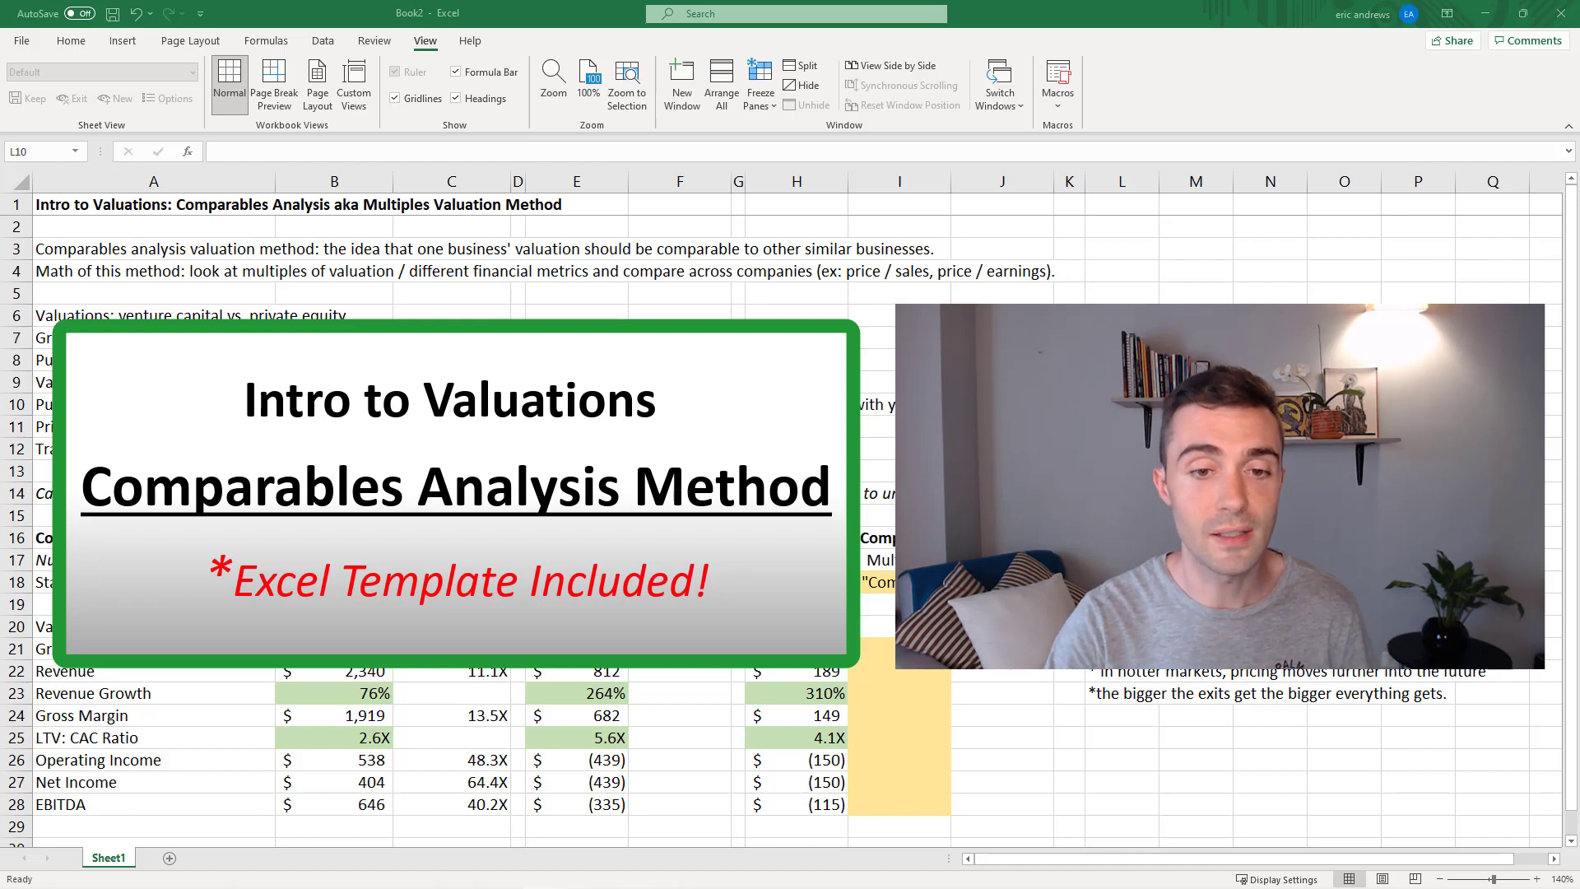
Examine the comparables method definition and its math notes in rows 3 and 4 of the valuation sheet
{"action": "left_click", "coordinate": [72, 210]}
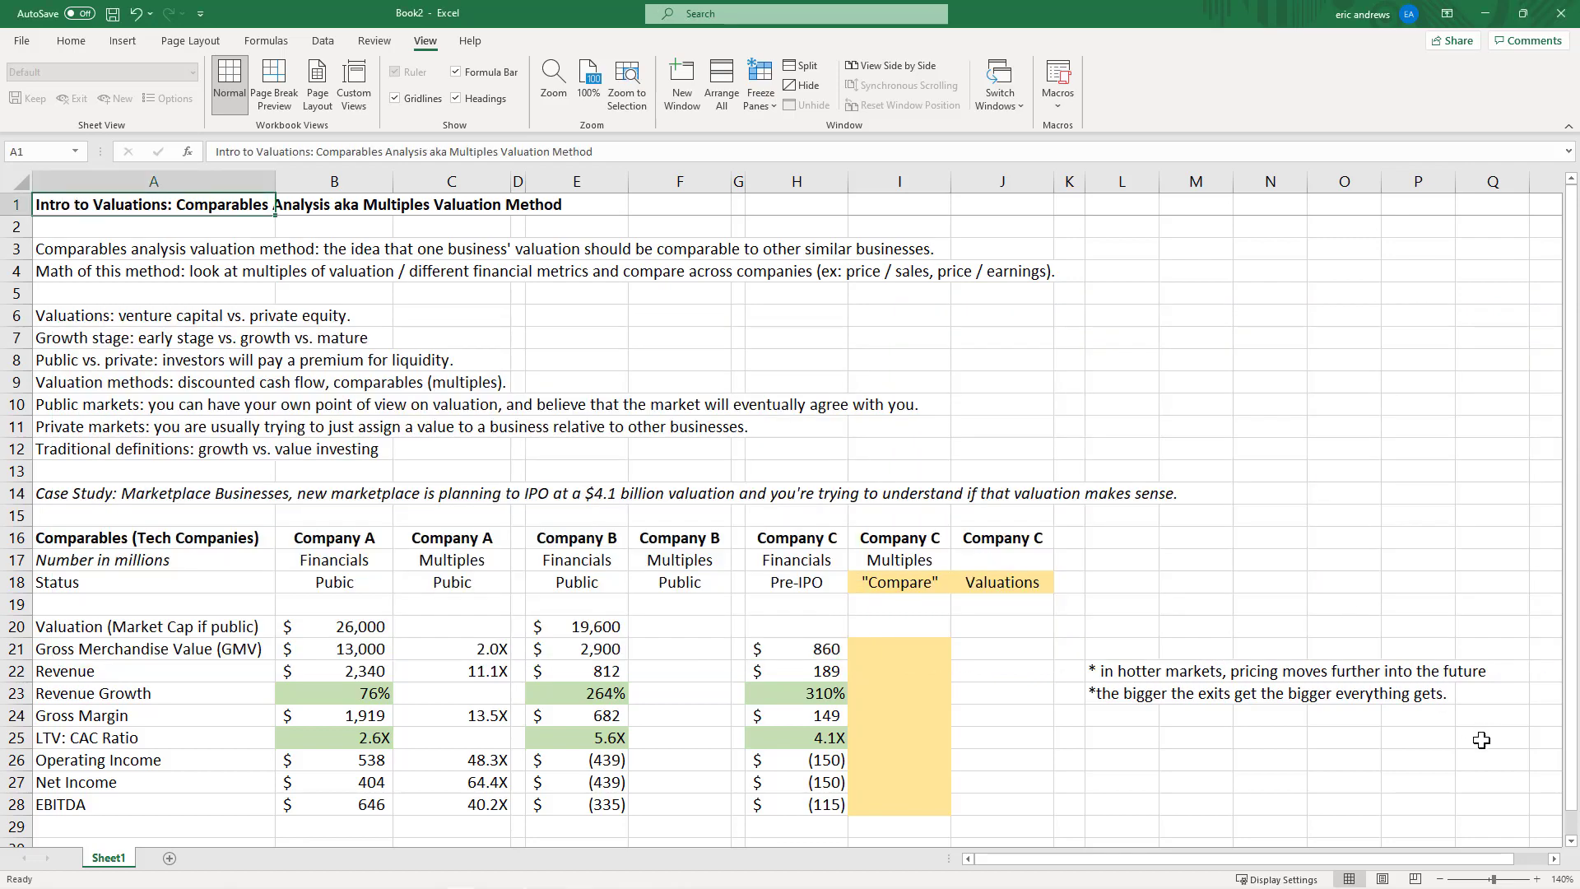
{"action": "left_click", "coordinate": [1537, 879]}
{"action": "left_click", "coordinate": [1537, 879]}
{"action": "left_click", "coordinate": [1536, 879]}
{"action": "left_click", "coordinate": [1536, 878]}
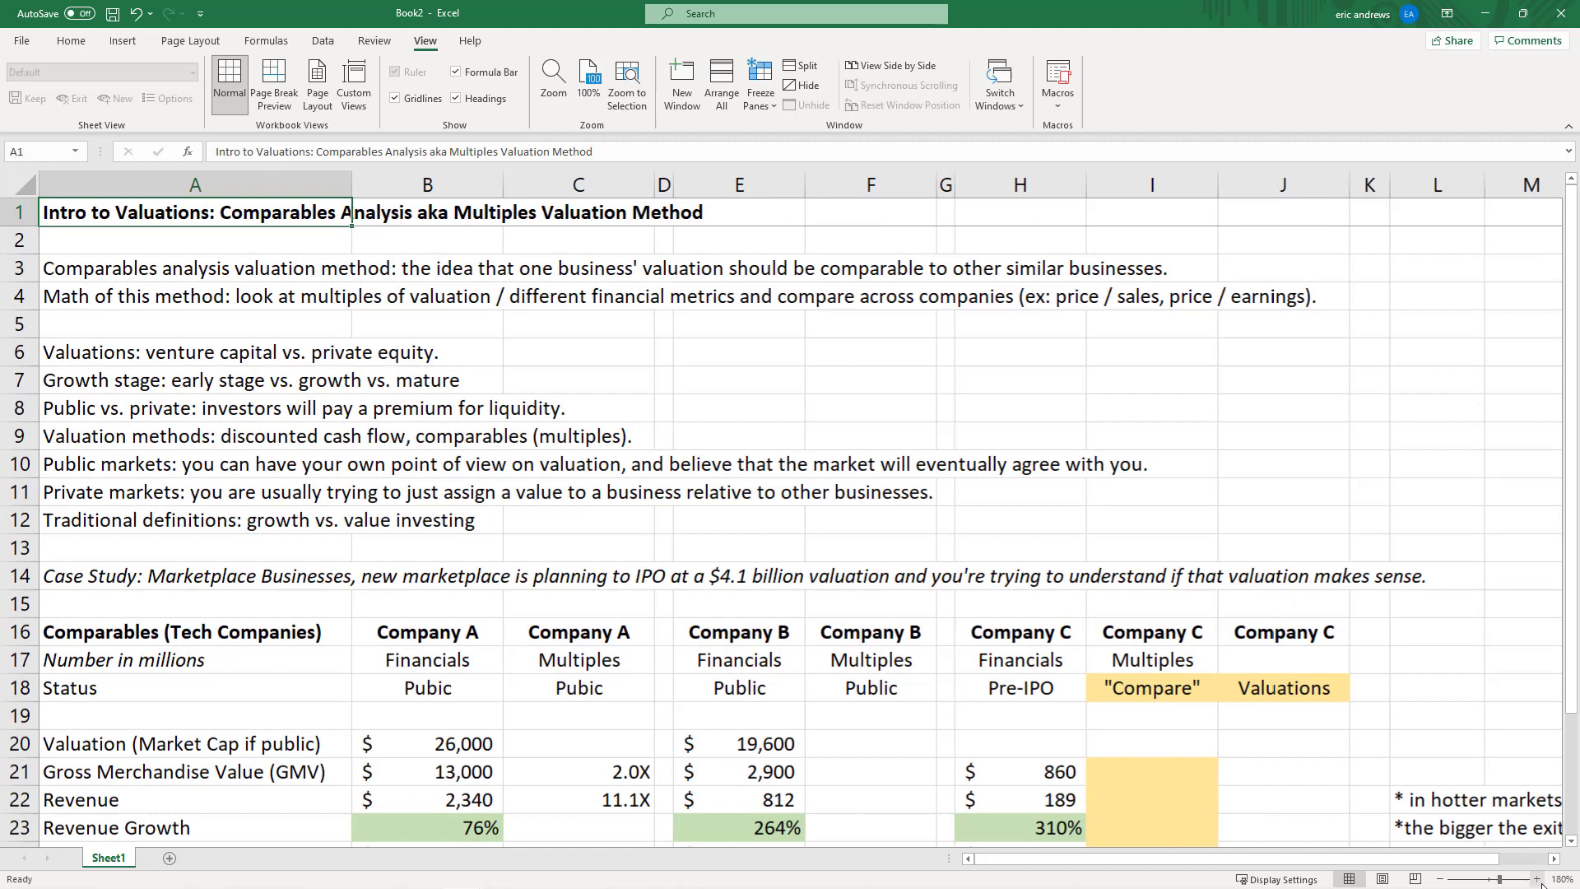
{"action": "left_click", "coordinate": [193, 263]}
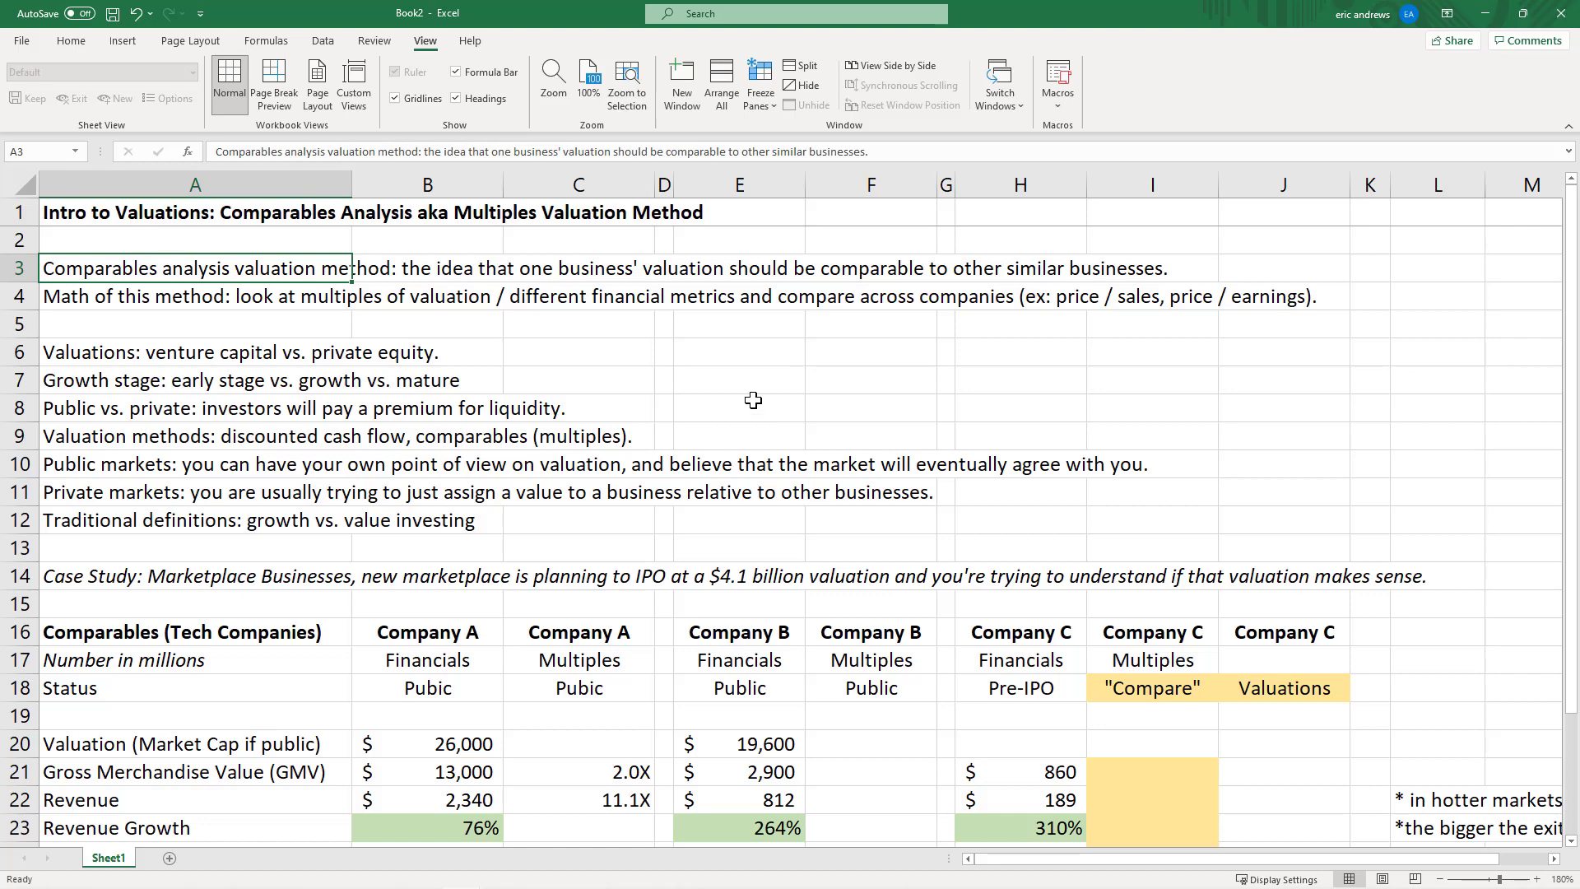
{"action": "left_click", "coordinate": [100, 299]}
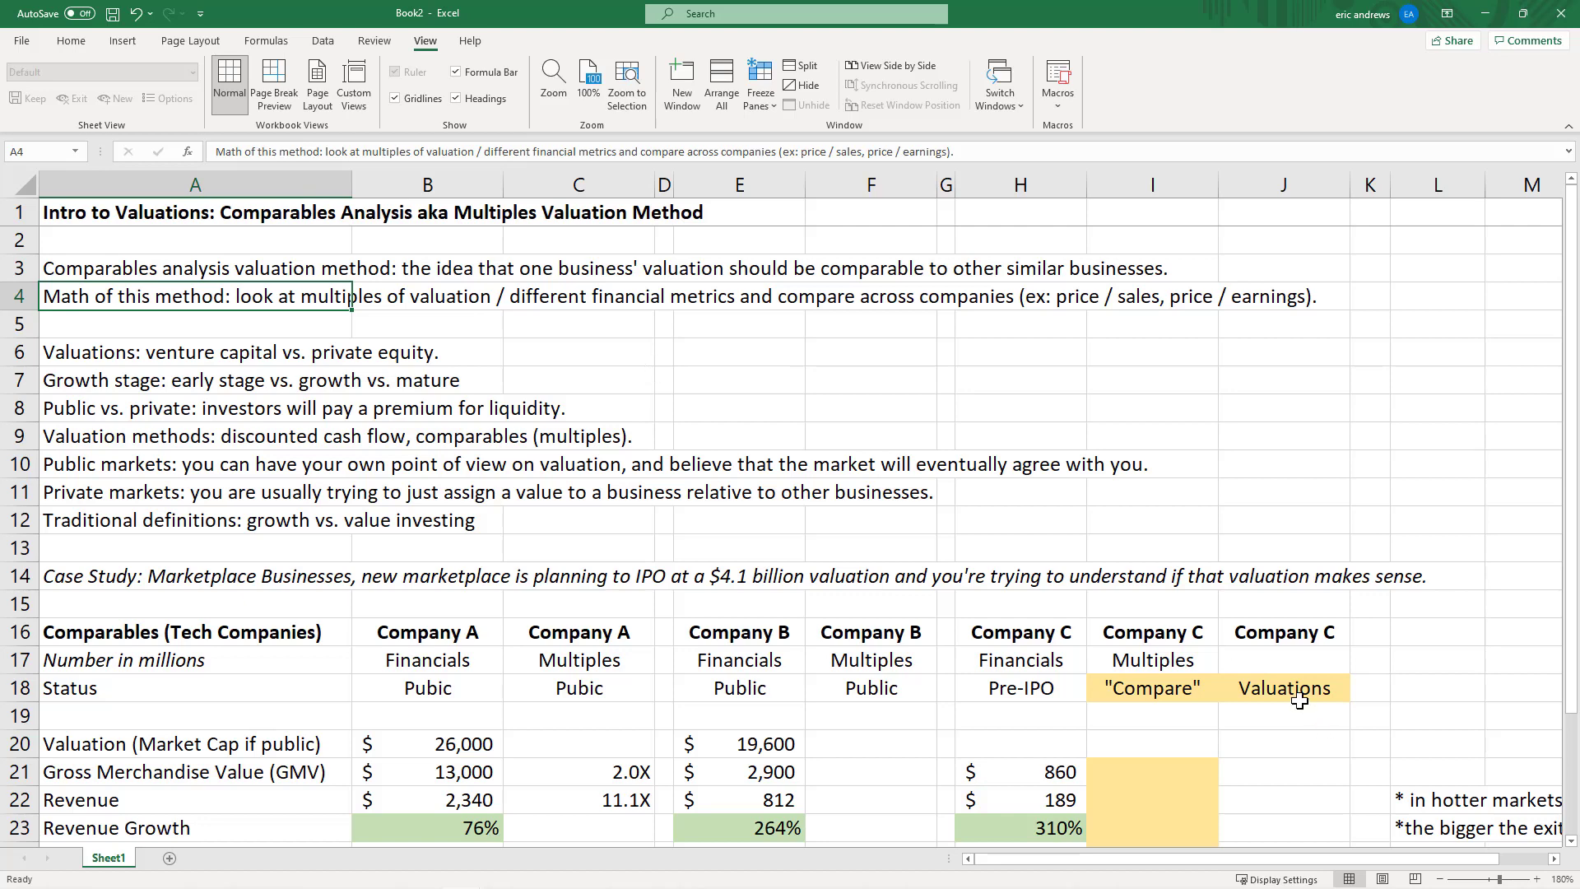
{"action": "left_click", "coordinate": [1536, 879]}
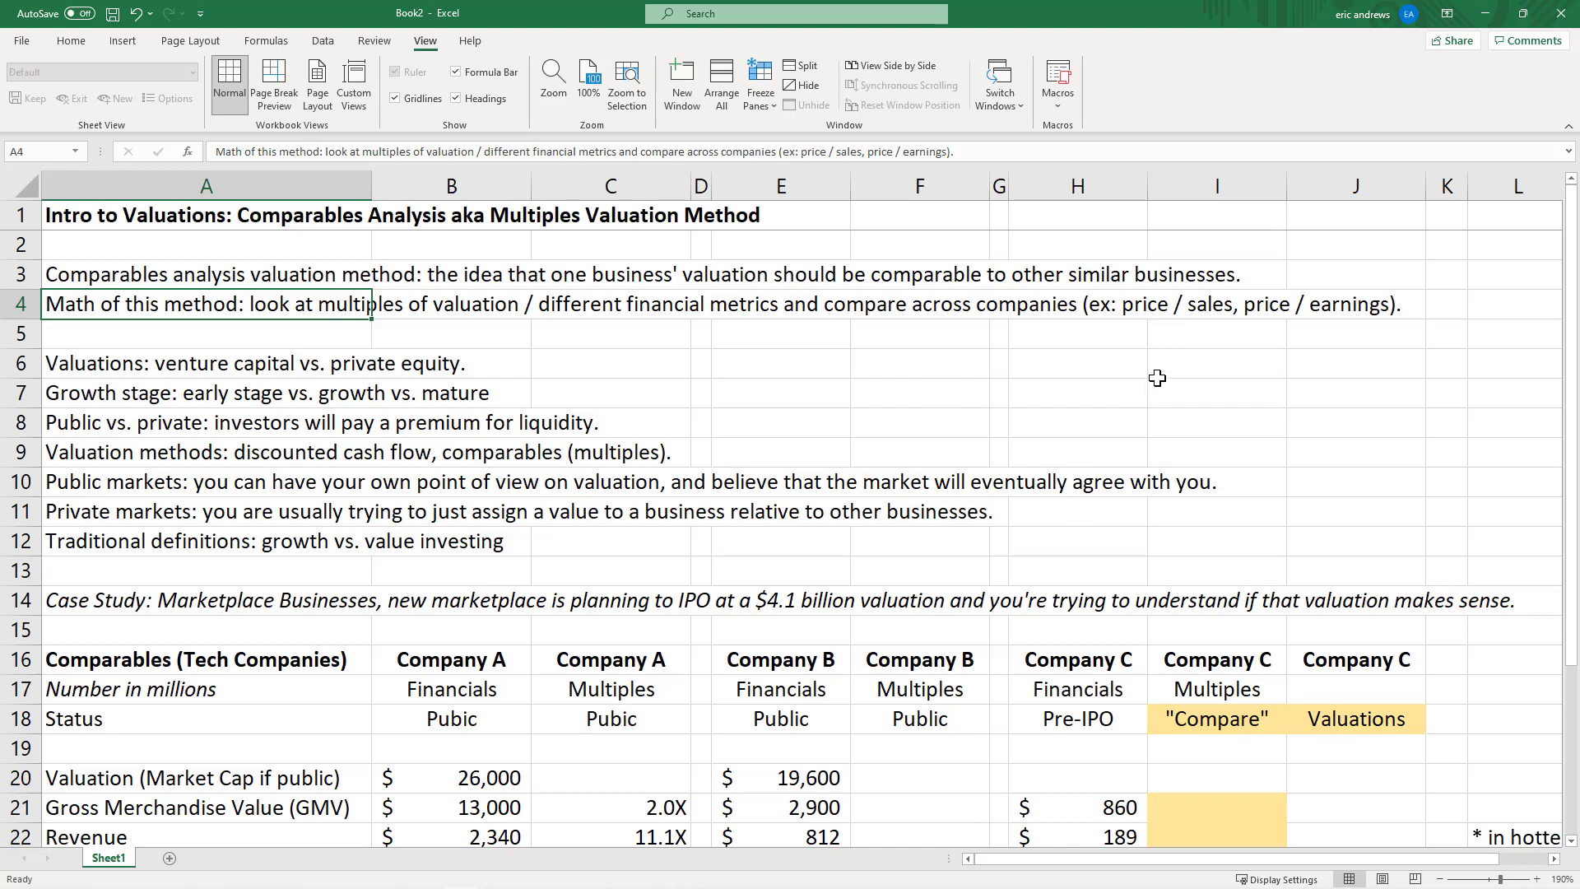
Read the notes in rows 6 to 12 on investor types, growth stages, public and private markets, and valuation methods
{"action": "key", "text": "Down"}
{"action": "key", "text": "Down"}
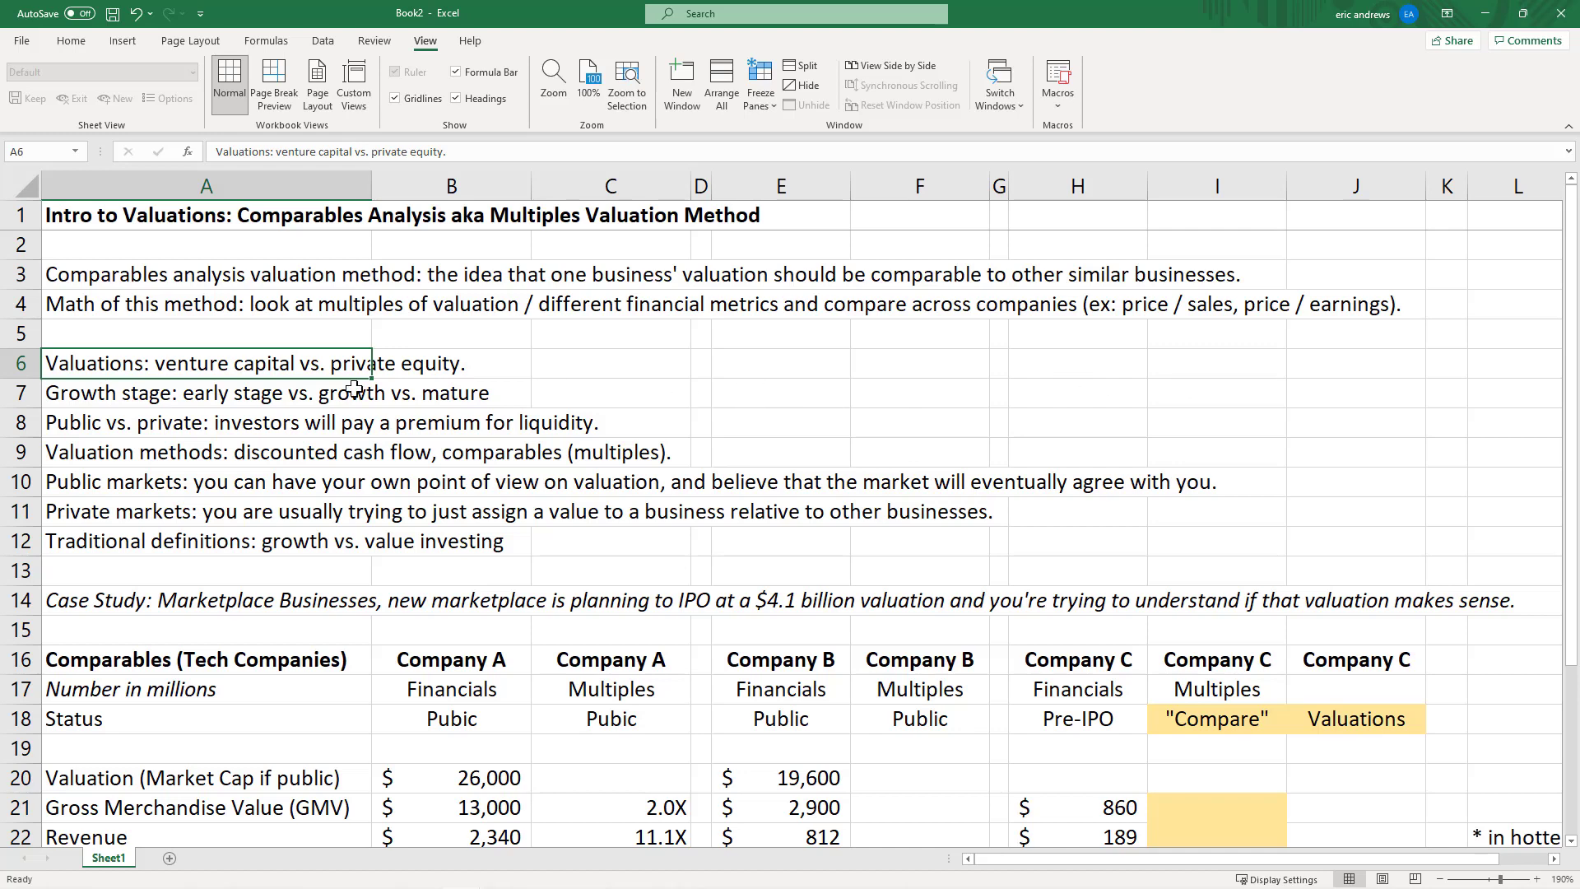
{"action": "left_click", "coordinate": [140, 396]}
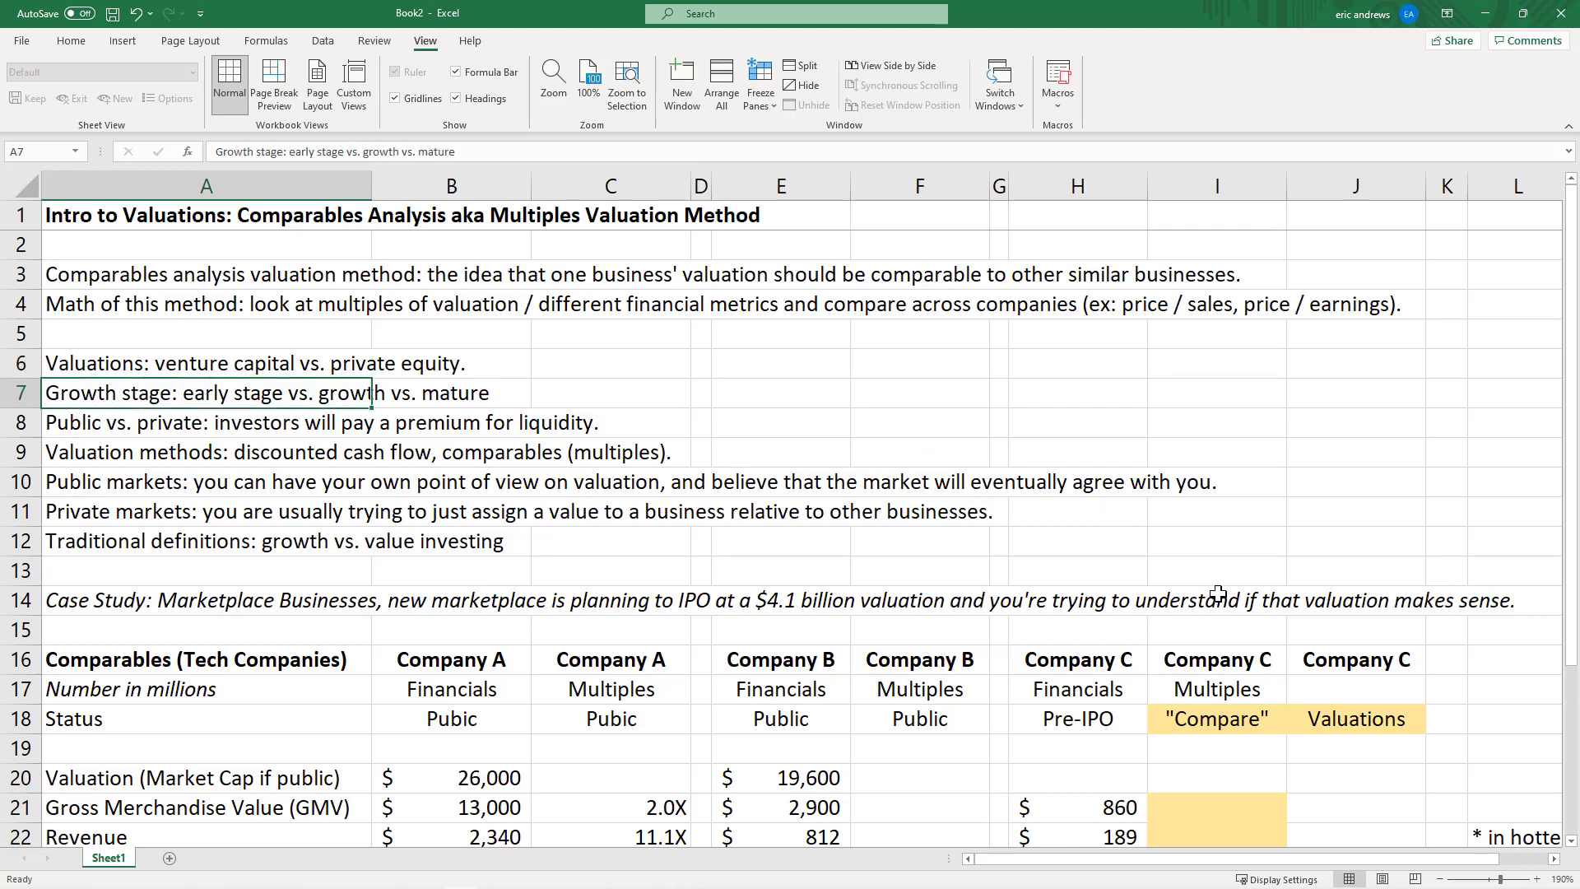
{"action": "left_click", "coordinate": [1536, 879]}
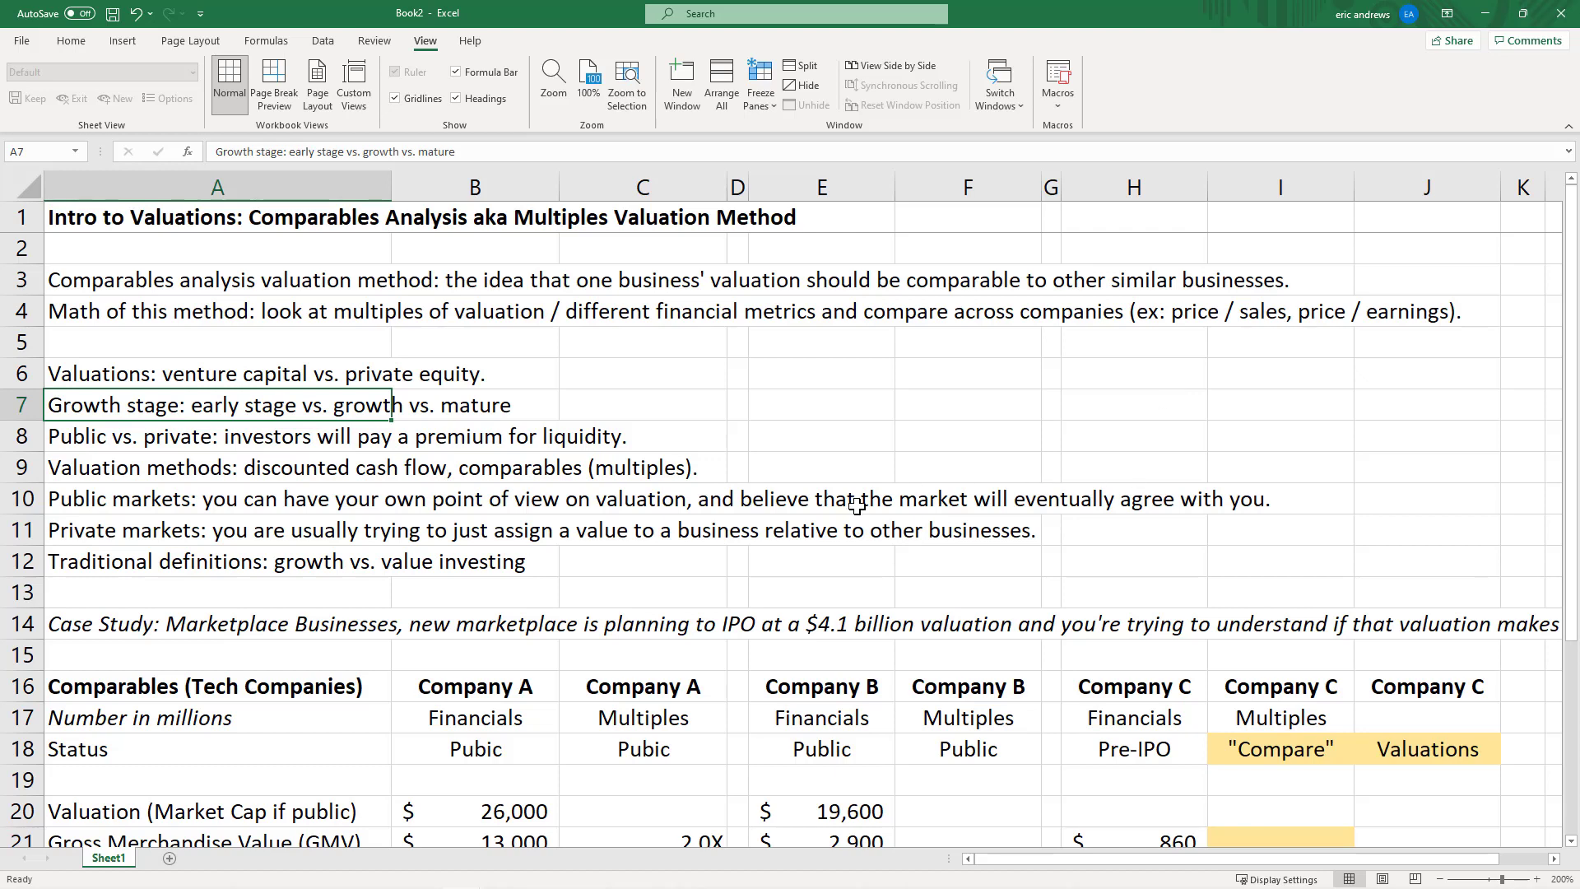
{"action": "left_click", "coordinate": [127, 444]}
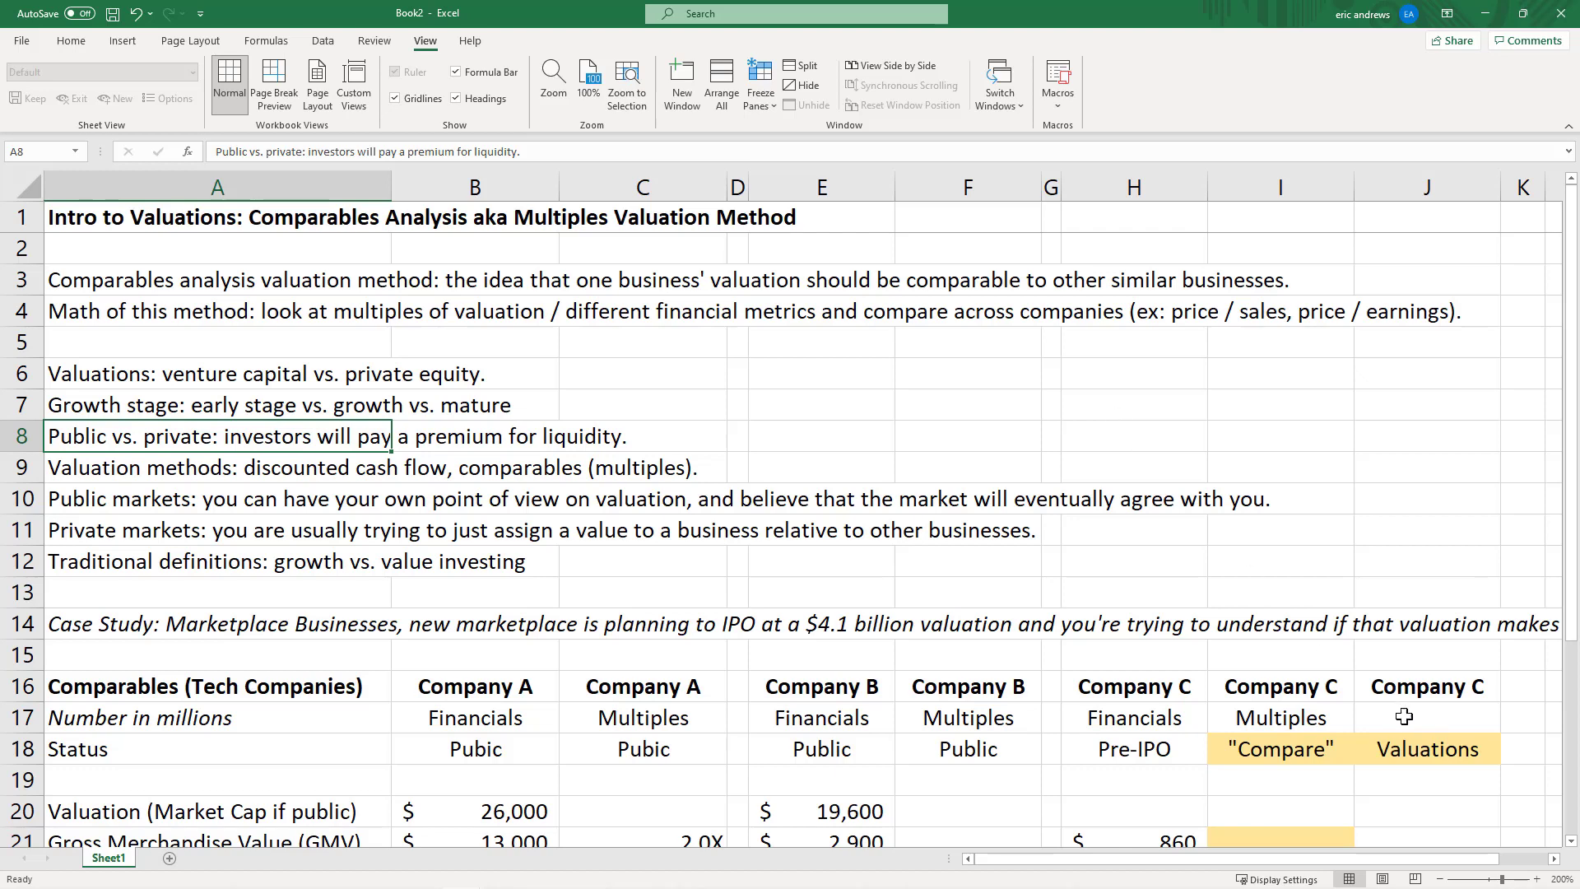
{"action": "left_click", "coordinate": [1536, 878]}
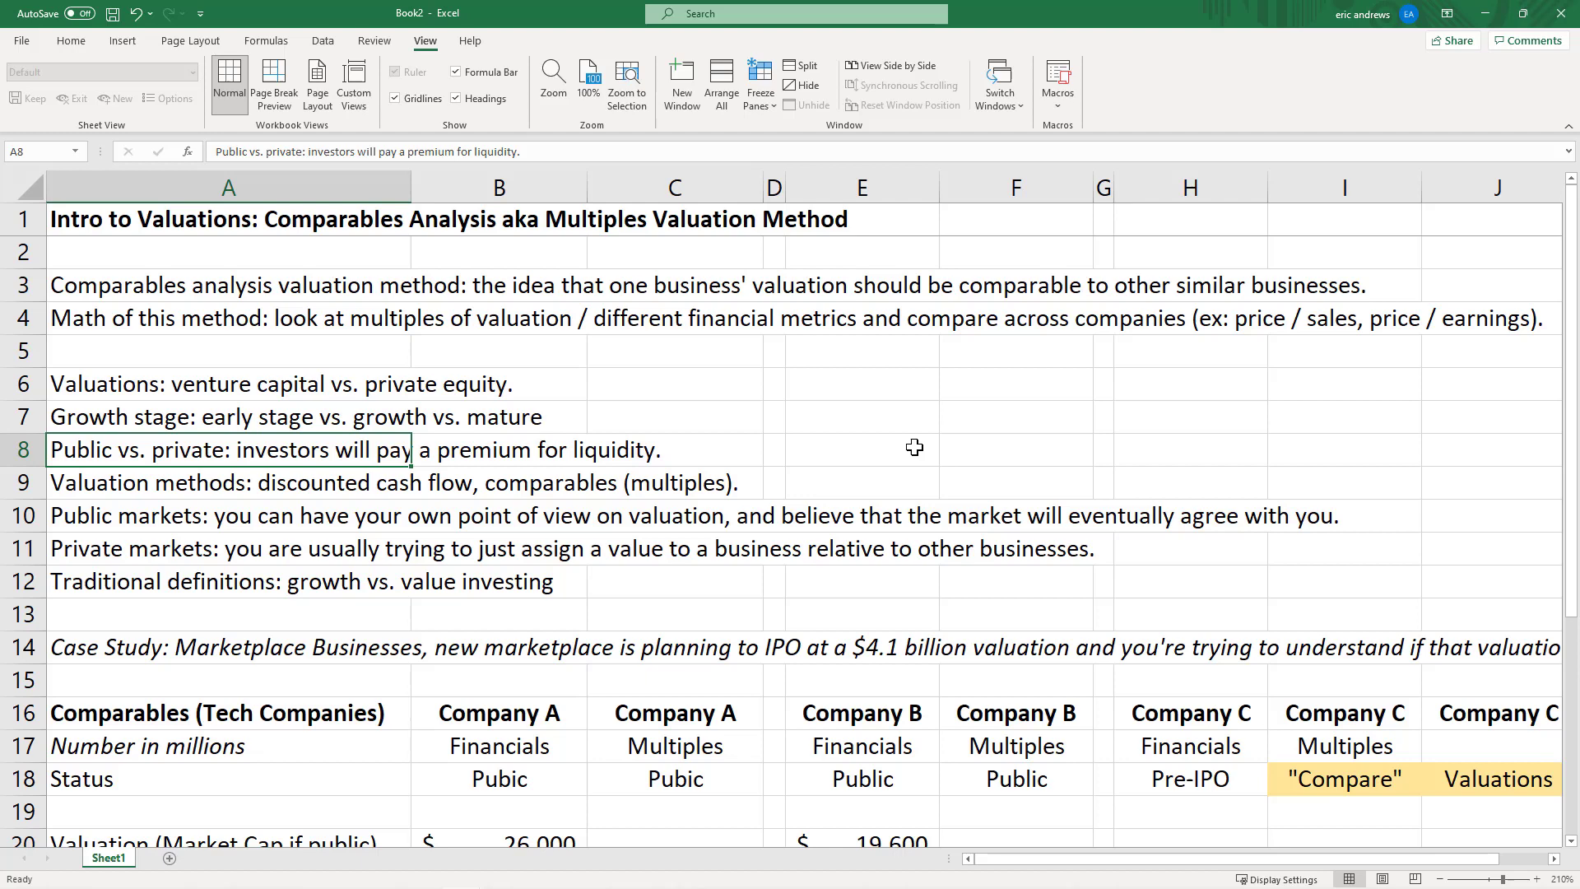
{"action": "left_click", "coordinate": [115, 488]}
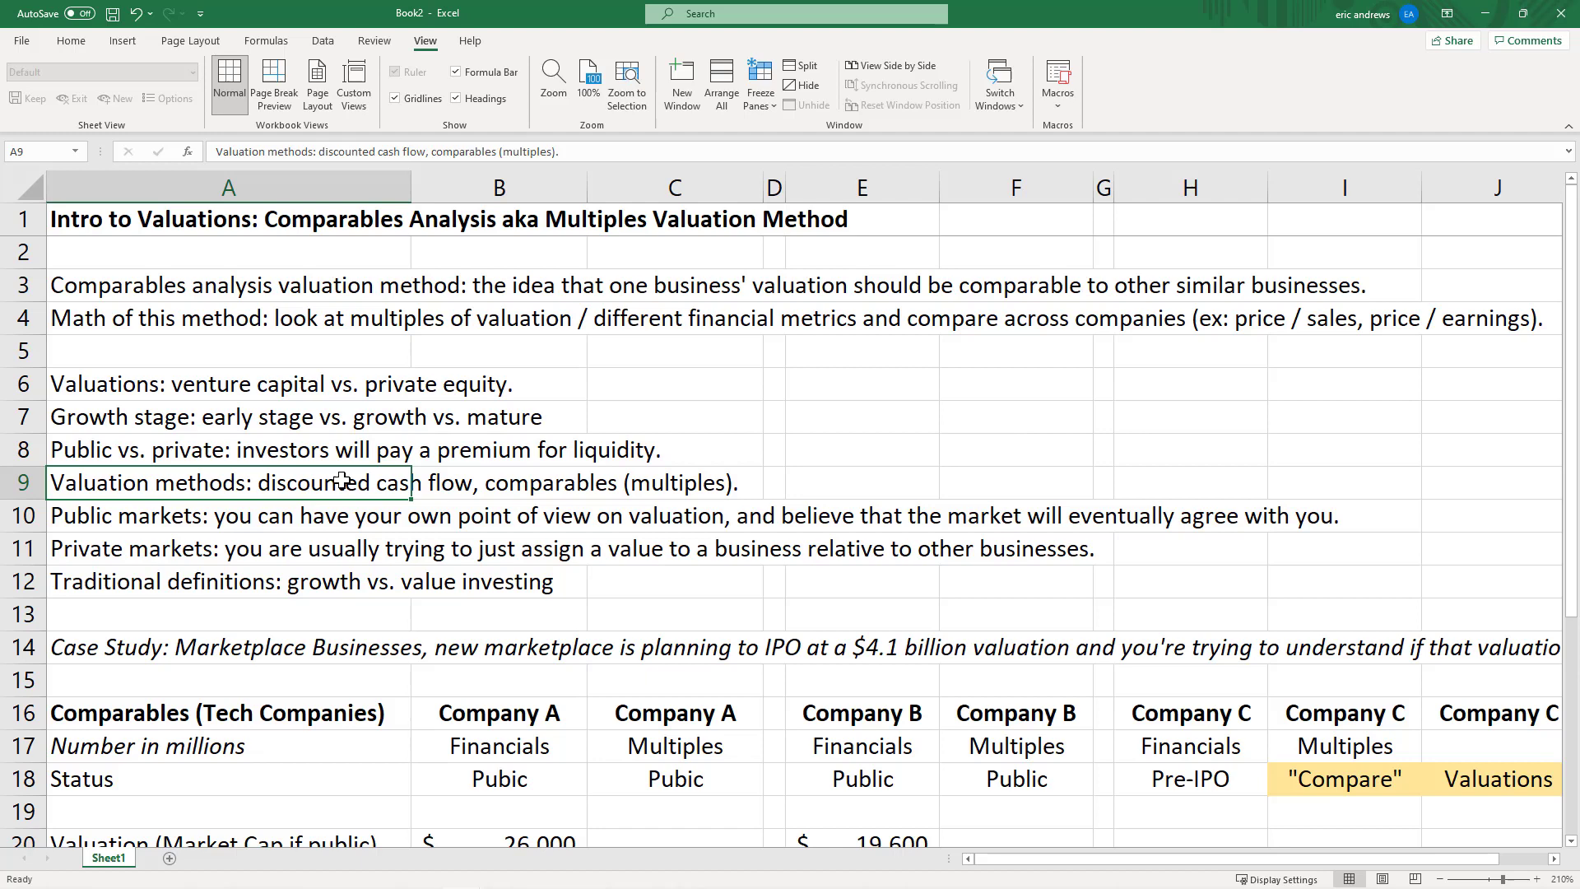
{"action": "left_click", "coordinate": [101, 517]}
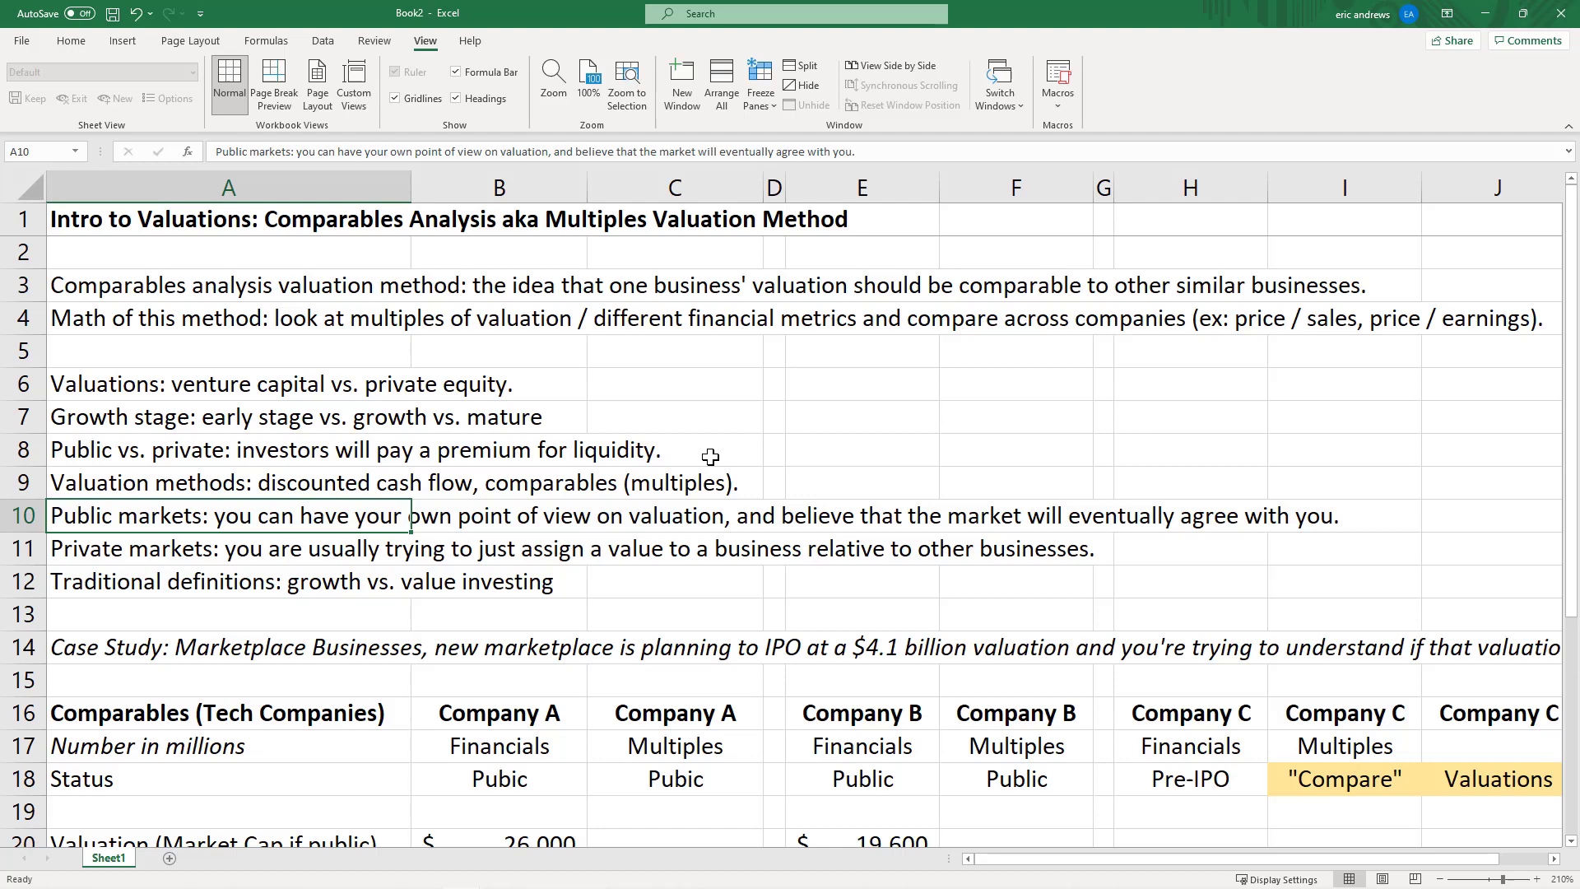
{"action": "left_click", "coordinate": [201, 552]}
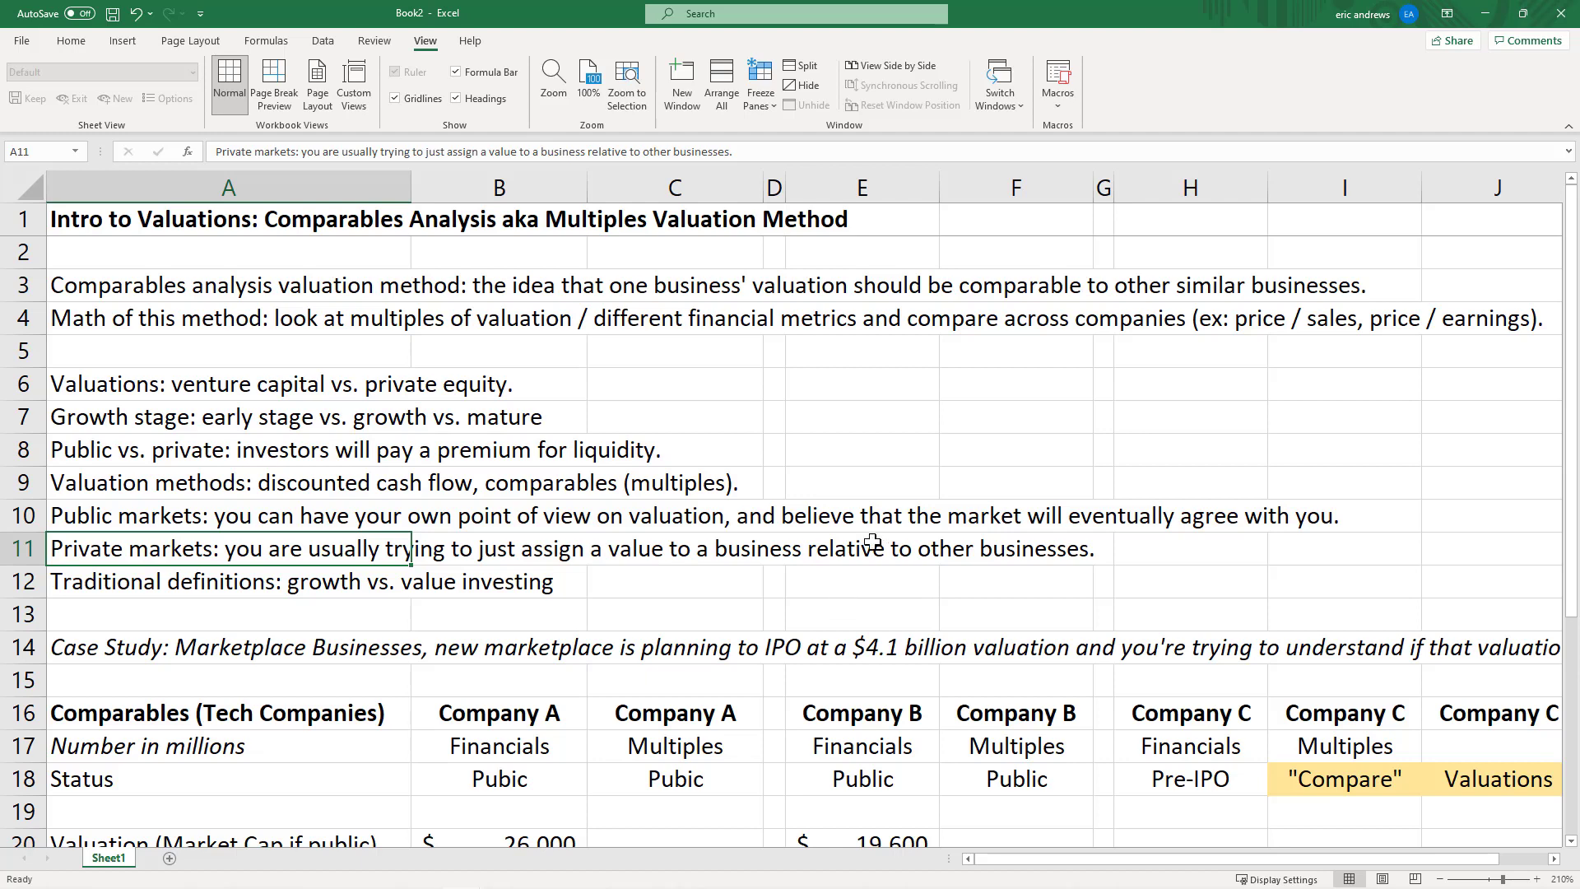
{"action": "left_click", "coordinate": [194, 587]}
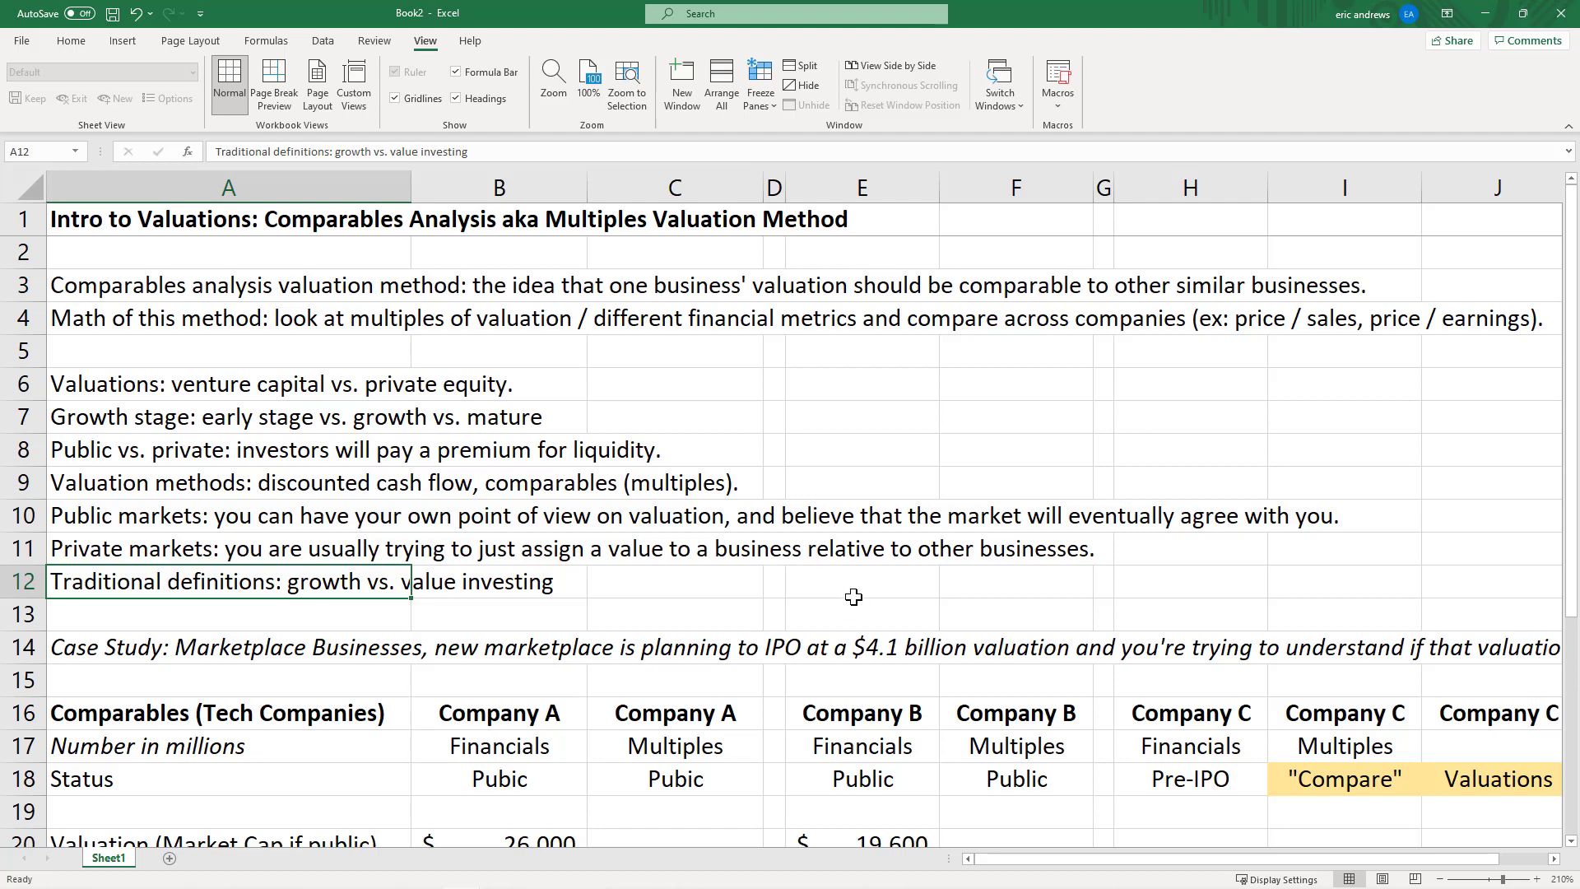
Examine the marketplace IPO case study statement in row 14 above the comparables table
{"action": "scroll", "coordinate": [871, 587], "scroll_direction": "down", "scroll_amount": 2}
{"action": "scroll", "coordinate": [870, 588], "scroll_direction": "down", "scroll_amount": 3}
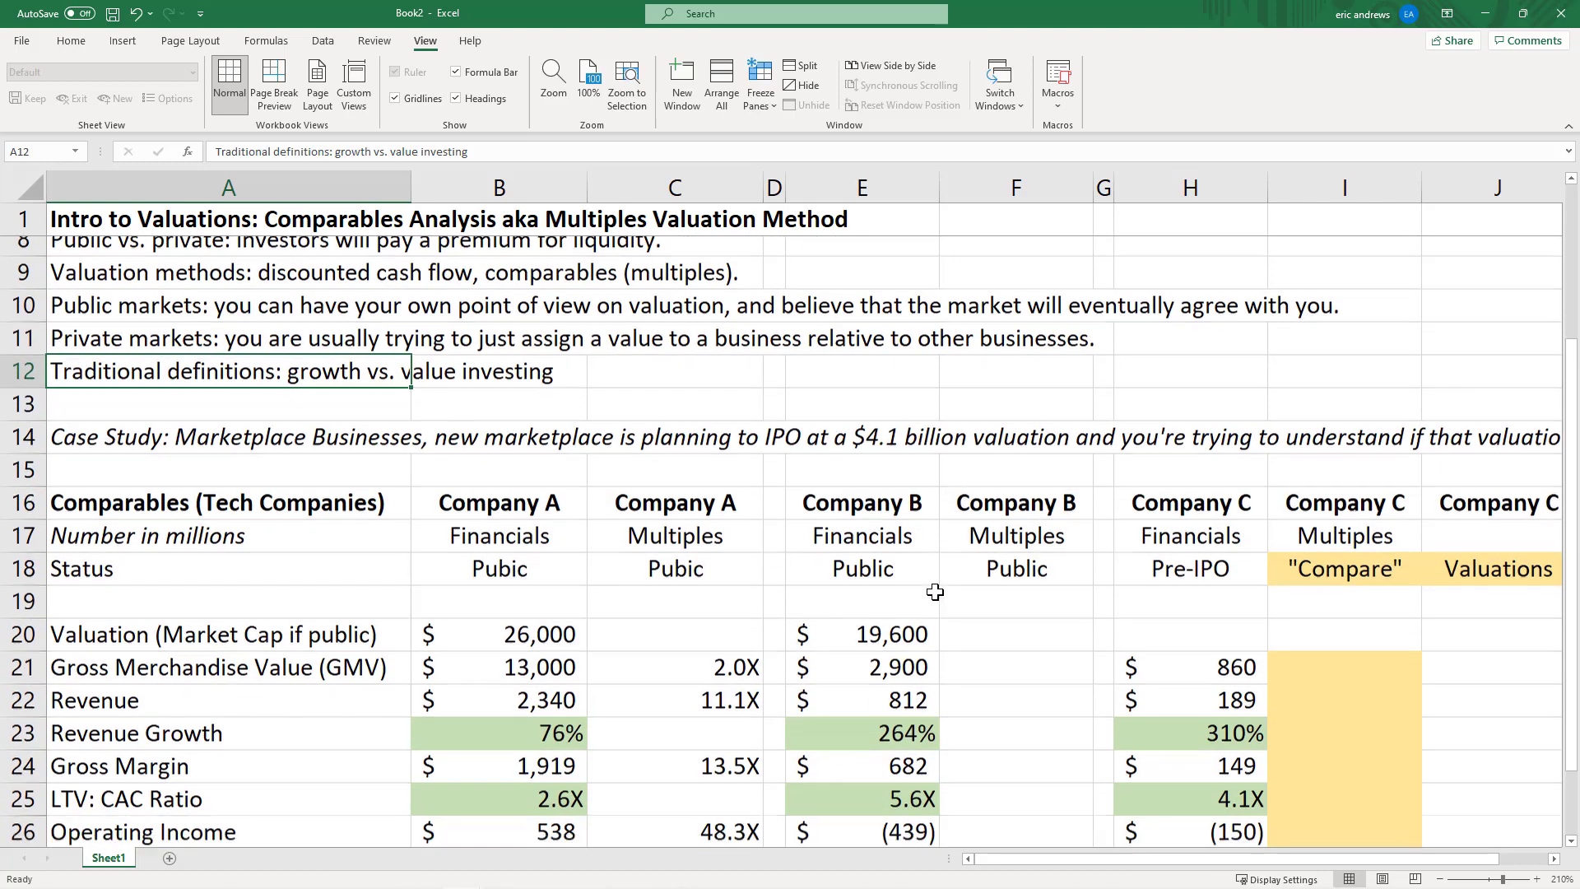
{"action": "left_click", "coordinate": [1440, 879]}
{"action": "left_click", "coordinate": [1440, 878]}
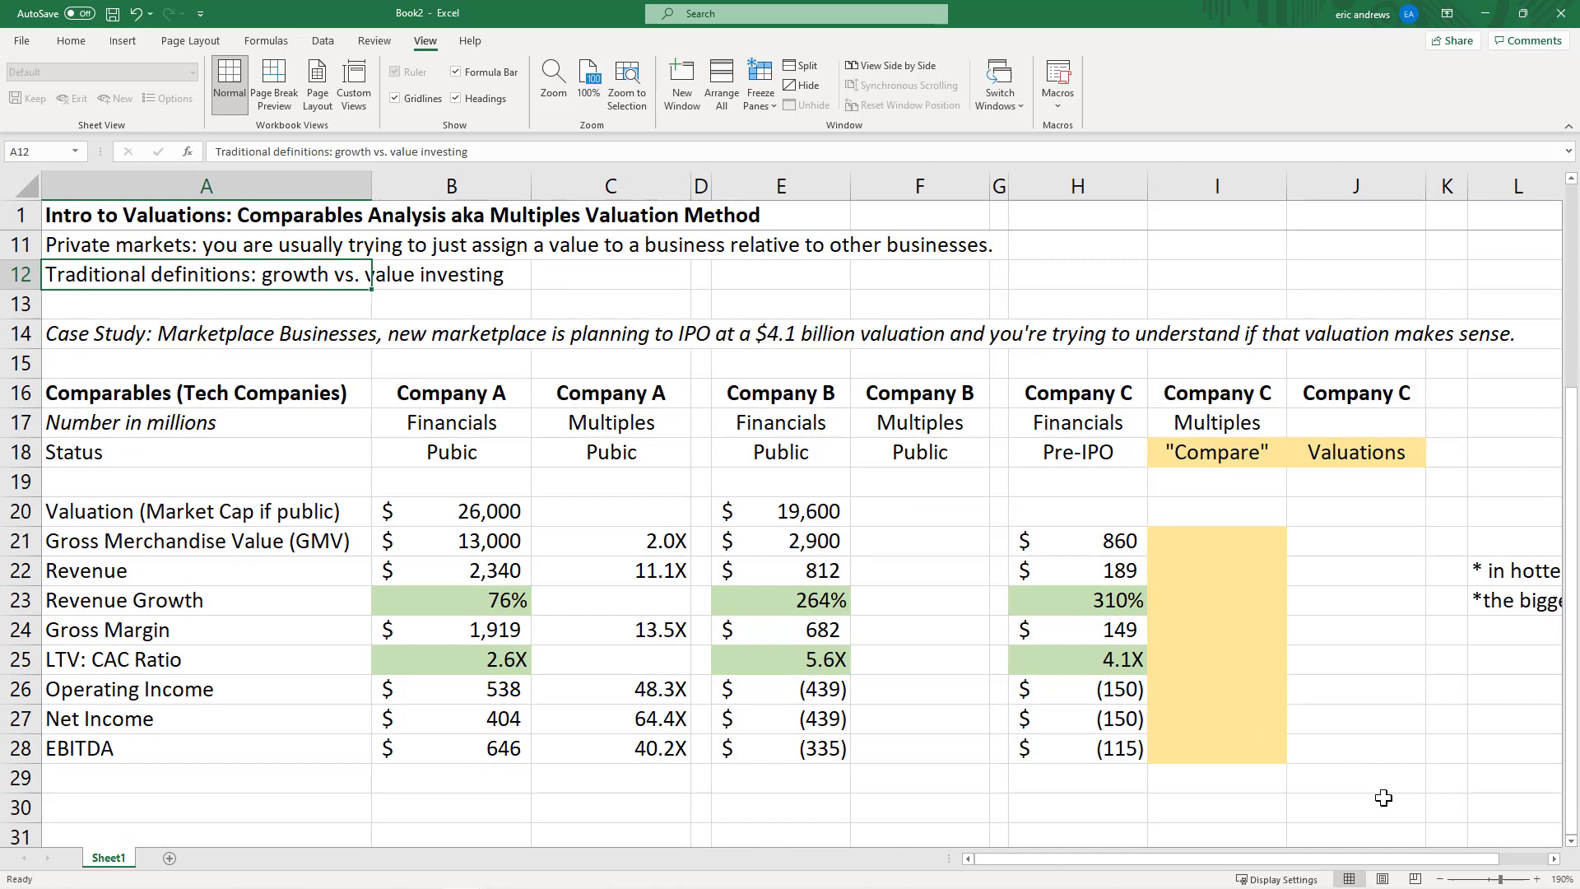
{"action": "left_click", "coordinate": [212, 338]}
{"action": "left_click", "coordinate": [16, 334]}
{"action": "left_click", "coordinate": [176, 336]}
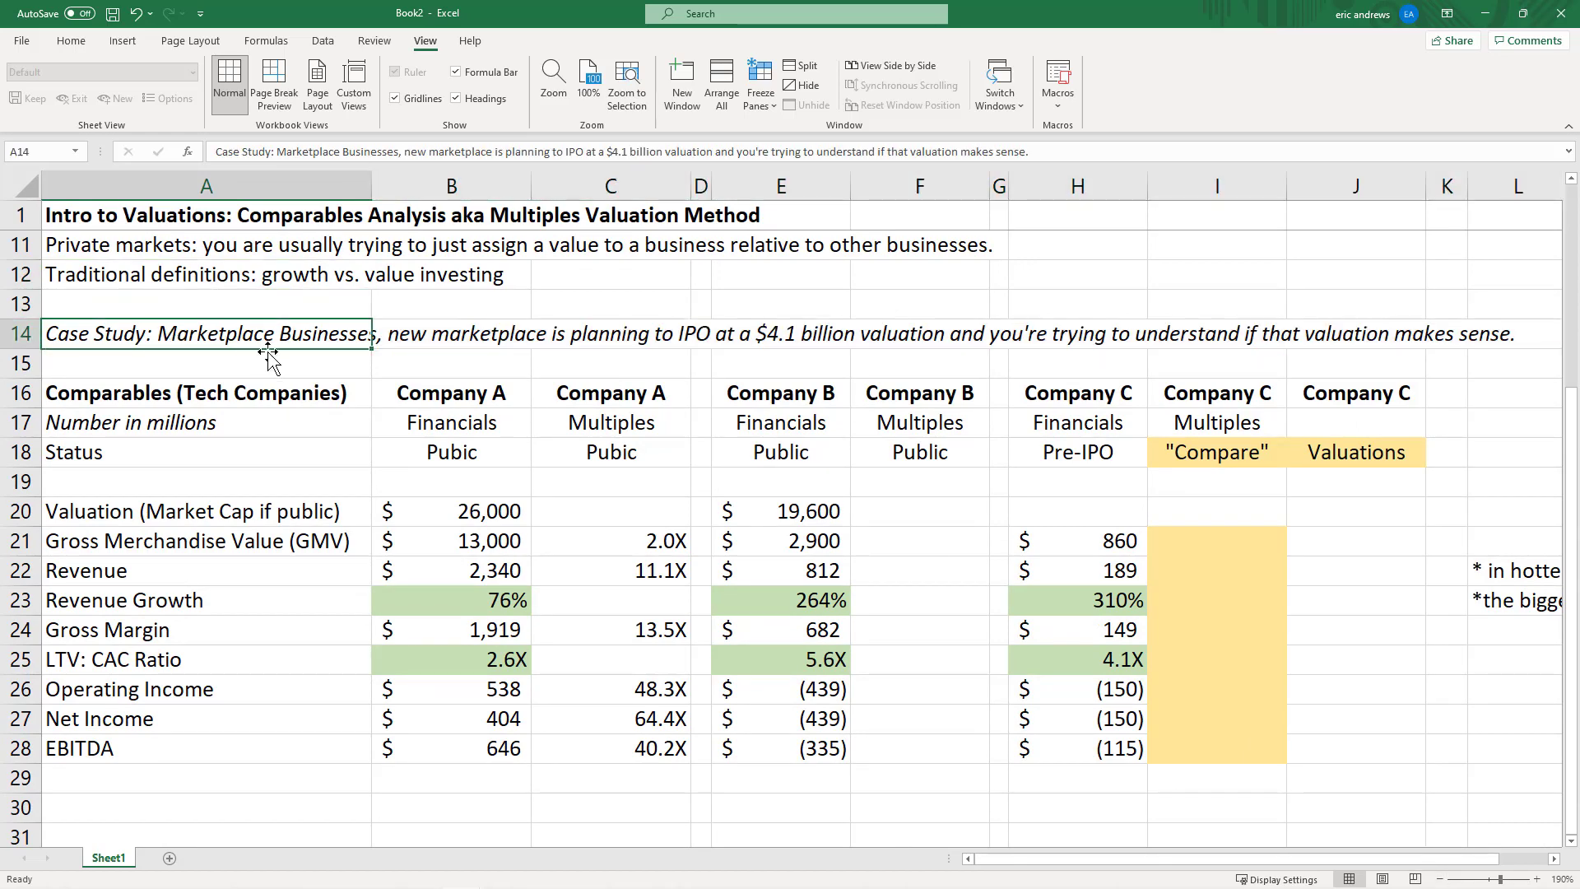
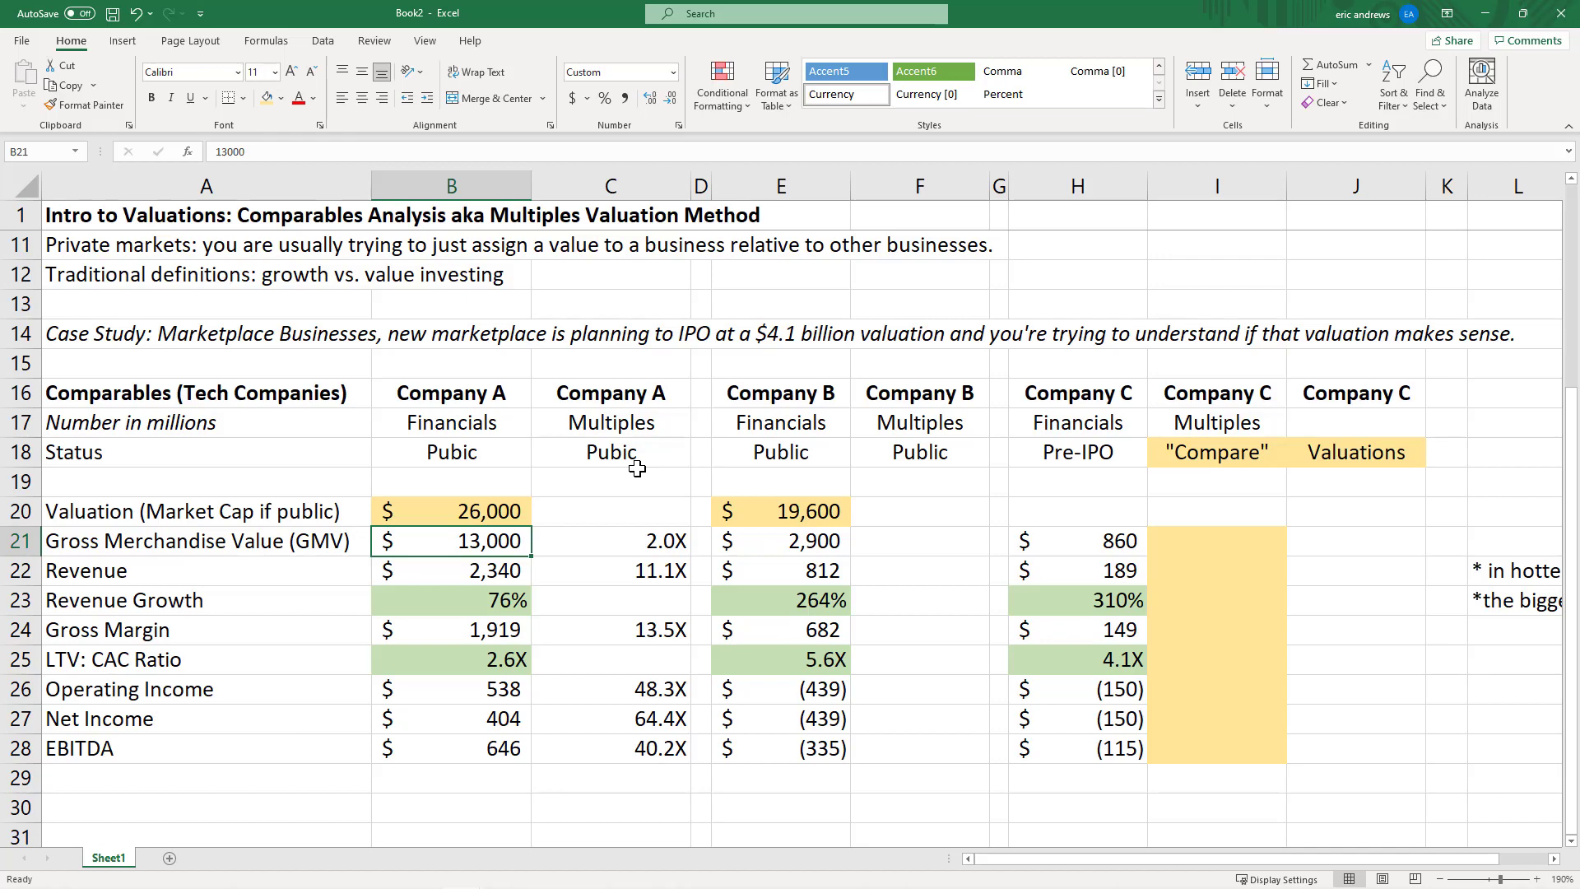
Calculate Company A's revenue divided by gross merchandise value in cell B30 with =B22/B21
{"action": "key", "text": "Down"}
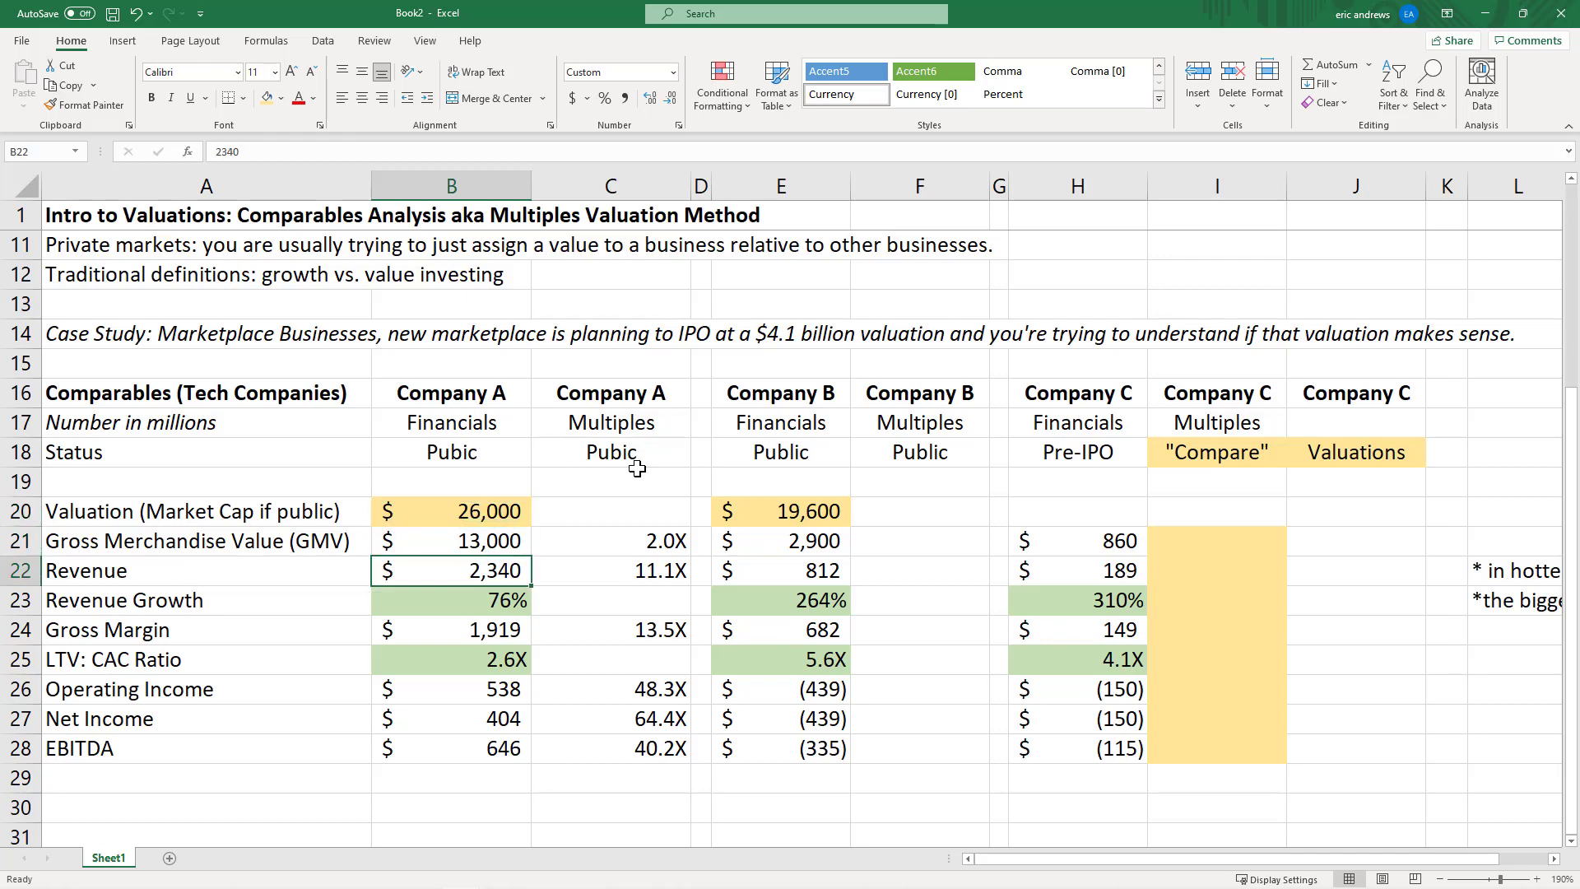
{"action": "left_click", "coordinate": [503, 807]}
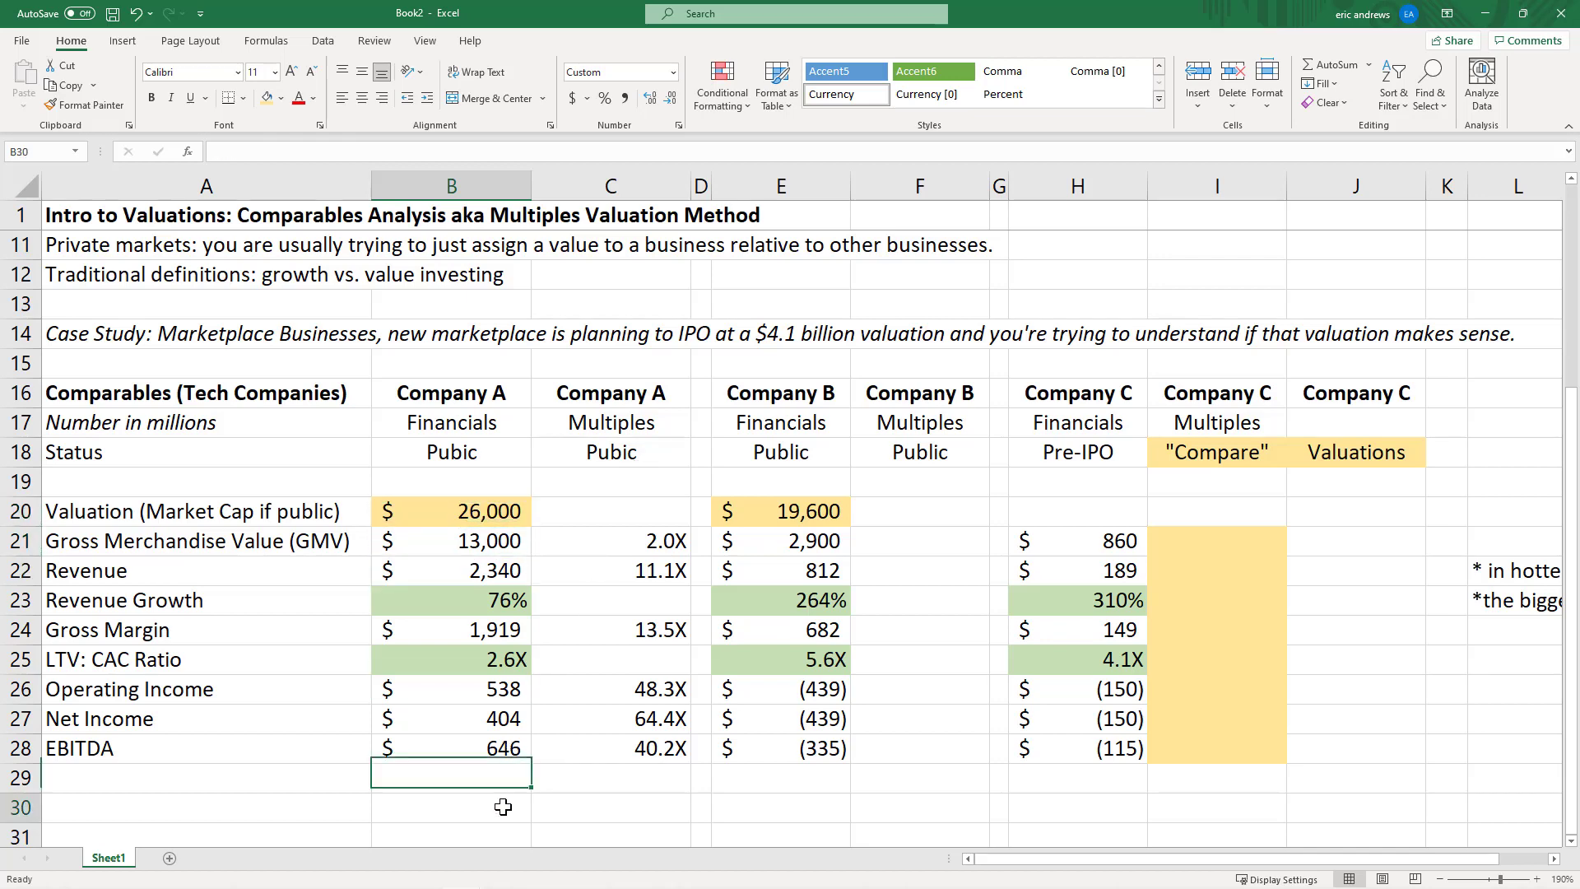
{"action": "type", "text": "="}
{"action": "left_click", "coordinate": [477, 570]}
{"action": "type", "text": "/"}
{"action": "left_click", "coordinate": [461, 540]}
{"action": "key", "text": "Return"}
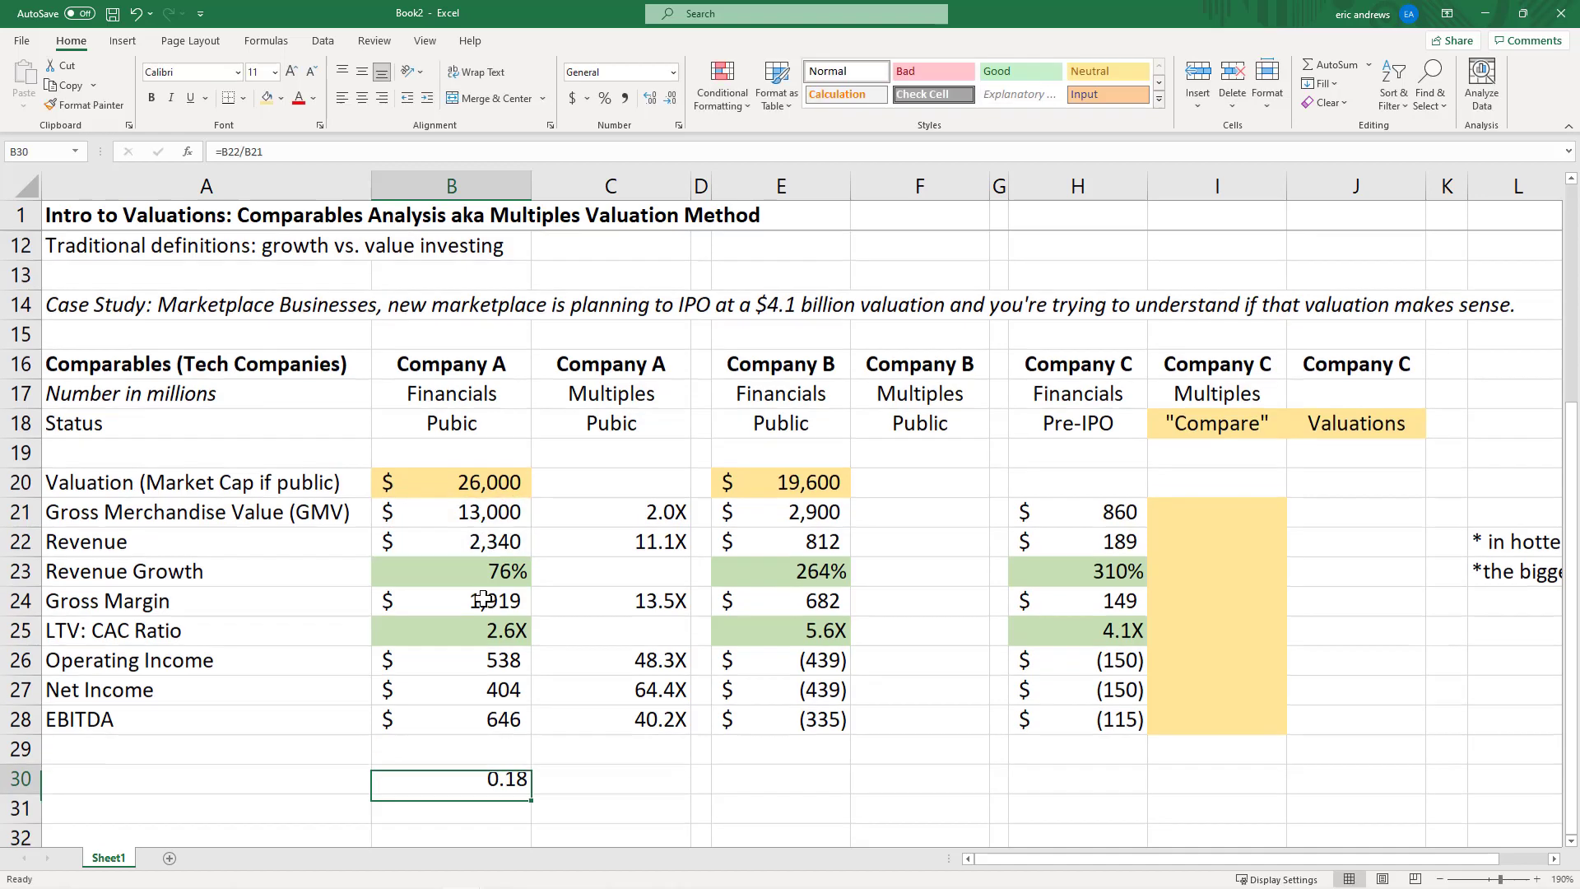
{"action": "key", "text": "Up"}
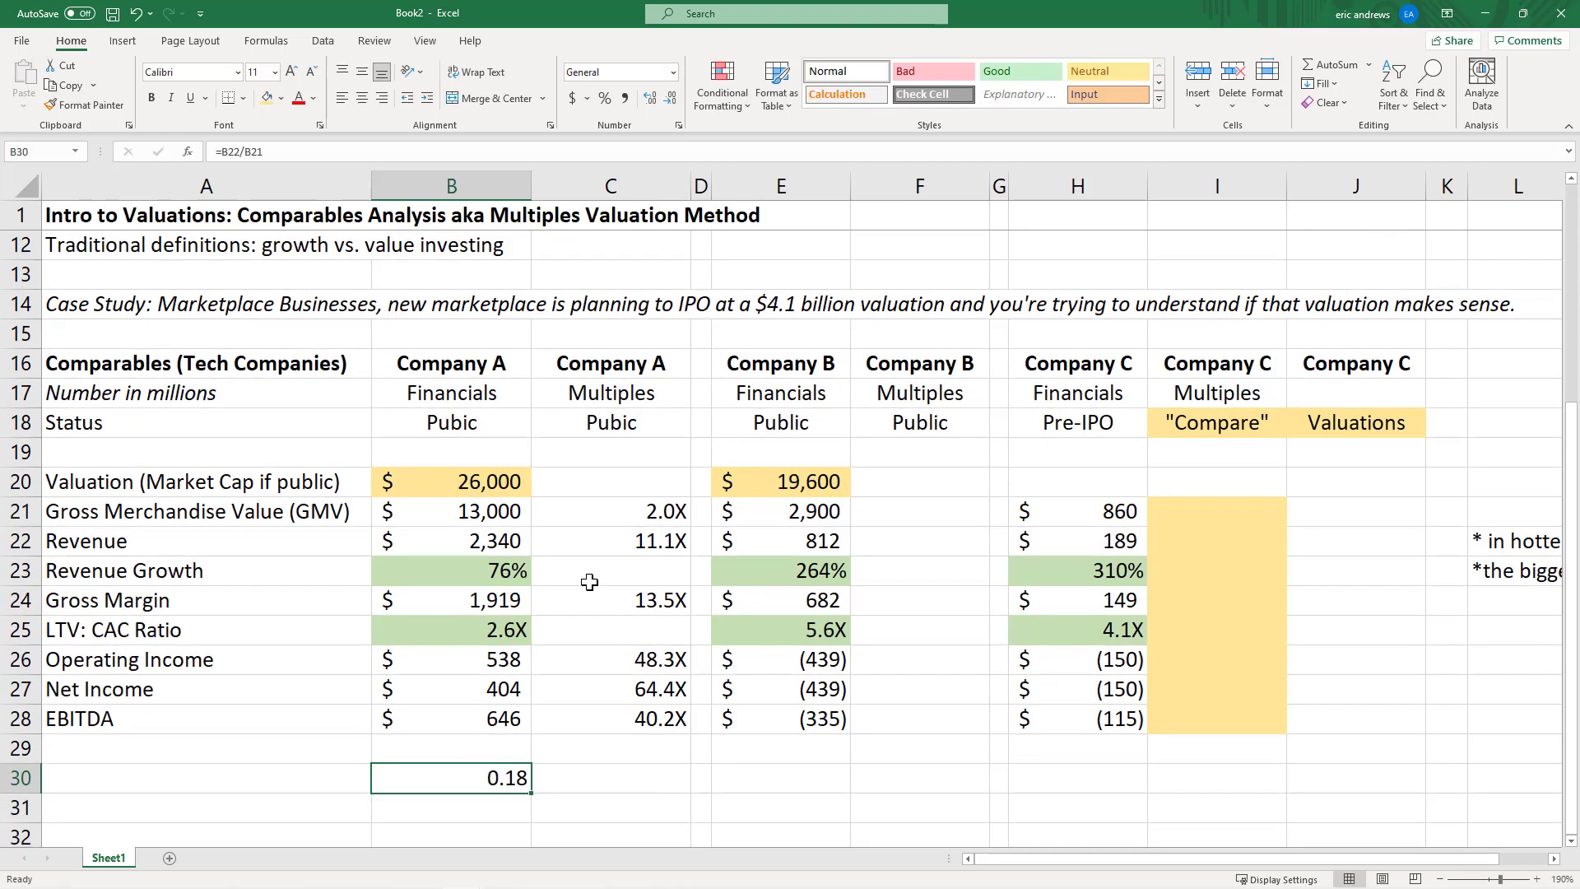
Undo the revenue-to-GMV calculation in cell B30, keeping the yellow fill on the market cap cells
{"action": "key", "text": "ctrl+z"}
{"action": "key", "text": "ctrl+z"}
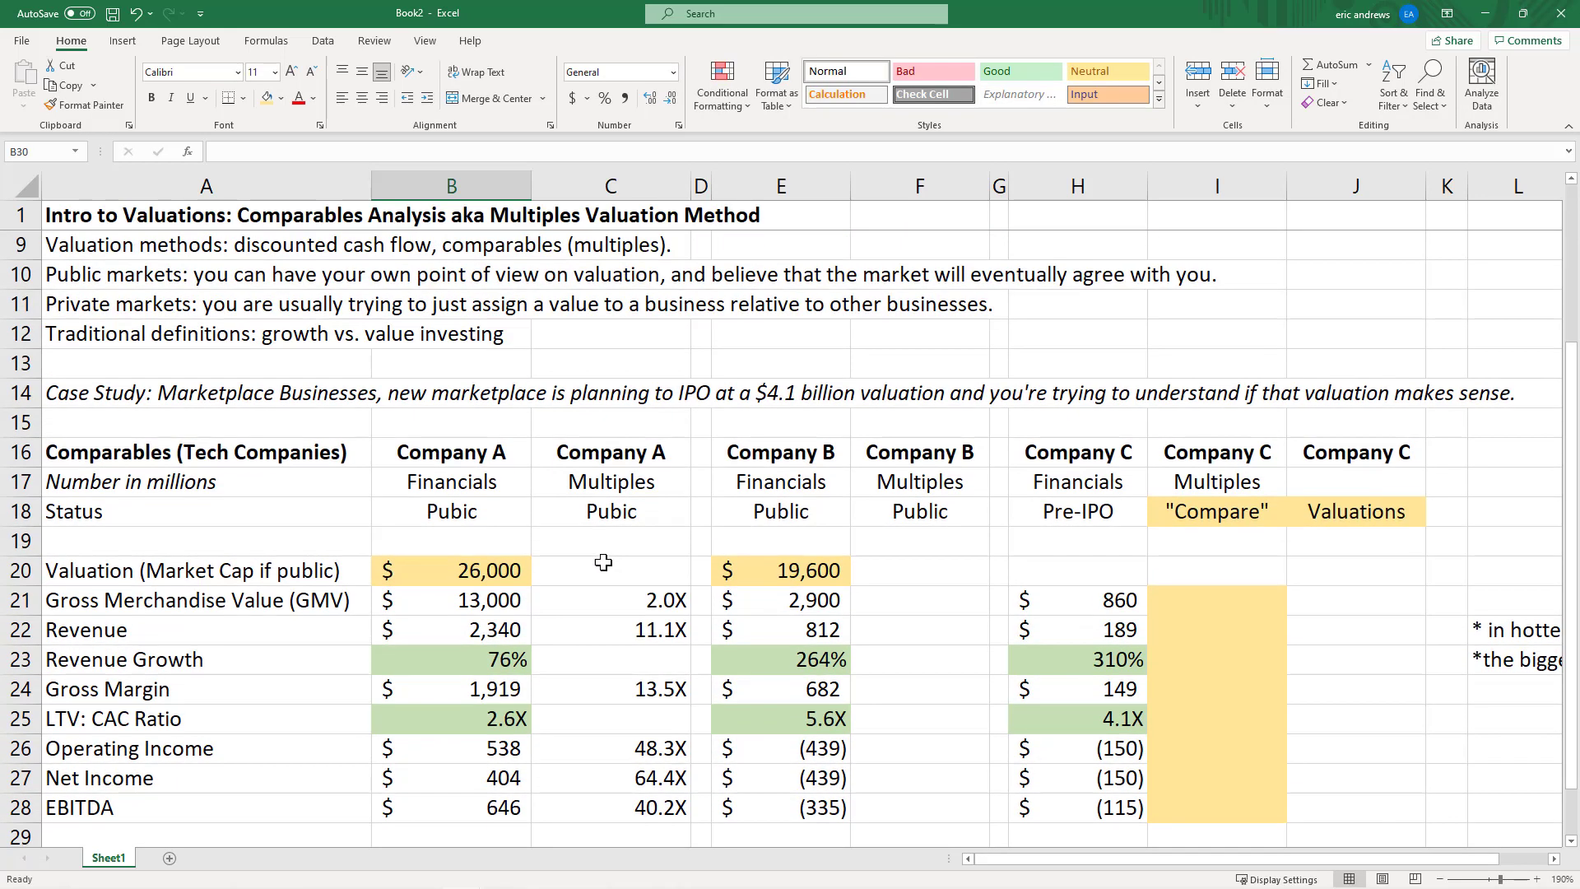
{"action": "key", "text": "ctrl+y"}
Examine Company A's market cap, GMV, revenue, revenue growth, gross margin and LTV: CAC ratio in column B
{"action": "left_click", "coordinate": [464, 516]}
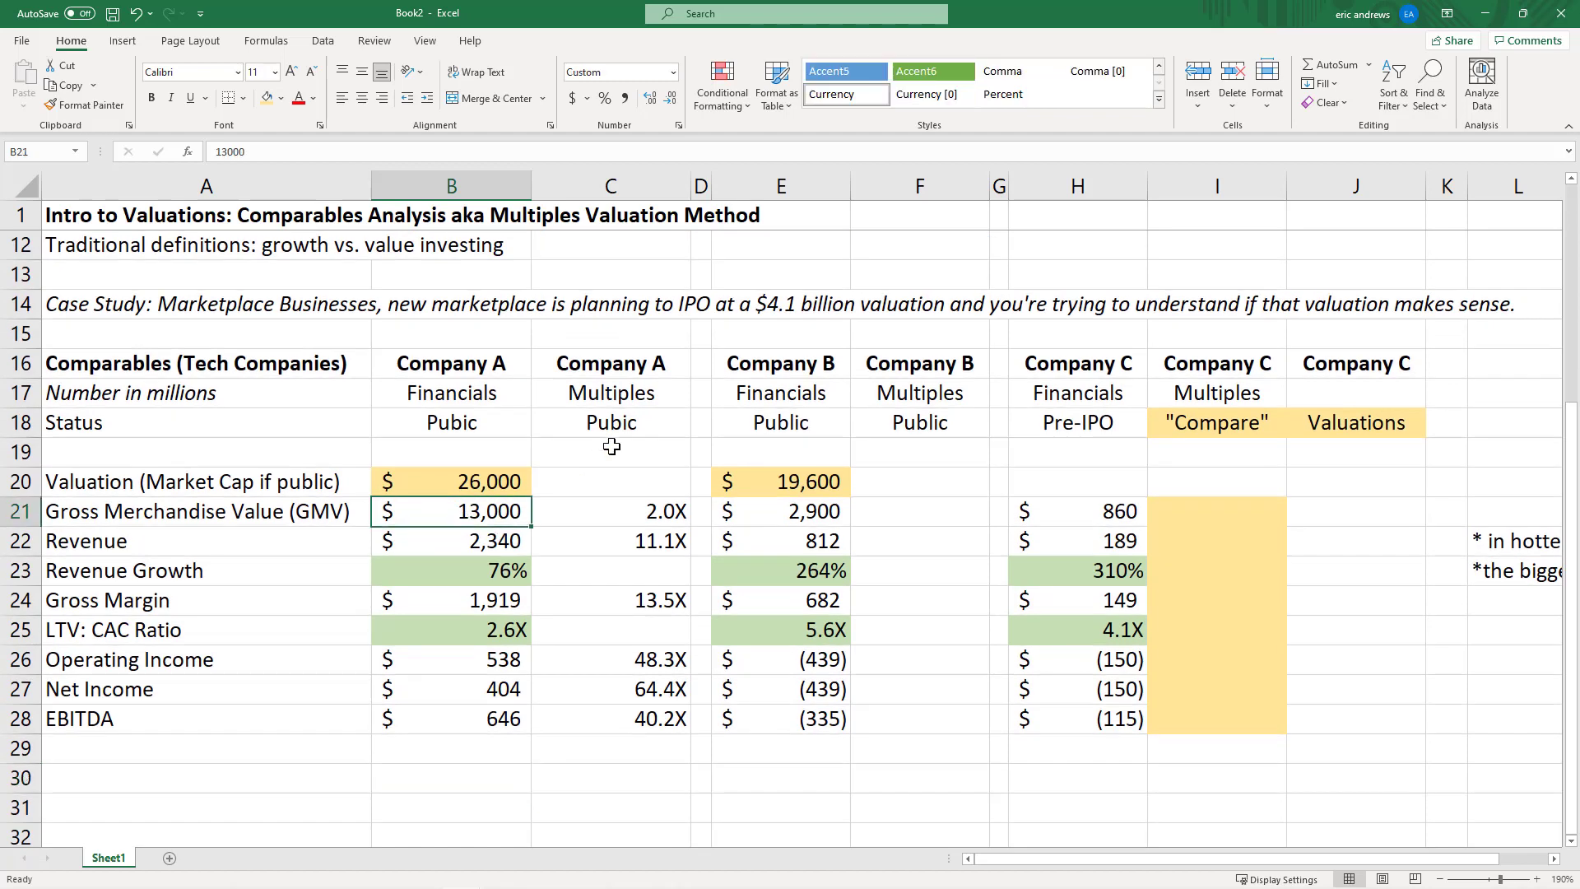
{"action": "key", "text": "Up"}
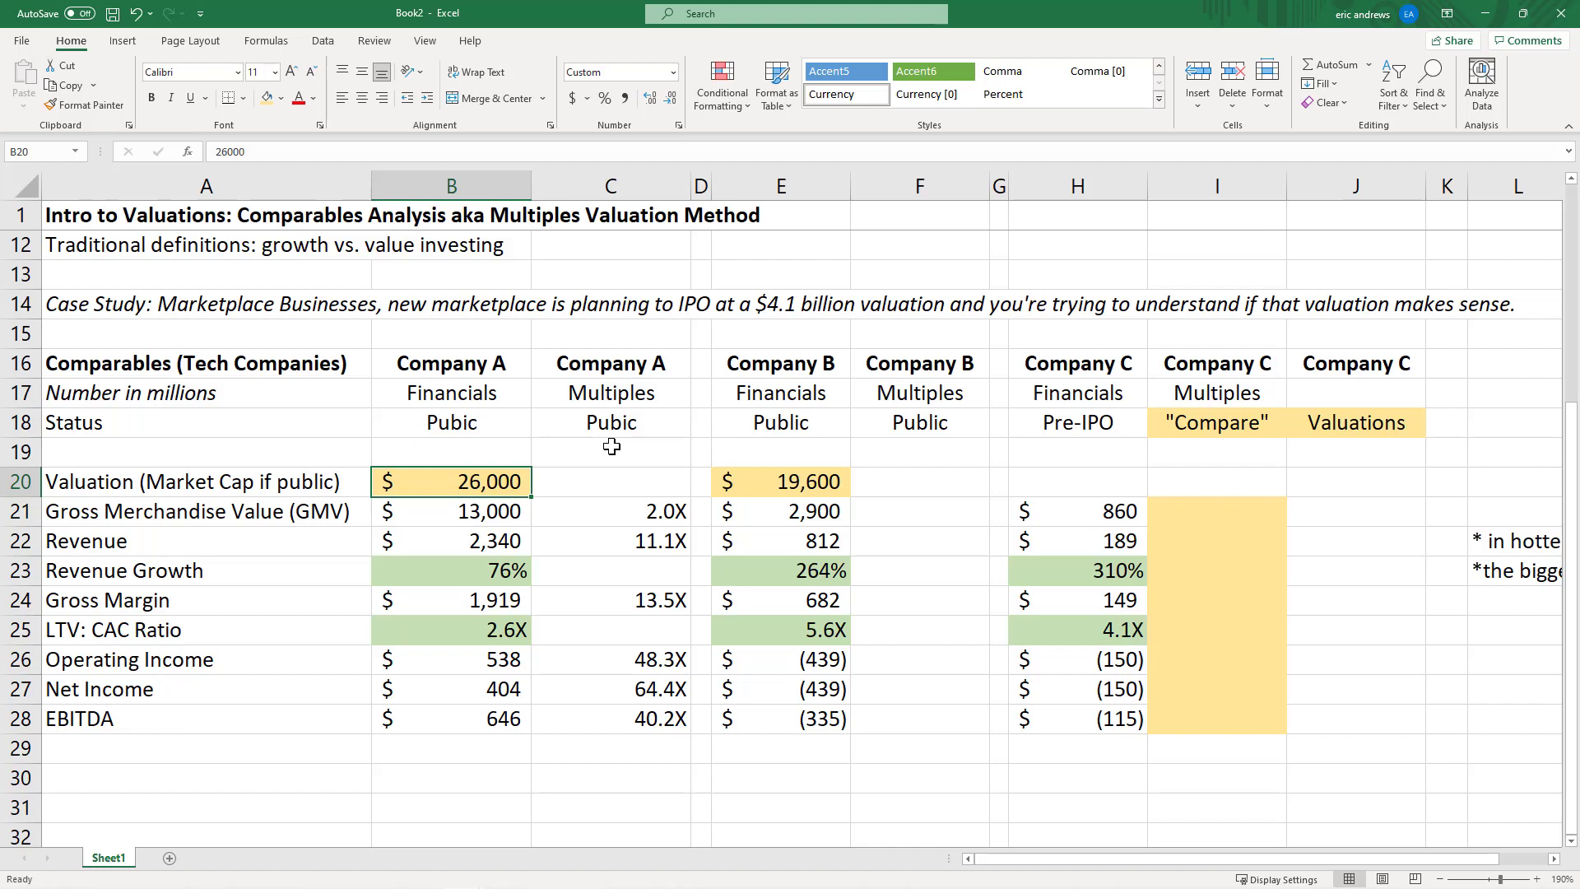
{"action": "key", "text": "Down"}
{"action": "key", "text": "Down"}
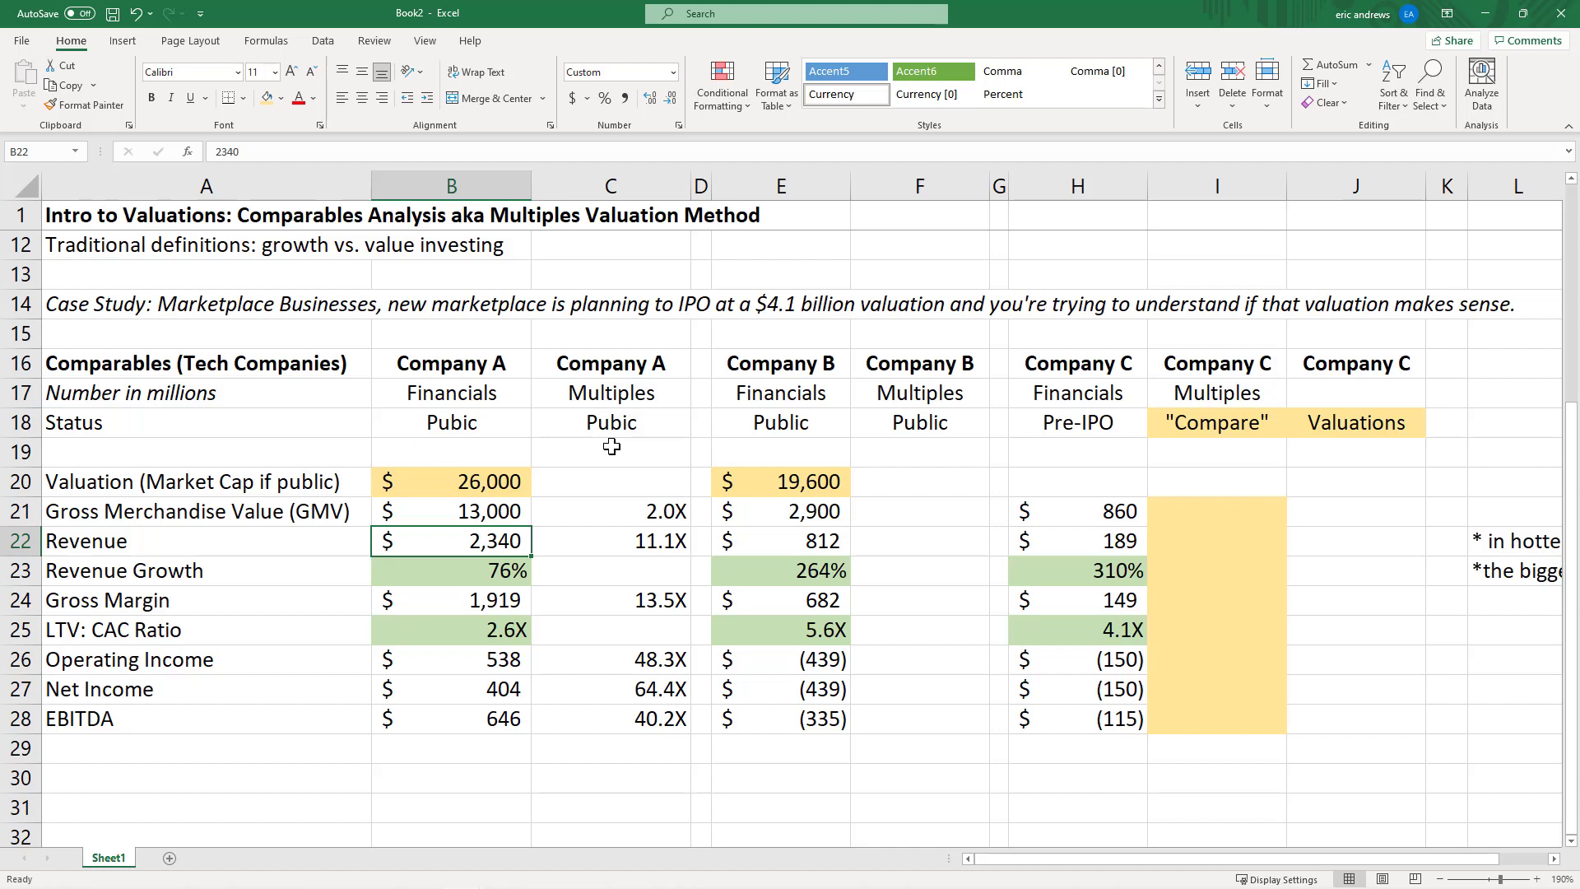
{"action": "key", "text": "Up"}
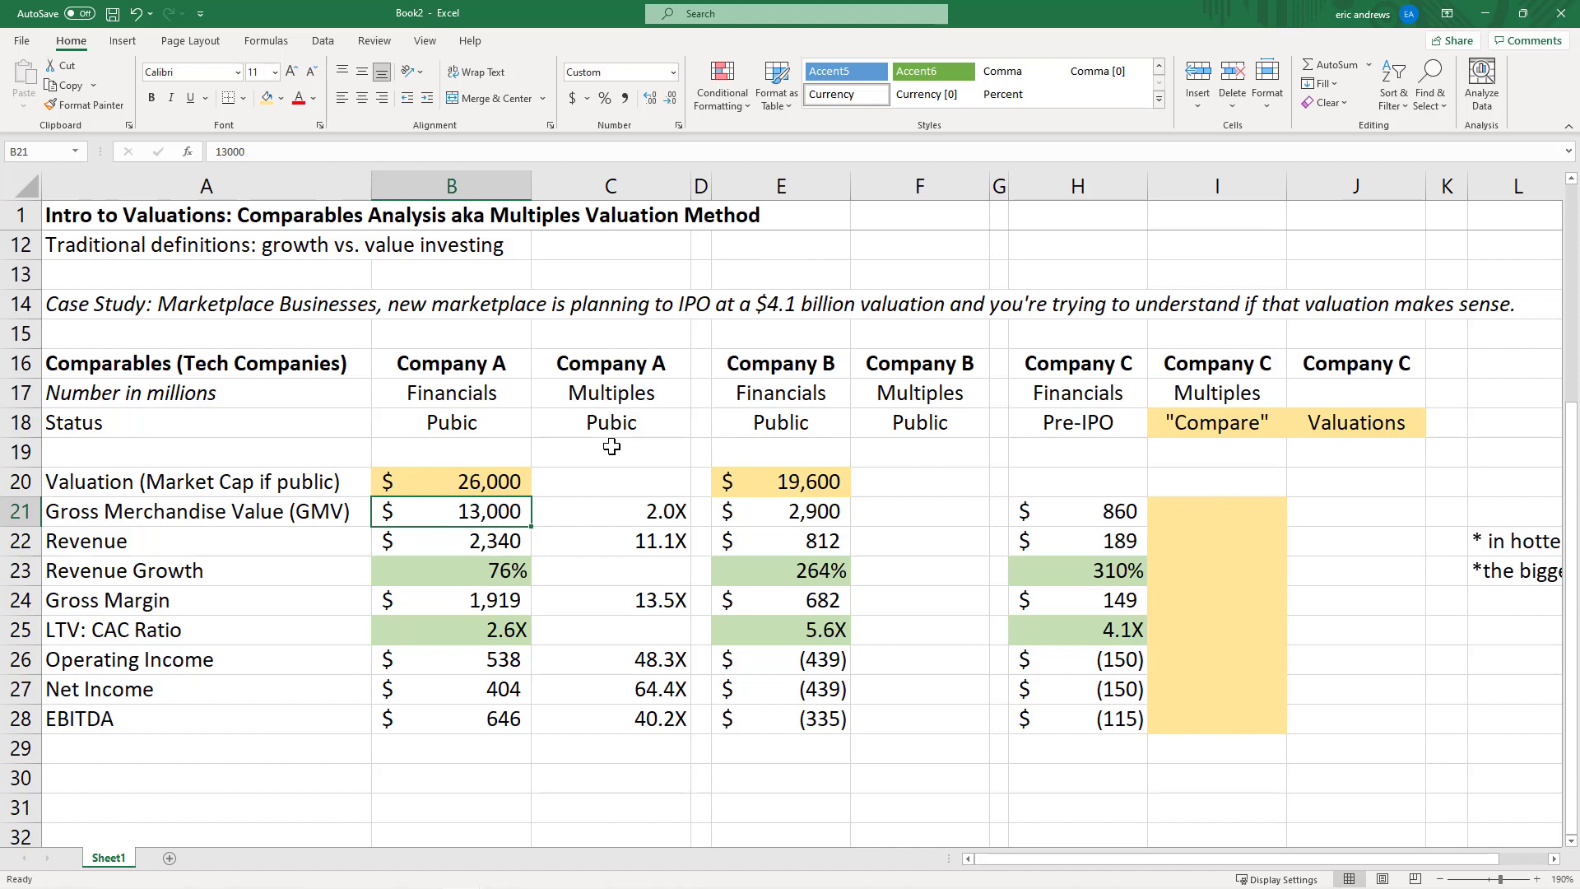
{"action": "key", "text": "Down"}
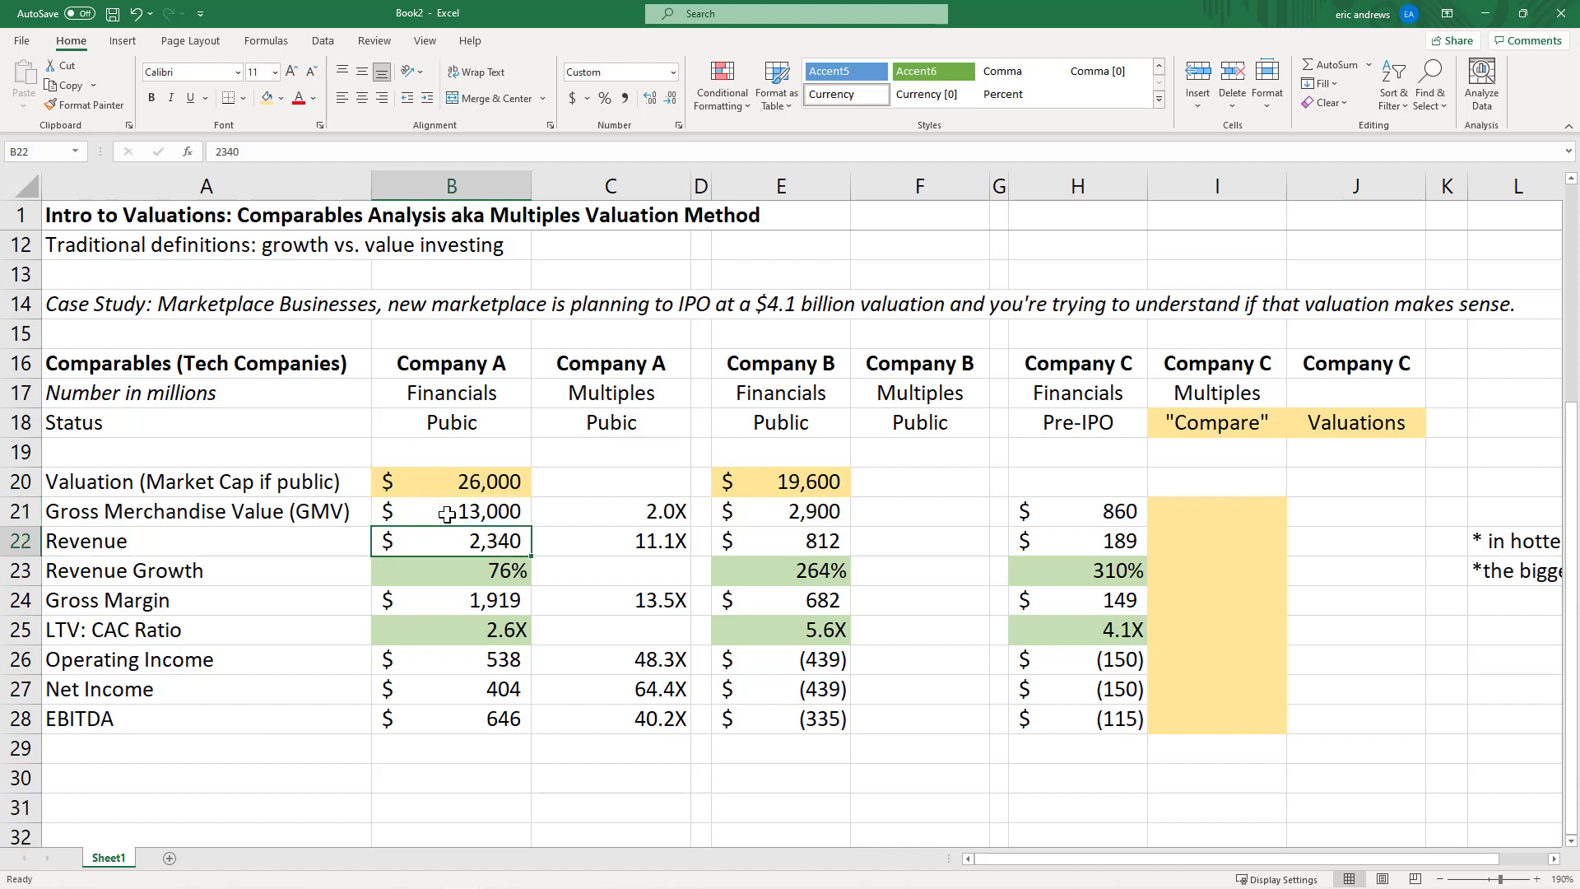
{"action": "left_click", "coordinate": [484, 506]}
{"action": "left_click", "coordinate": [469, 544]}
{"action": "left_click", "coordinate": [474, 517]}
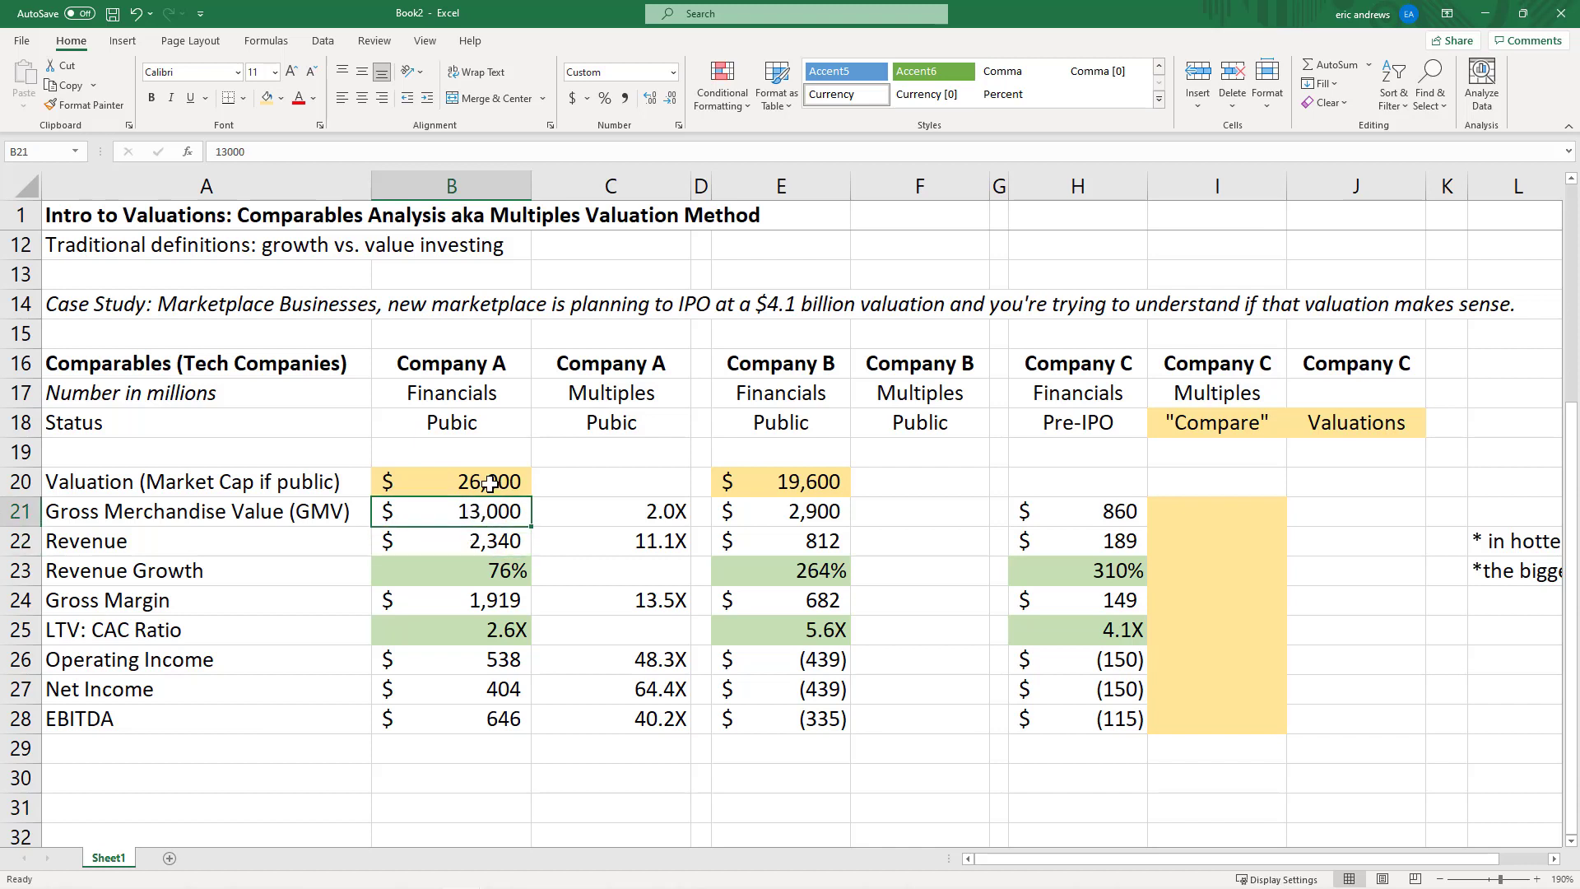
{"action": "left_click", "coordinate": [490, 547]}
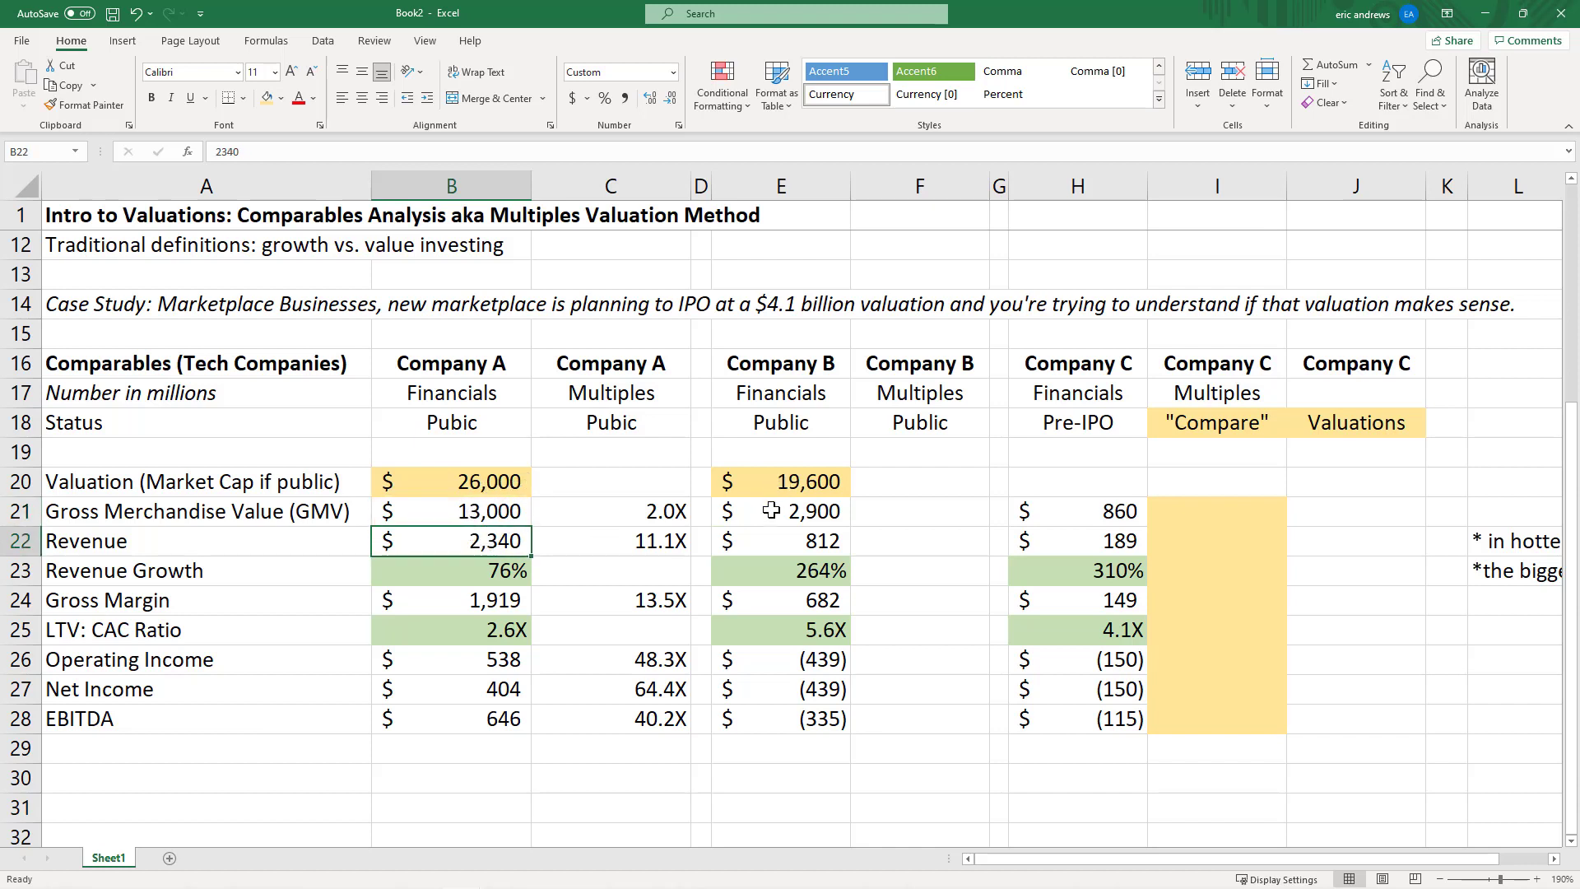
{"action": "left_click", "coordinate": [448, 573]}
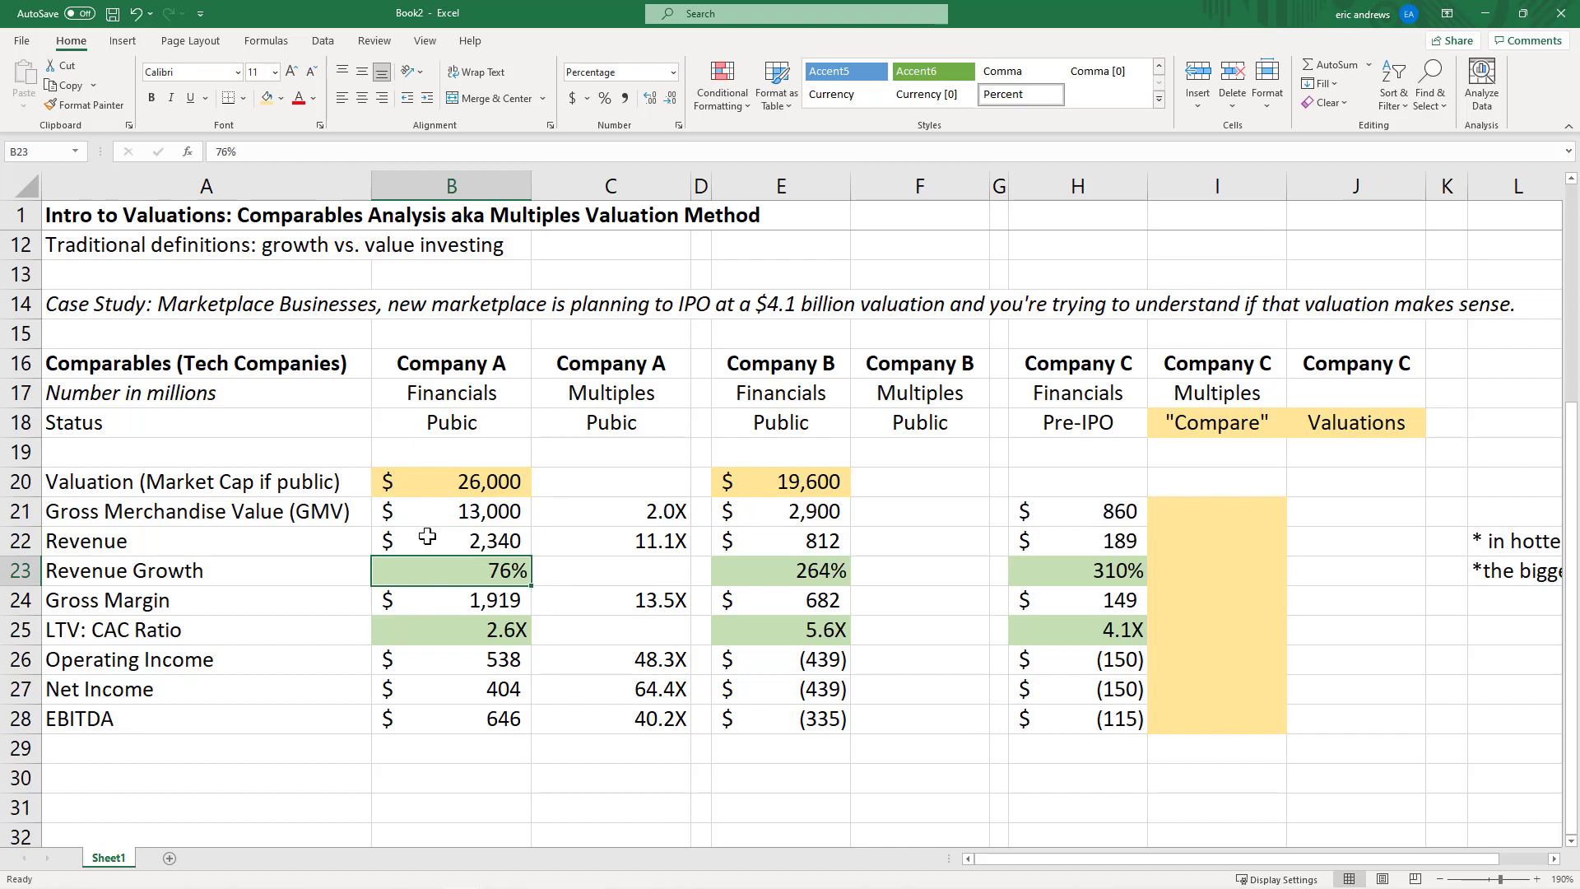
{"action": "left_click", "coordinate": [465, 605]}
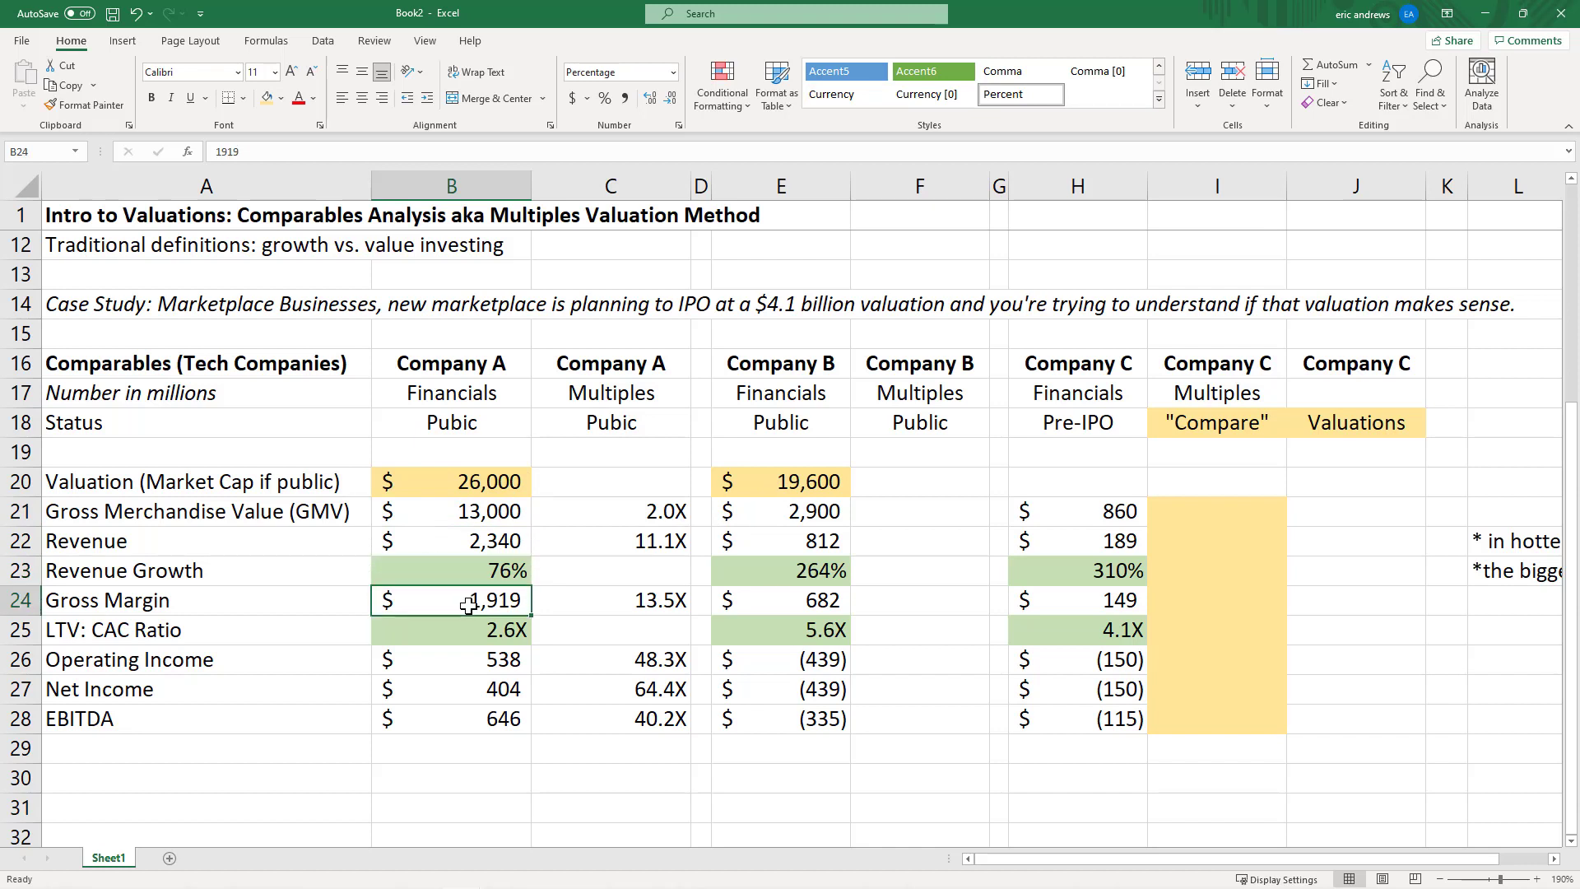
{"action": "left_click", "coordinate": [476, 639]}
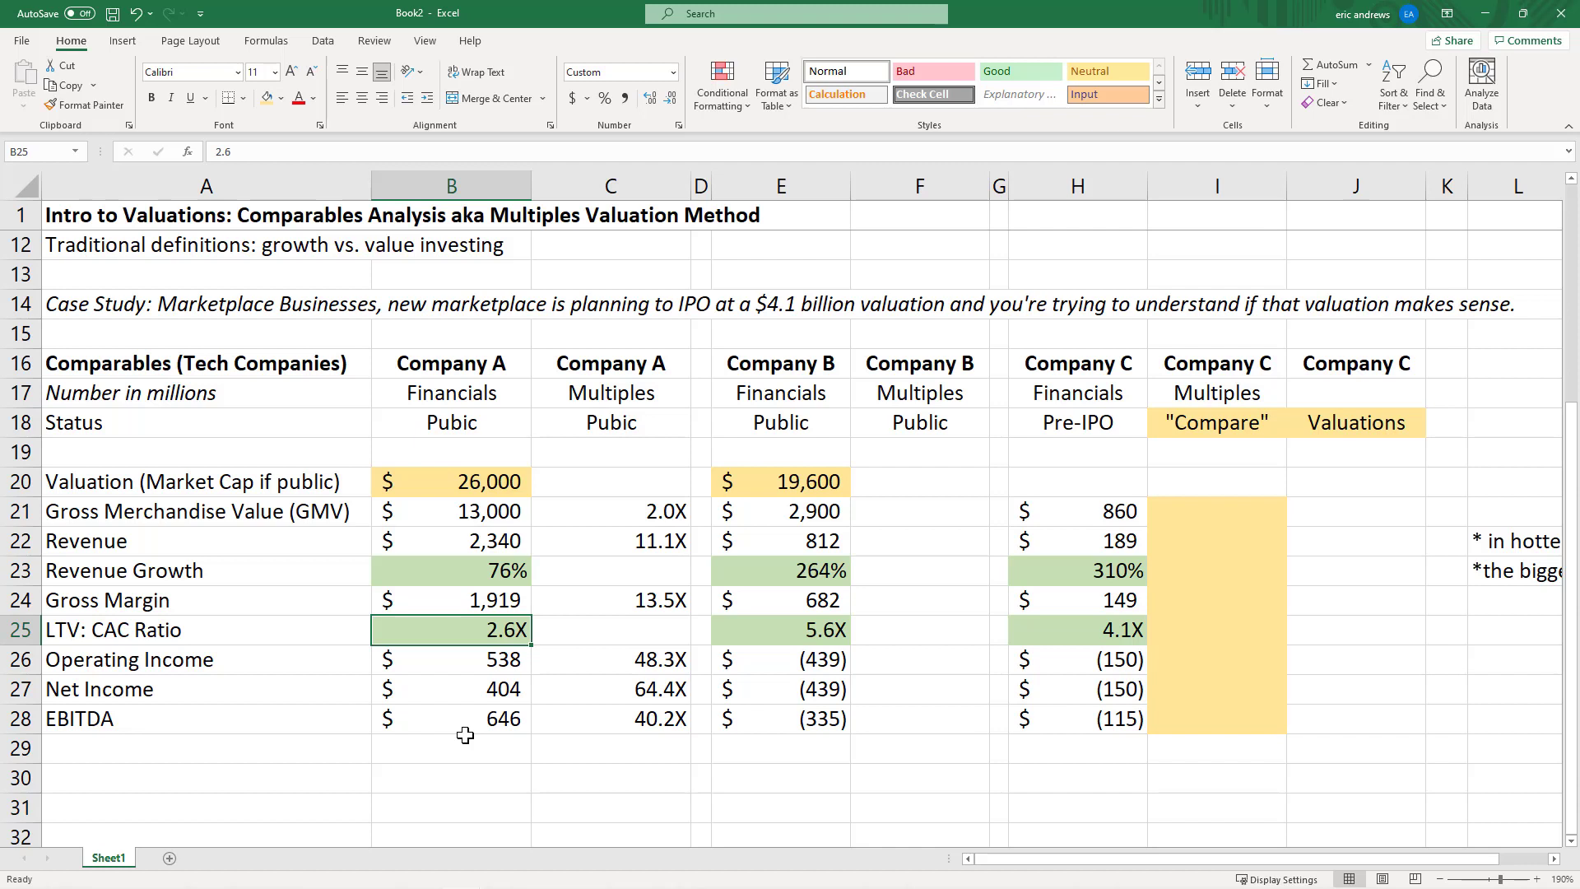
Enter 260 in cell B30 below Company A's financials
{"action": "left_click", "coordinate": [473, 766]}
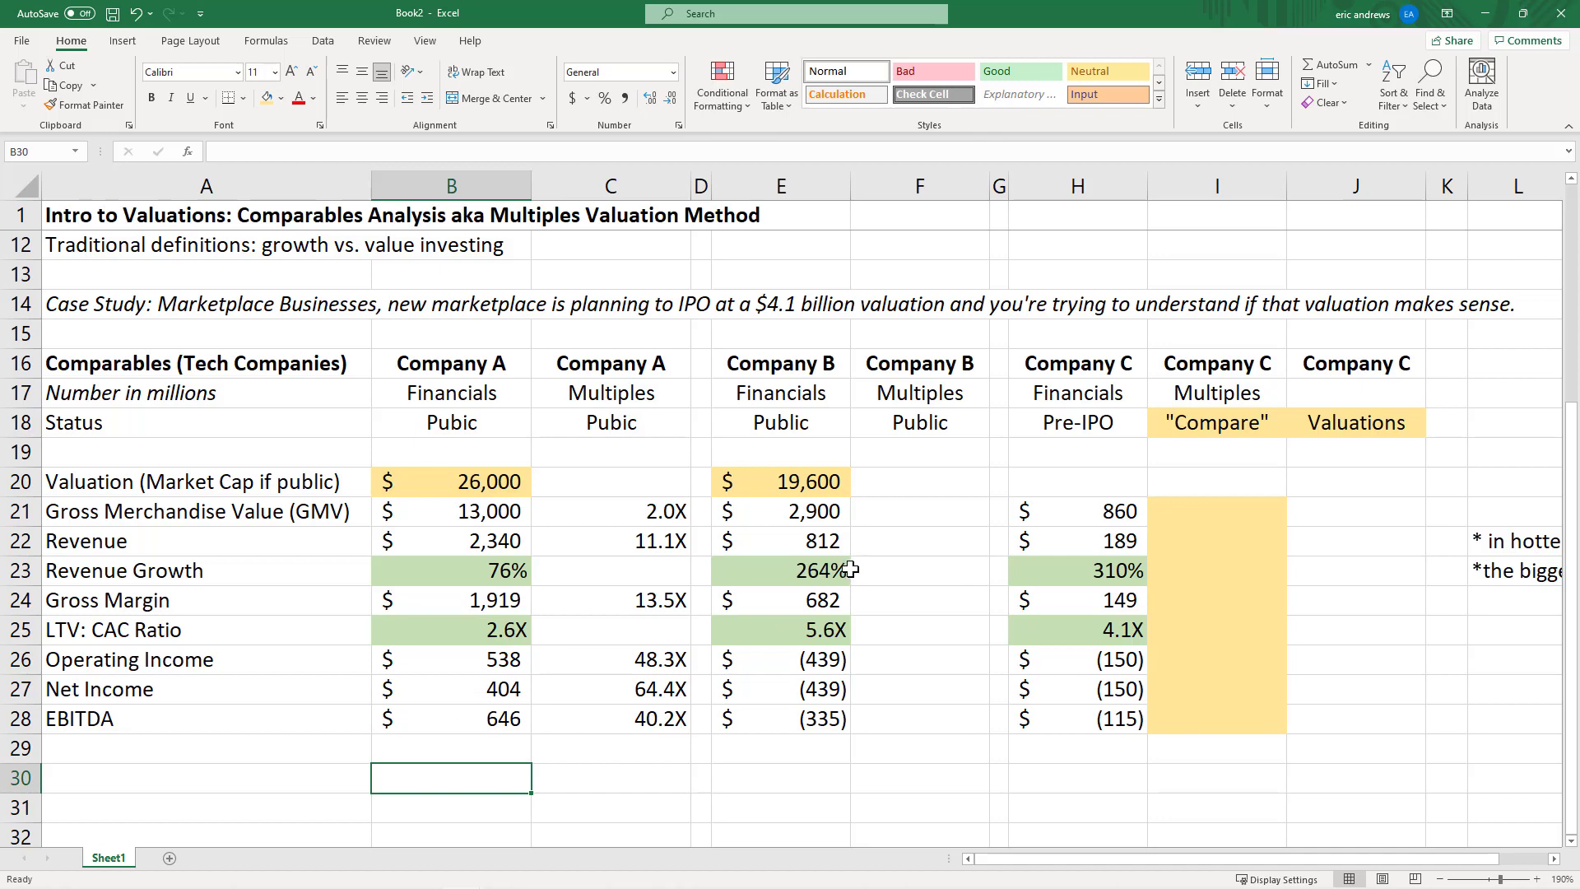
{"action": "scroll", "coordinate": [668, 549], "scroll_direction": "down", "scroll_amount": 1}
{"action": "type", "text": "260"}
{"action": "key", "text": "Return"}
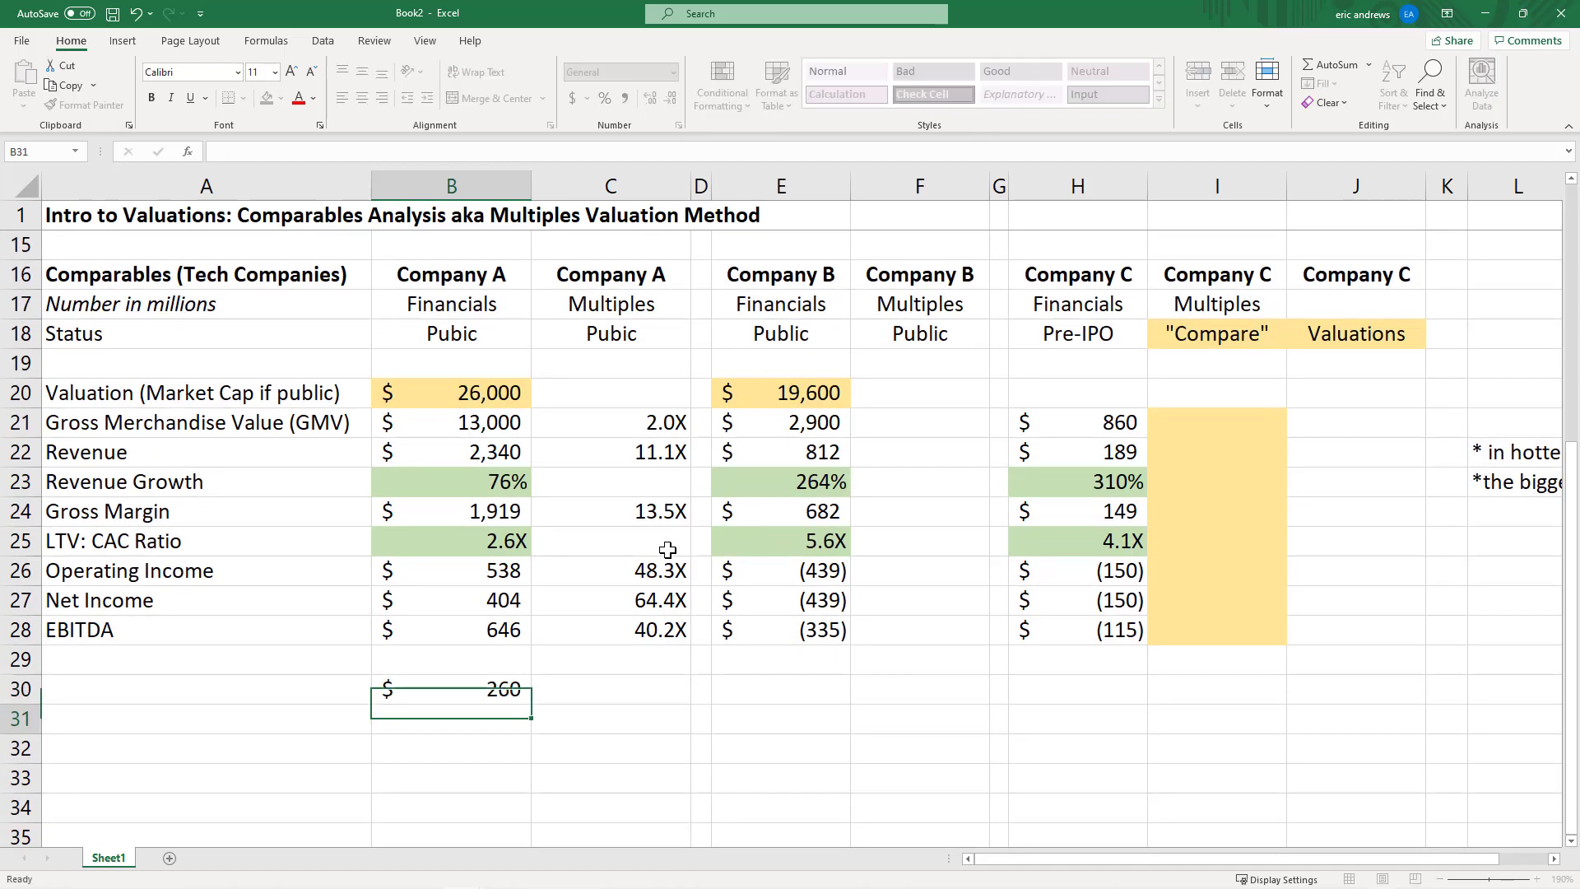
Enter 100 in cell B31 and calculate B30 divided by B31 in cell B32
{"action": "type", "text": "100"}
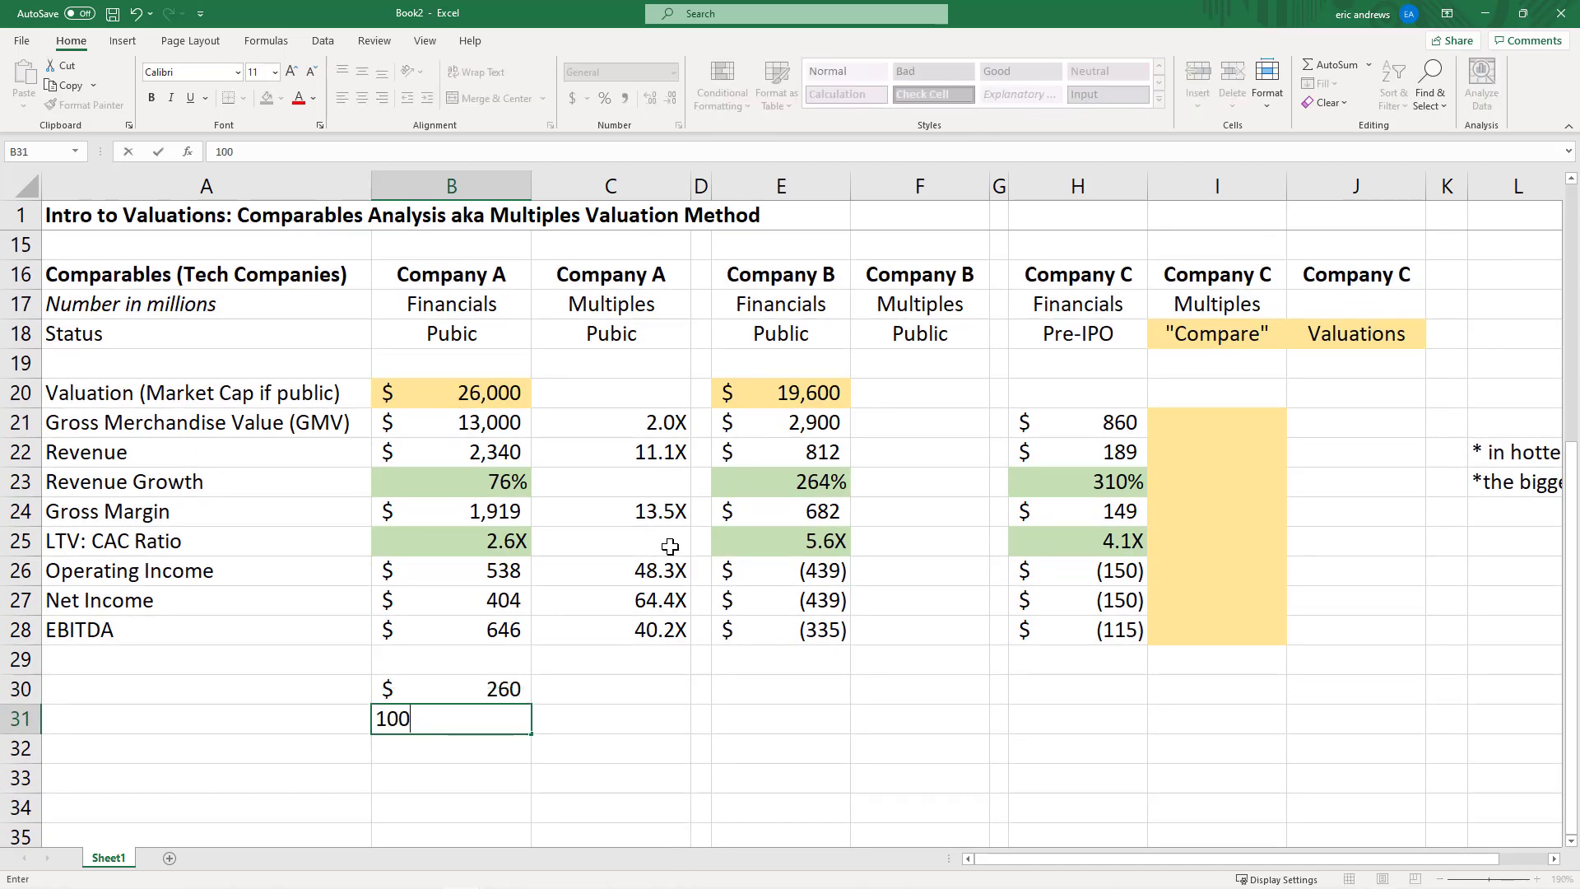
{"action": "key", "text": "Return"}
{"action": "key", "text": "Up"}
{"action": "key", "text": "Down"}
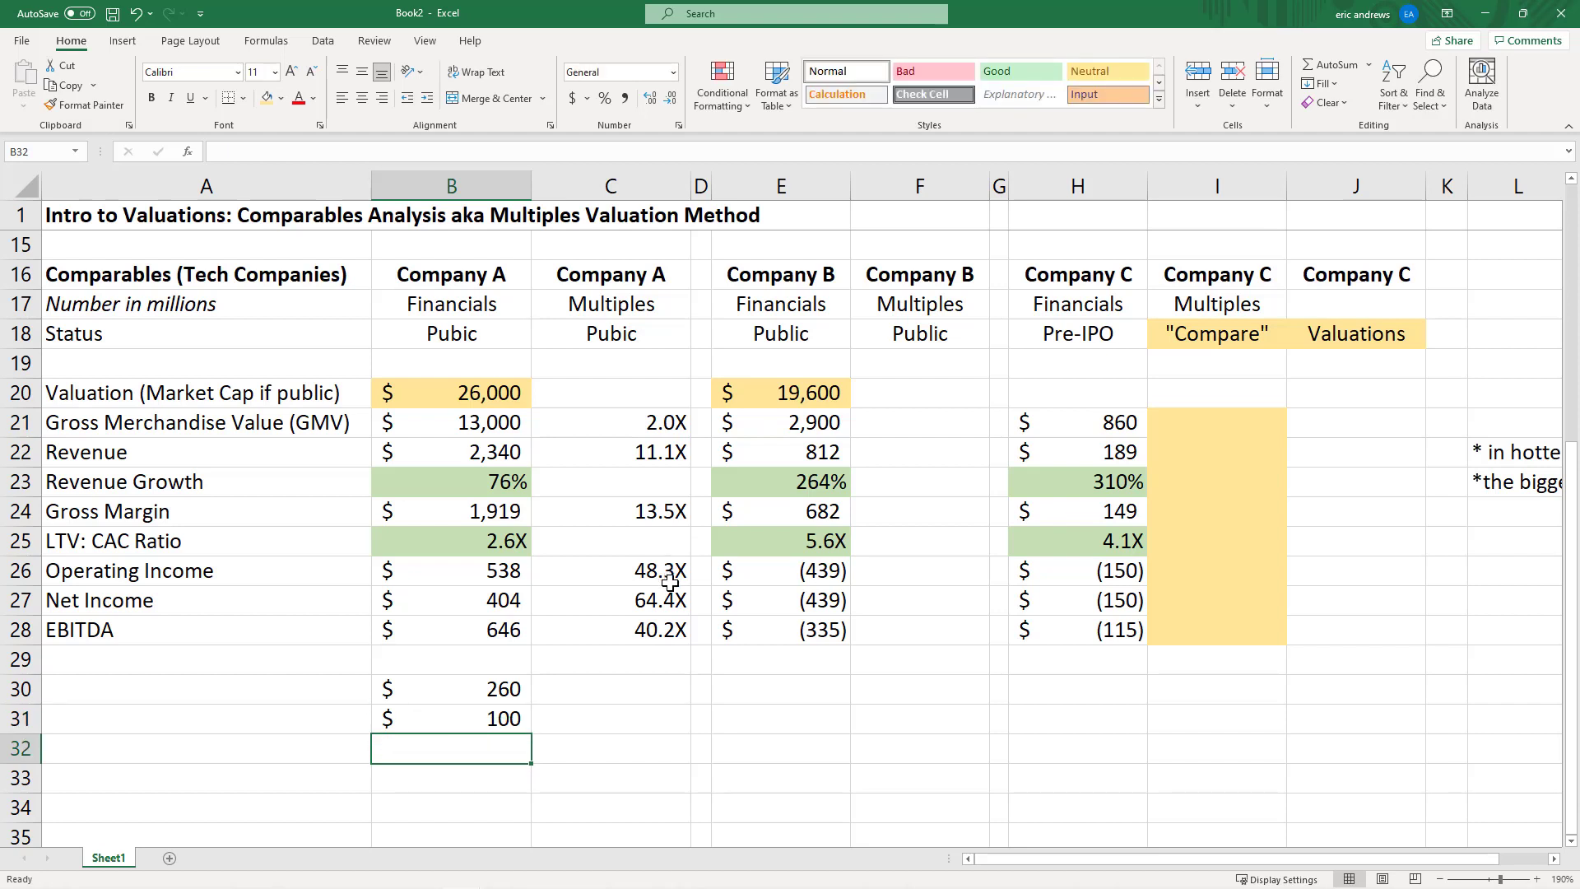
{"action": "type", "text": "="}
{"action": "key", "text": "Up"}
{"action": "key", "text": "Up"}
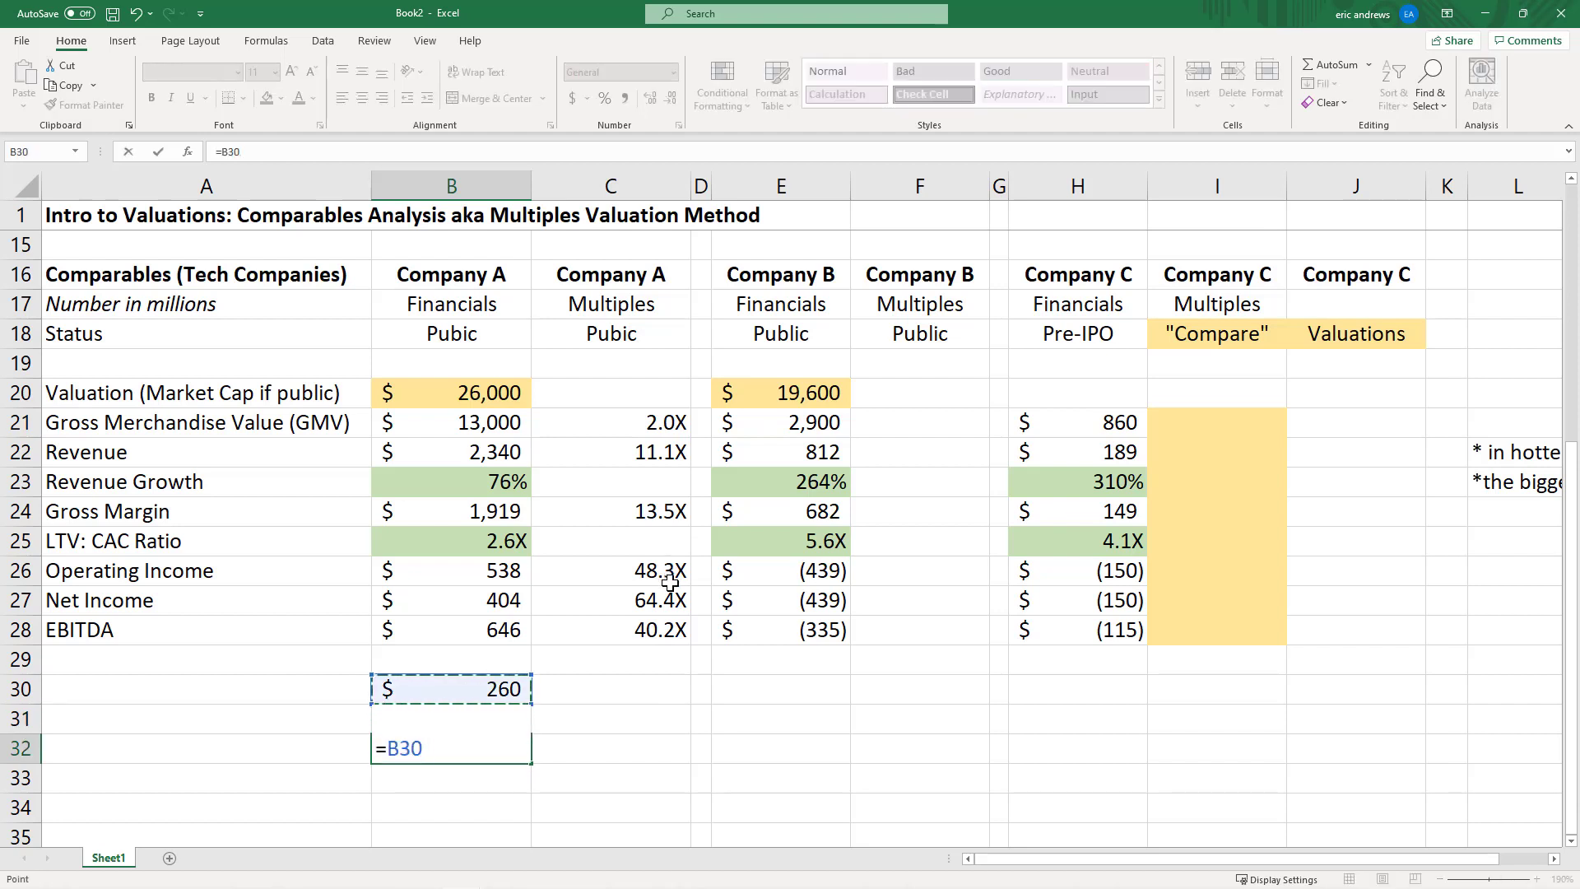
{"action": "type", "text": "/"}
{"action": "key", "text": "Up"}
{"action": "key", "text": "Return"}
Clear the scratch ratio calculation in cells B30 to B32 below Company A's financials
{"action": "key", "text": "Up"}
{"action": "key", "text": "Up"}
{"action": "key", "text": "Up"}
{"action": "key", "text": "shift+Down"}
{"action": "key", "text": "shift+Down"}
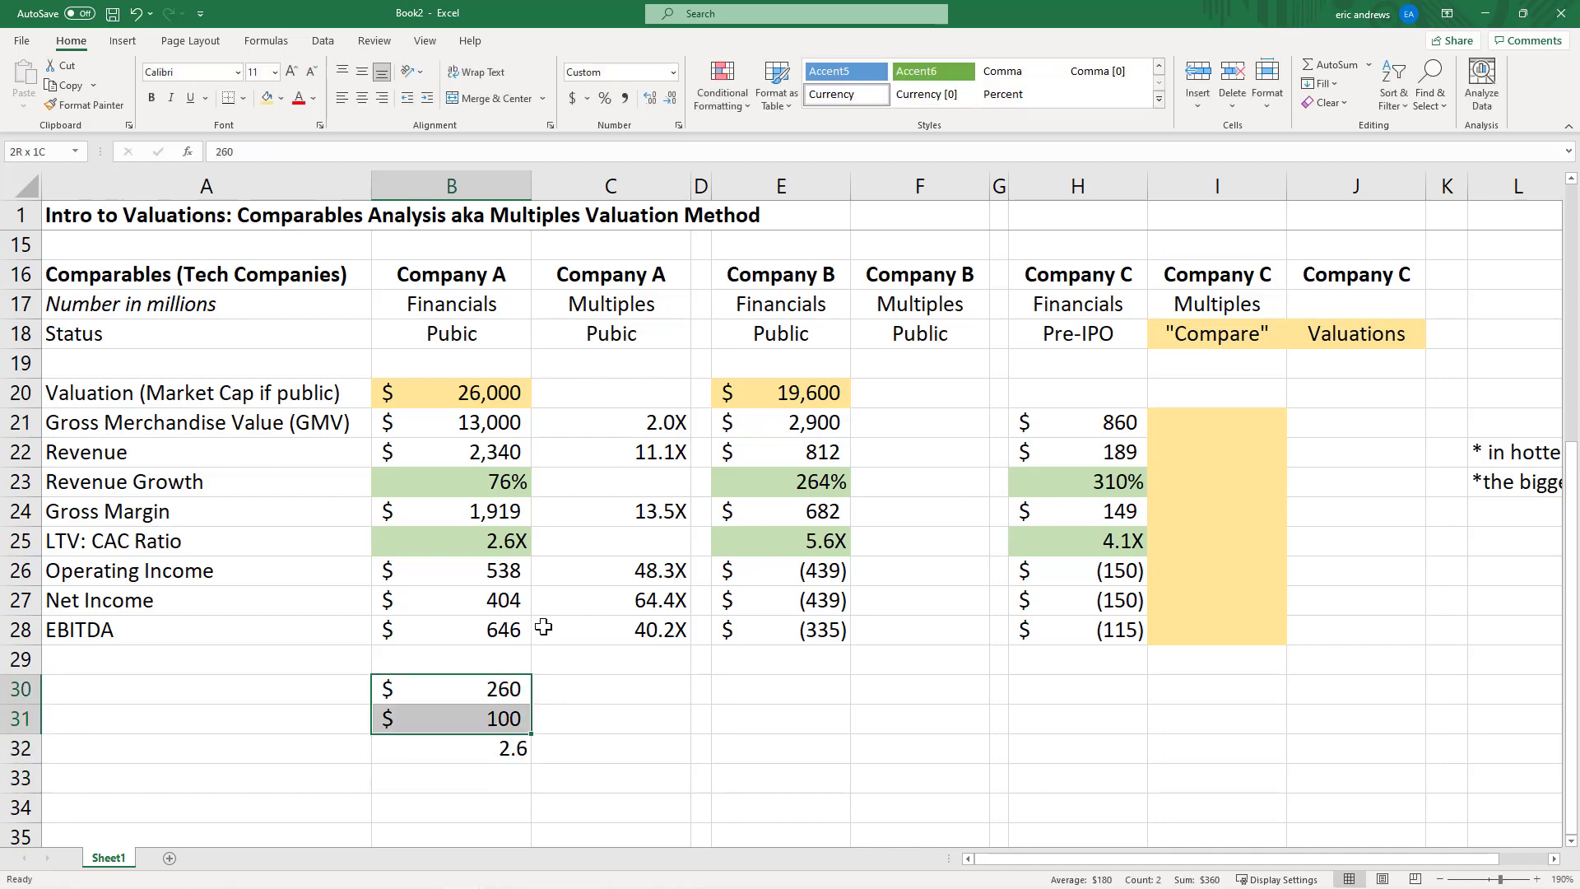
{"action": "key", "text": "Delete"}
Examine Company A's LTV: CAC ratio, revenue growth, GMV, operating income, net income, EBITDA and market cap
{"action": "left_click", "coordinate": [461, 530]}
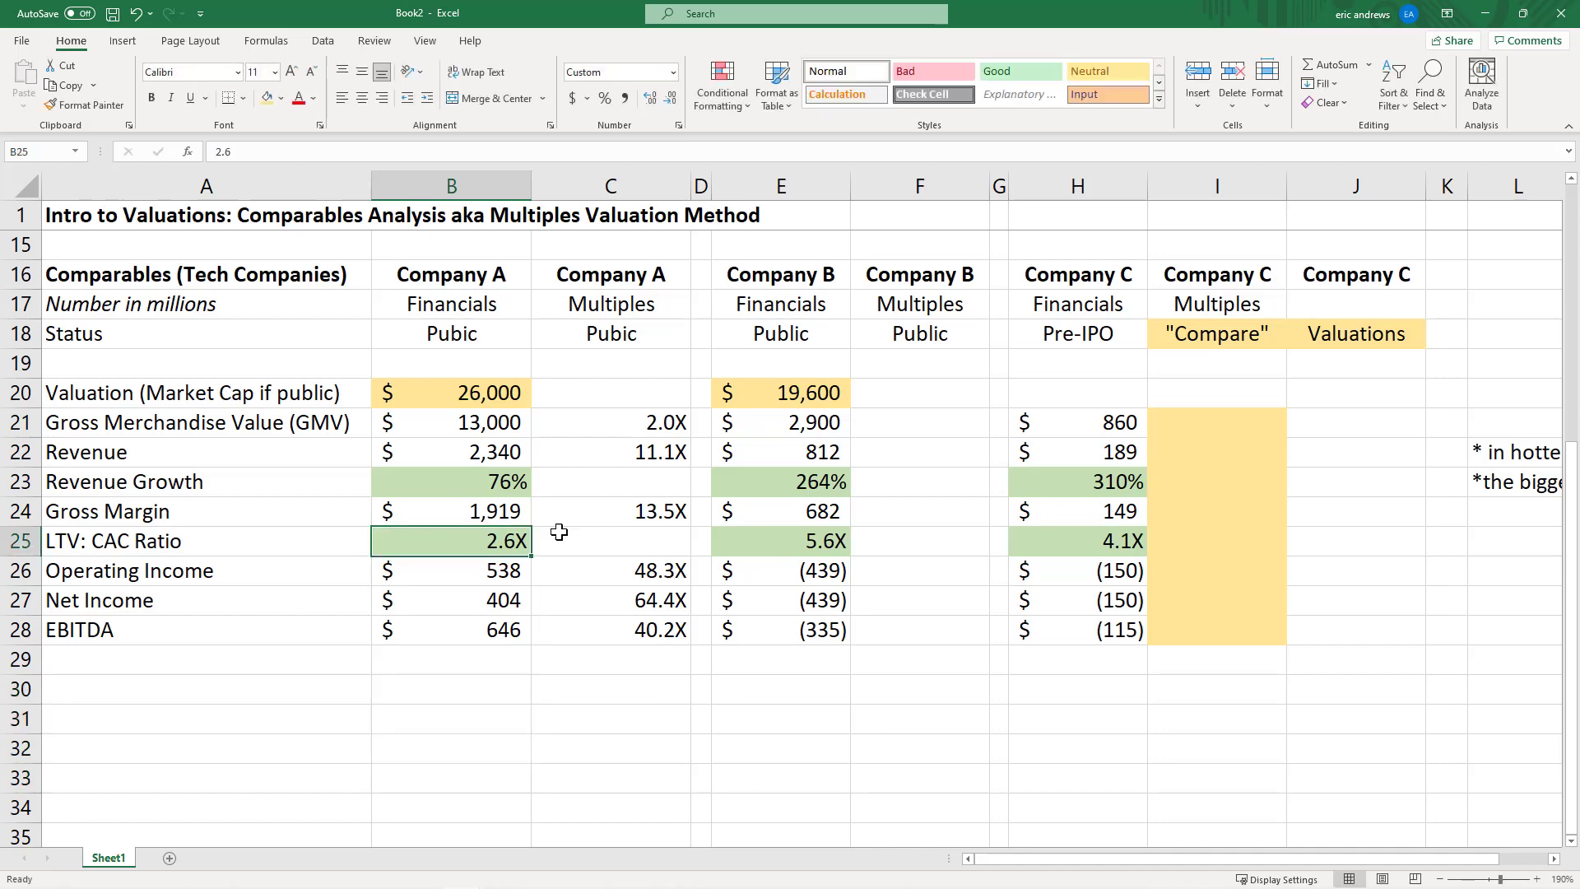
{"action": "scroll", "coordinate": [580, 529], "scroll_direction": "up", "scroll_amount": 1}
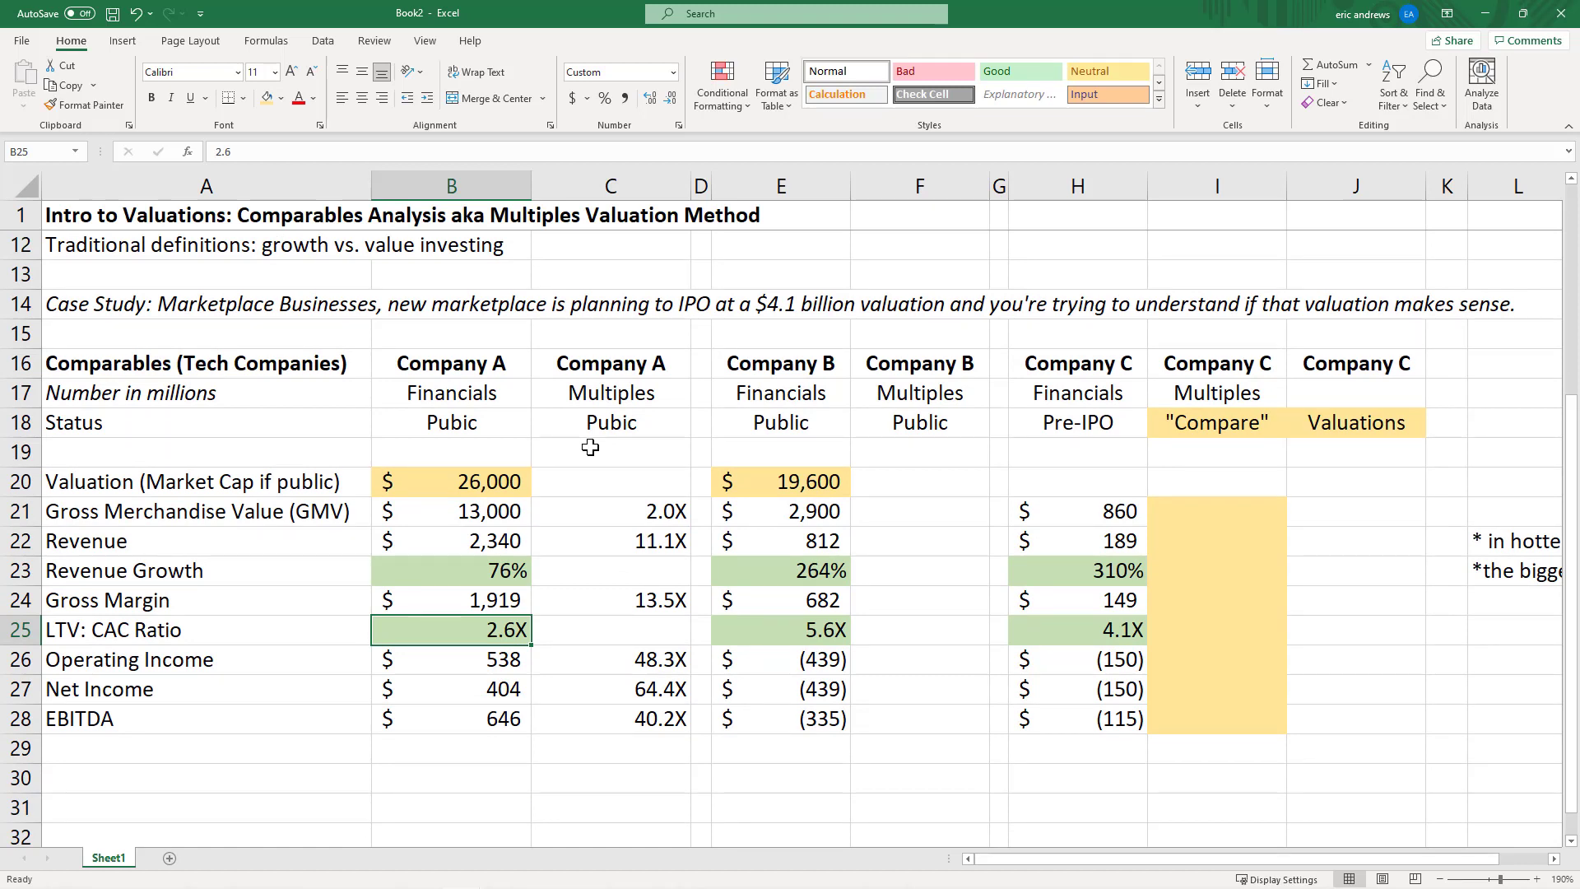
{"action": "key", "text": "Down"}
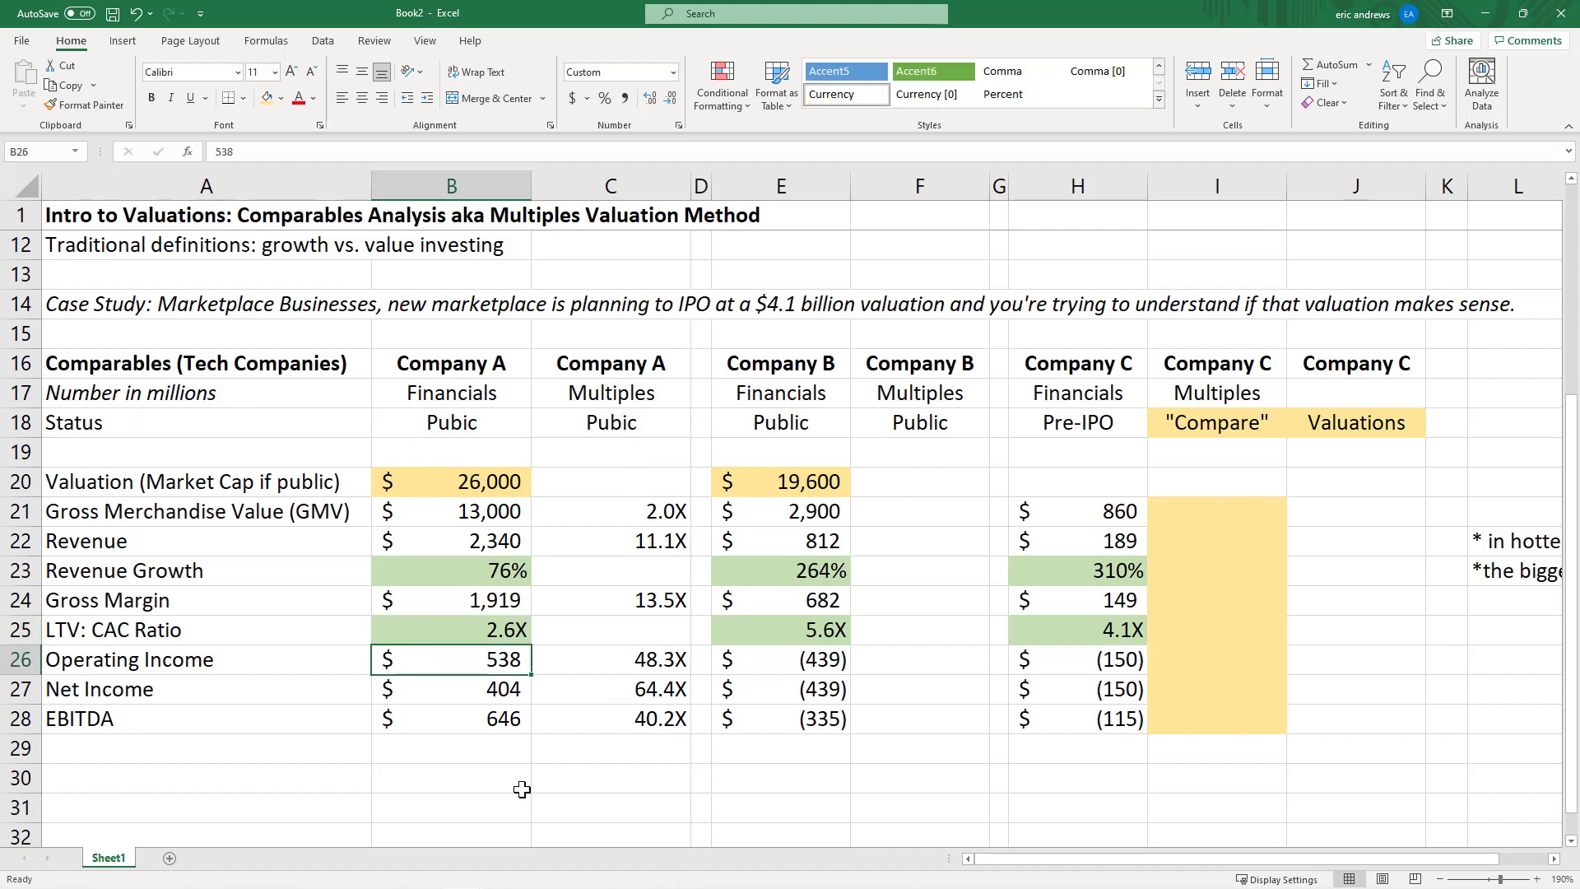
{"action": "left_click", "coordinate": [494, 568]}
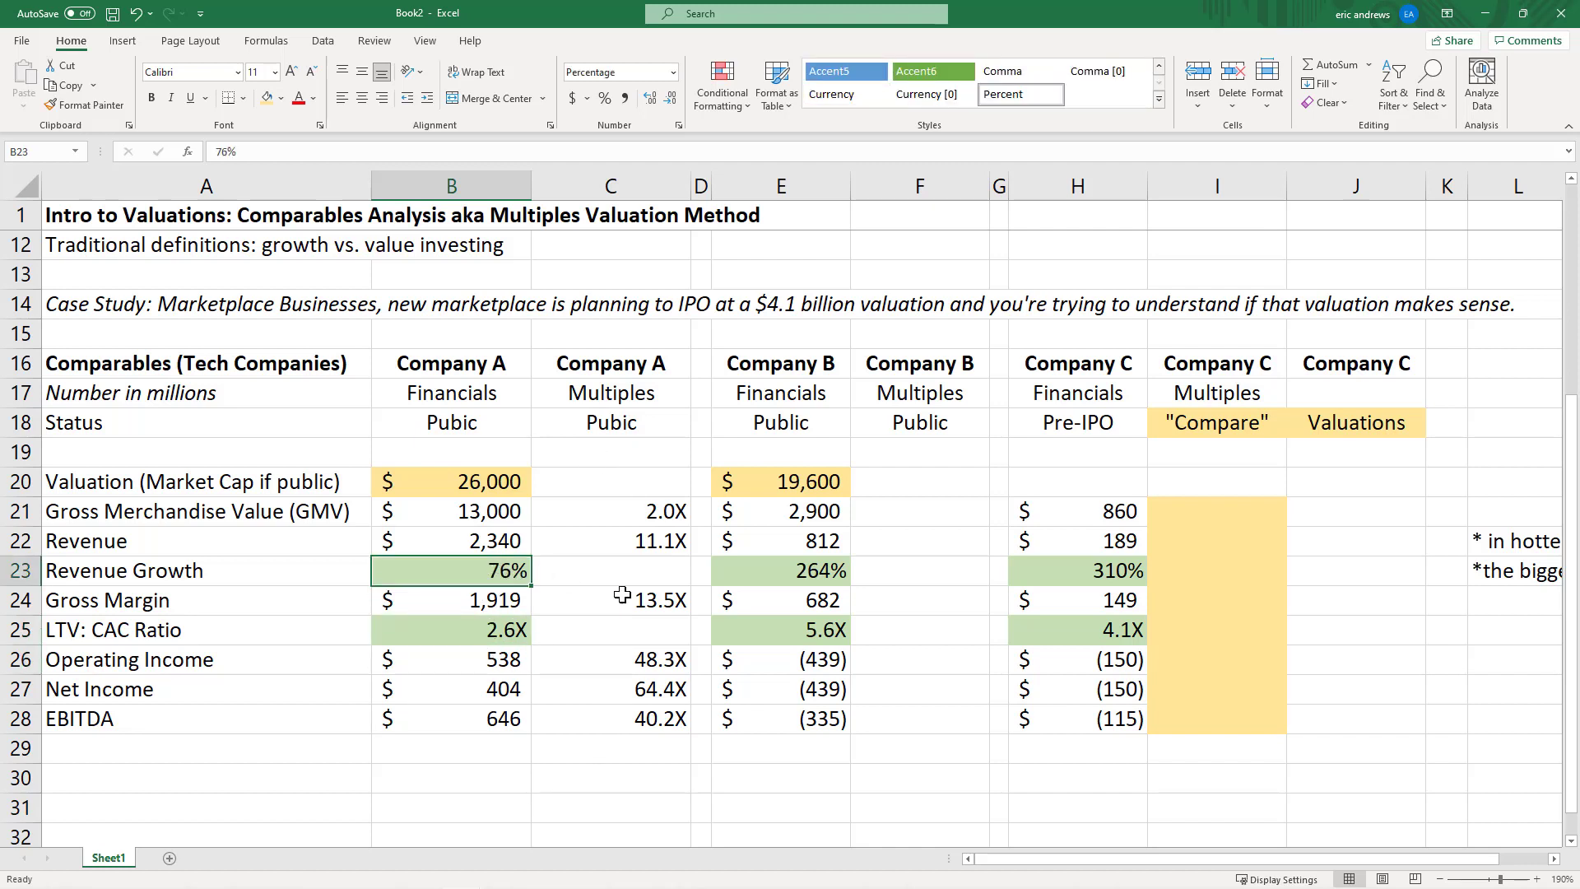
{"action": "left_click", "coordinate": [475, 510]}
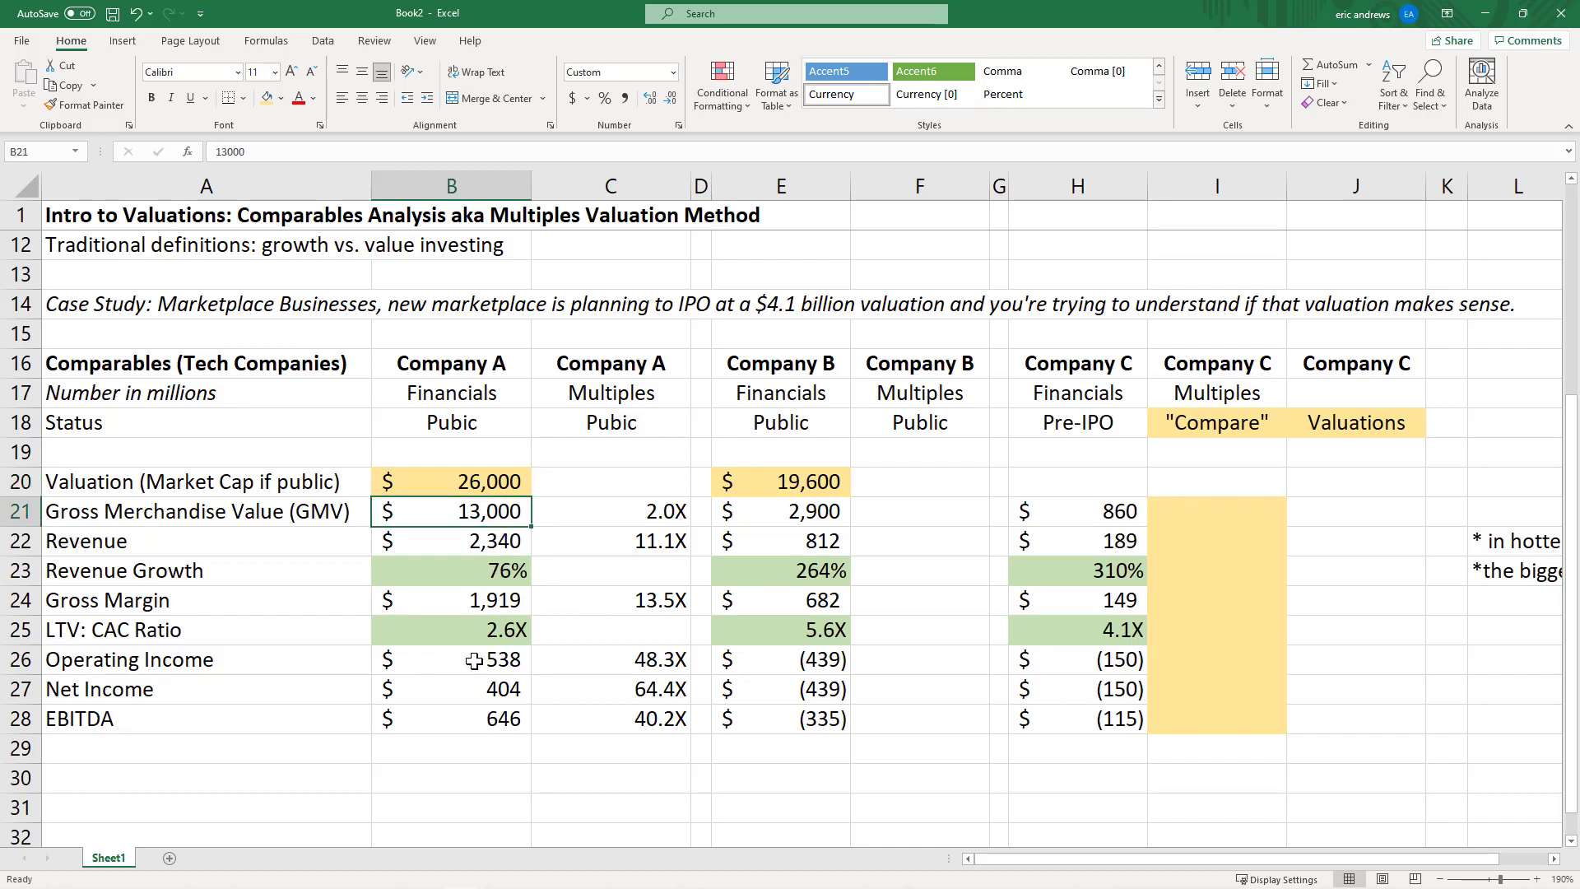
{"action": "left_click", "coordinate": [471, 659]}
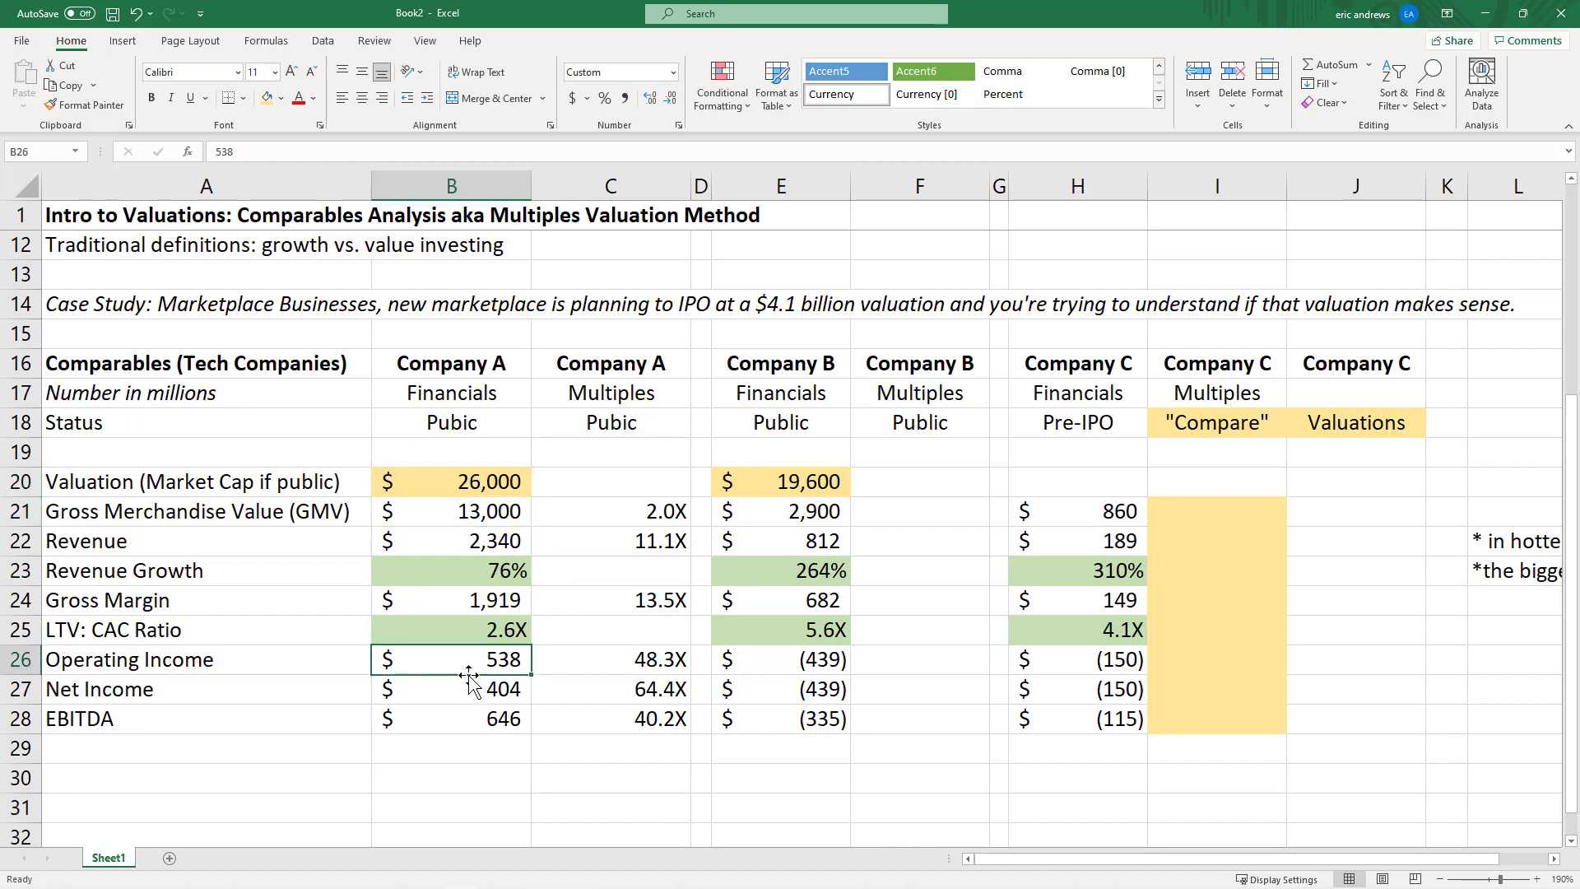
{"action": "left_click", "coordinate": [499, 688]}
{"action": "left_click", "coordinate": [482, 720]}
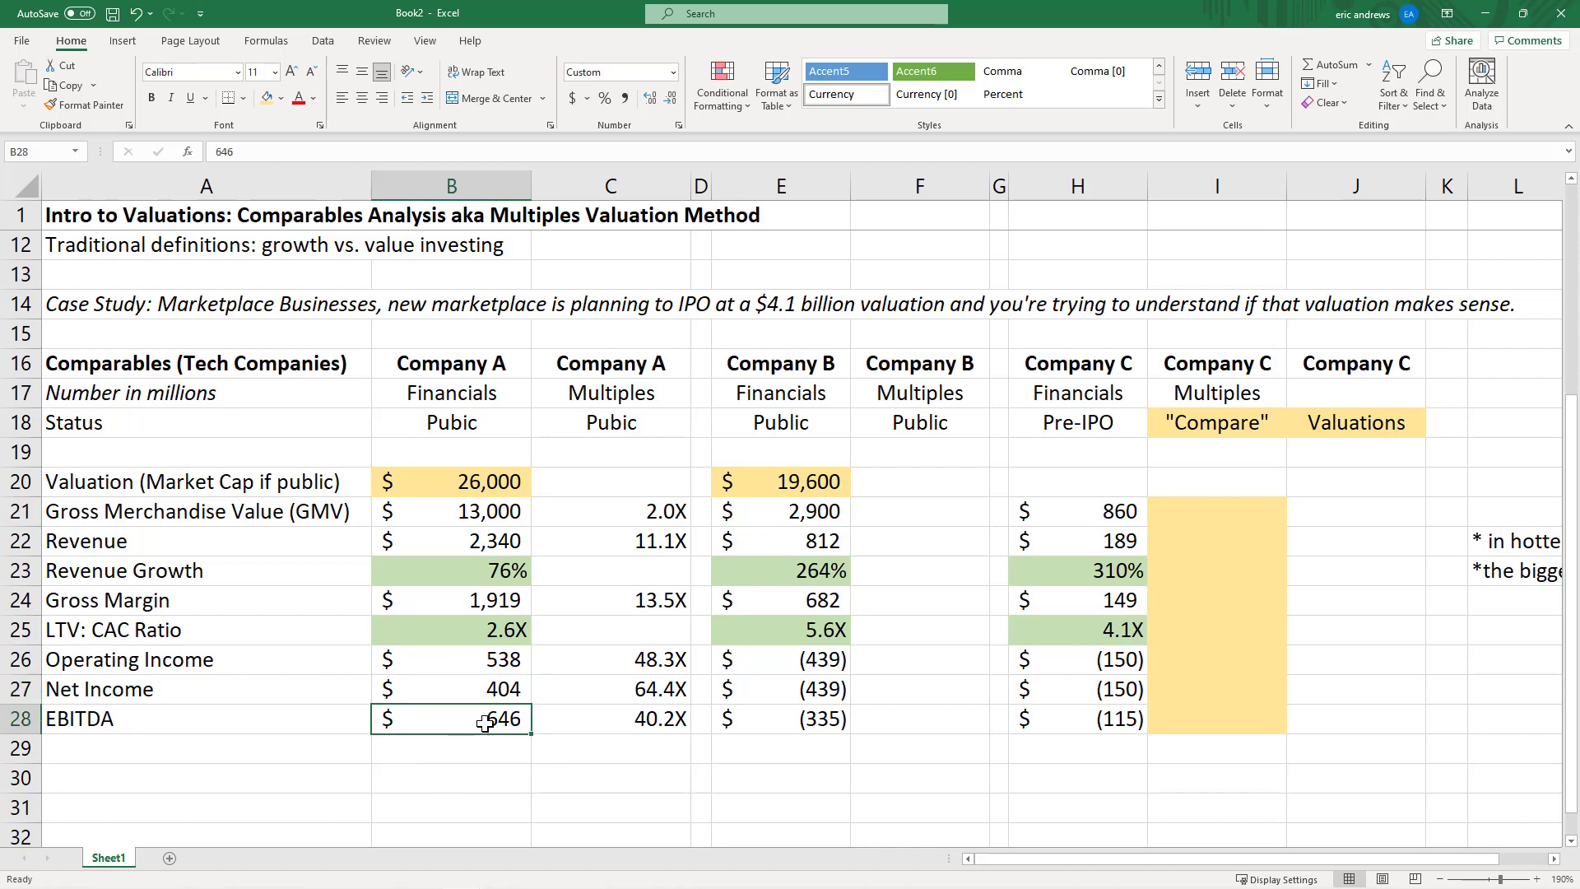
{"action": "left_click", "coordinate": [605, 720]}
{"action": "left_click", "coordinate": [455, 487]}
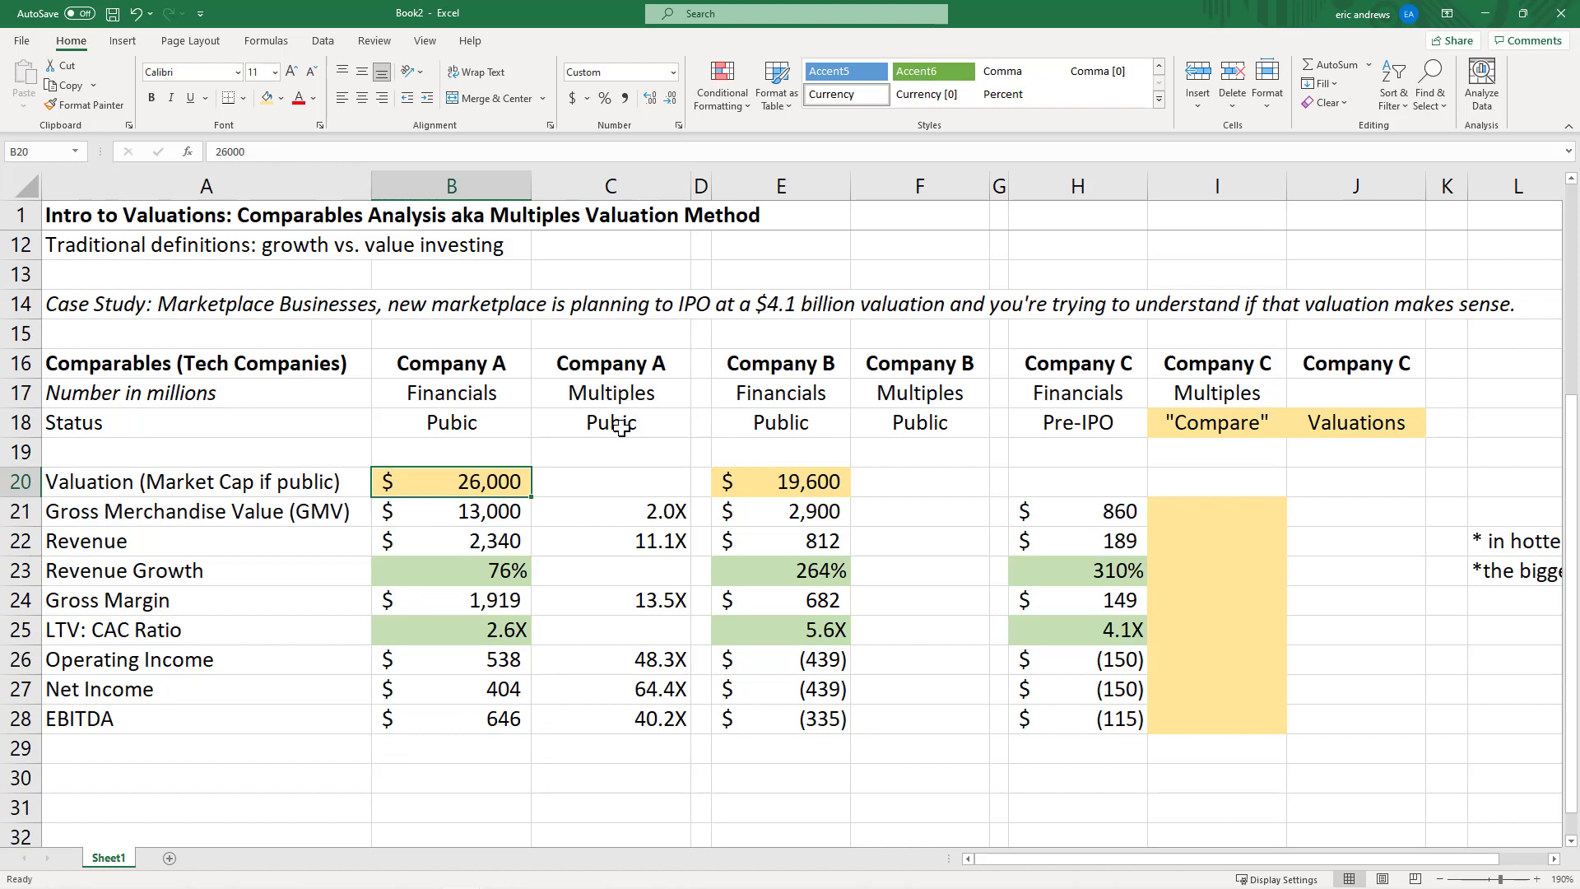
Inspect the formulas behind Company A's GMV and revenue multiples in cells C21 and C22
{"action": "left_click", "coordinate": [630, 509]}
{"action": "key", "text": "F2"}
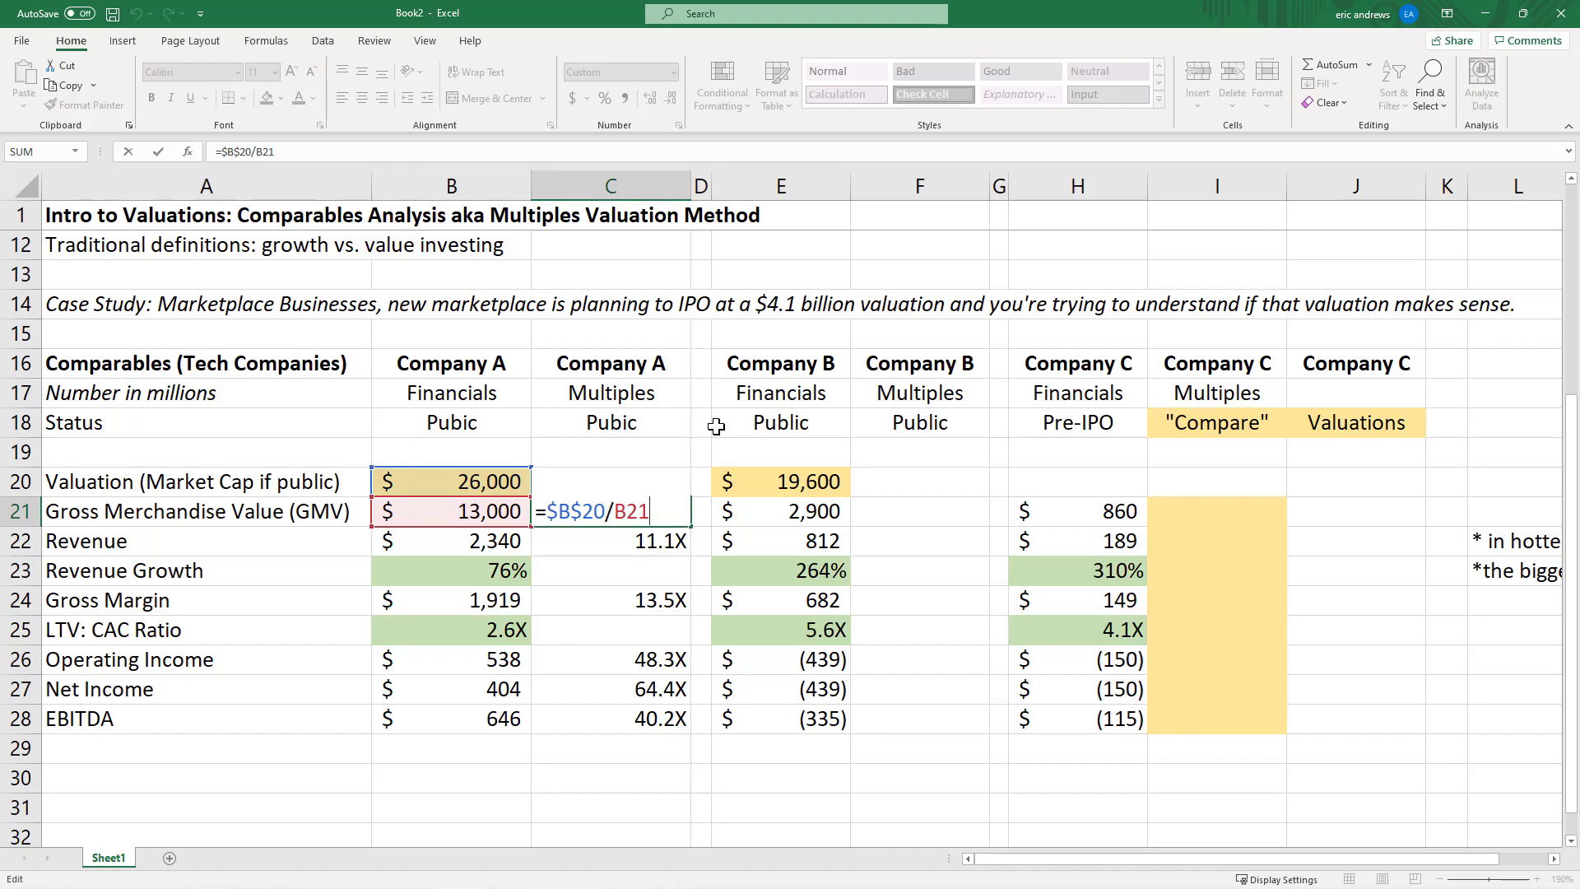
{"action": "key", "text": "ctrl+Return"}
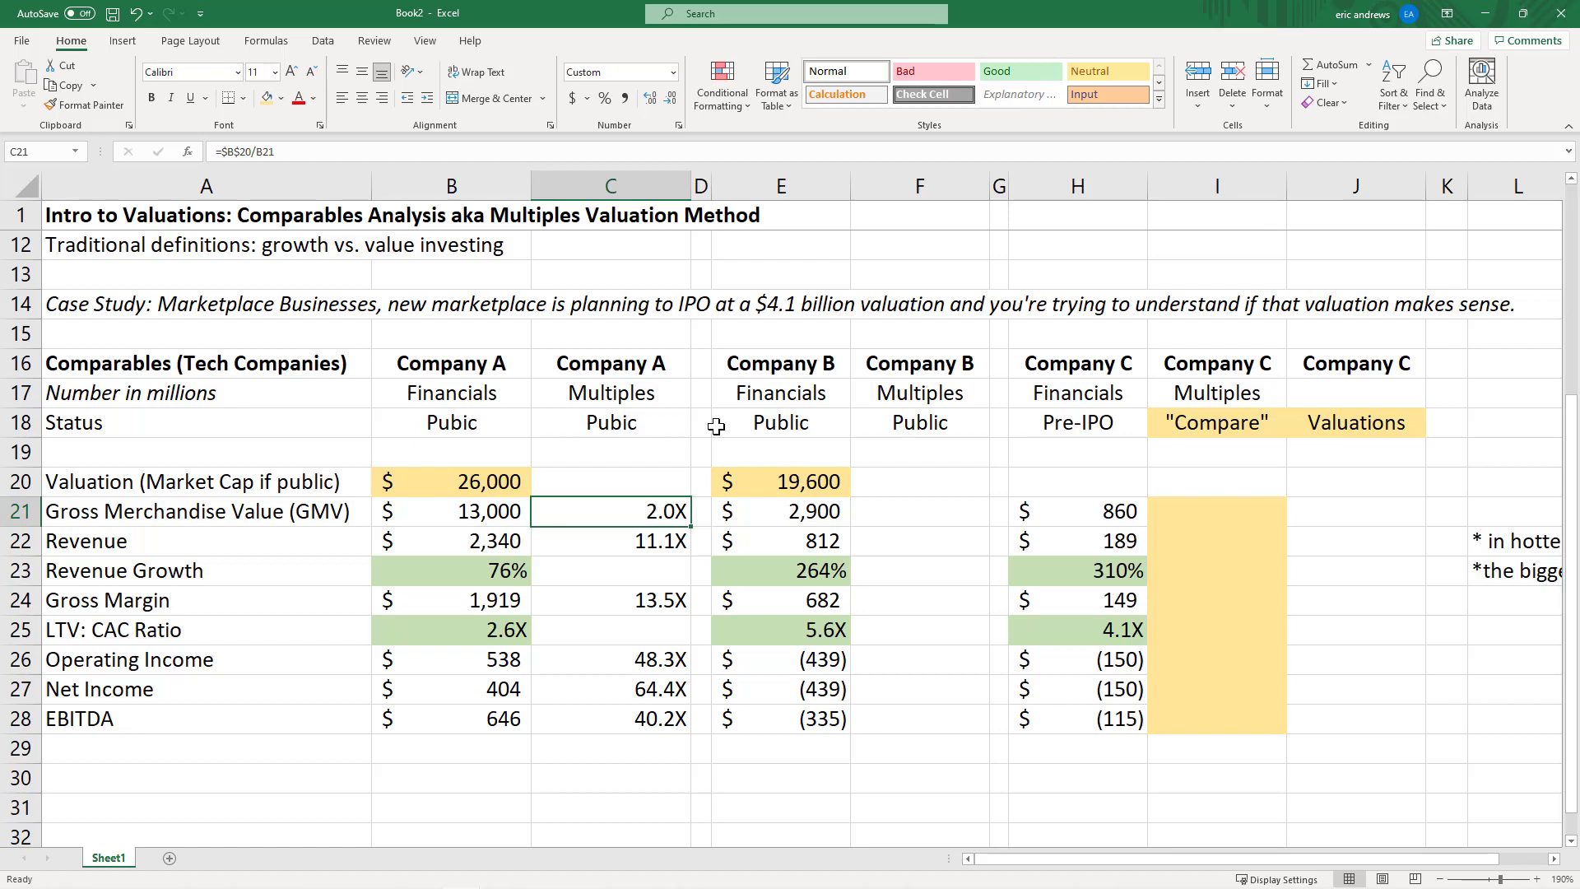
{"action": "key", "text": "Down"}
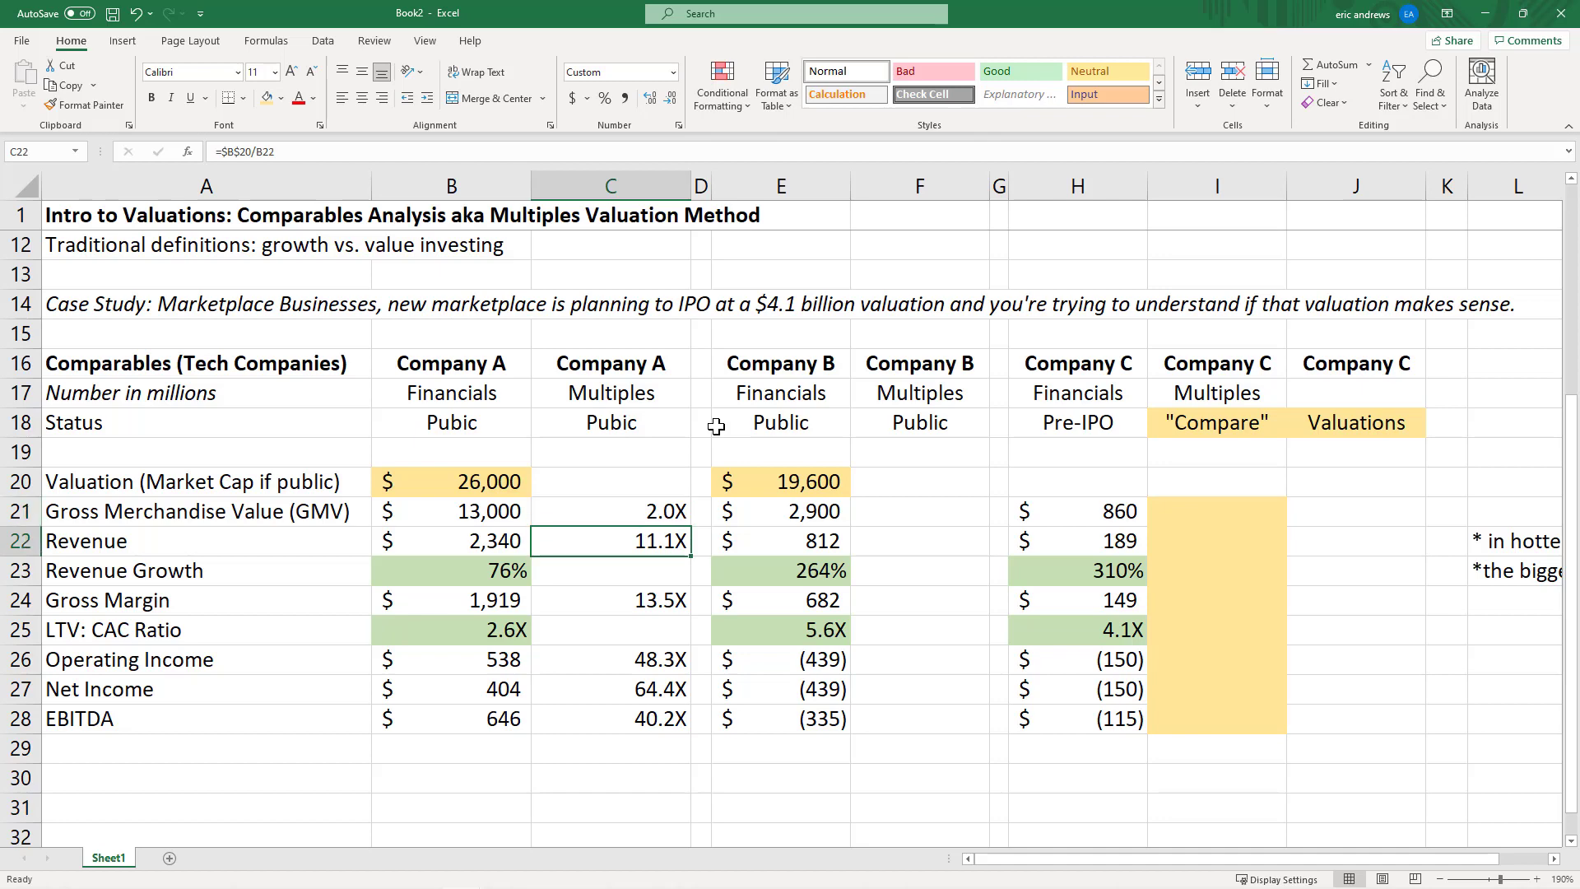
{"action": "key", "text": "F2"}
{"action": "key", "text": "Escape"}
Examine Company A's gross margin, operating income, net income and EBITDA multiples in column C alongside its financials
{"action": "key", "text": "Down"}
{"action": "key", "text": "Down"}
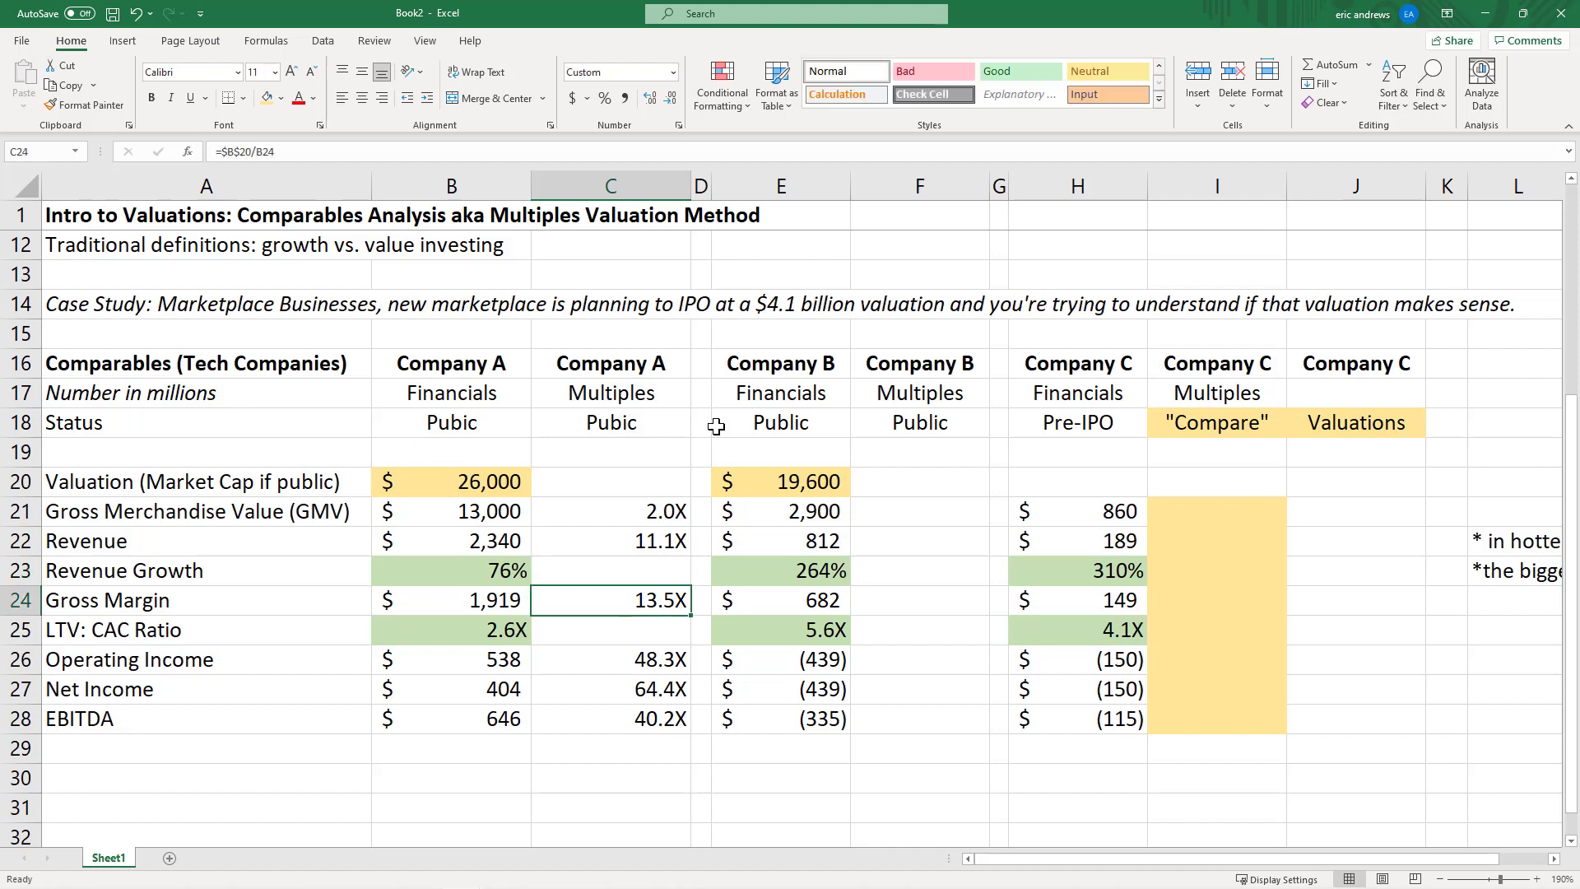
{"action": "key", "text": "Down"}
{"action": "key", "text": "Down"}
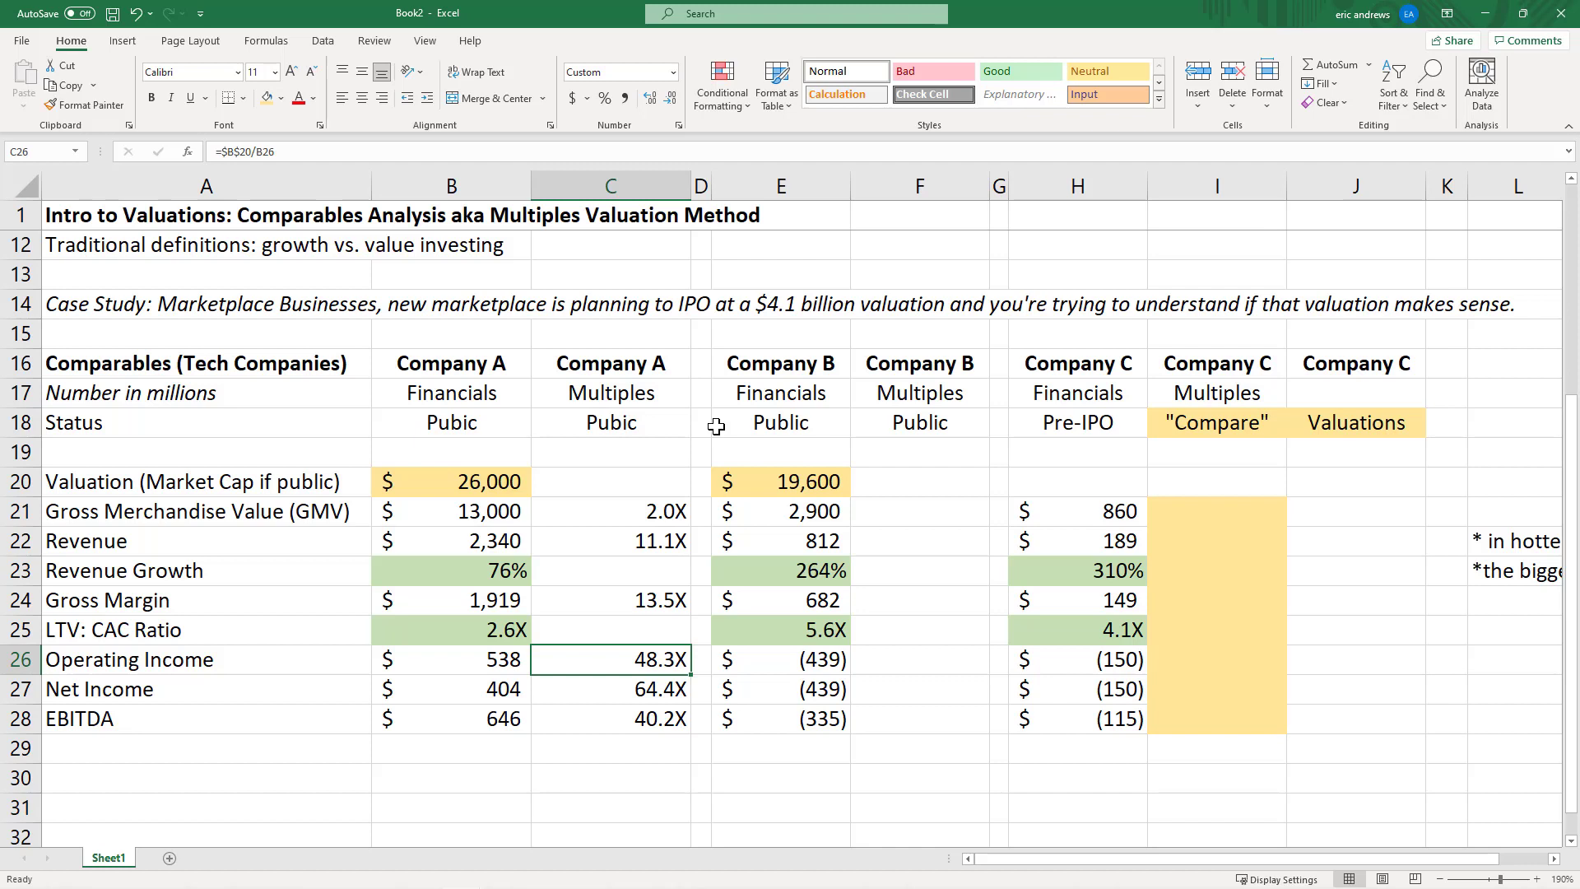
{"action": "key", "text": "Down"}
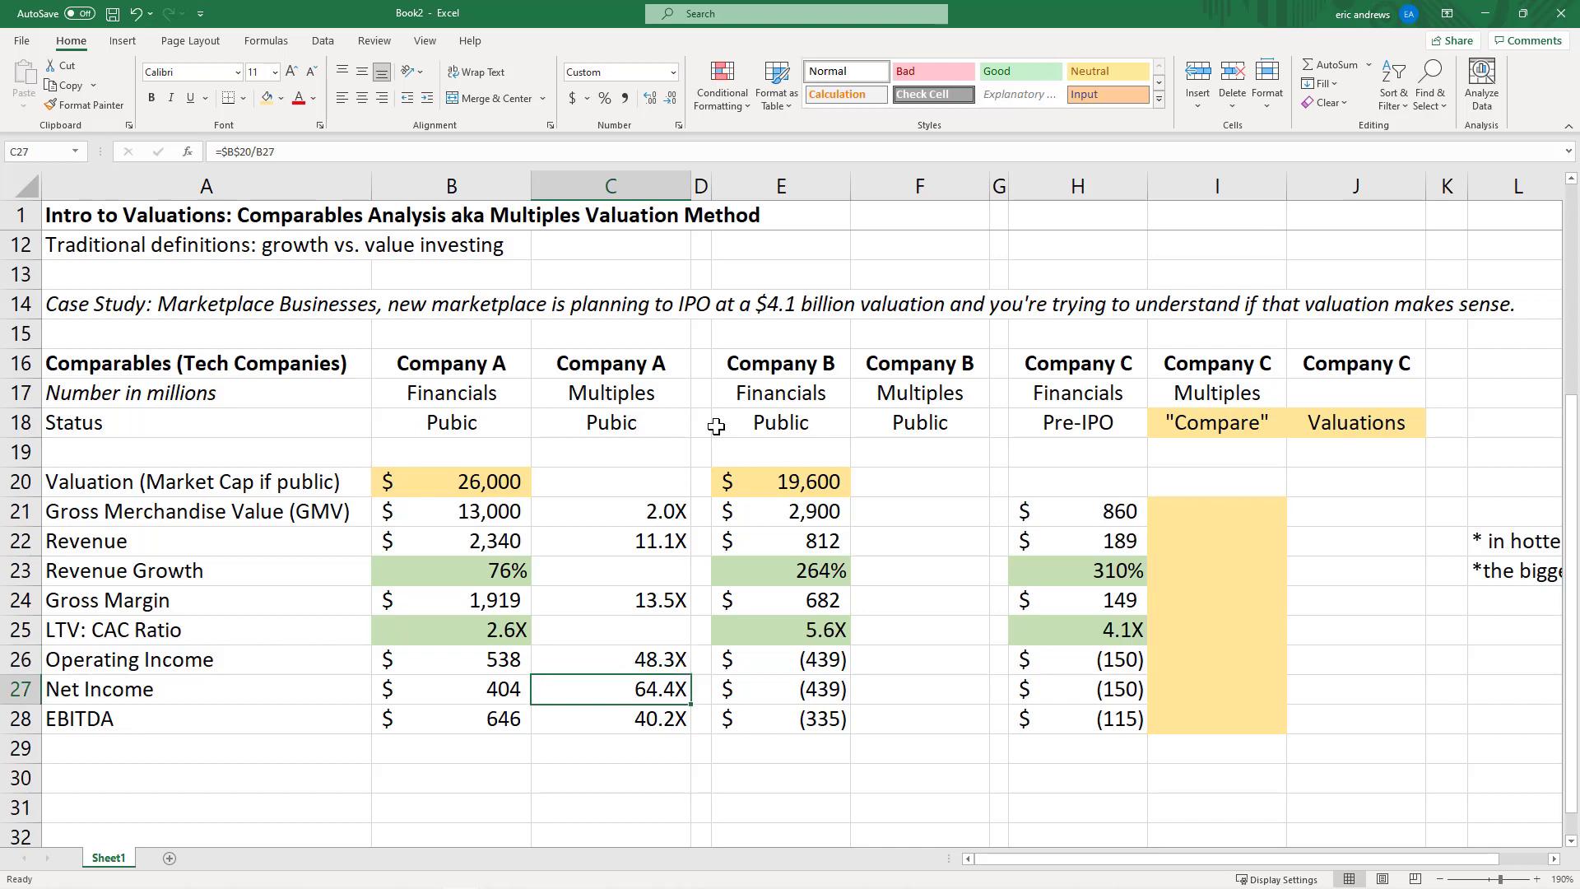
{"action": "key", "text": "Up"}
{"action": "key", "text": "Down"}
{"action": "key", "text": "Down"}
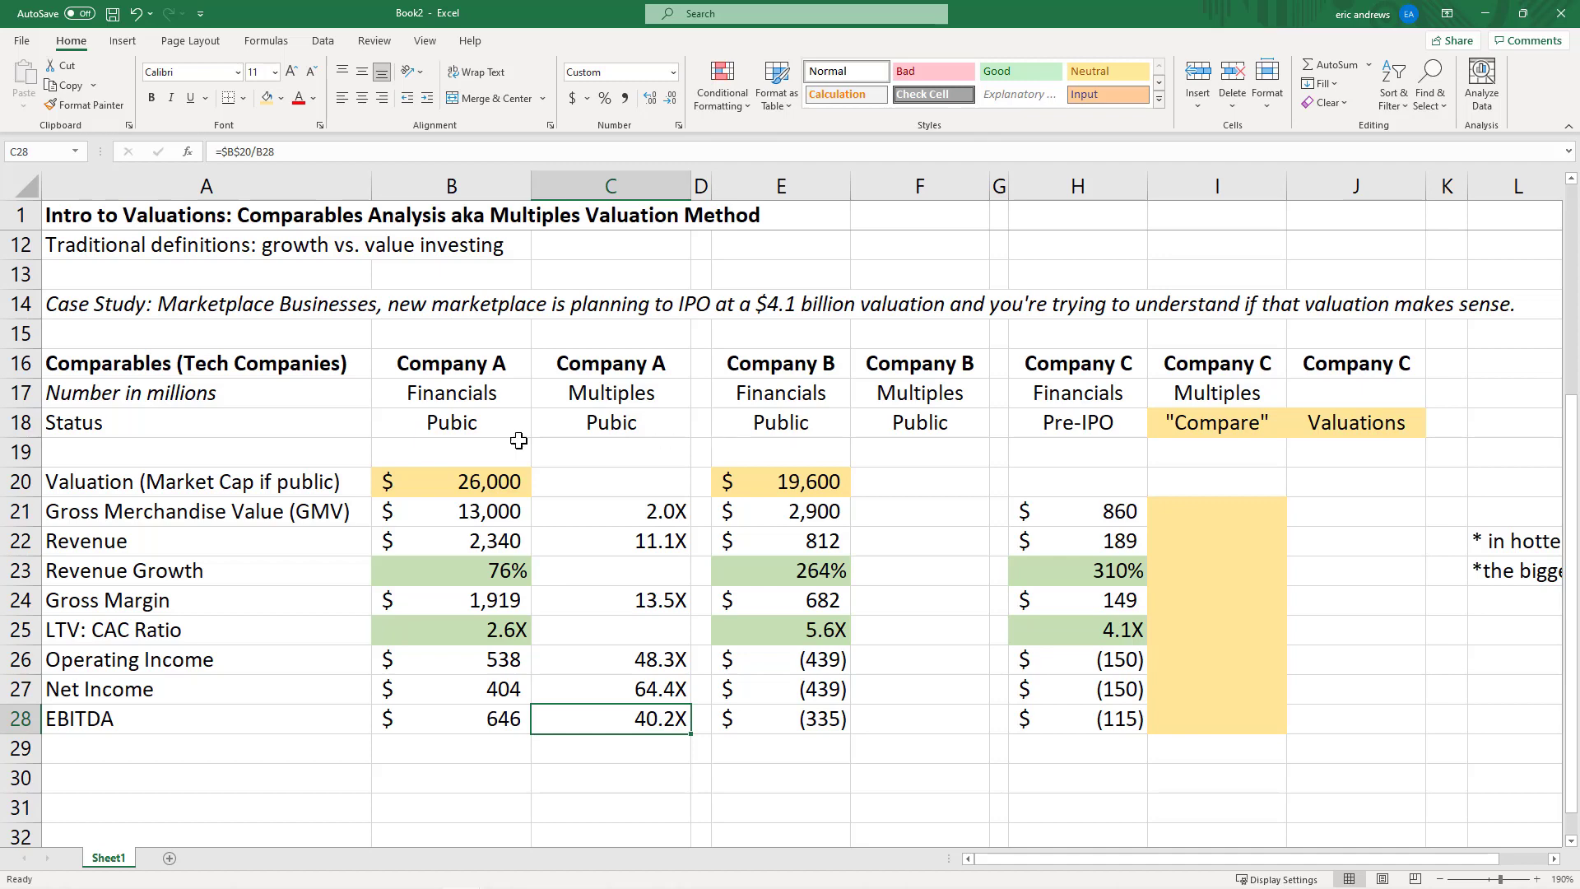
{"action": "left_click", "coordinate": [432, 368]}
{"action": "left_click_drag", "start_coordinate": [640, 718], "coordinate": [642, 720]}
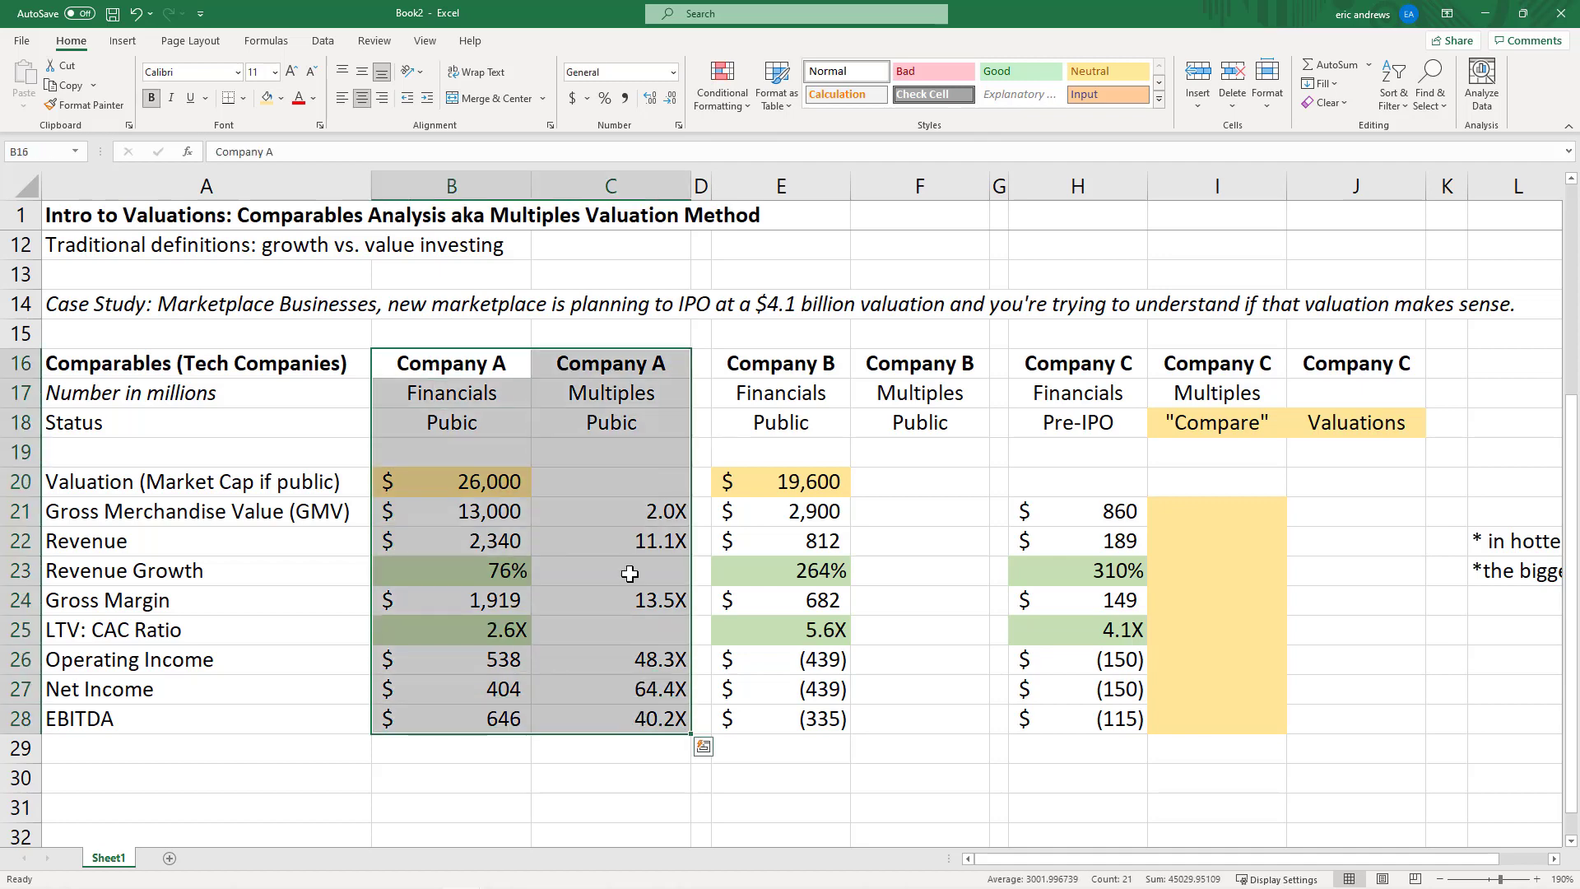
{"action": "left_click_drag", "start_coordinate": [650, 482], "coordinate": [654, 719]}
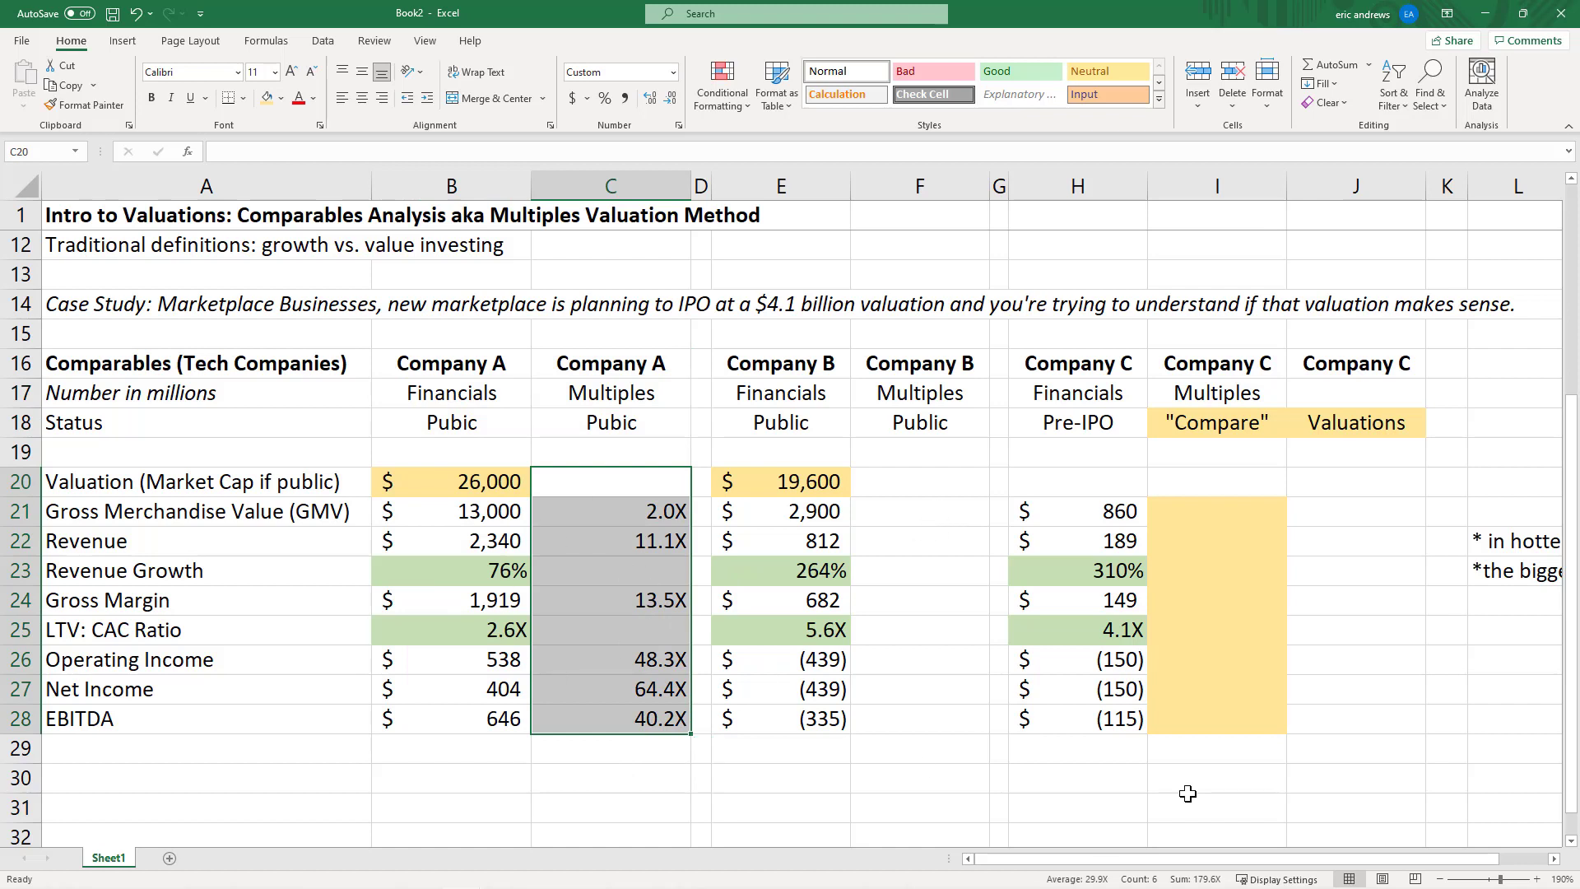
Examine Company B's Financials and Multiples column headers and its public status in row 18
{"action": "left_click", "coordinate": [934, 479]}
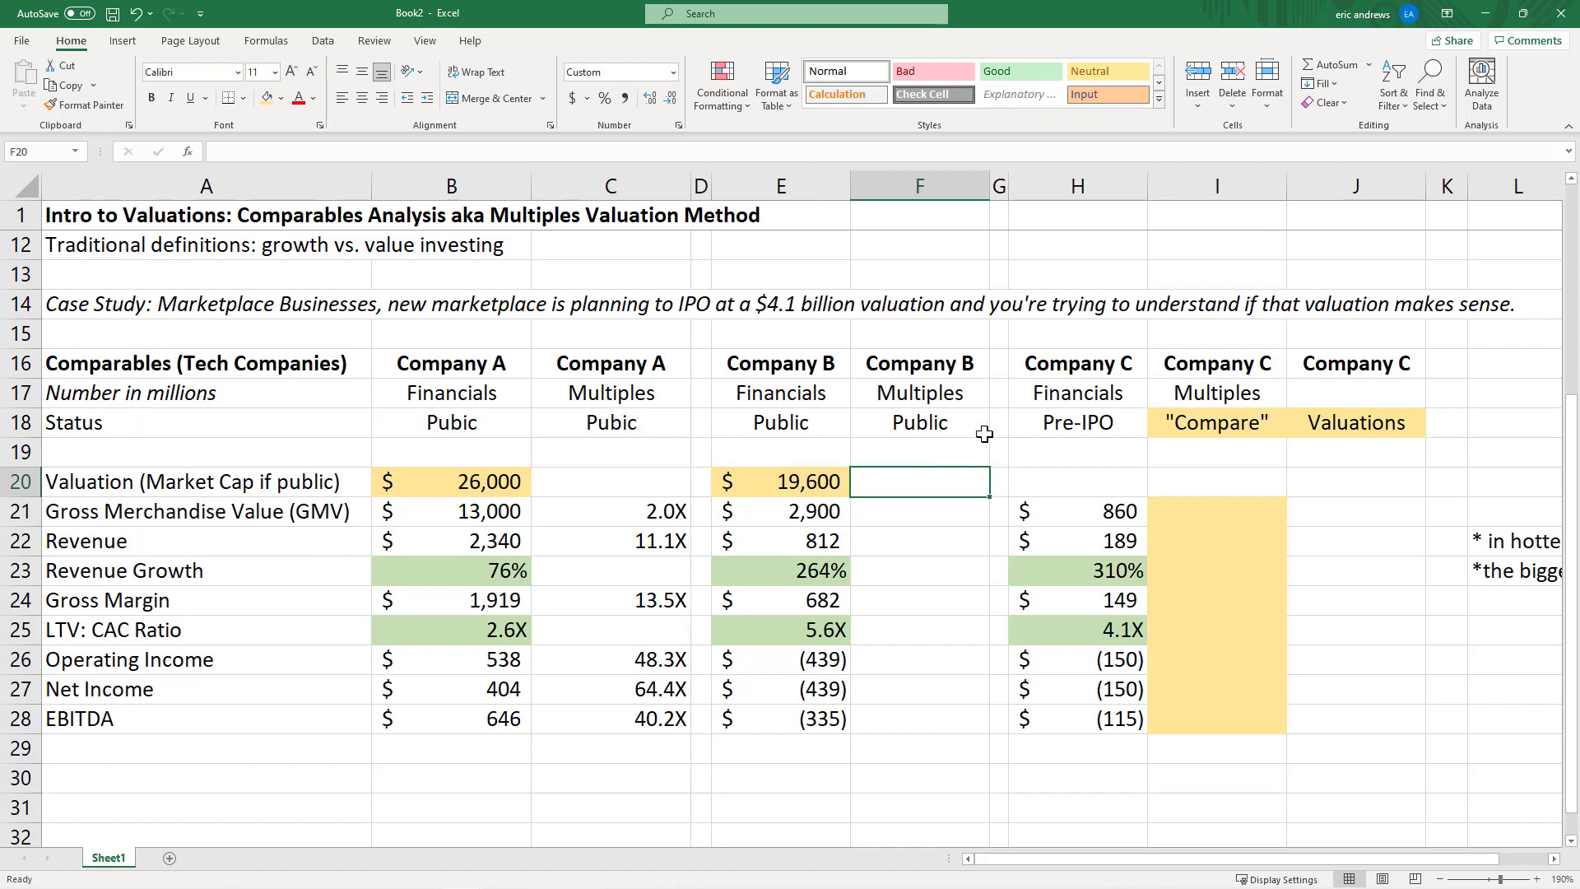
{"action": "left_click", "coordinate": [811, 504]}
{"action": "left_click_drag", "start_coordinate": [737, 362], "coordinate": [913, 365]}
{"action": "left_click", "coordinate": [786, 436]}
{"action": "left_click", "coordinate": [905, 428]}
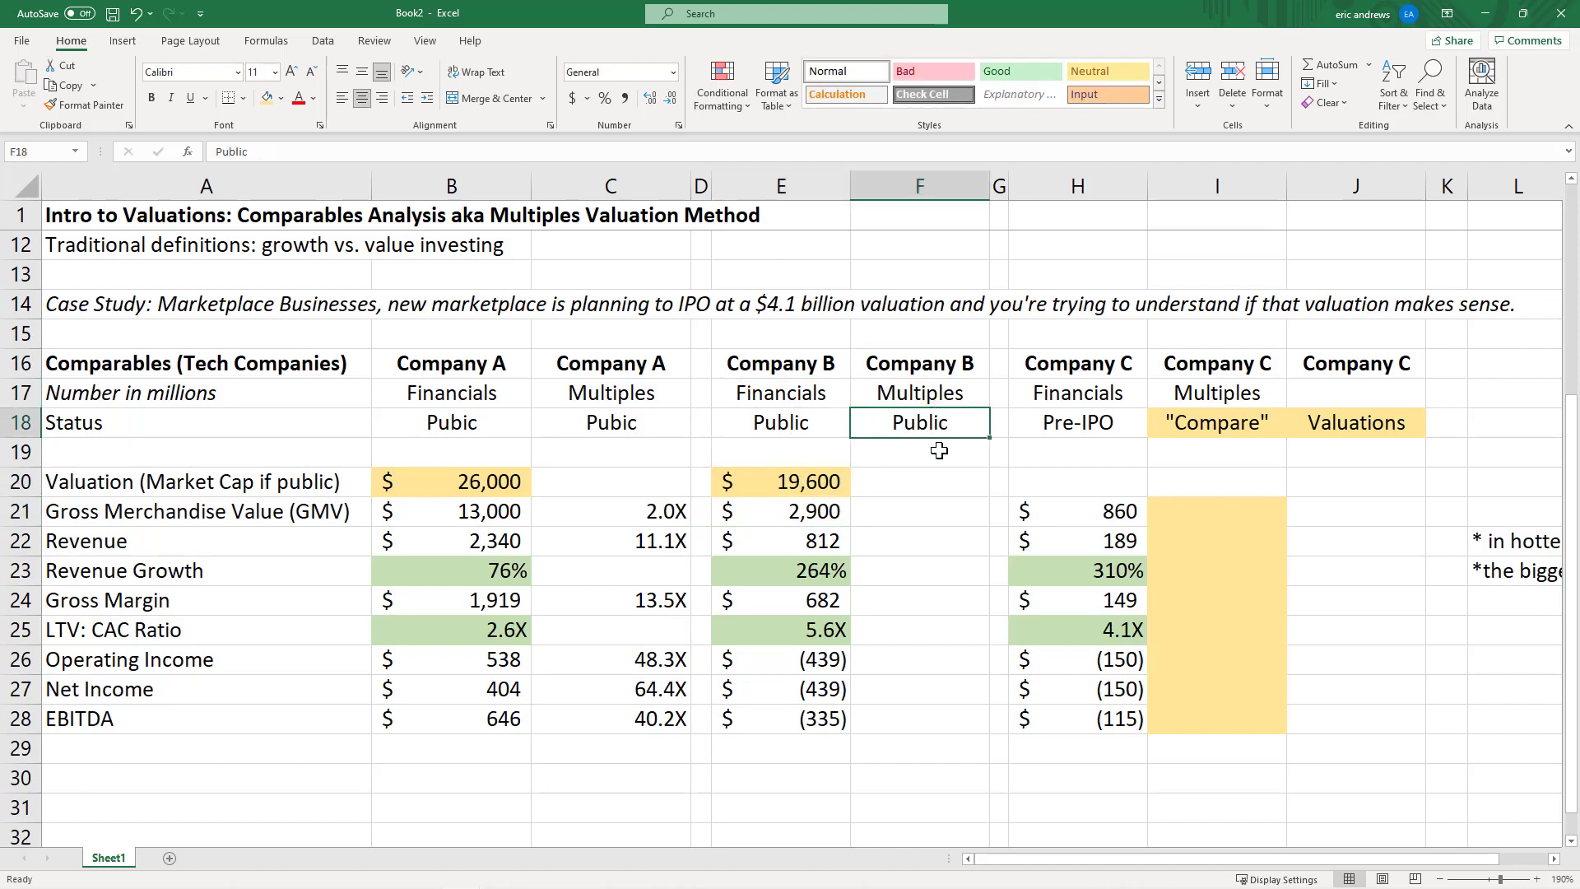
{"action": "left_click", "coordinate": [927, 518]}
{"action": "left_click_drag", "start_coordinate": [771, 368], "coordinate": [794, 423]}
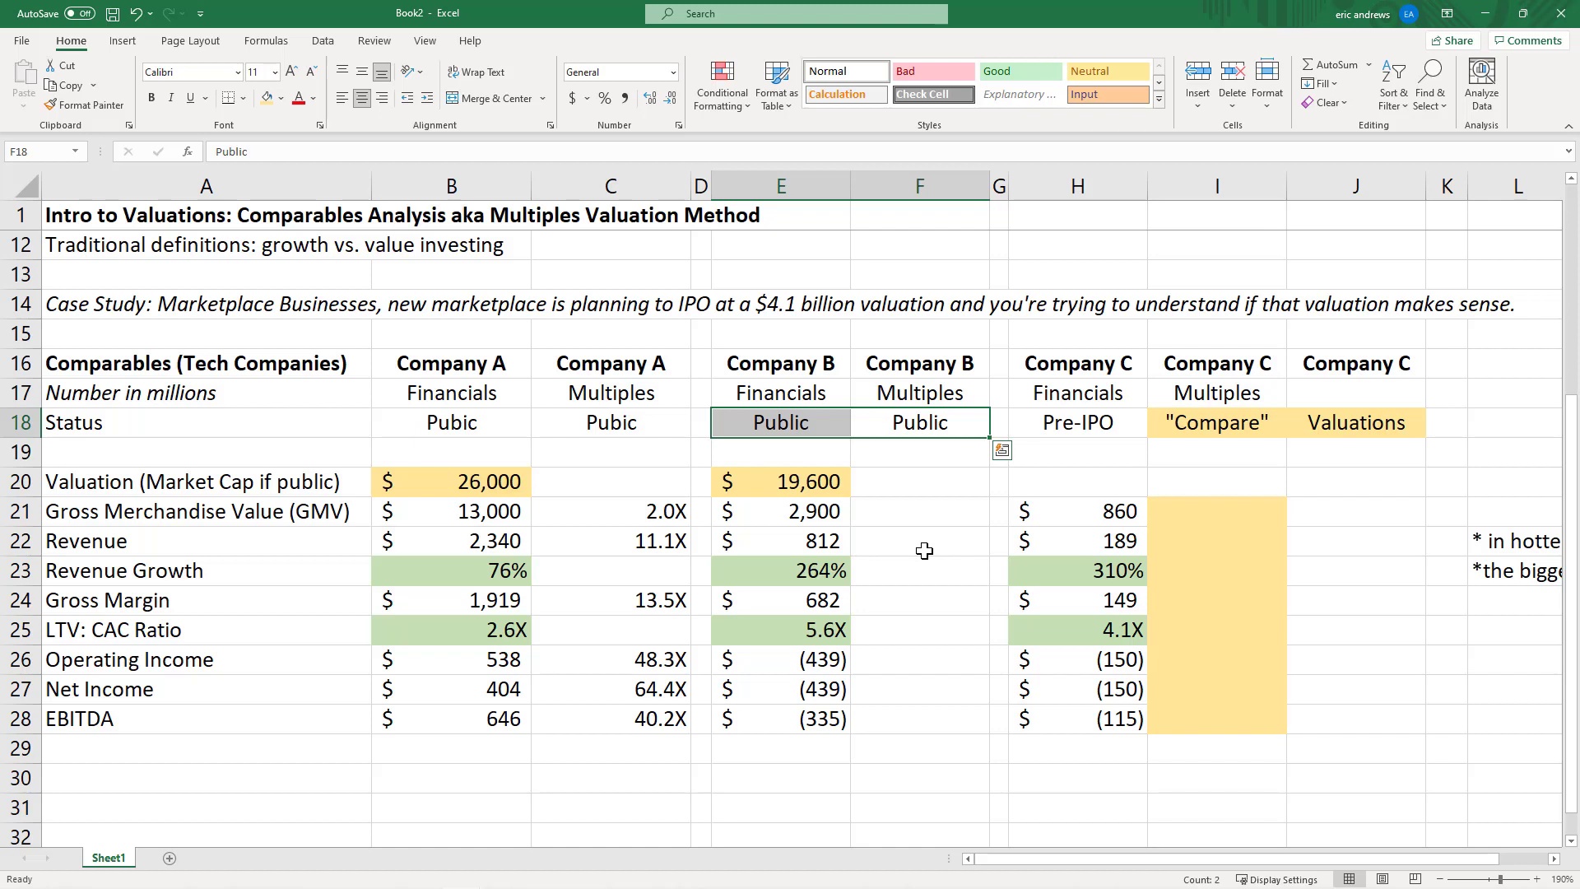
Examine Company B's revenue and market cap in column E
{"action": "key", "text": "Up"}
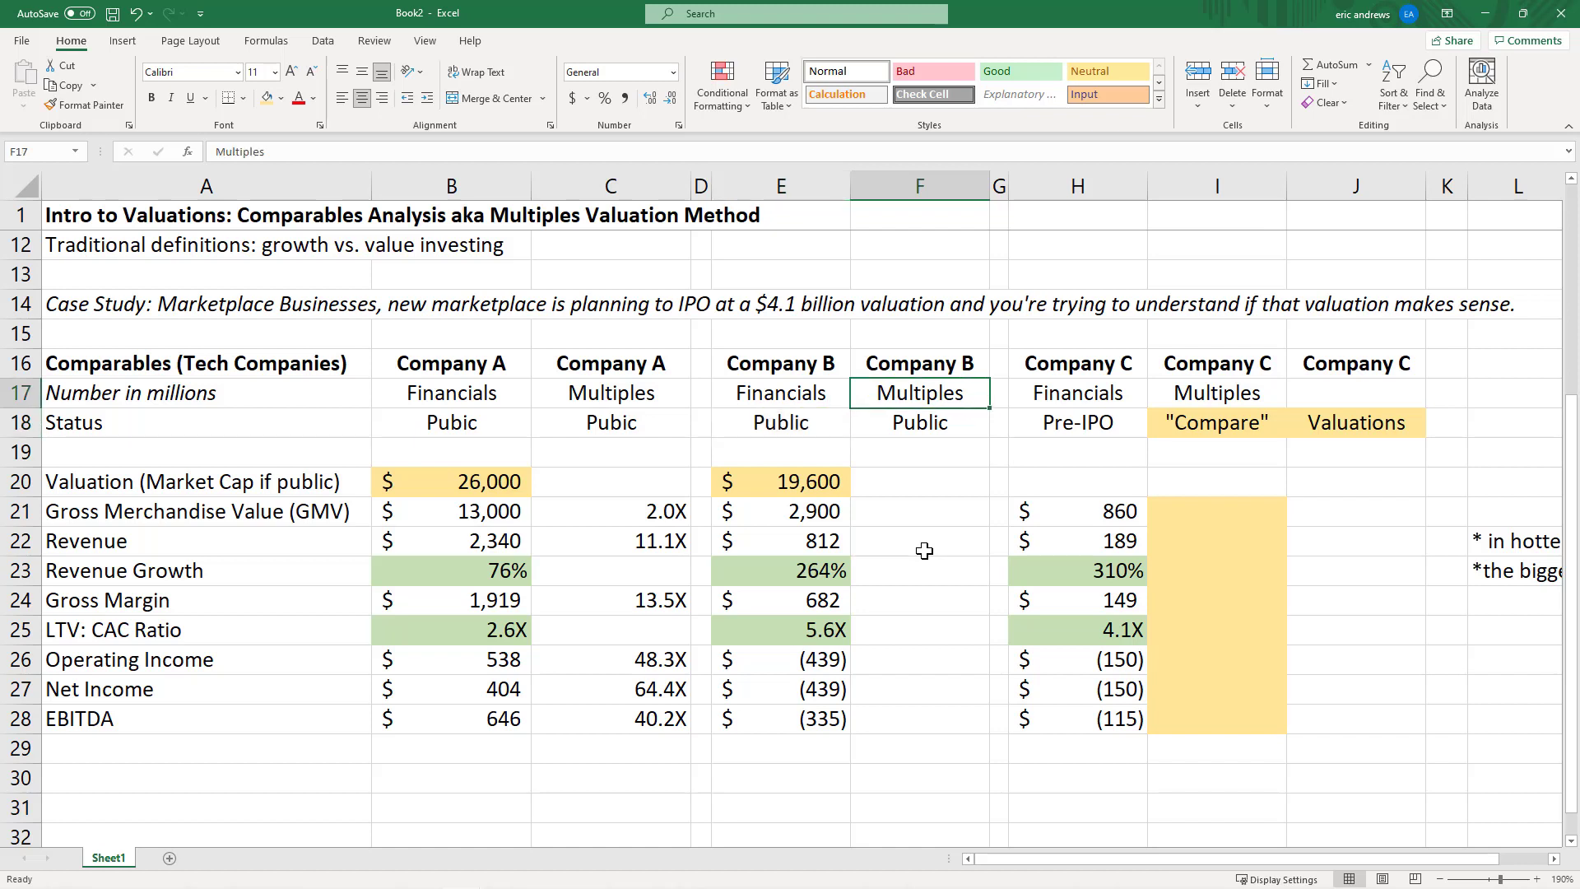
{"action": "key", "text": "Down"}
{"action": "key", "text": "Left"}
{"action": "key", "text": "Down"}
{"action": "key", "text": "Down"}
{"action": "key", "text": "Down"}
{"action": "key", "text": "Down"}
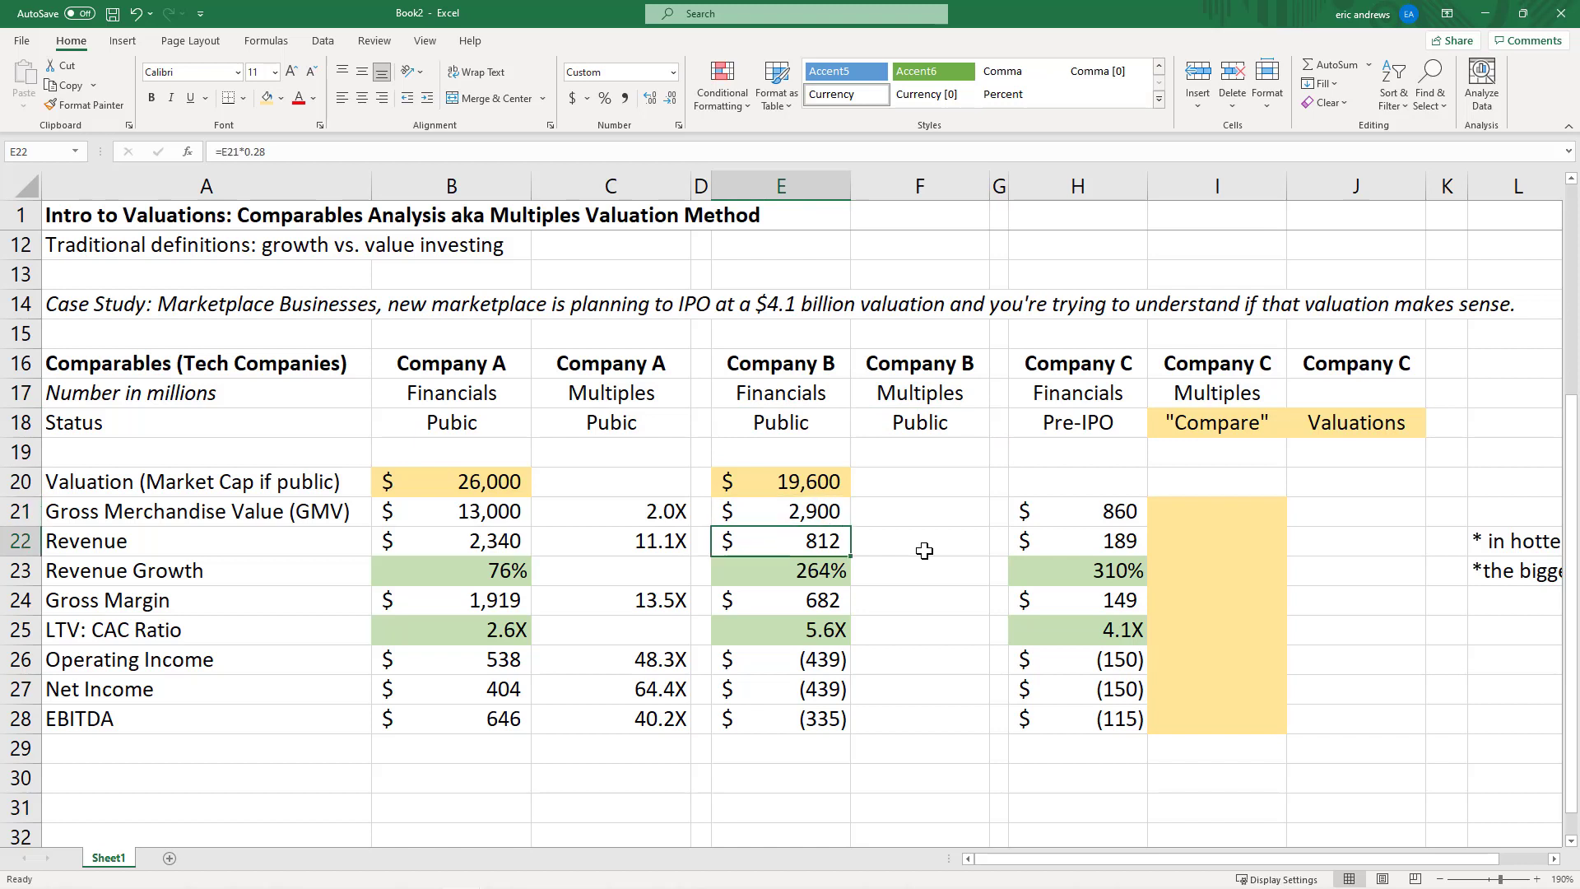
{"action": "key", "text": "Right"}
{"action": "key", "text": "Up"}
{"action": "key", "text": "Left"}
{"action": "key", "text": "Up"}
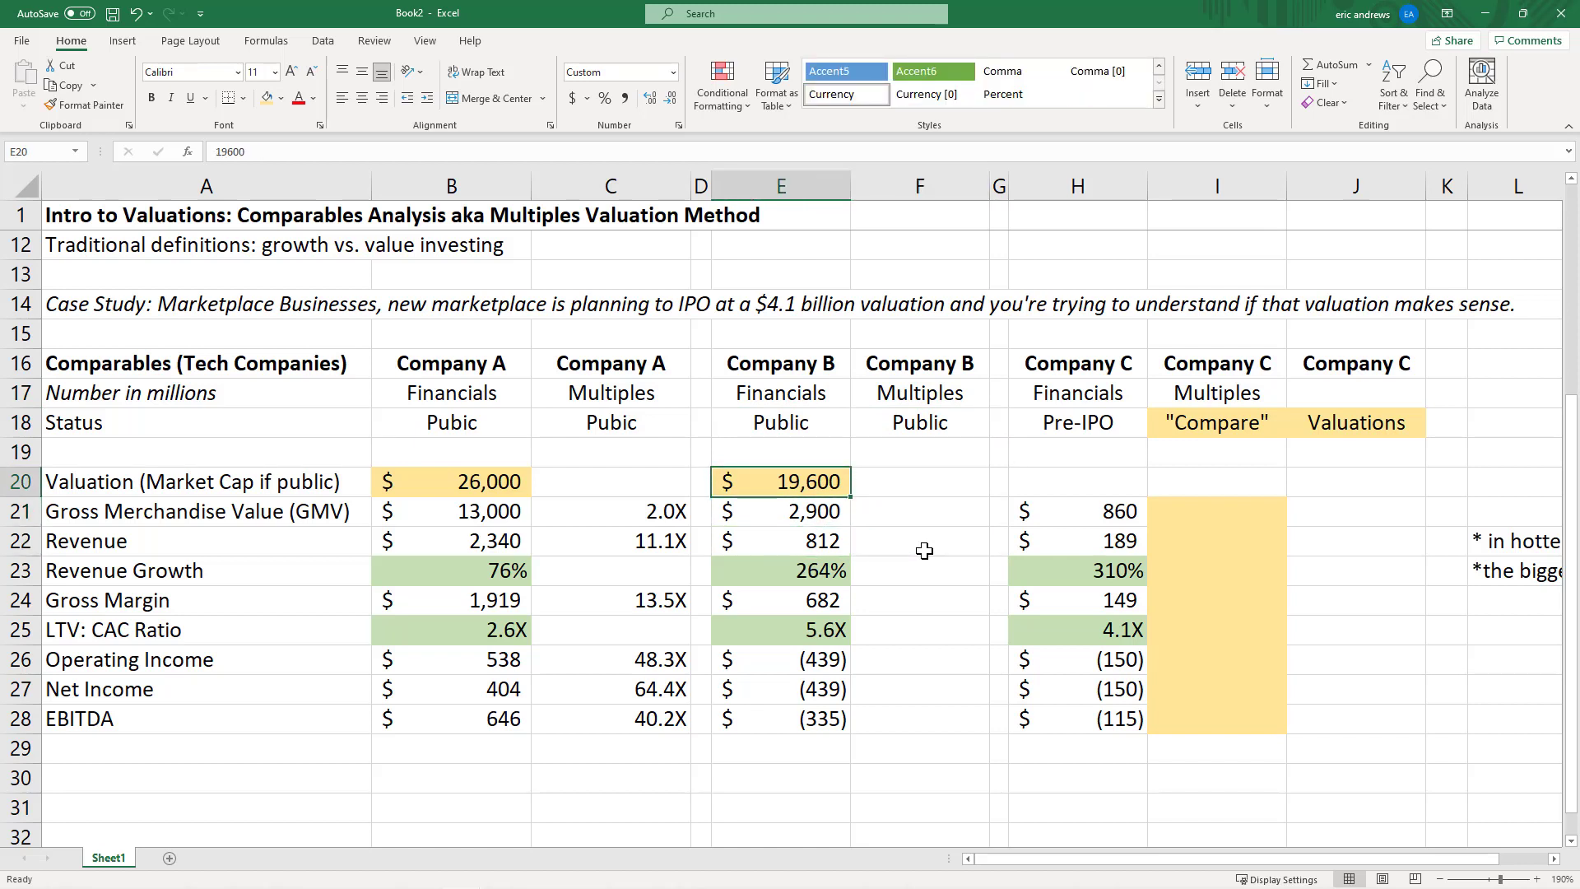
Calculate Company B's GMV multiple in cell F21 with =$E$20/E21, keeping the market cap reference absolute
{"action": "key", "text": "Down"}
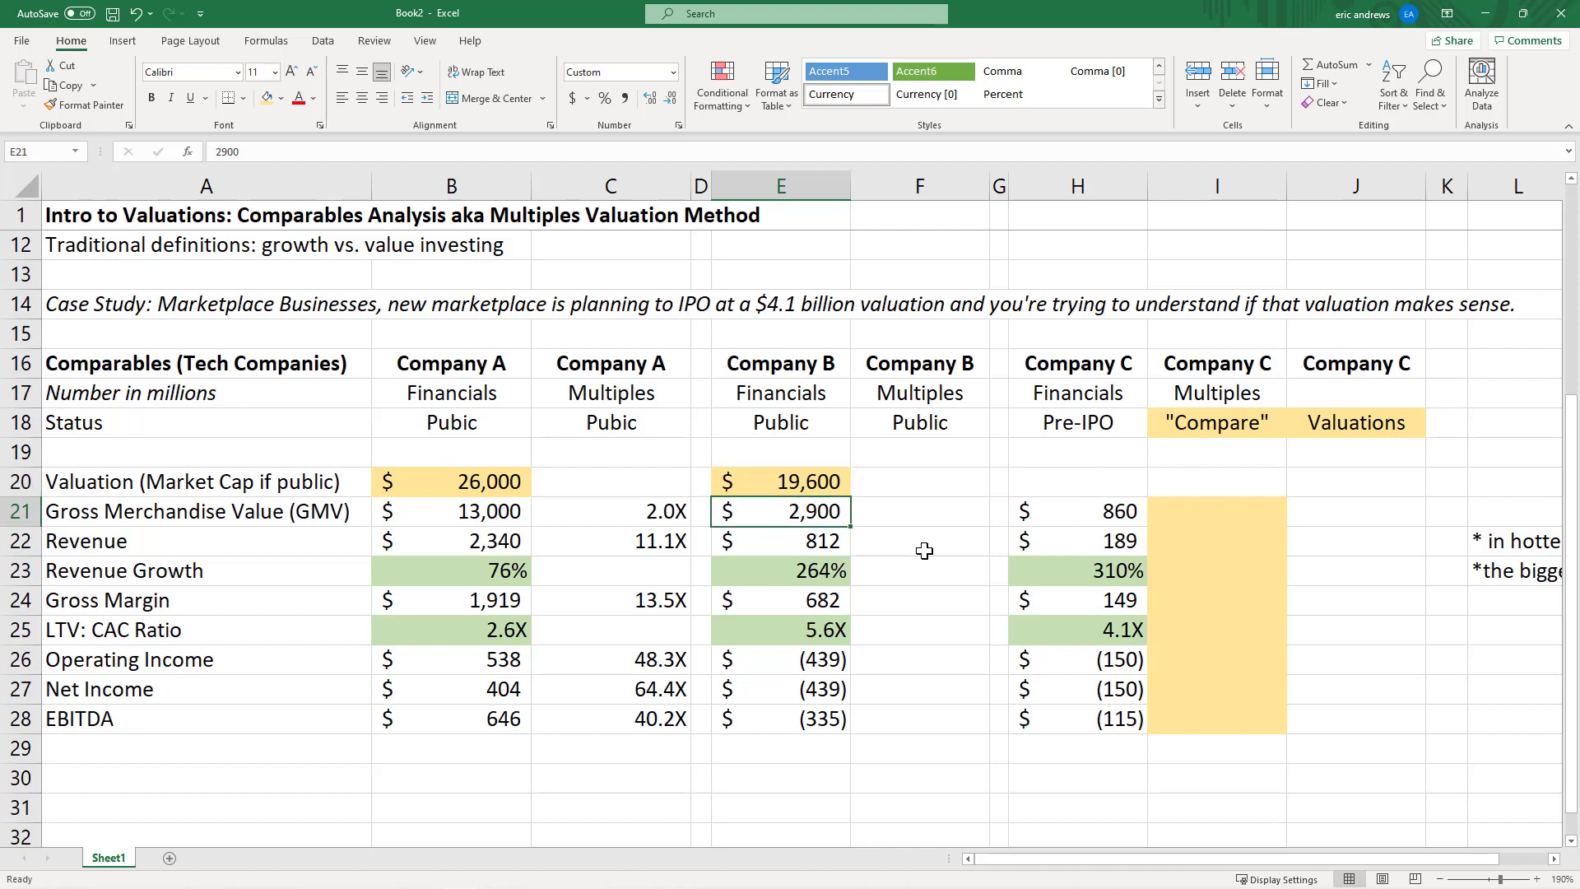
{"action": "key", "text": "Right"}
{"action": "type", "text": "="}
{"action": "key", "text": "Up"}
{"action": "key", "text": "Left"}
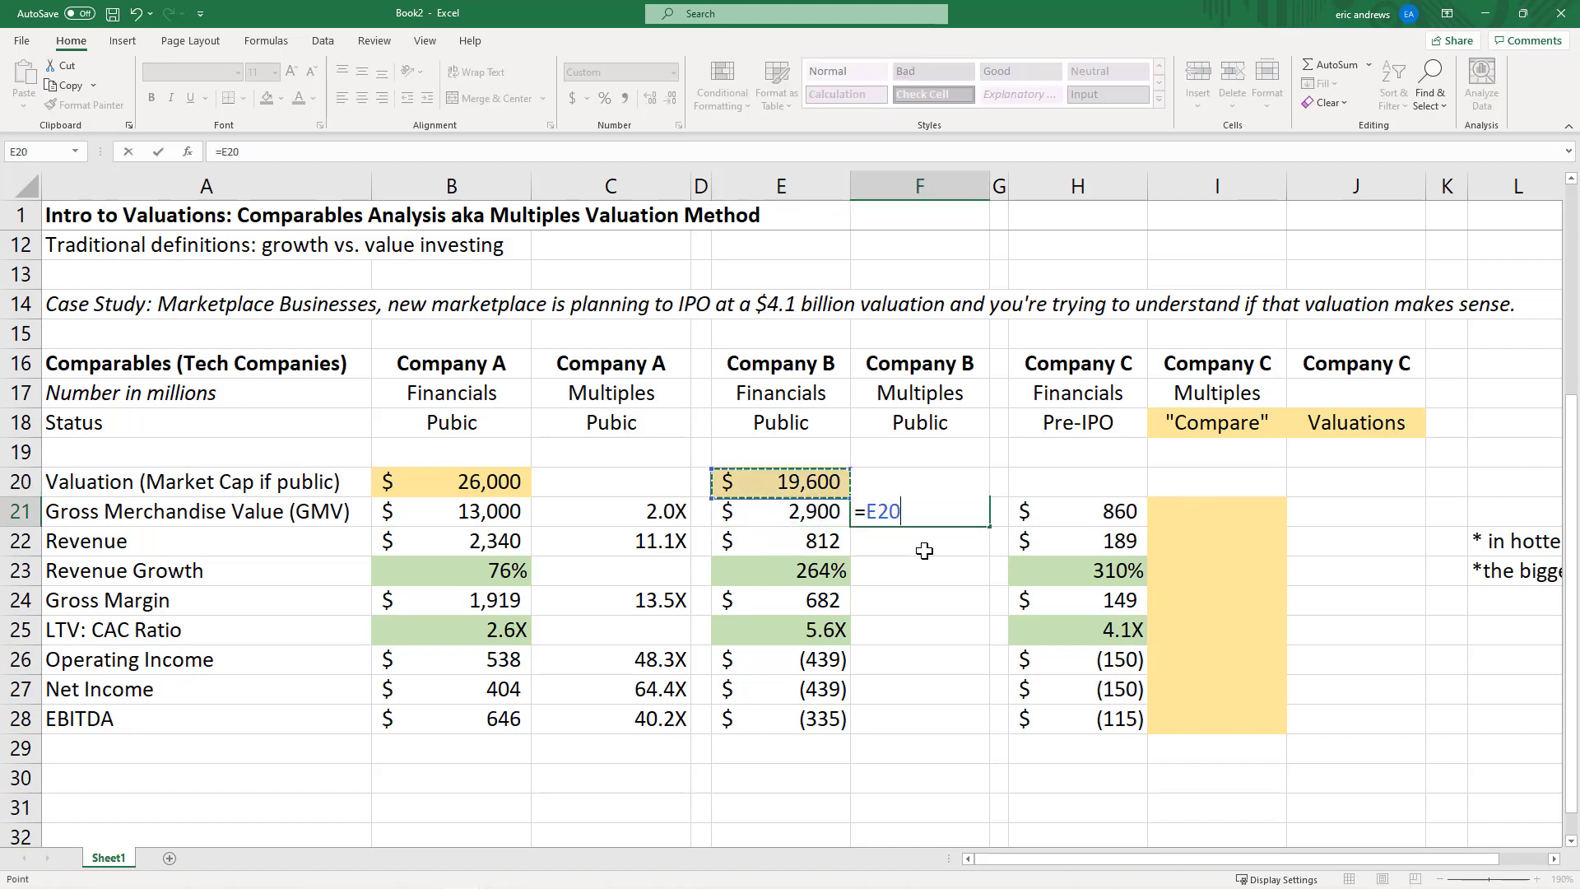
{"action": "key", "text": "F4"}
{"action": "type", "text": "/"}
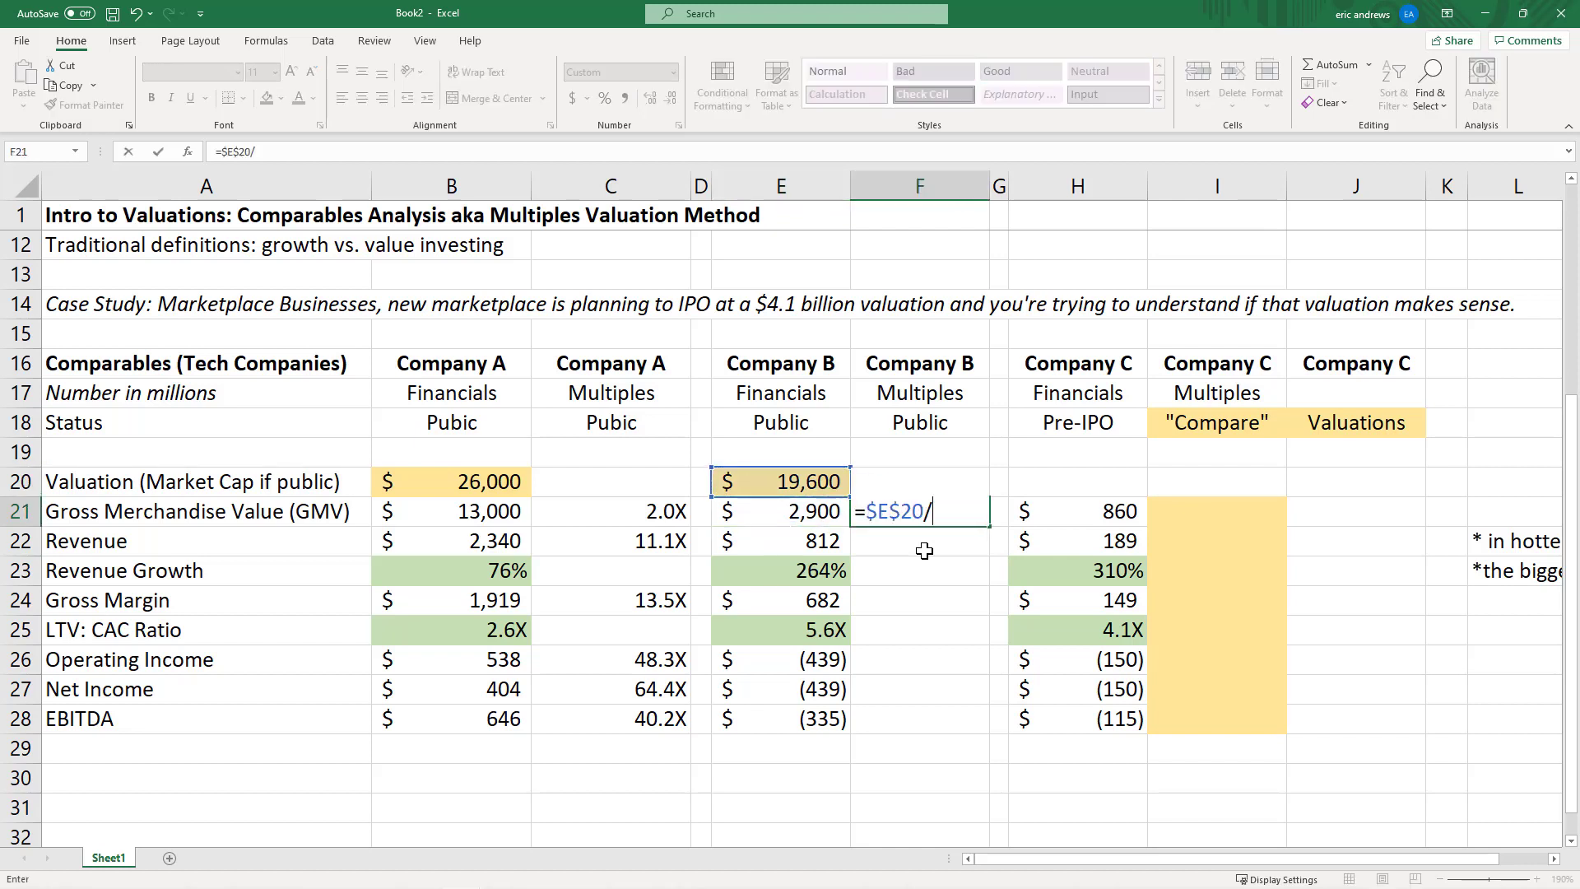
{"action": "key", "text": "Left"}
{"action": "key", "text": "Return"}
{"action": "key", "text": "Up"}
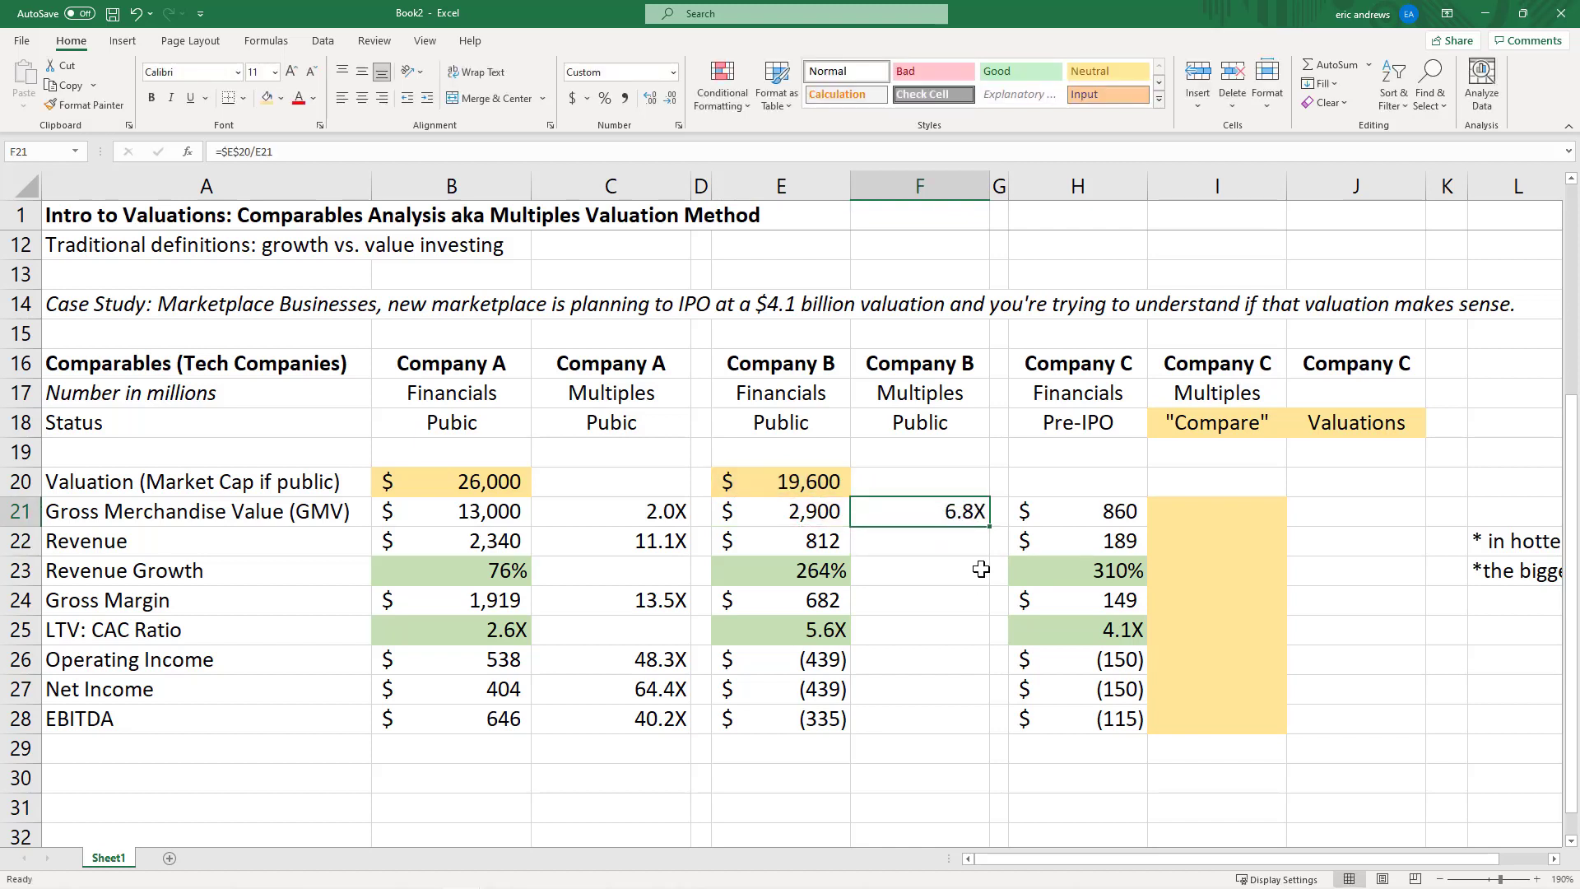
{"action": "left_click", "coordinate": [620, 509]}
Copy Company B's multiple formula from F21 to the revenue row in F22 and the gross margin row in F24
{"action": "left_click", "coordinate": [906, 511]}
{"action": "key", "text": "ctrl+c"}
{"action": "key", "text": "Down"}
{"action": "key", "text": "ctrl+v"}
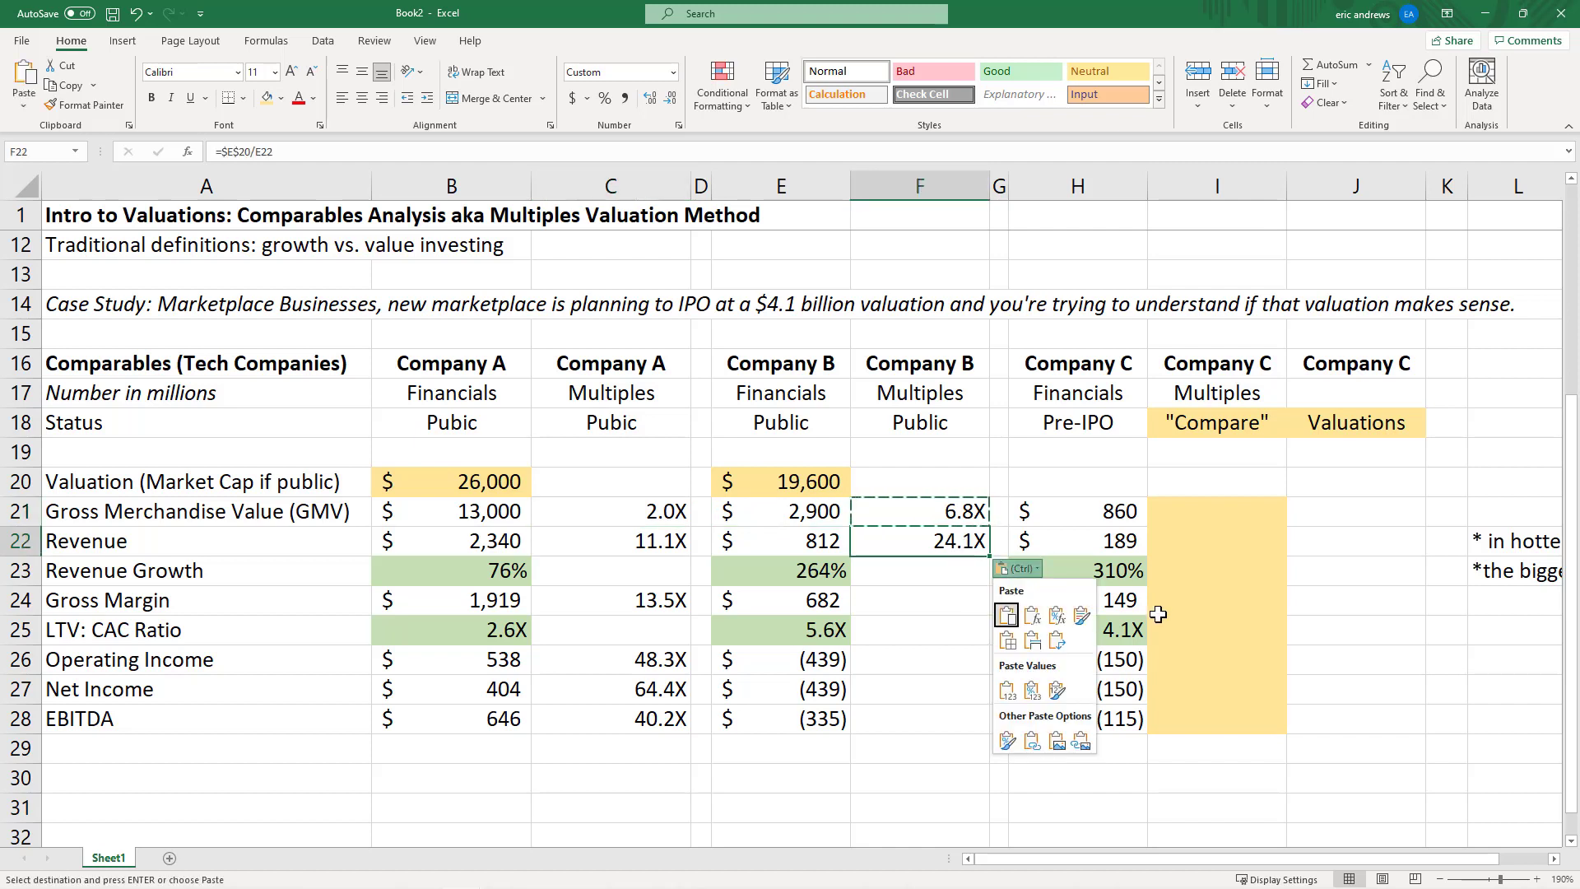
{"action": "key", "text": "Escape"}
{"action": "key", "text": "ctrl+c"}
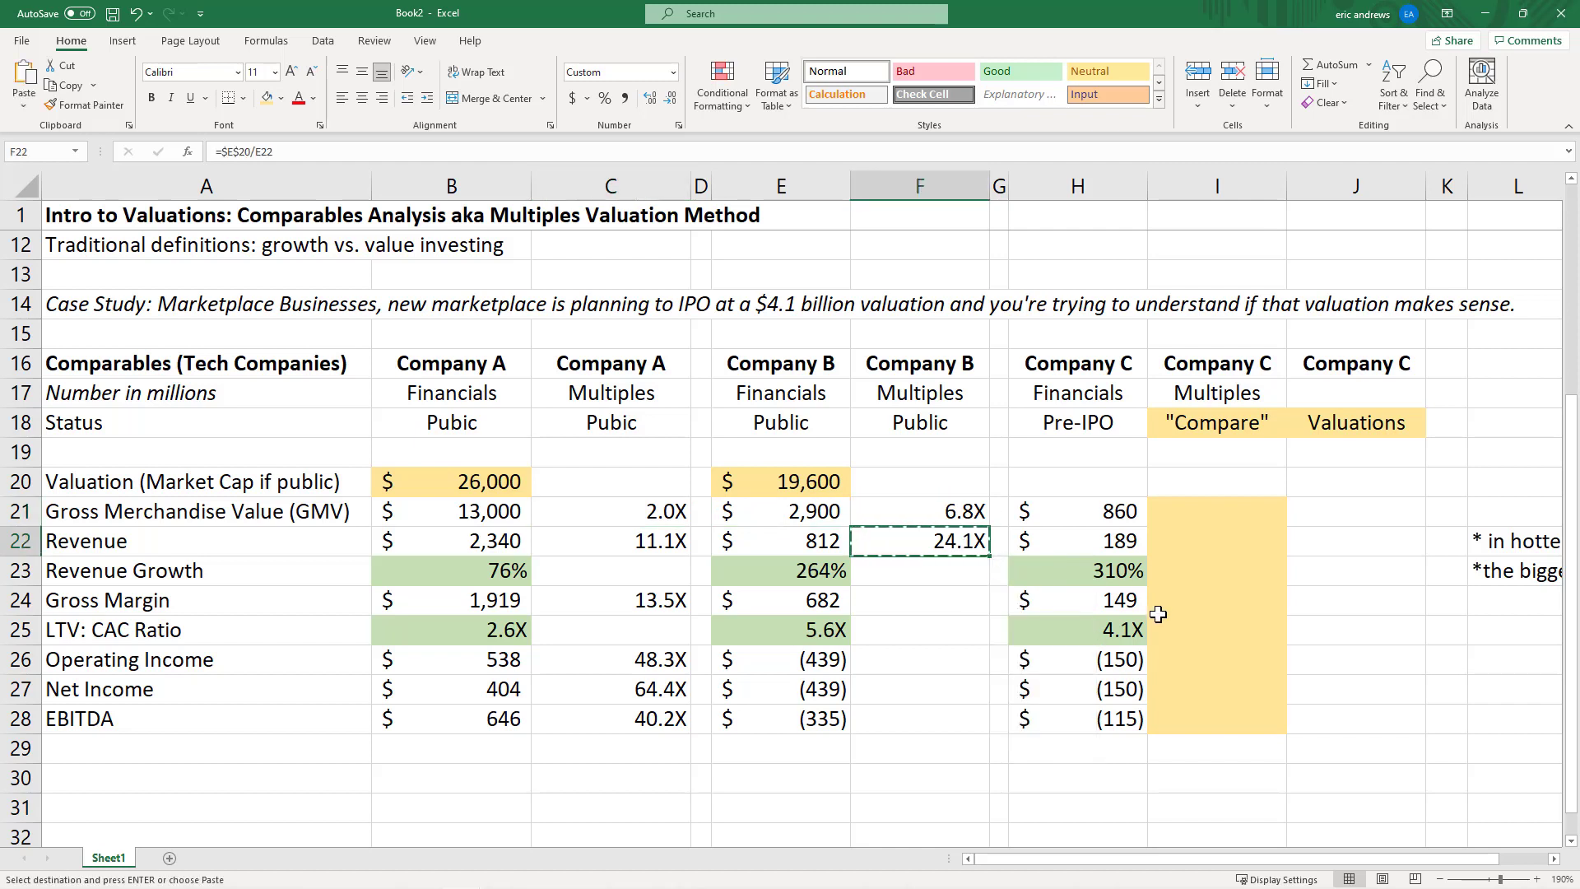
{"action": "key", "text": "Down"}
{"action": "key", "text": "Down"}
{"action": "key", "text": "ctrl+v"}
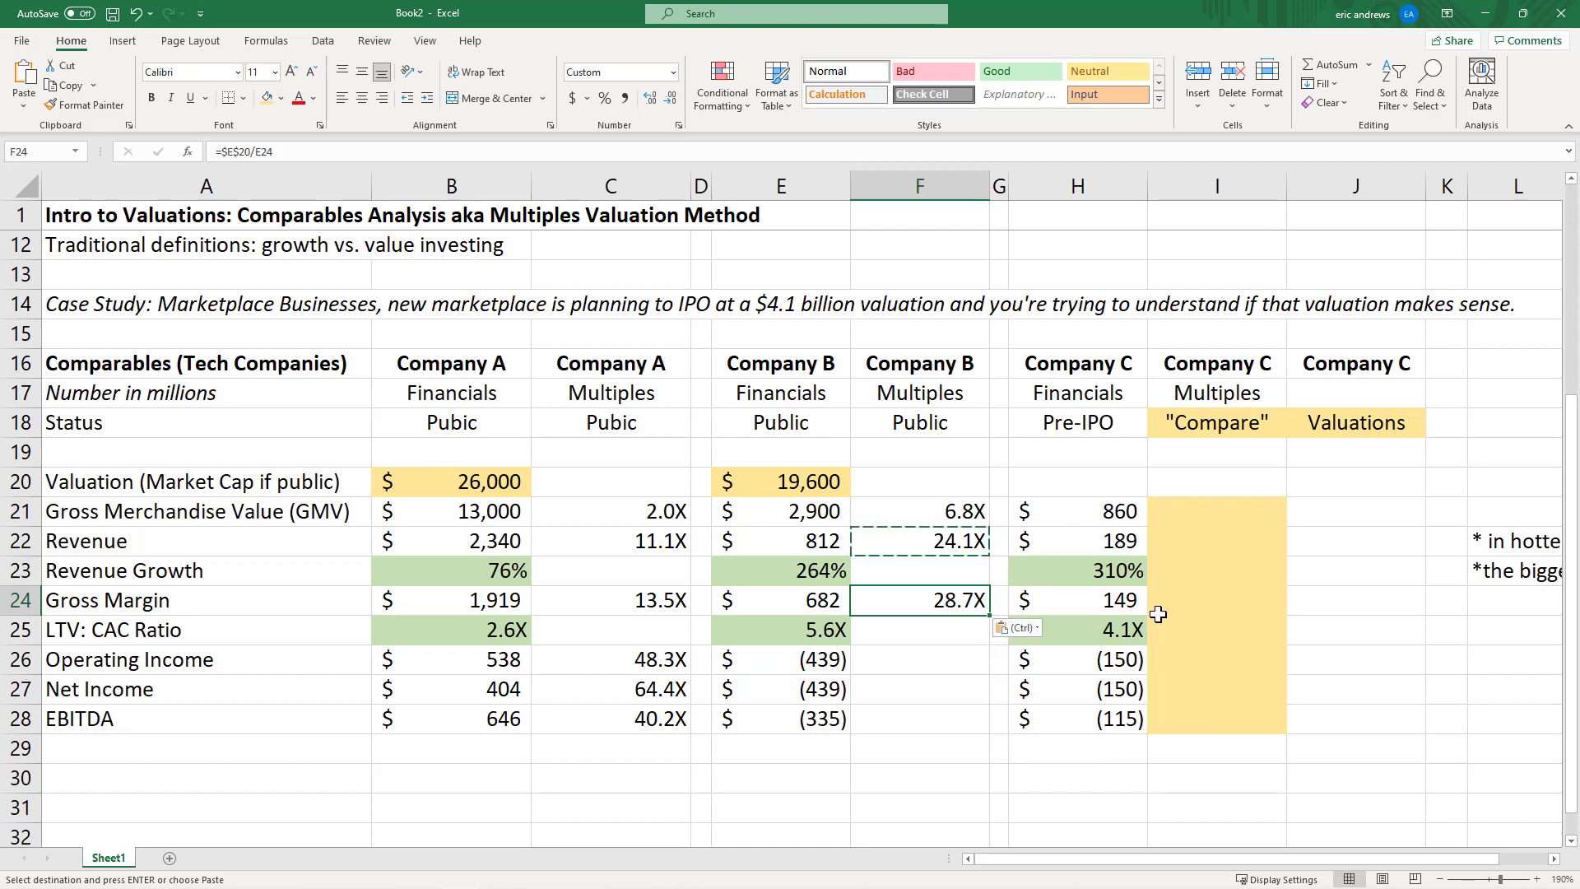
{"action": "key", "text": "Down"}
{"action": "key", "text": "Escape"}
{"action": "key", "text": "Up"}
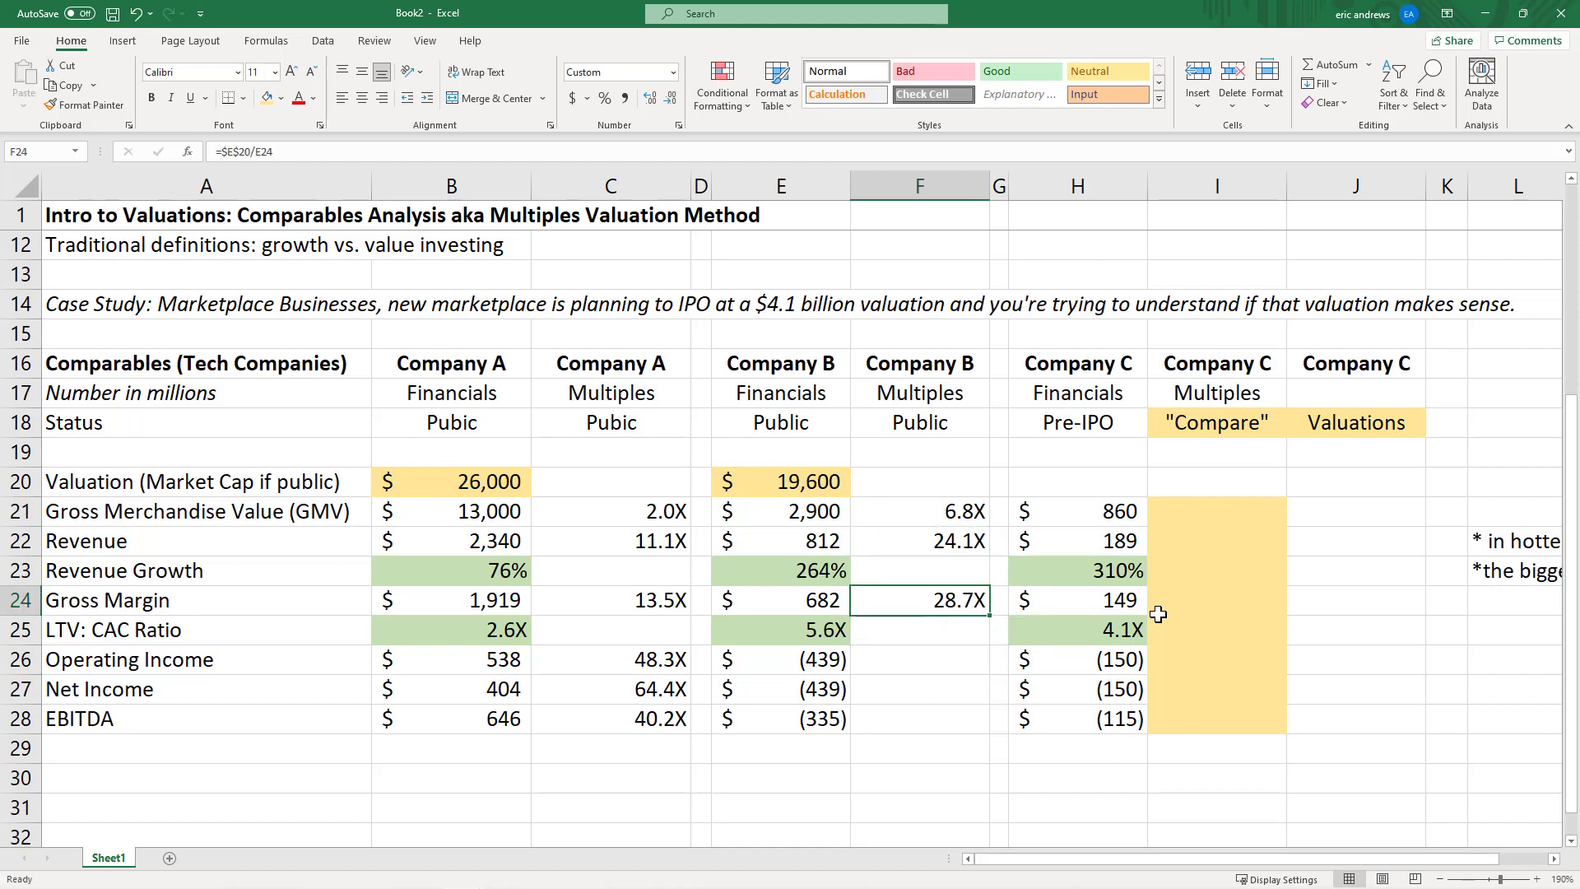
Examine Company B's operating income, net income and EBITDA in E26:E28
{"action": "key", "text": "Down"}
{"action": "key", "text": "Down"}
{"action": "key", "text": "Left"}
{"action": "key", "text": "shift+Down"}
{"action": "key", "text": "shift+Down"}
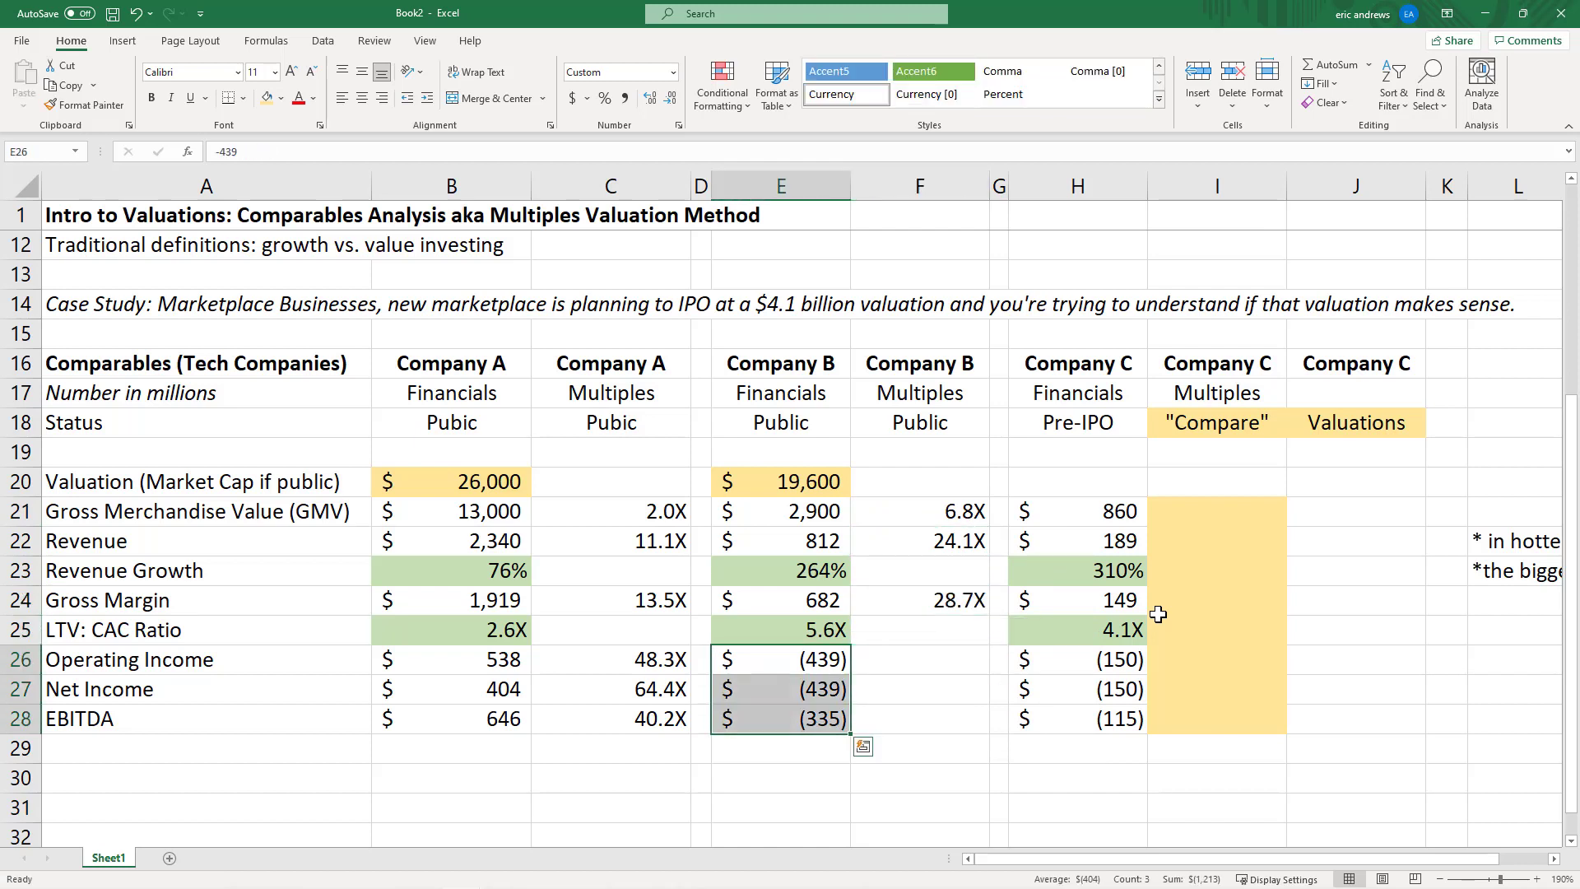
{"action": "key", "text": "Up"}
{"action": "key", "text": "Right"}
{"action": "key", "text": "Up"}
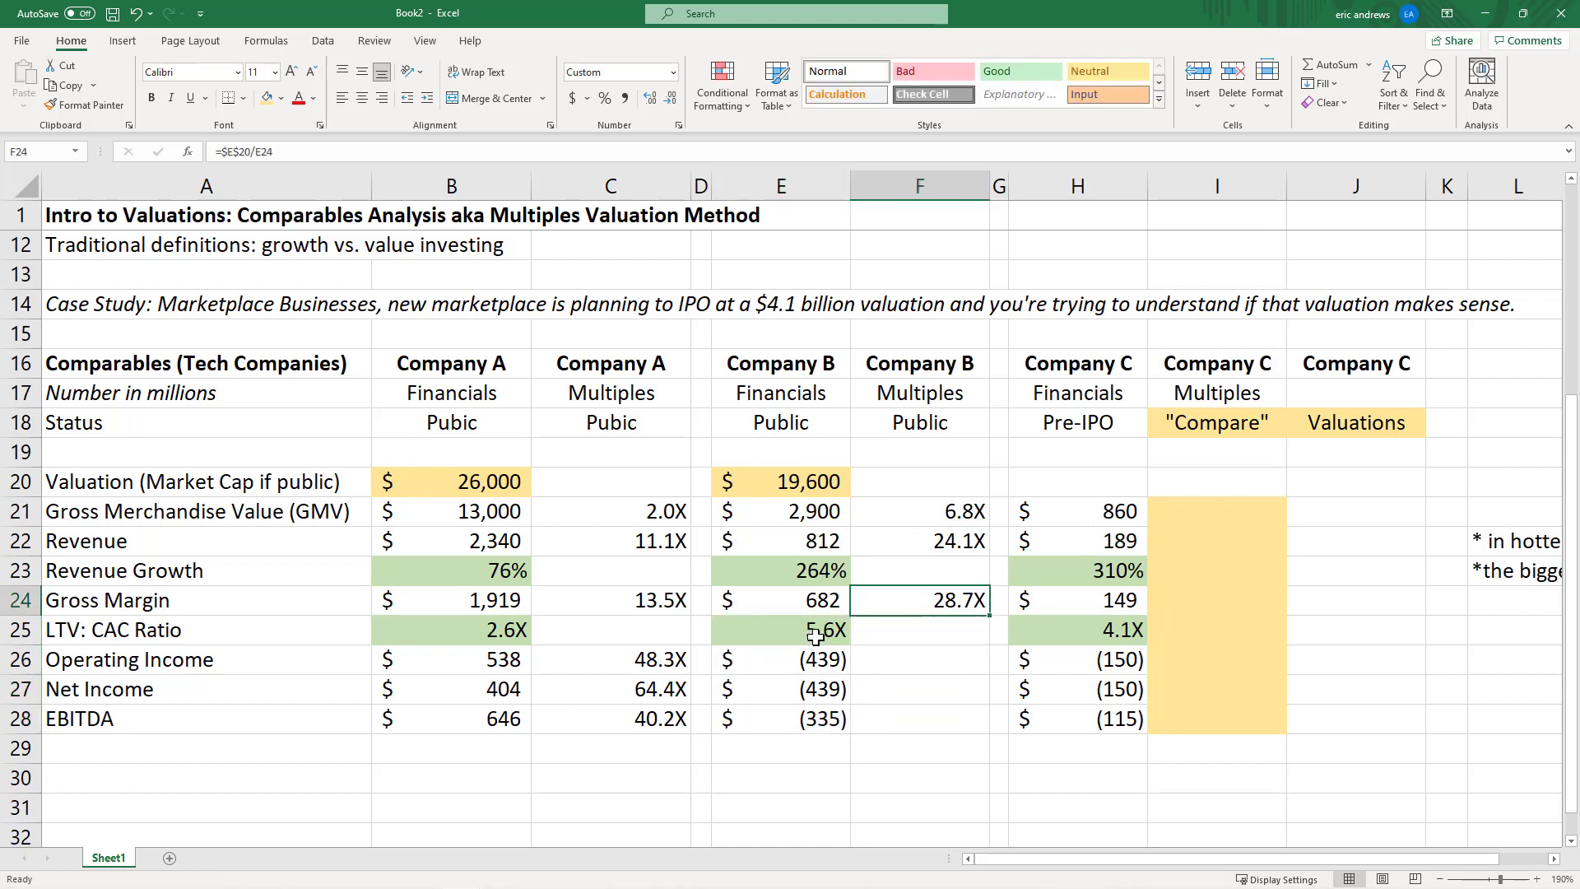
Compare the revenue growth in row 23 and the LTV: CAC ratio in row 25 between Company A and Company B
{"action": "left_click", "coordinate": [793, 574]}
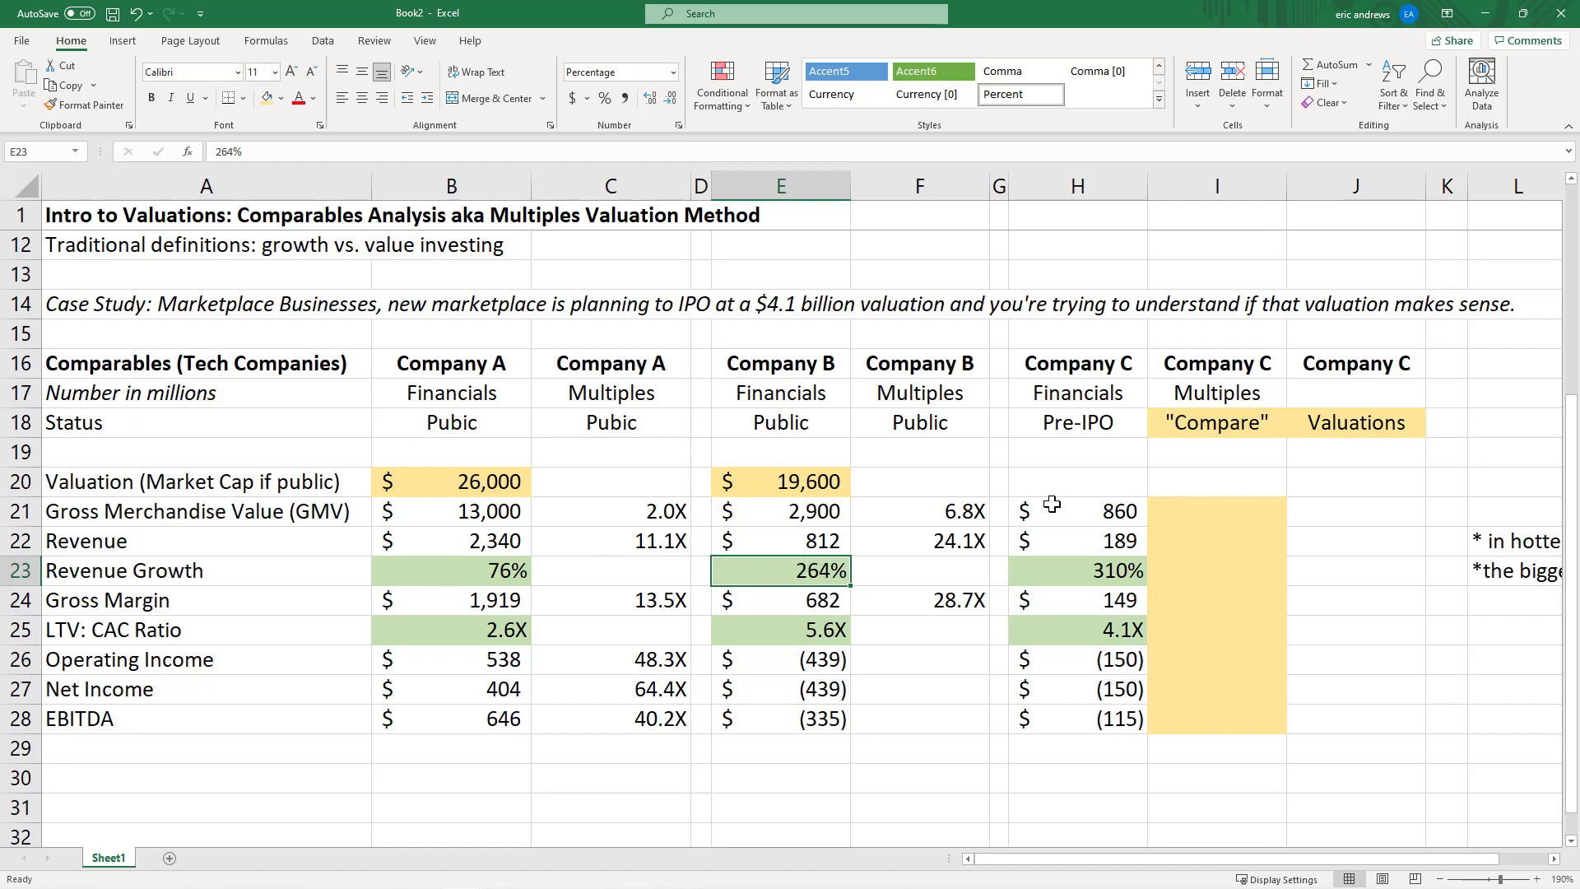
{"action": "left_click", "coordinate": [756, 632]}
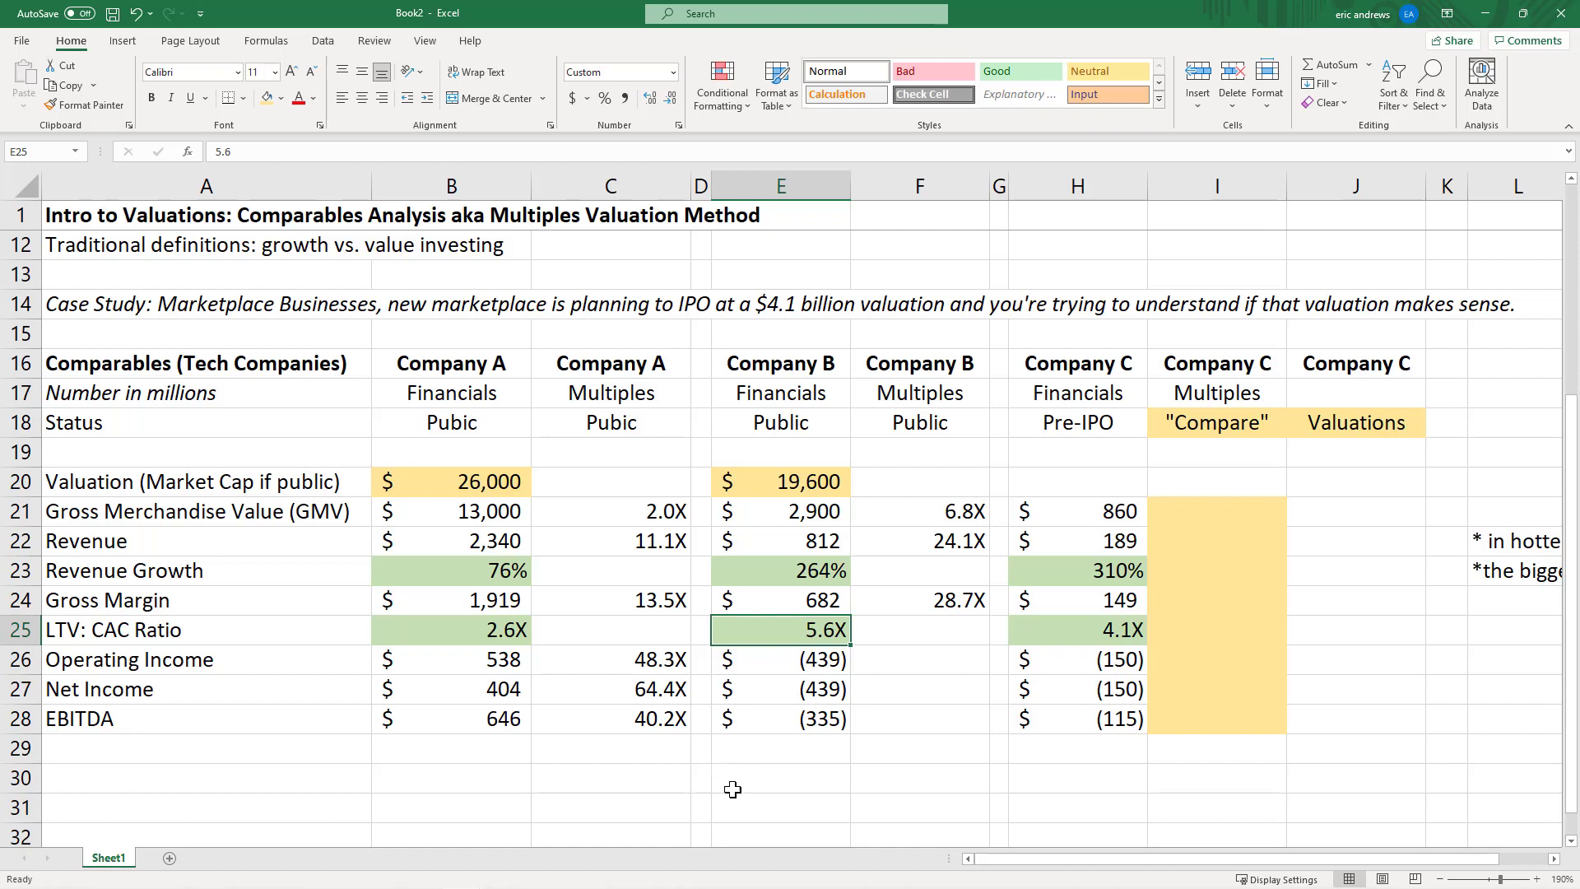
{"action": "left_click", "coordinate": [471, 580]}
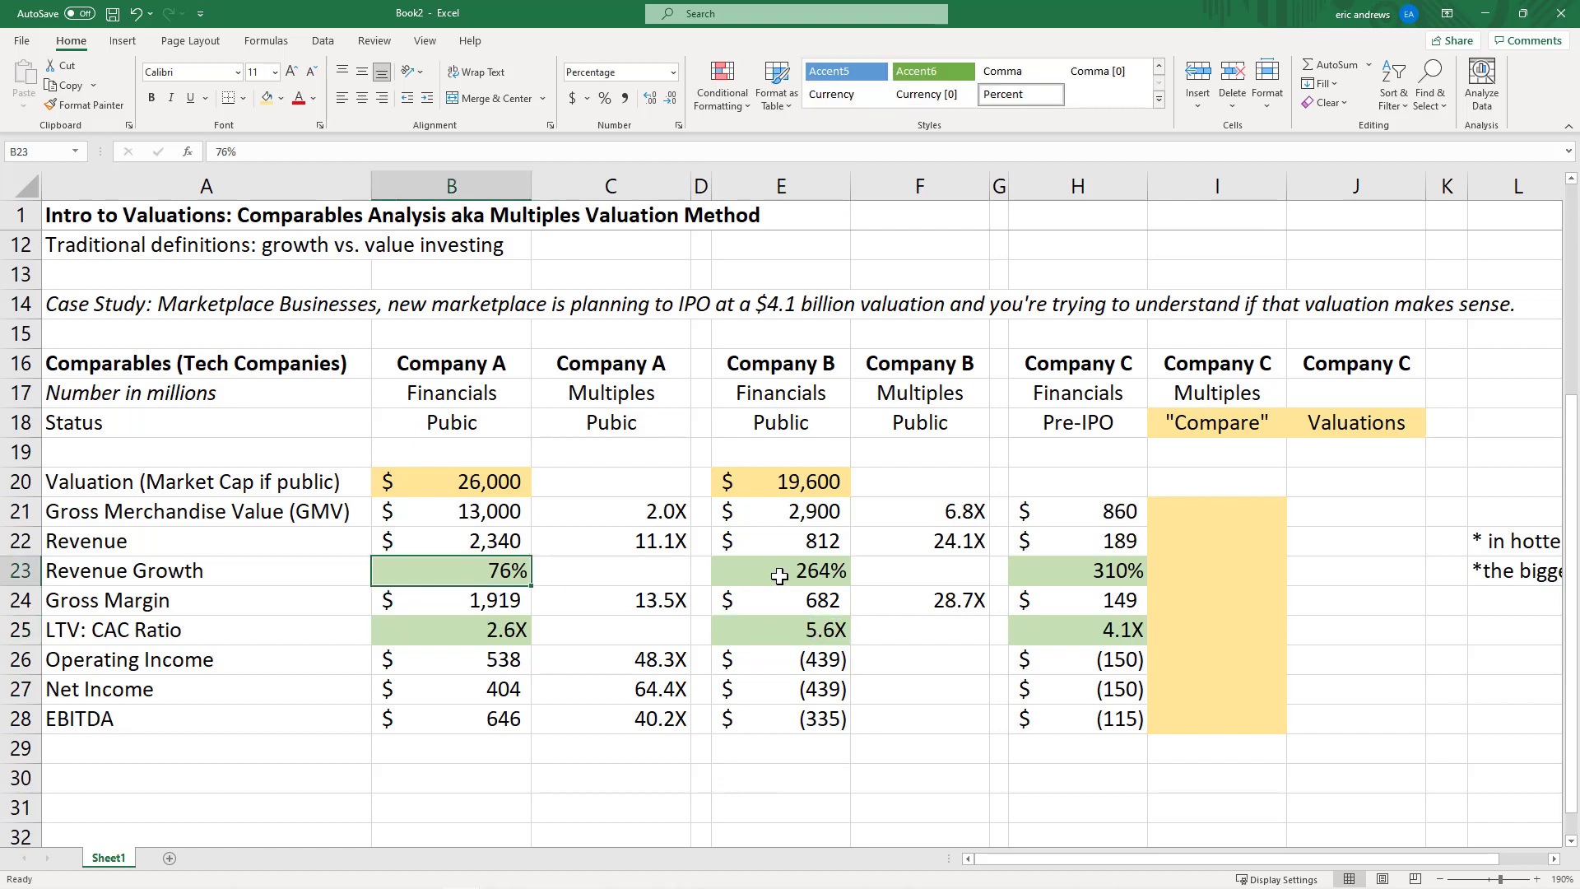
{"action": "left_click", "coordinate": [780, 576]}
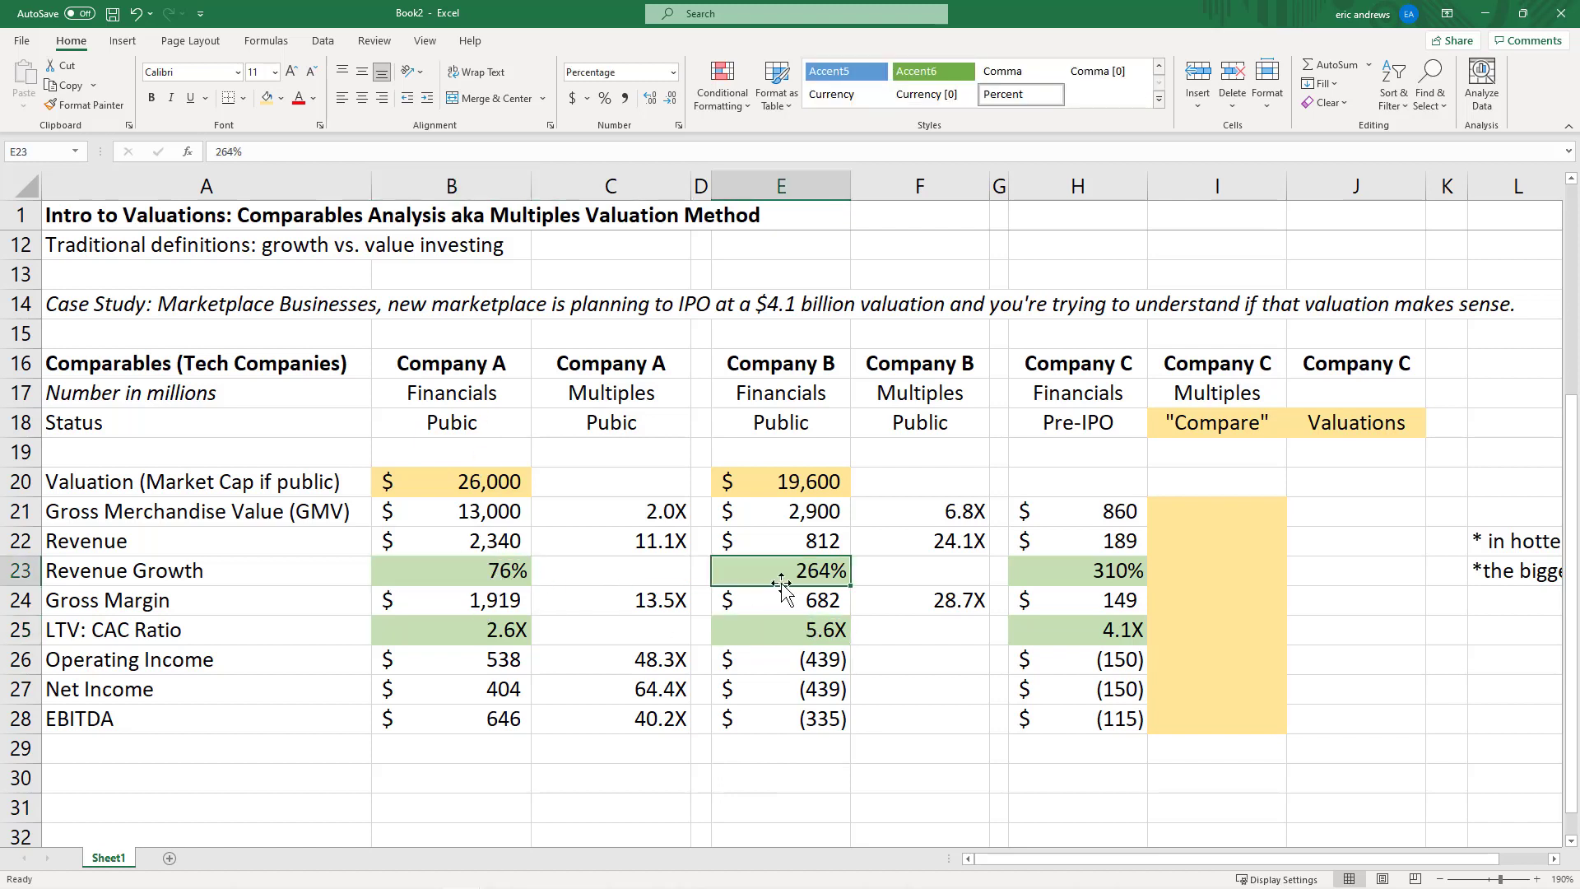
{"action": "left_click", "coordinate": [482, 570]}
{"action": "left_click", "coordinate": [789, 567]}
{"action": "left_click", "coordinate": [800, 623]}
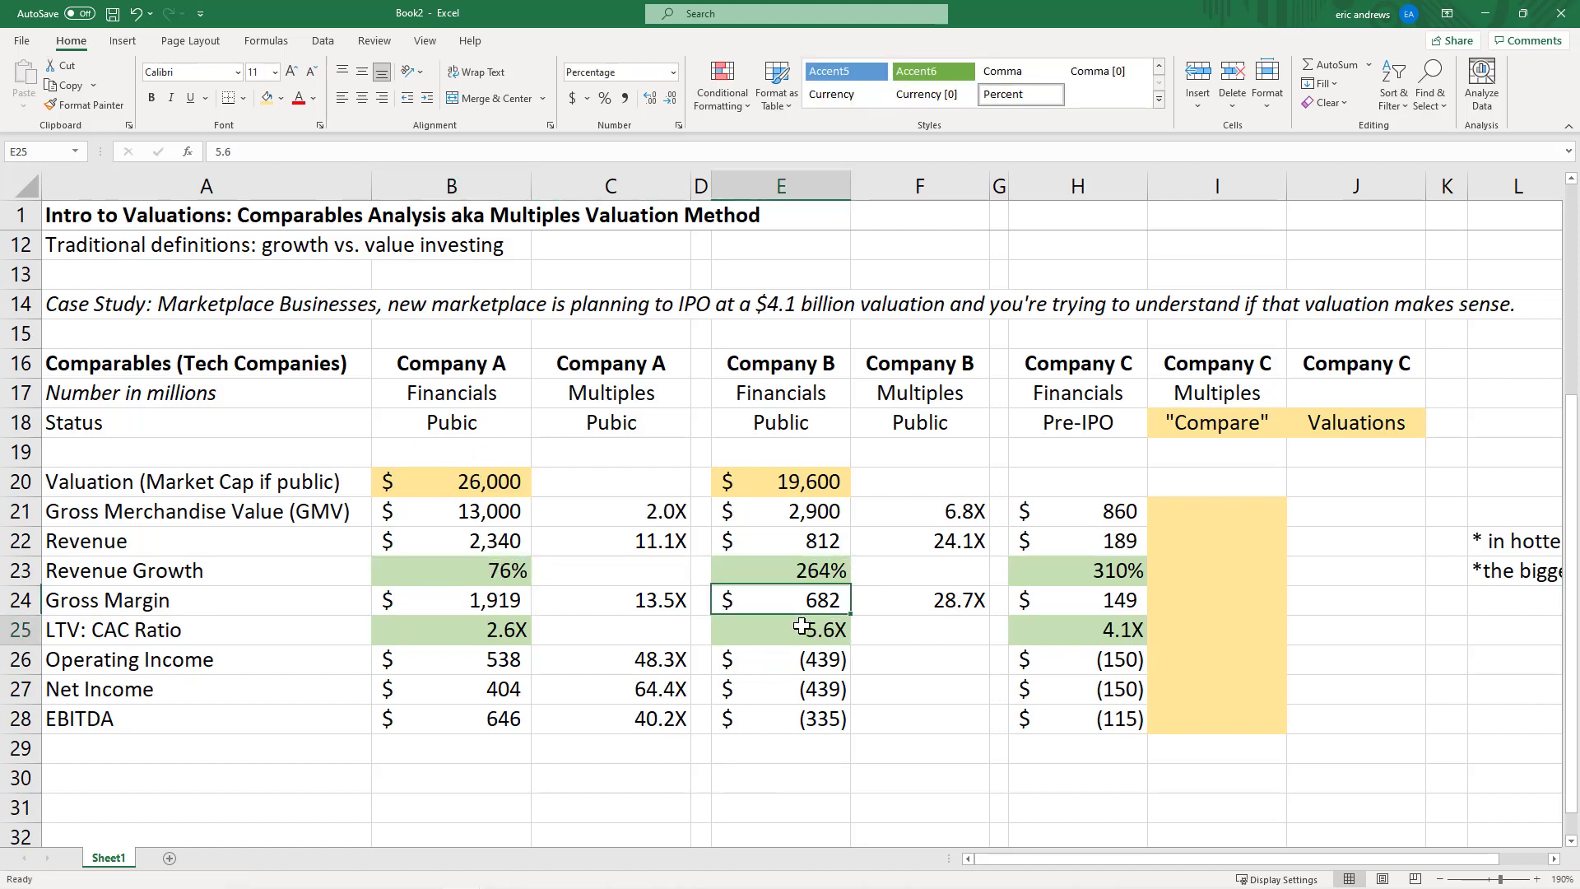
{"action": "left_click", "coordinate": [444, 626]}
{"action": "left_click", "coordinate": [795, 632]}
{"action": "left_click", "coordinate": [465, 627]}
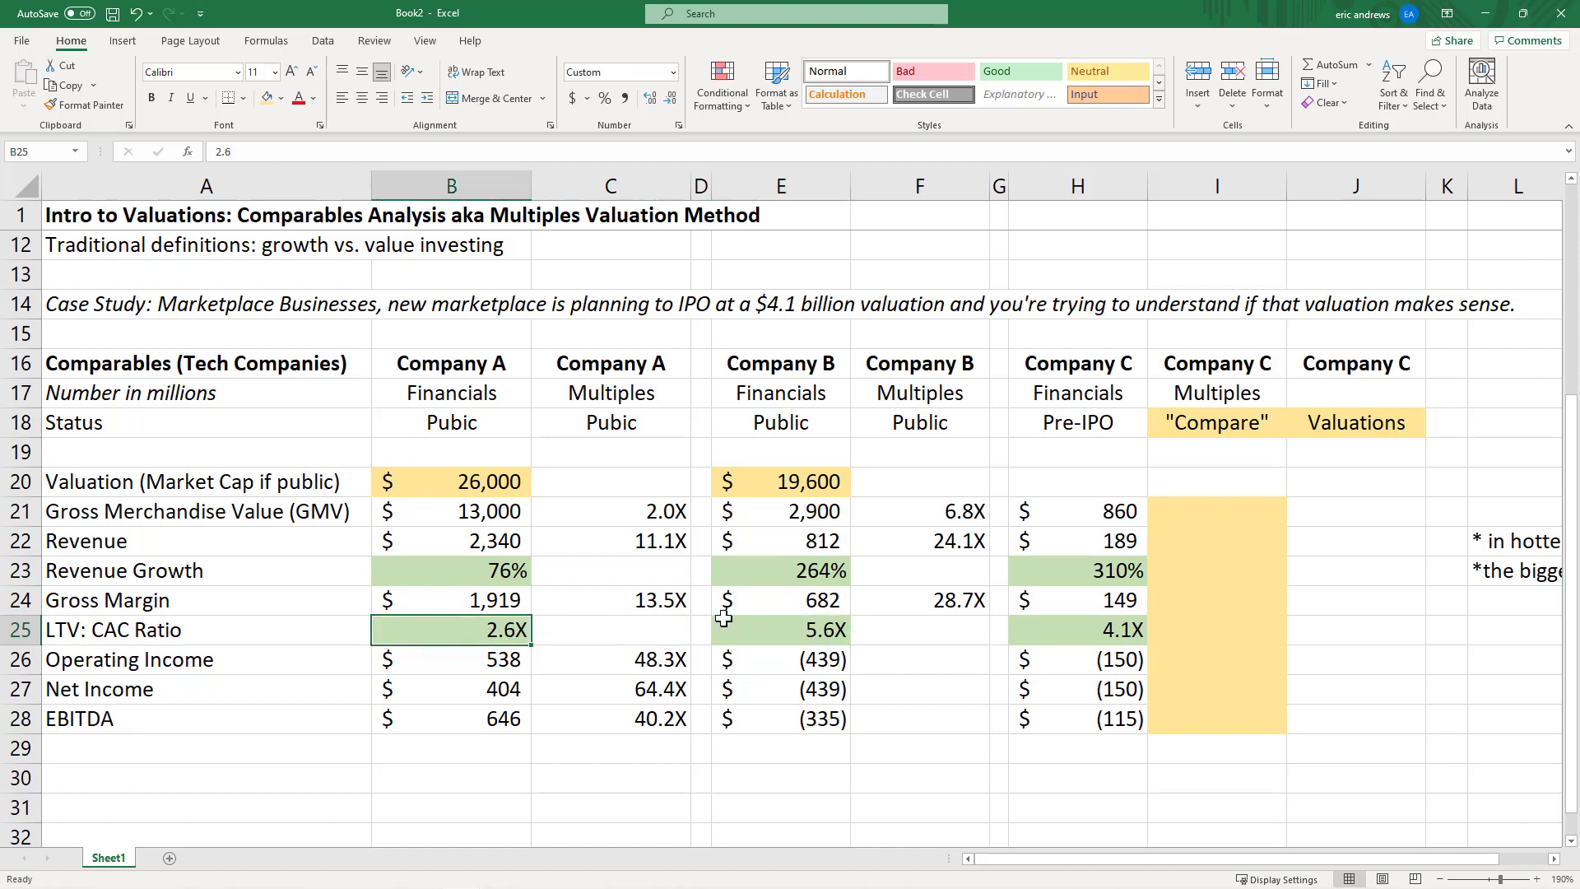
{"action": "left_click", "coordinate": [804, 632]}
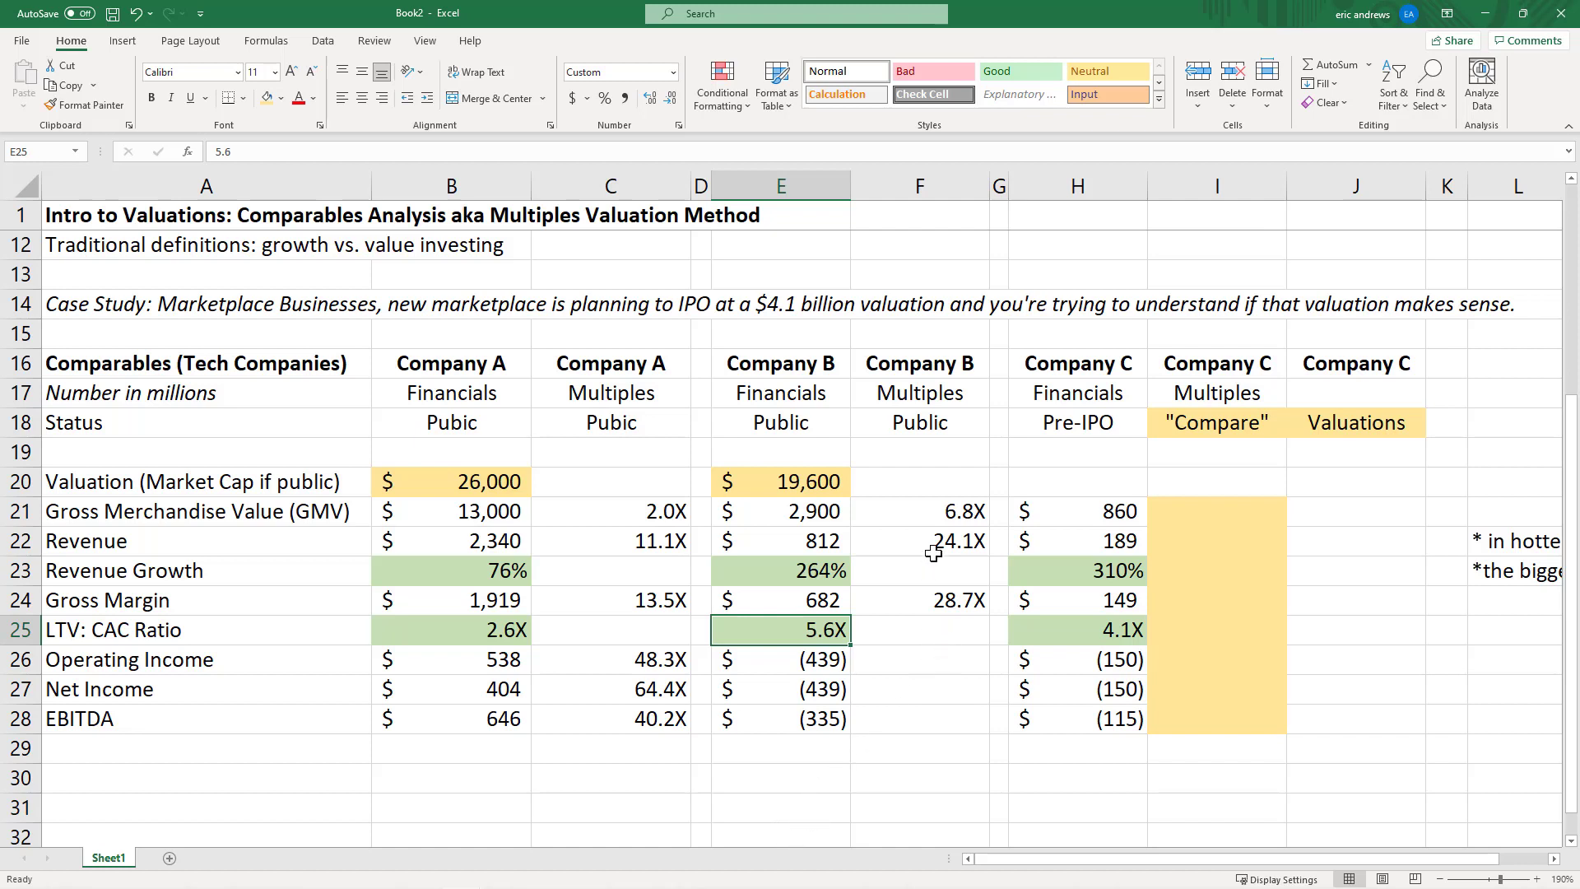
Review Company B's GMV, revenue and gross margin multiples in column F
{"action": "left_click_drag", "start_coordinate": [938, 514], "coordinate": [945, 538]}
{"action": "left_click", "coordinate": [926, 510]}
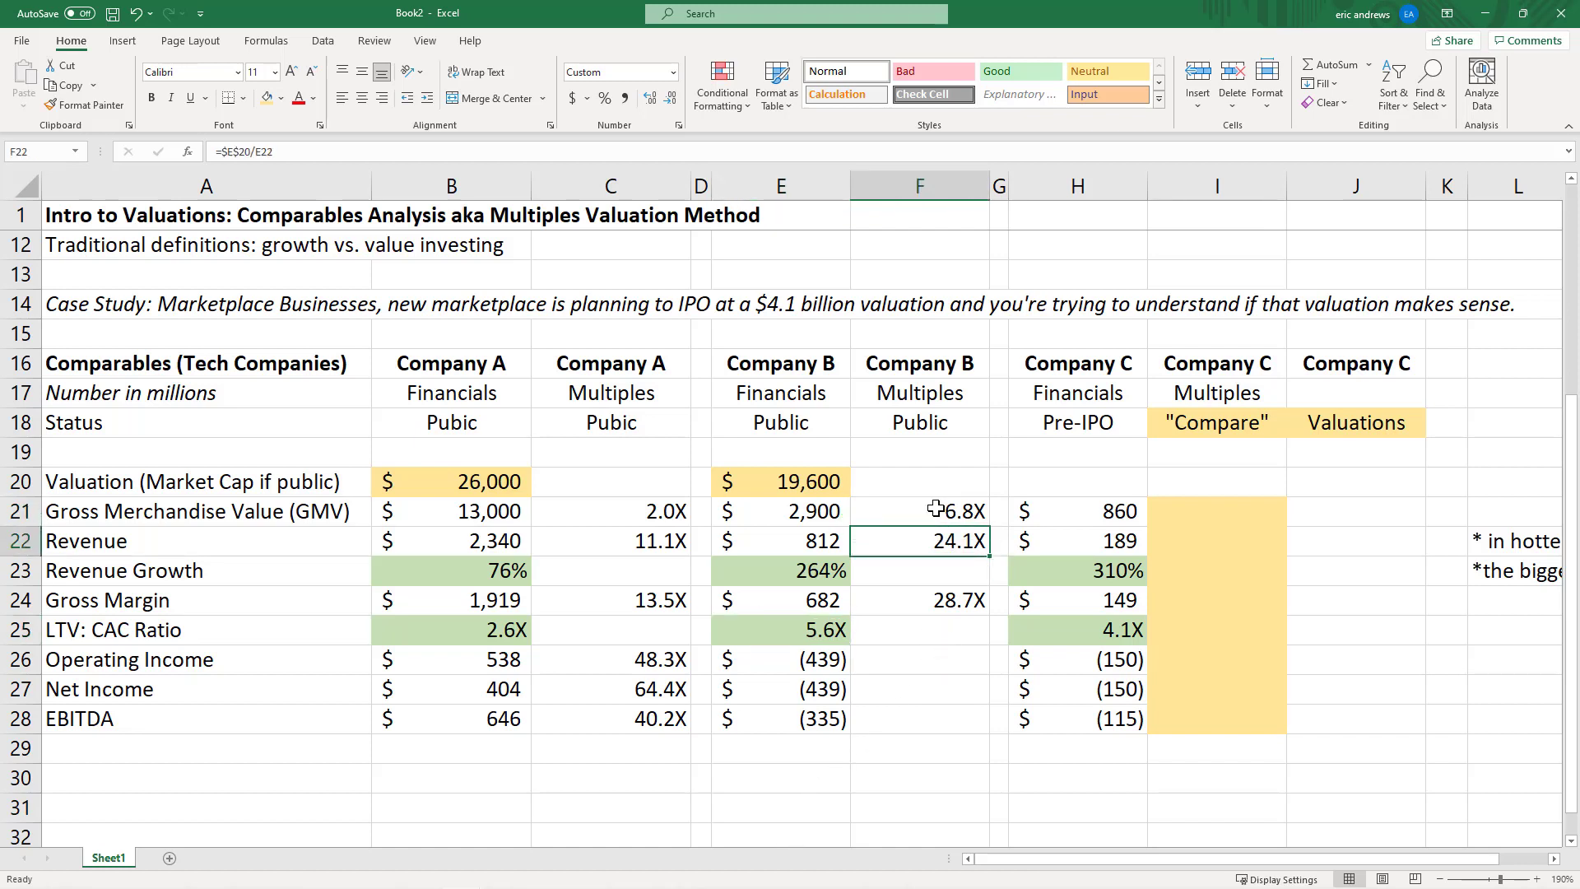
{"action": "left_click", "coordinate": [942, 606]}
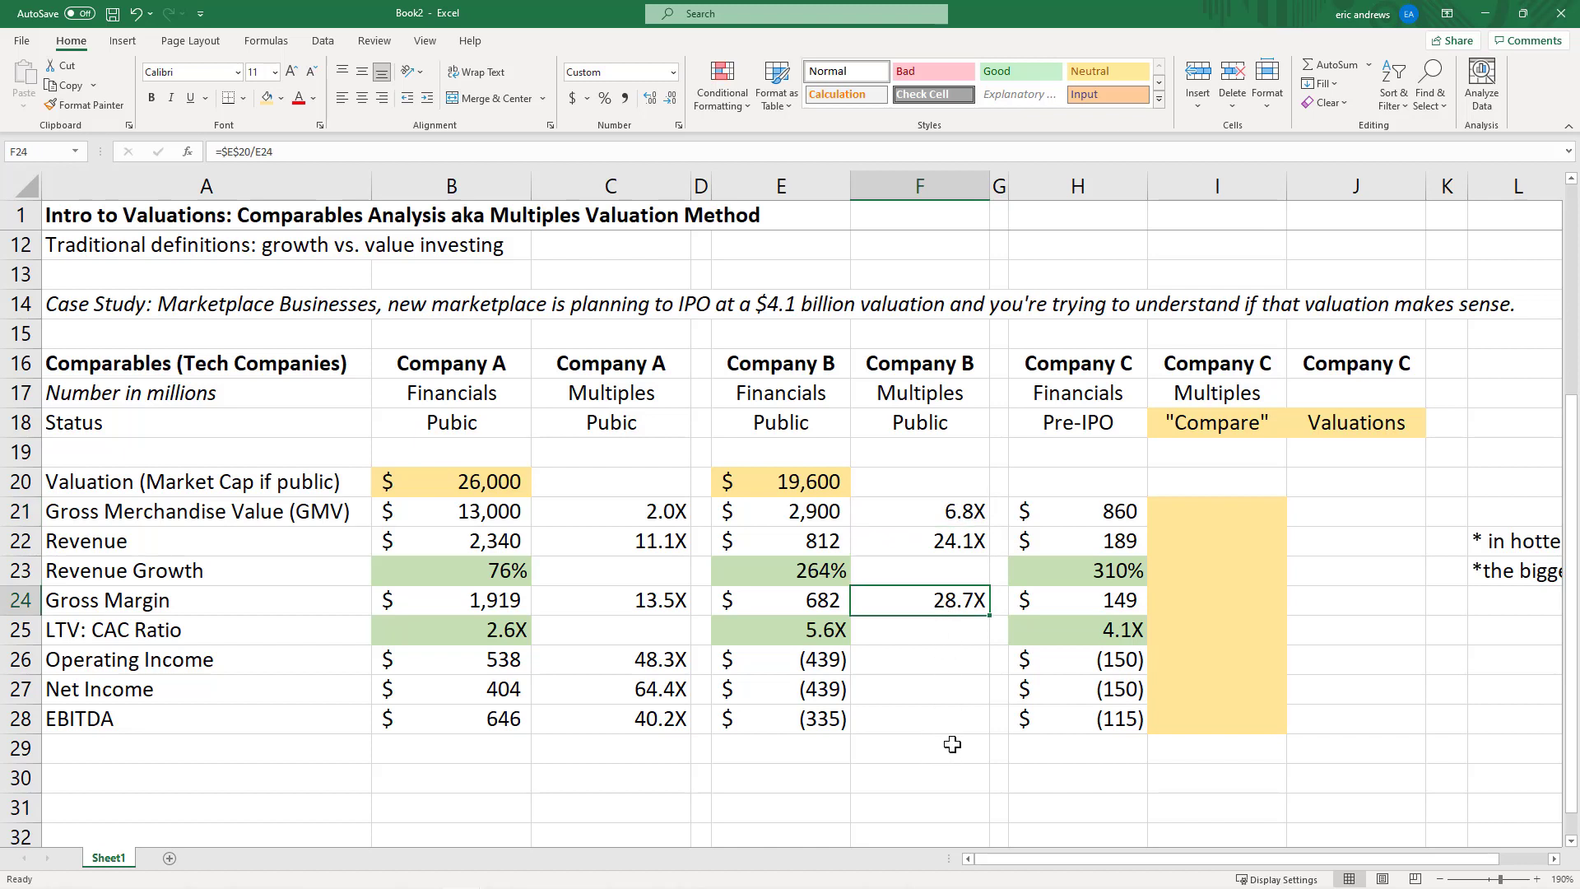
{"action": "left_click", "coordinate": [927, 783]}
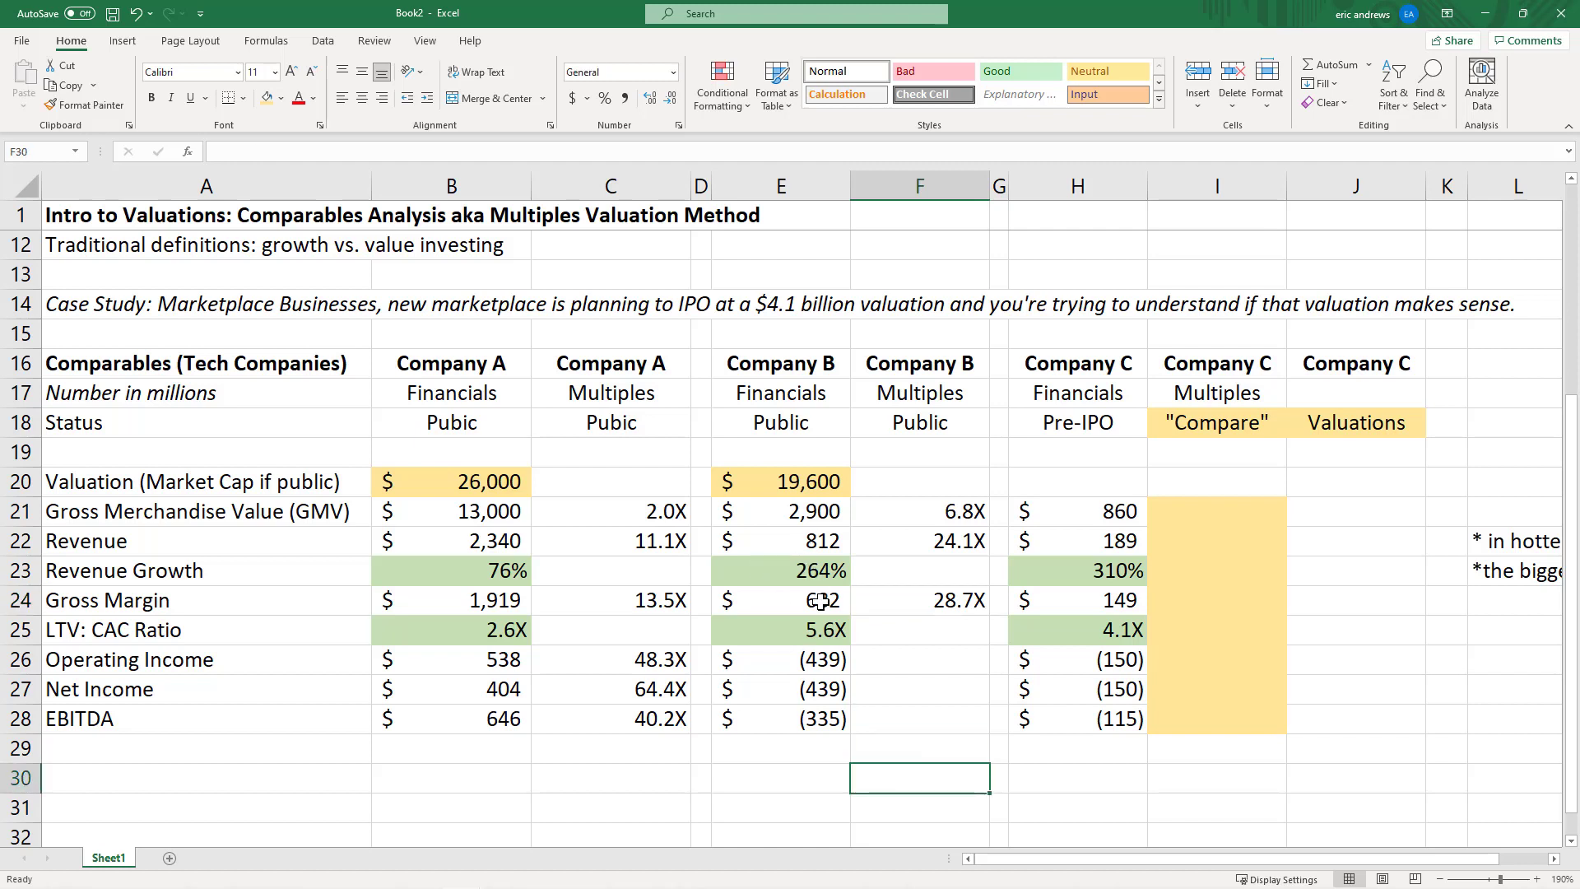
Calculate triple Company B's revenue in cell E30 with =E22*3
{"action": "left_click", "coordinate": [791, 778]}
{"action": "type", "text": "="}
{"action": "left_click", "coordinate": [780, 540]}
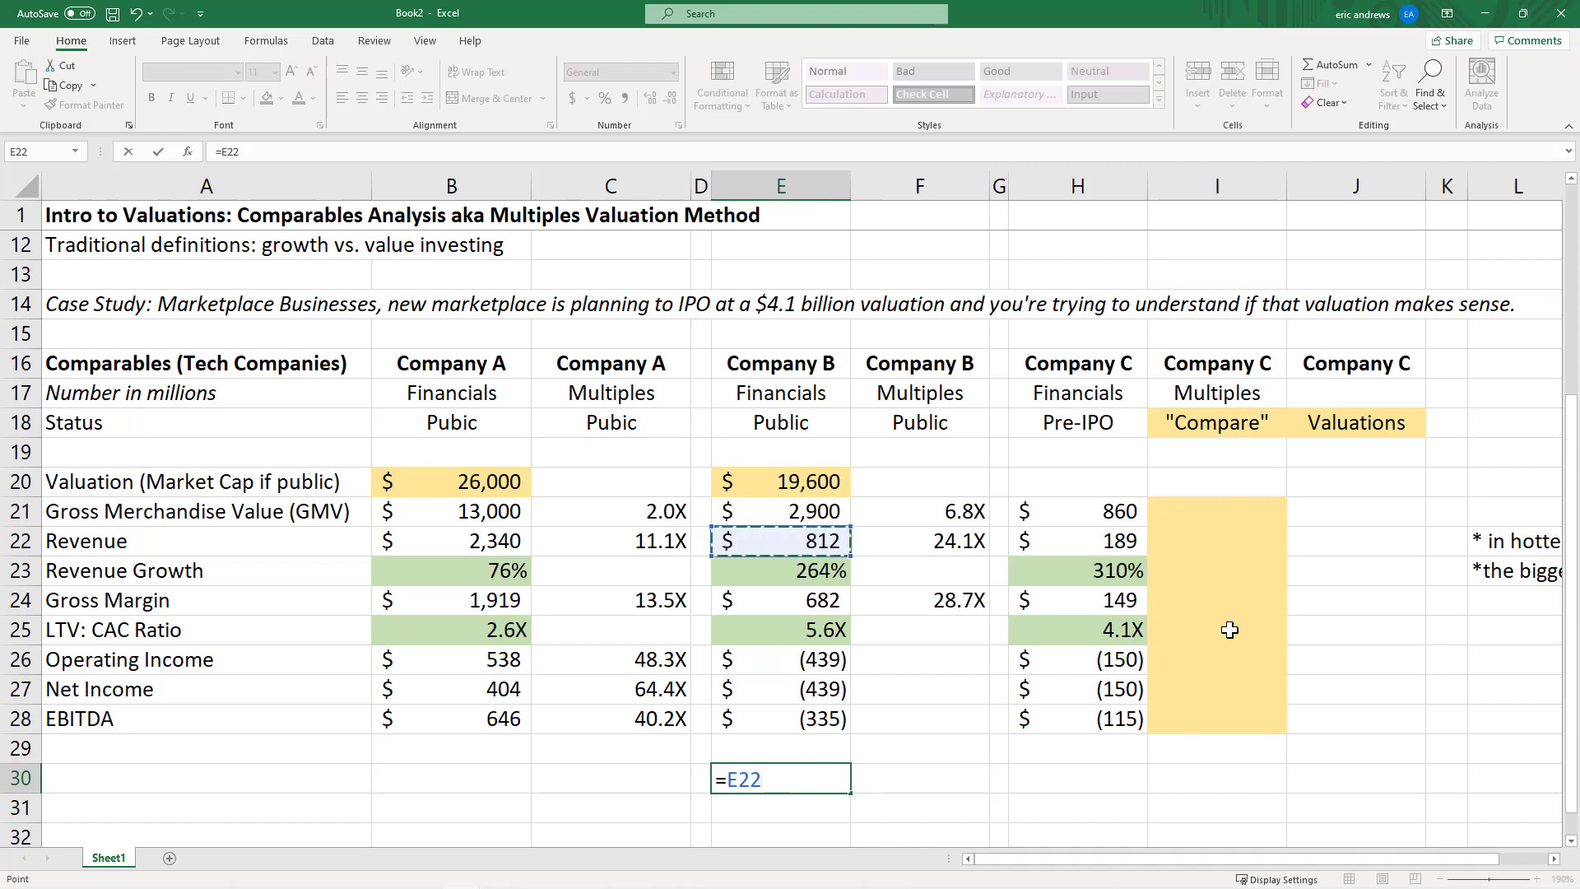
{"action": "type", "text": "*3"}
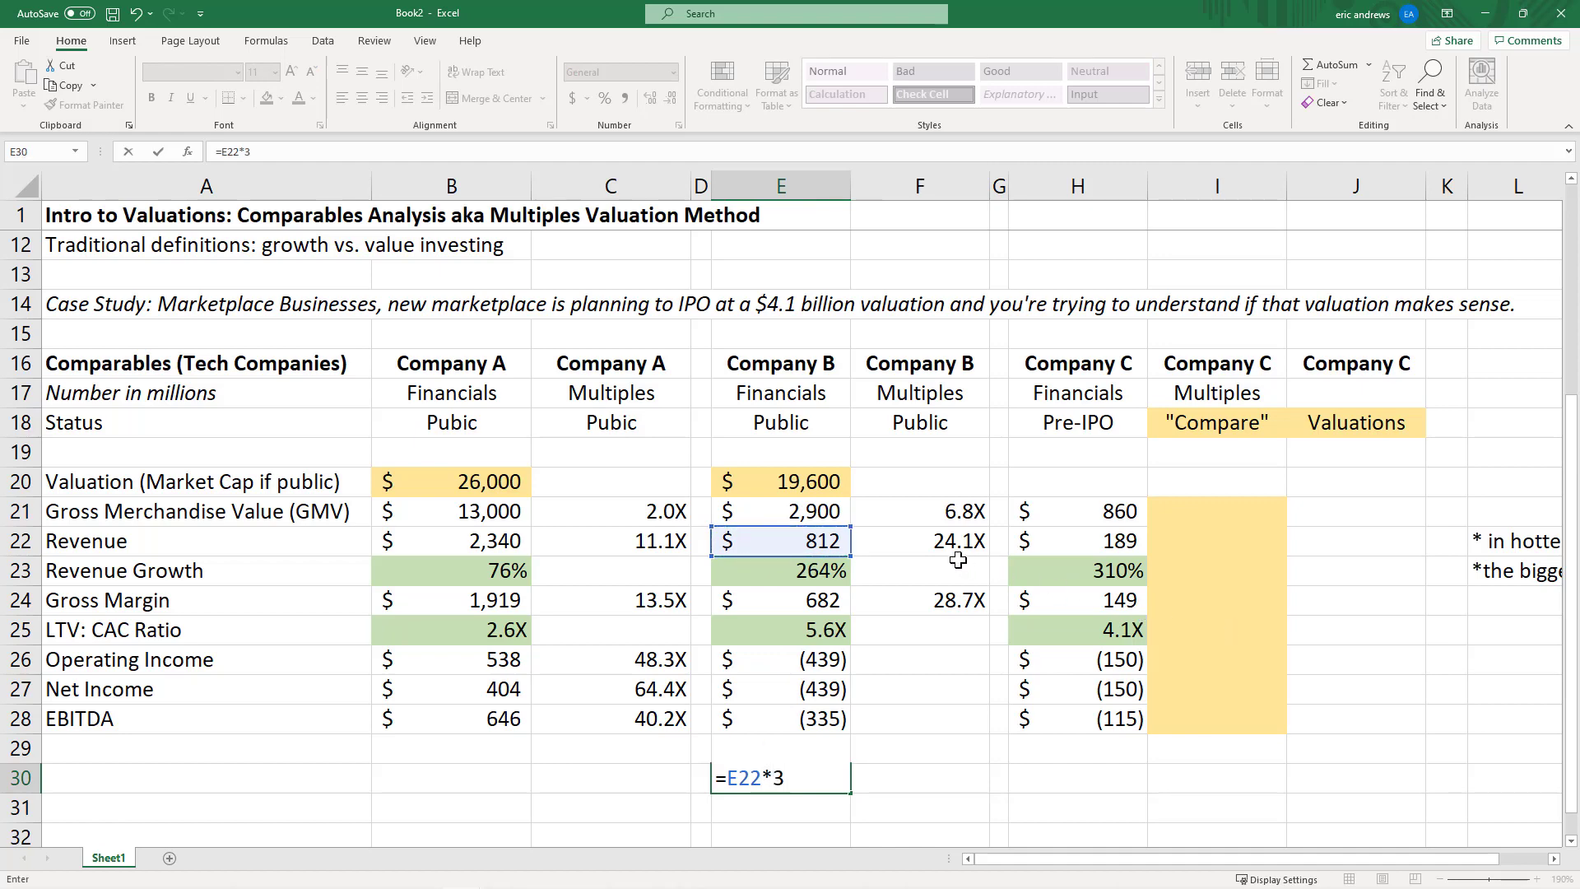
{"action": "key", "text": "ctrl+Return"}
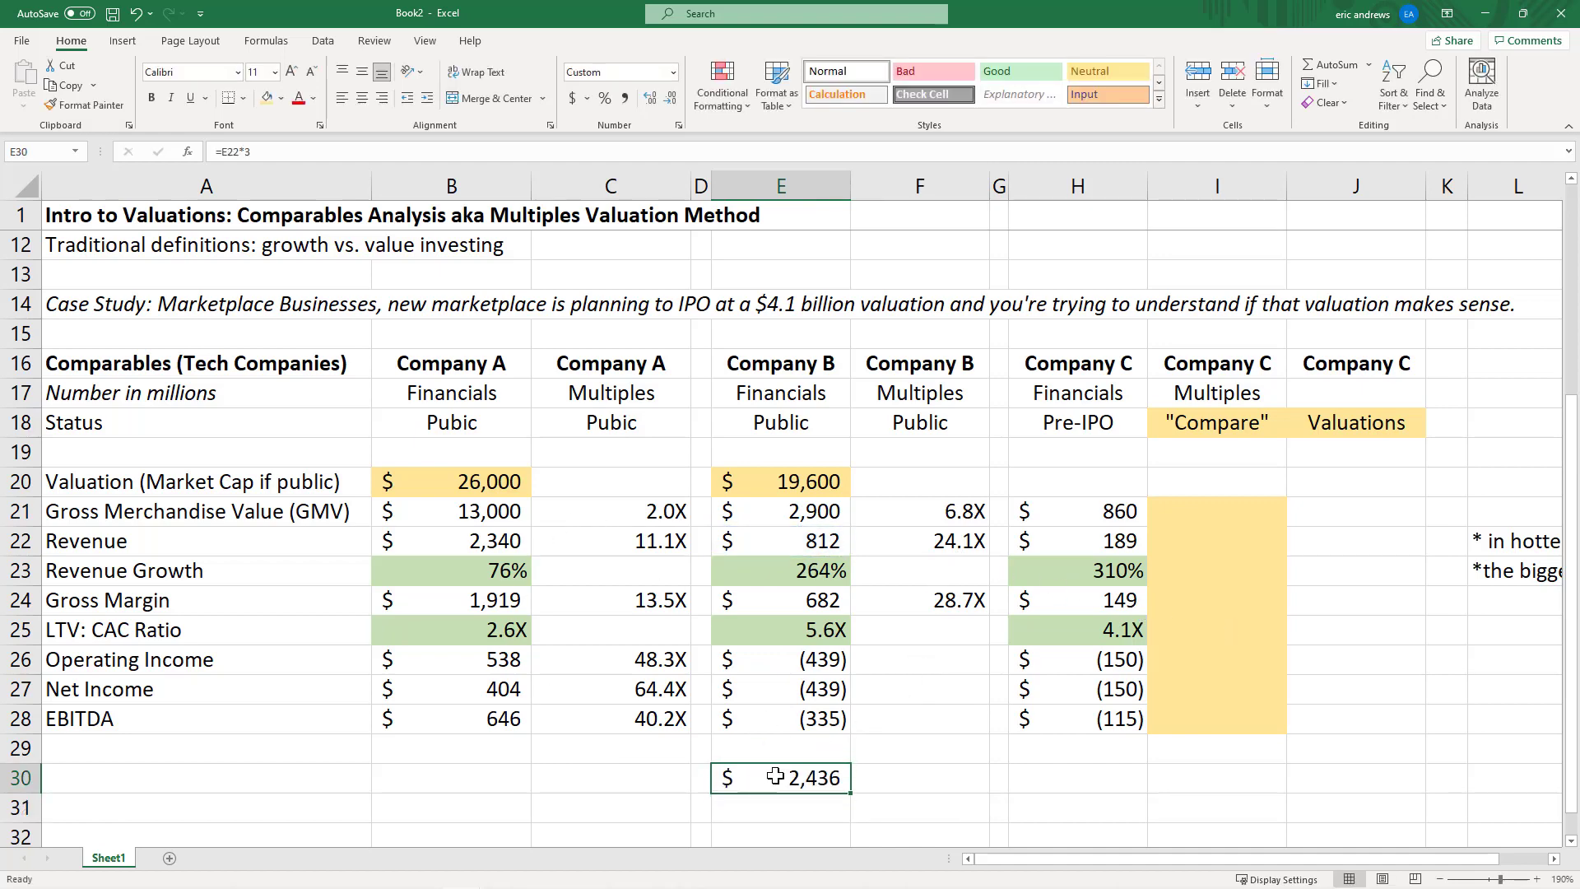
Compare Company B's tripled revenue in E30 with Company A's revenue in B22
{"action": "left_click", "coordinate": [482, 540]}
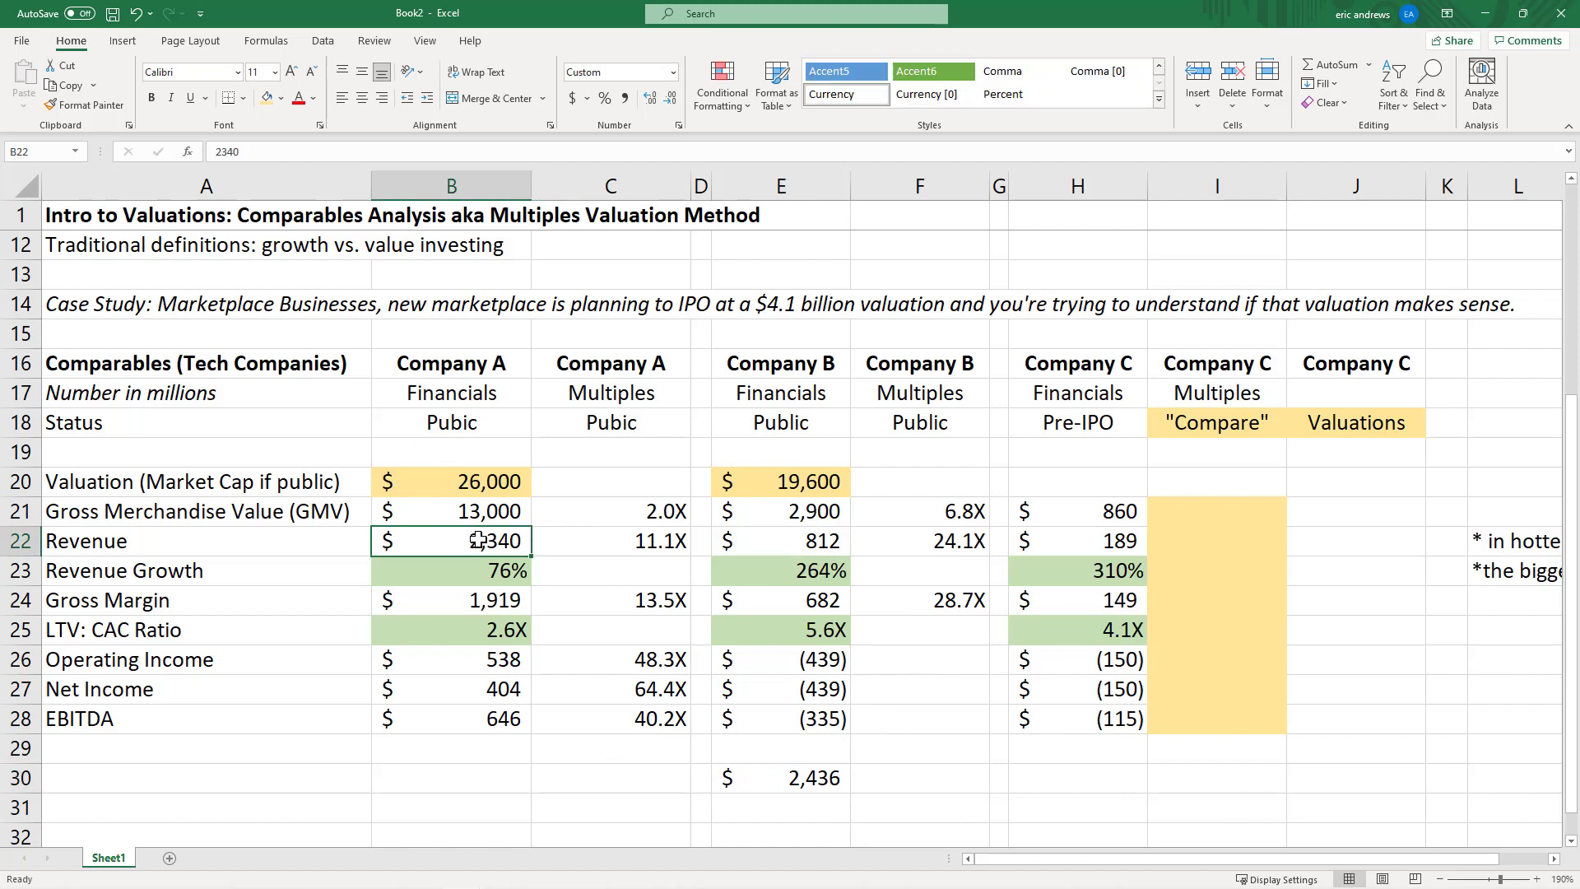
{"action": "left_click", "coordinate": [804, 777]}
{"action": "left_click", "coordinate": [487, 539]}
{"action": "left_click", "coordinate": [819, 778]}
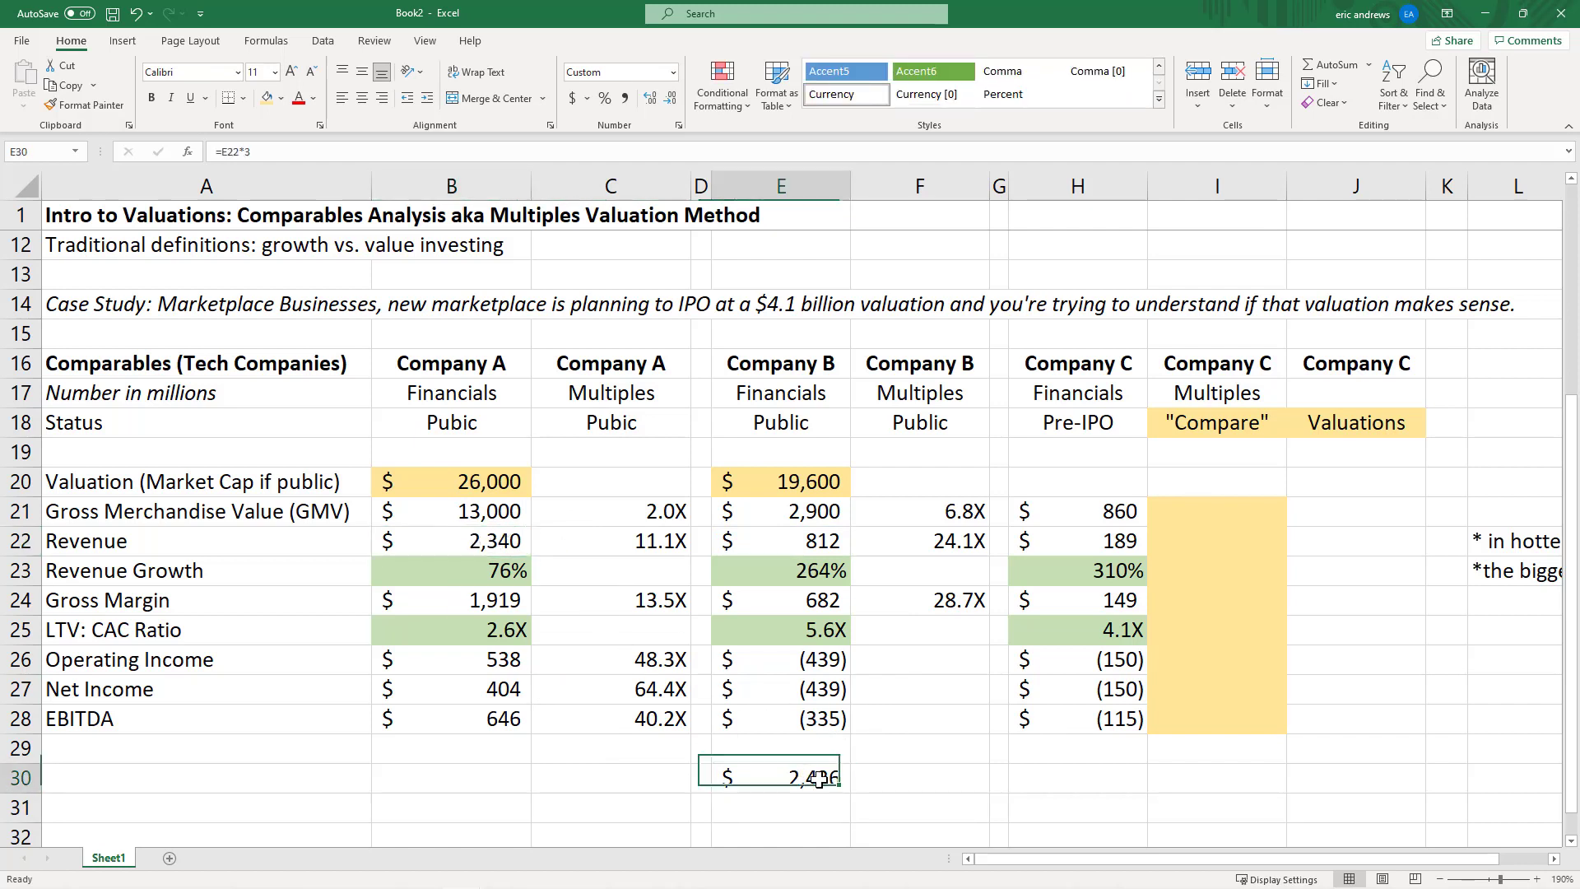
{"action": "left_click", "coordinate": [506, 541]}
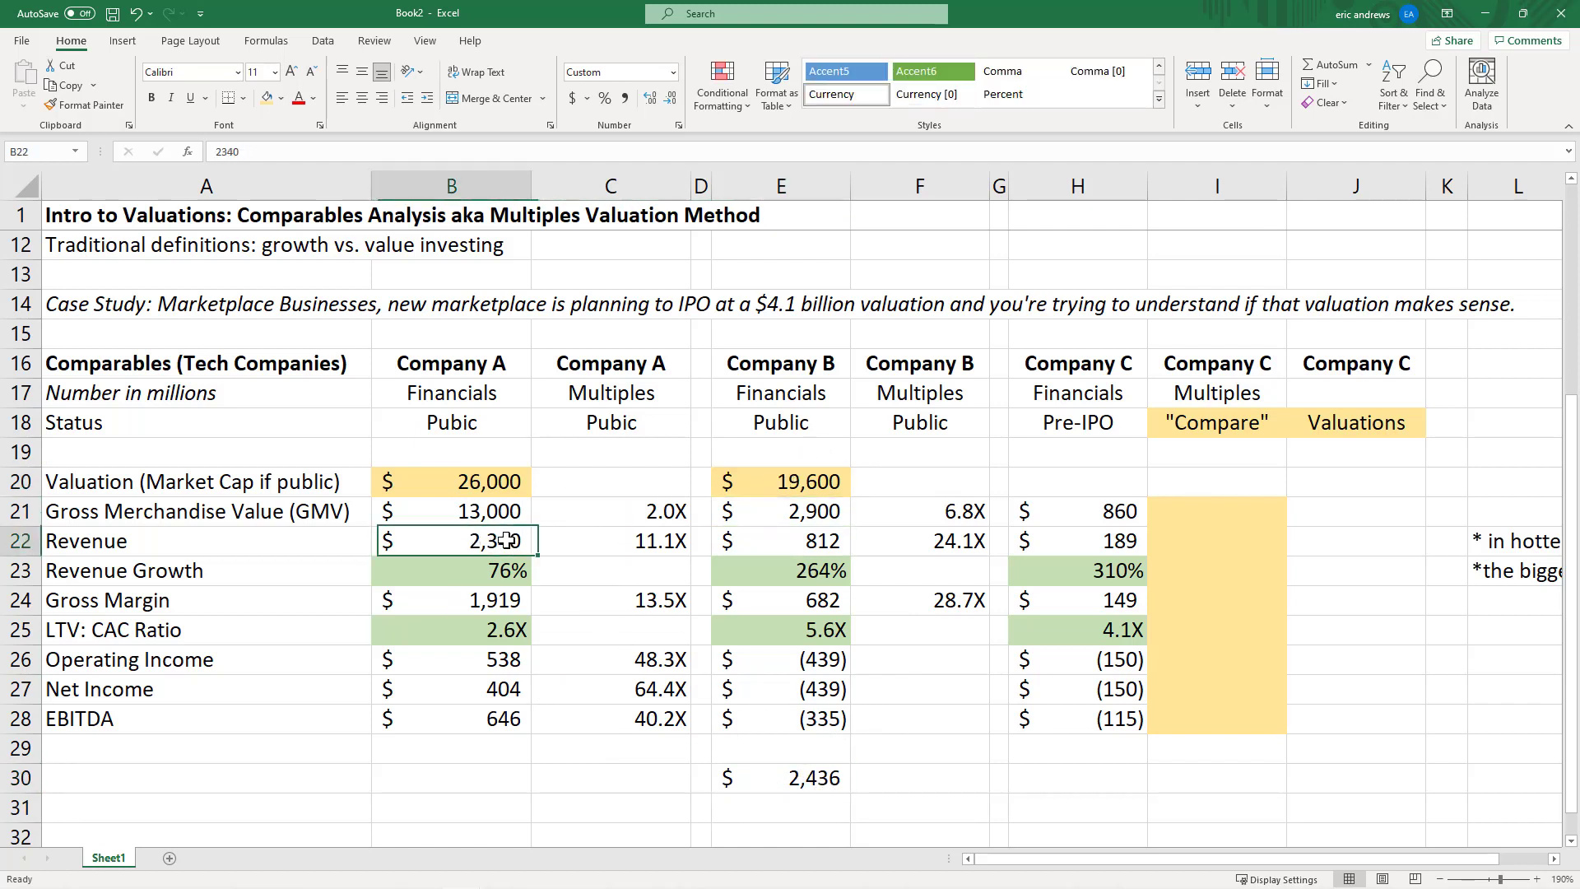
{"action": "left_click", "coordinate": [752, 775]}
{"action": "left_click", "coordinate": [484, 541]}
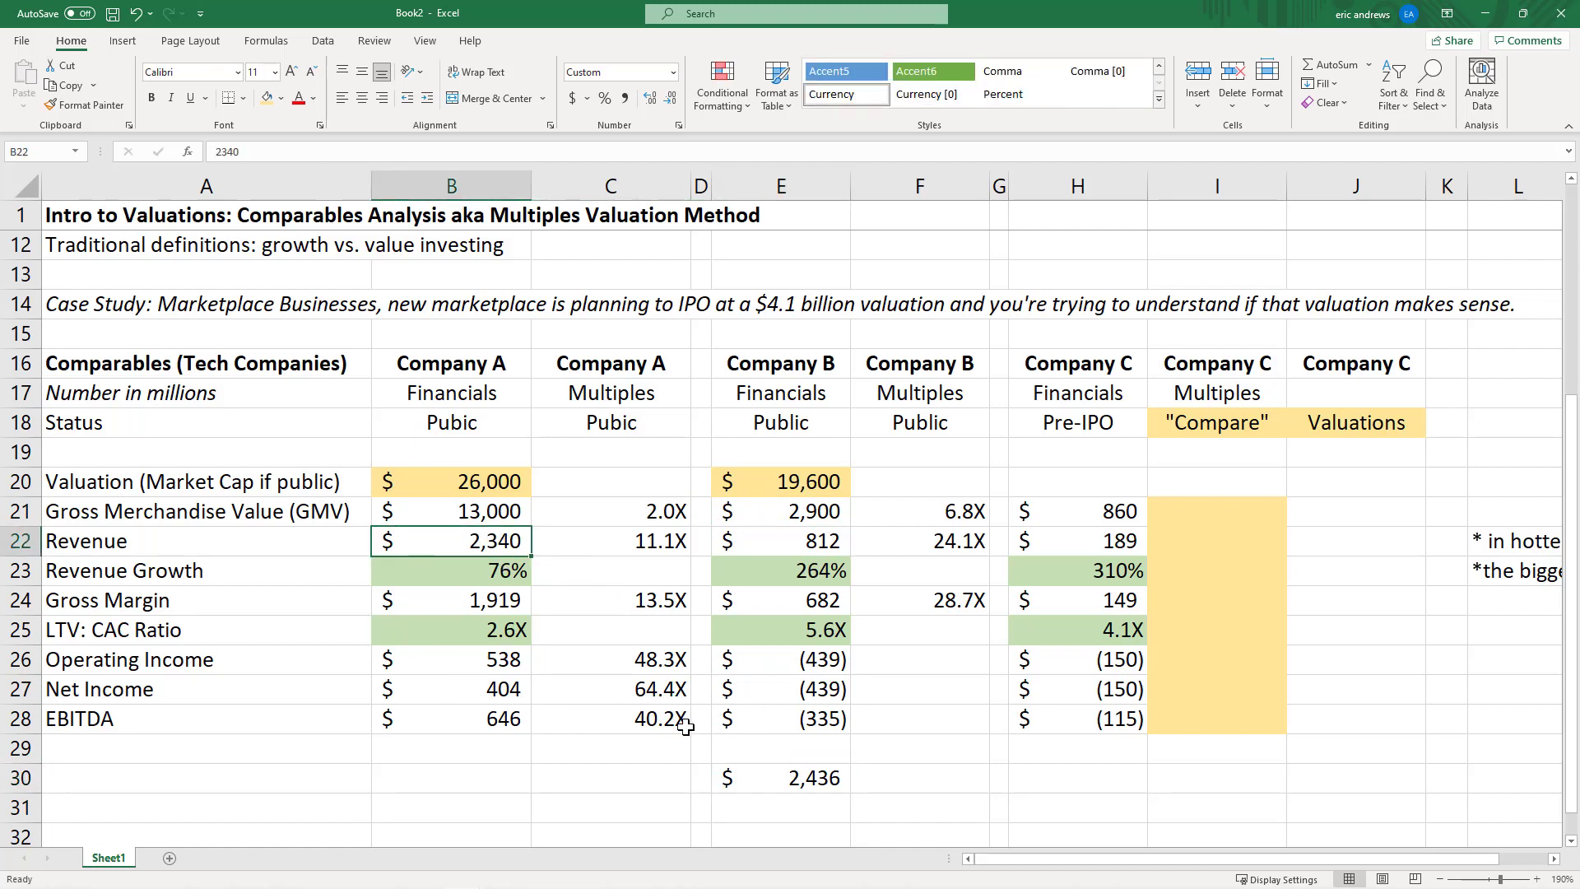
{"action": "left_click", "coordinate": [803, 782]}
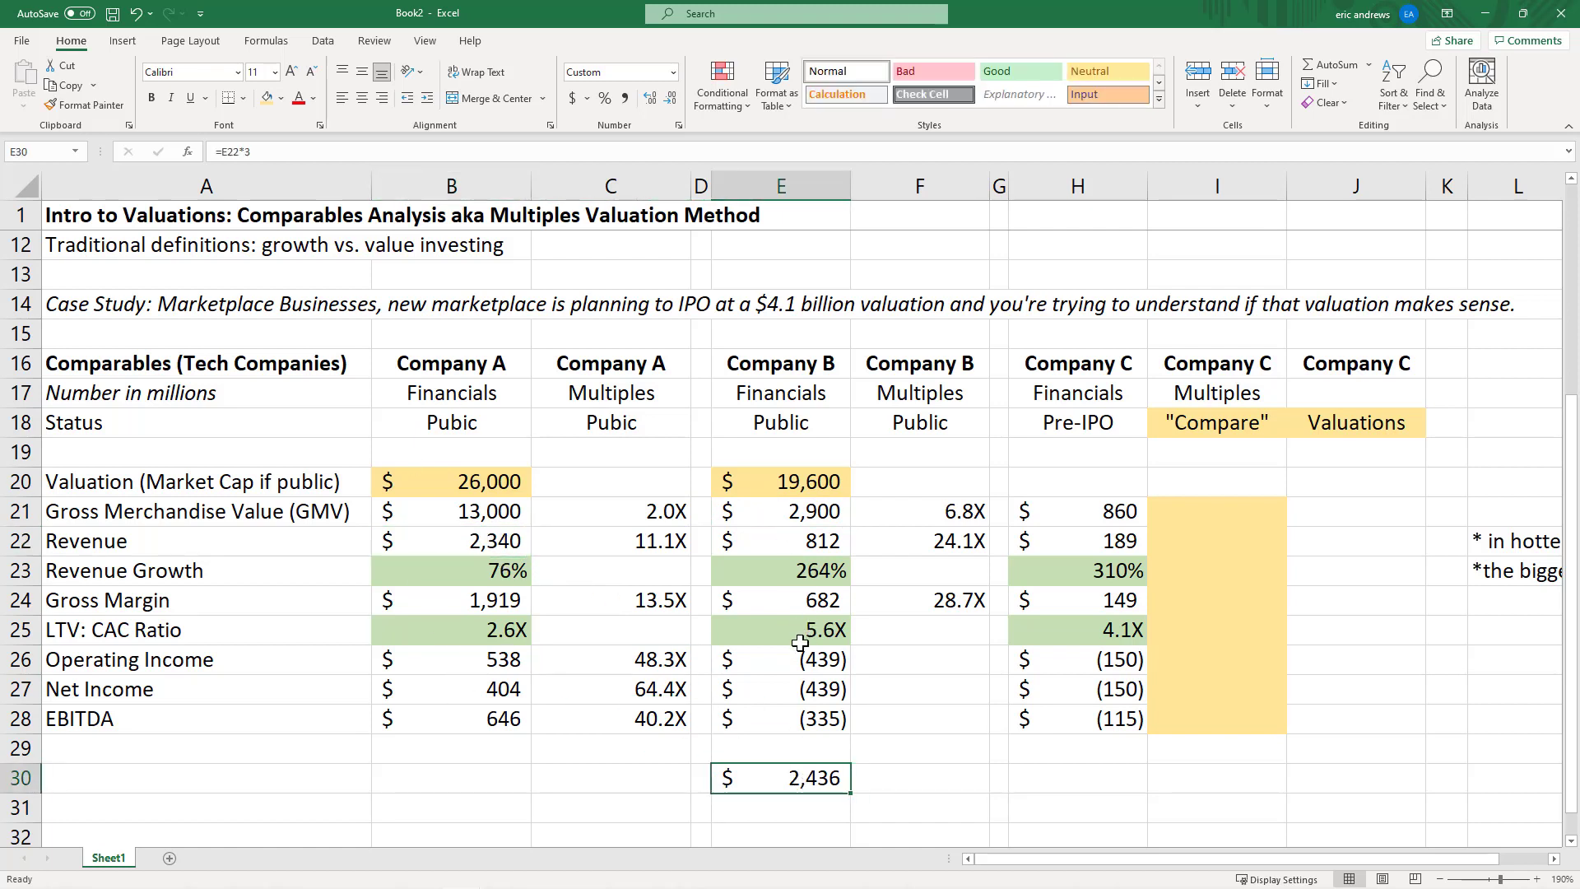
Compare Company B's market cap, tripled revenue and LTV: CAC ratio with Company A's figures
{"action": "left_click", "coordinate": [788, 484]}
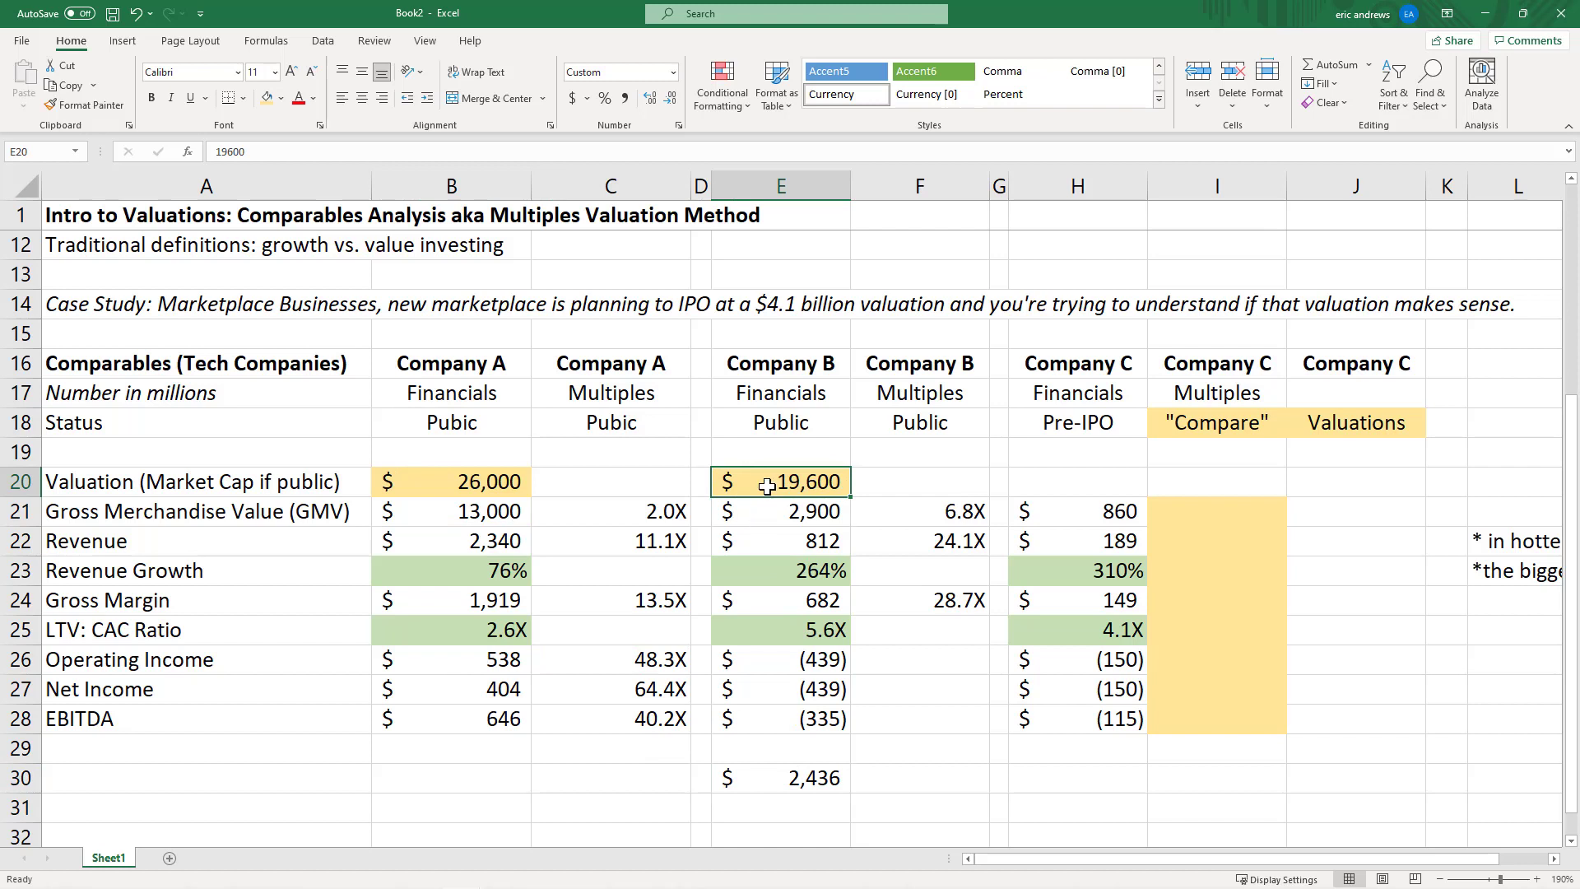
{"action": "left_click", "coordinate": [426, 477]}
{"action": "left_click", "coordinate": [753, 484]}
{"action": "left_click", "coordinate": [811, 778]}
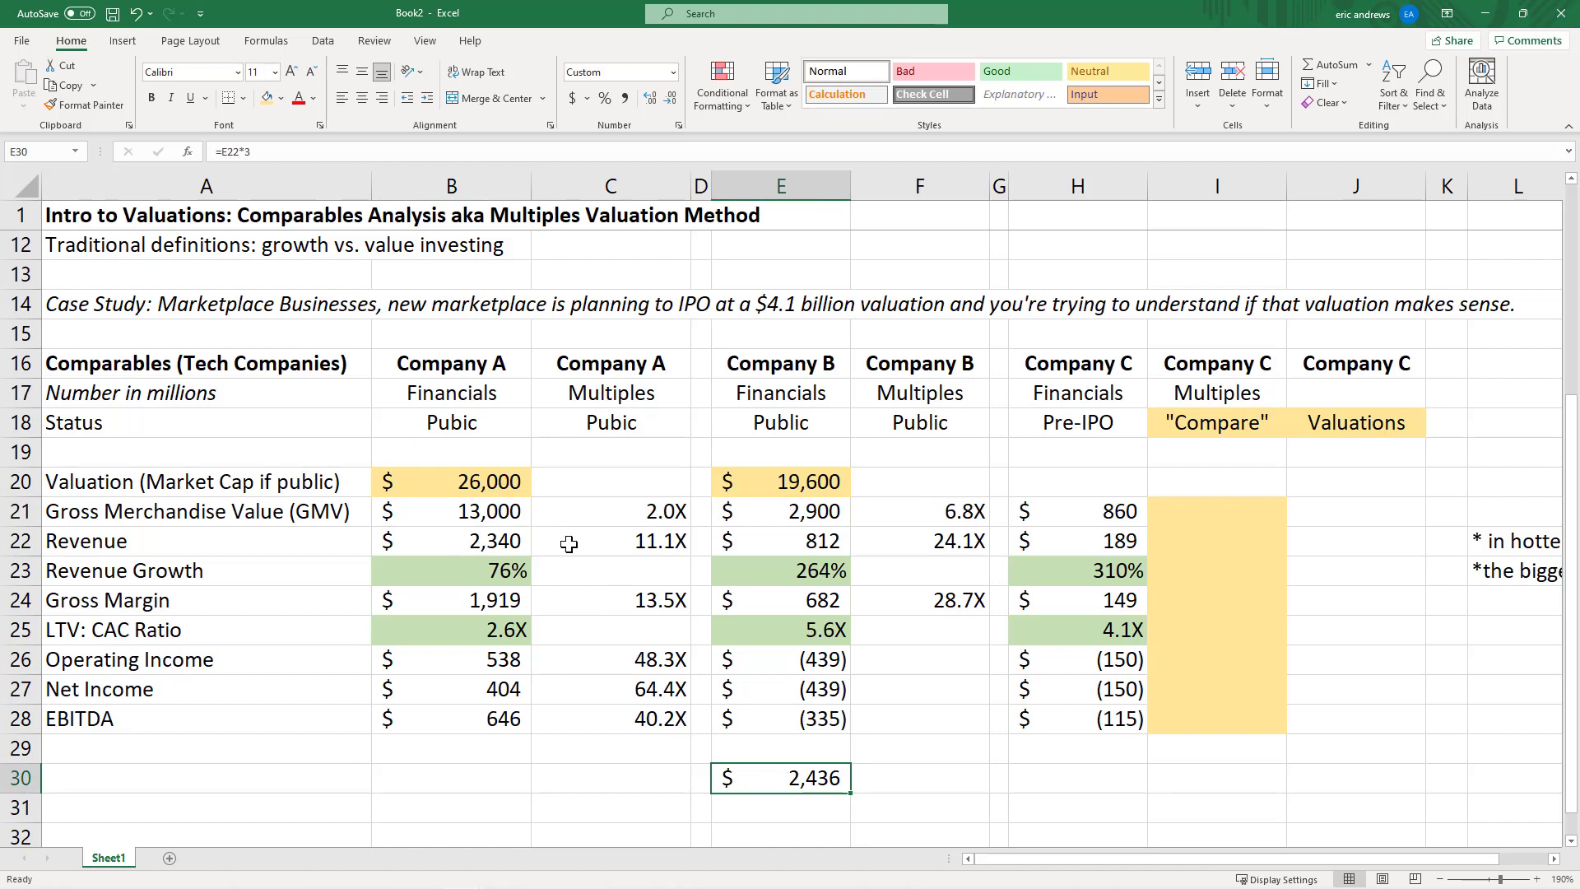
{"action": "left_click", "coordinate": [459, 539]}
{"action": "left_click", "coordinate": [792, 780]}
{"action": "left_click_drag", "start_coordinate": [780, 632], "coordinate": [474, 620]}
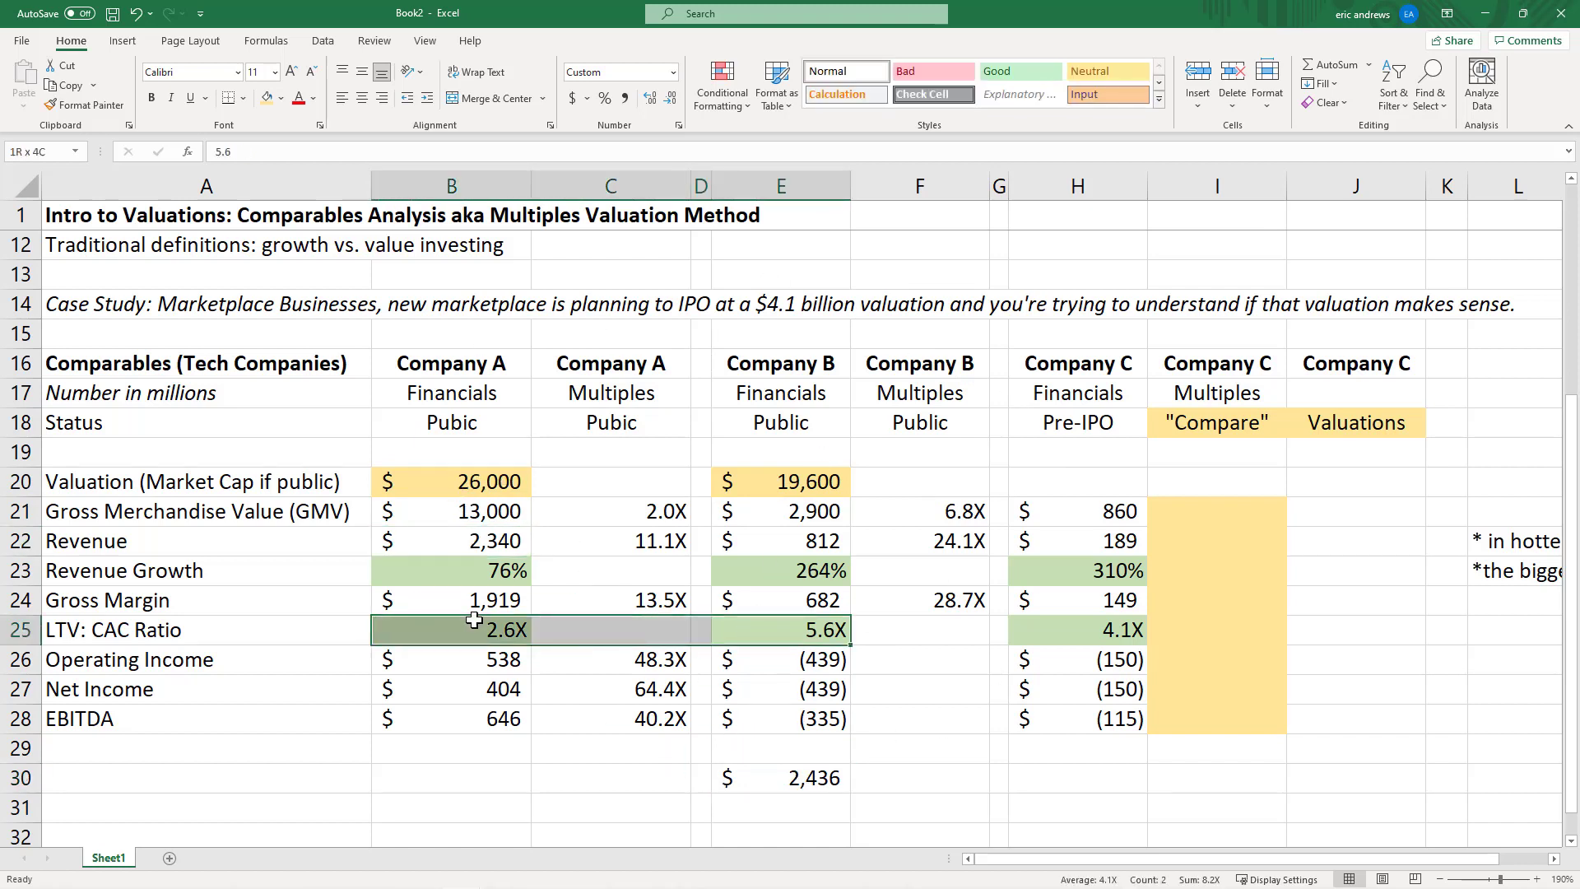
Clear the tripled revenue calculation from cell E30
{"action": "left_click", "coordinate": [787, 788]}
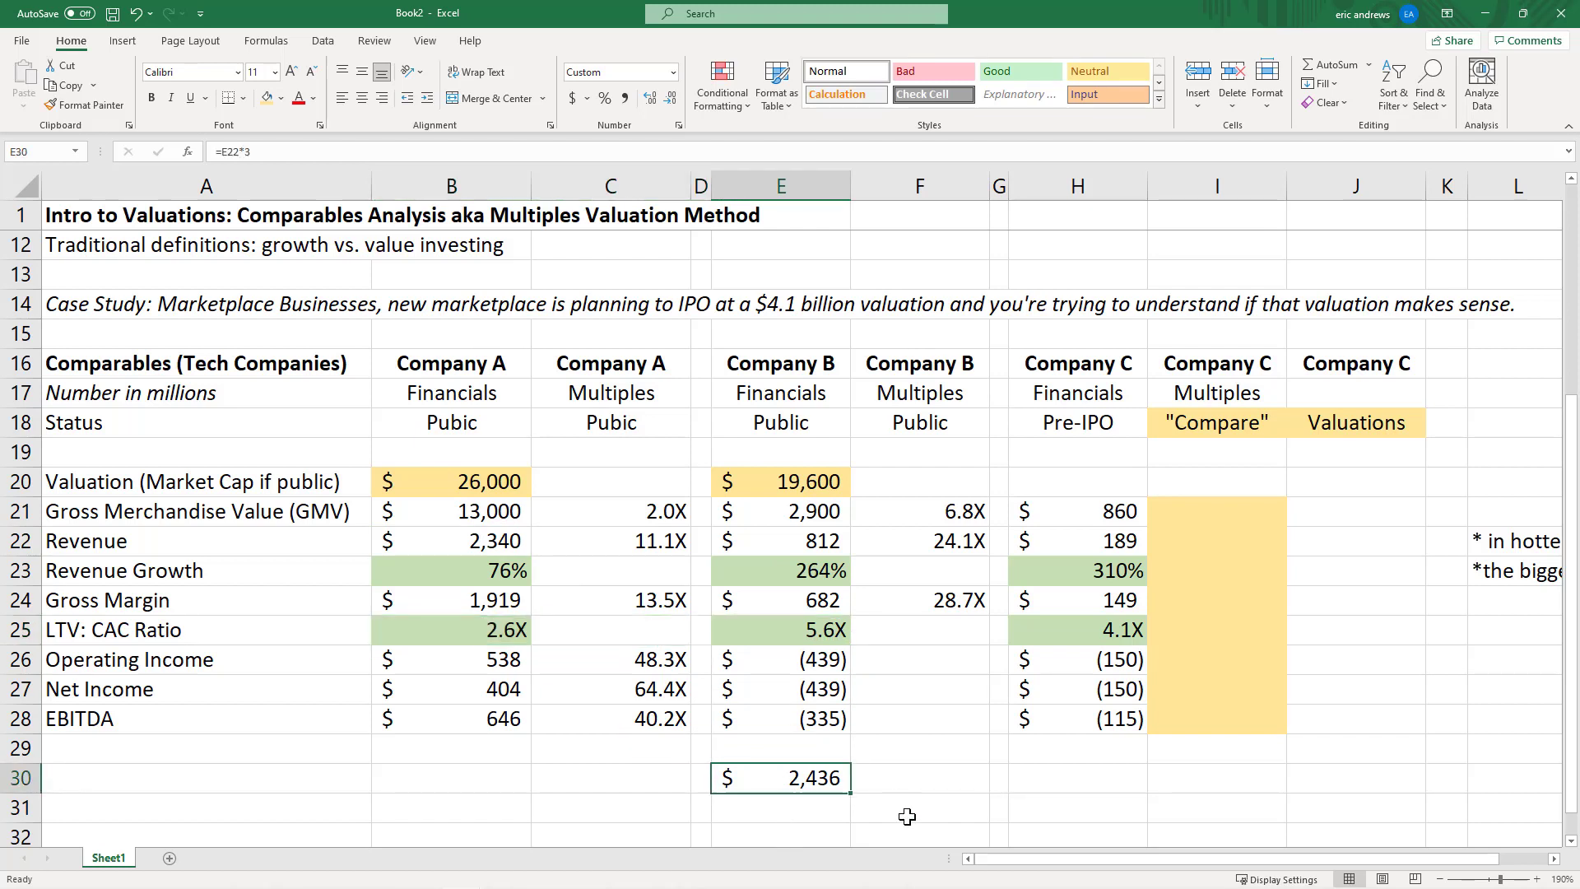
{"action": "key", "text": "Delete"}
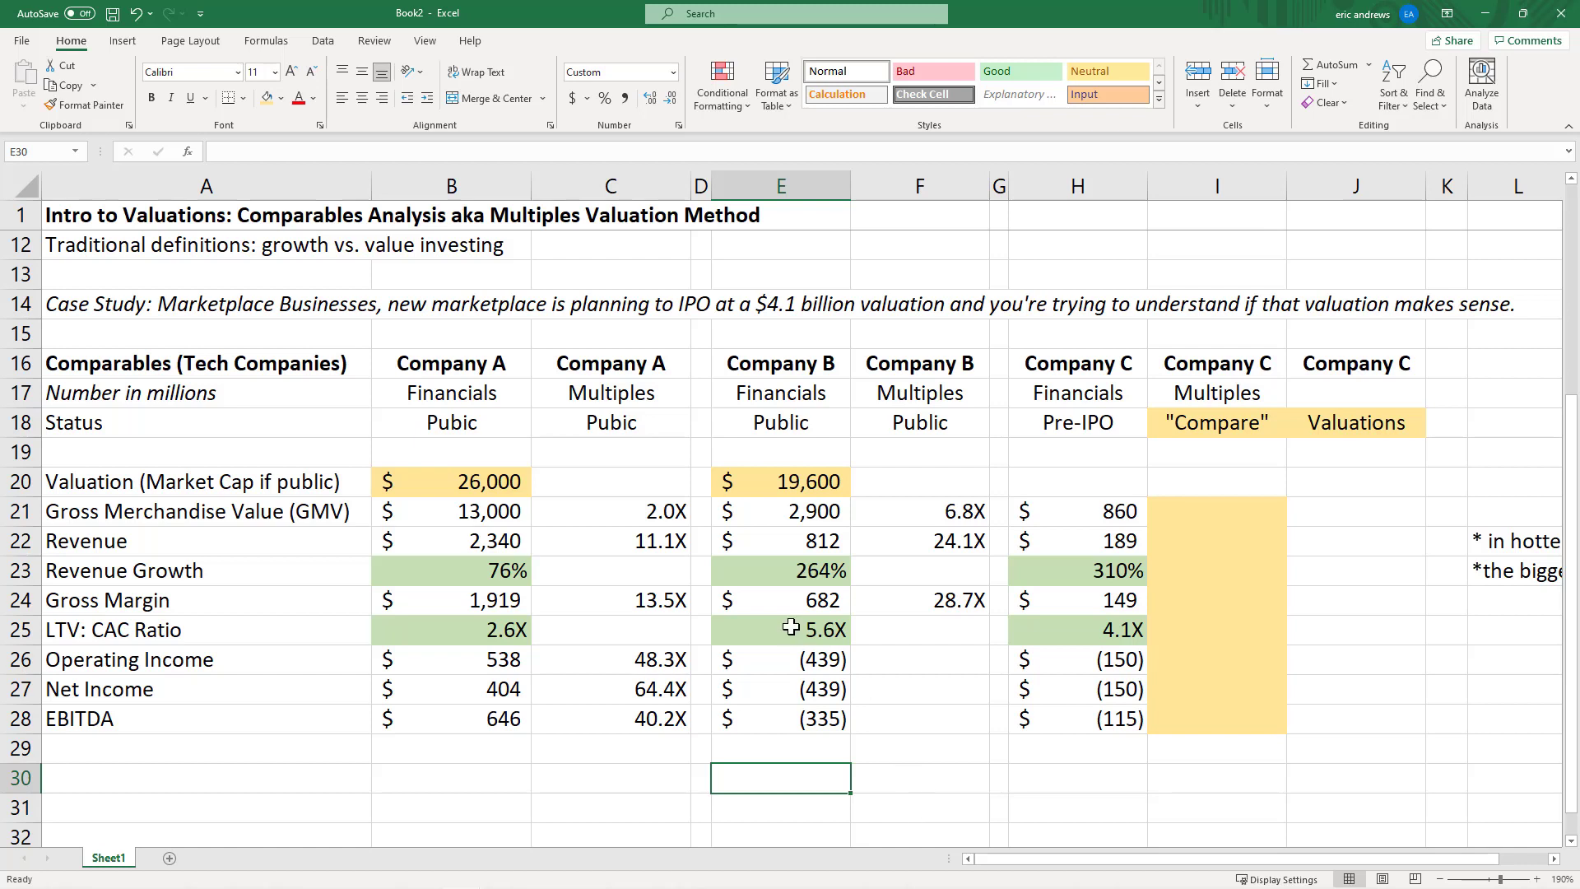
Examine Company B's multiples again in F21:F24, from GMV down to gross margin
{"action": "left_click_drag", "start_coordinate": [947, 514], "coordinate": [944, 541]}
{"action": "left_click", "coordinate": [944, 541]}
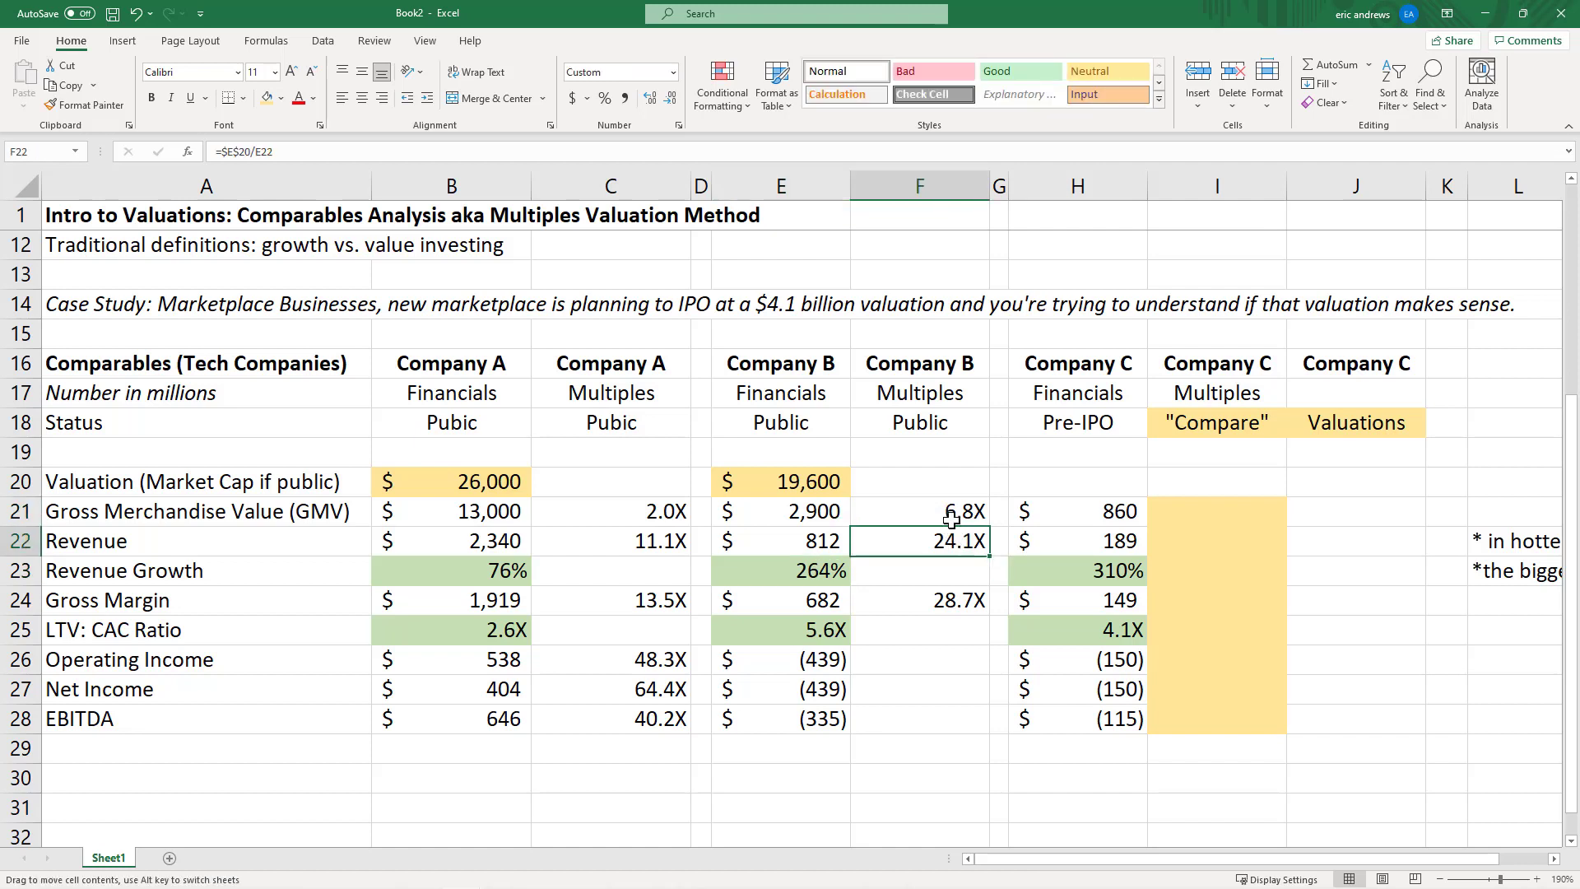
{"action": "left_click", "coordinate": [952, 515]}
{"action": "left_click", "coordinate": [943, 748]}
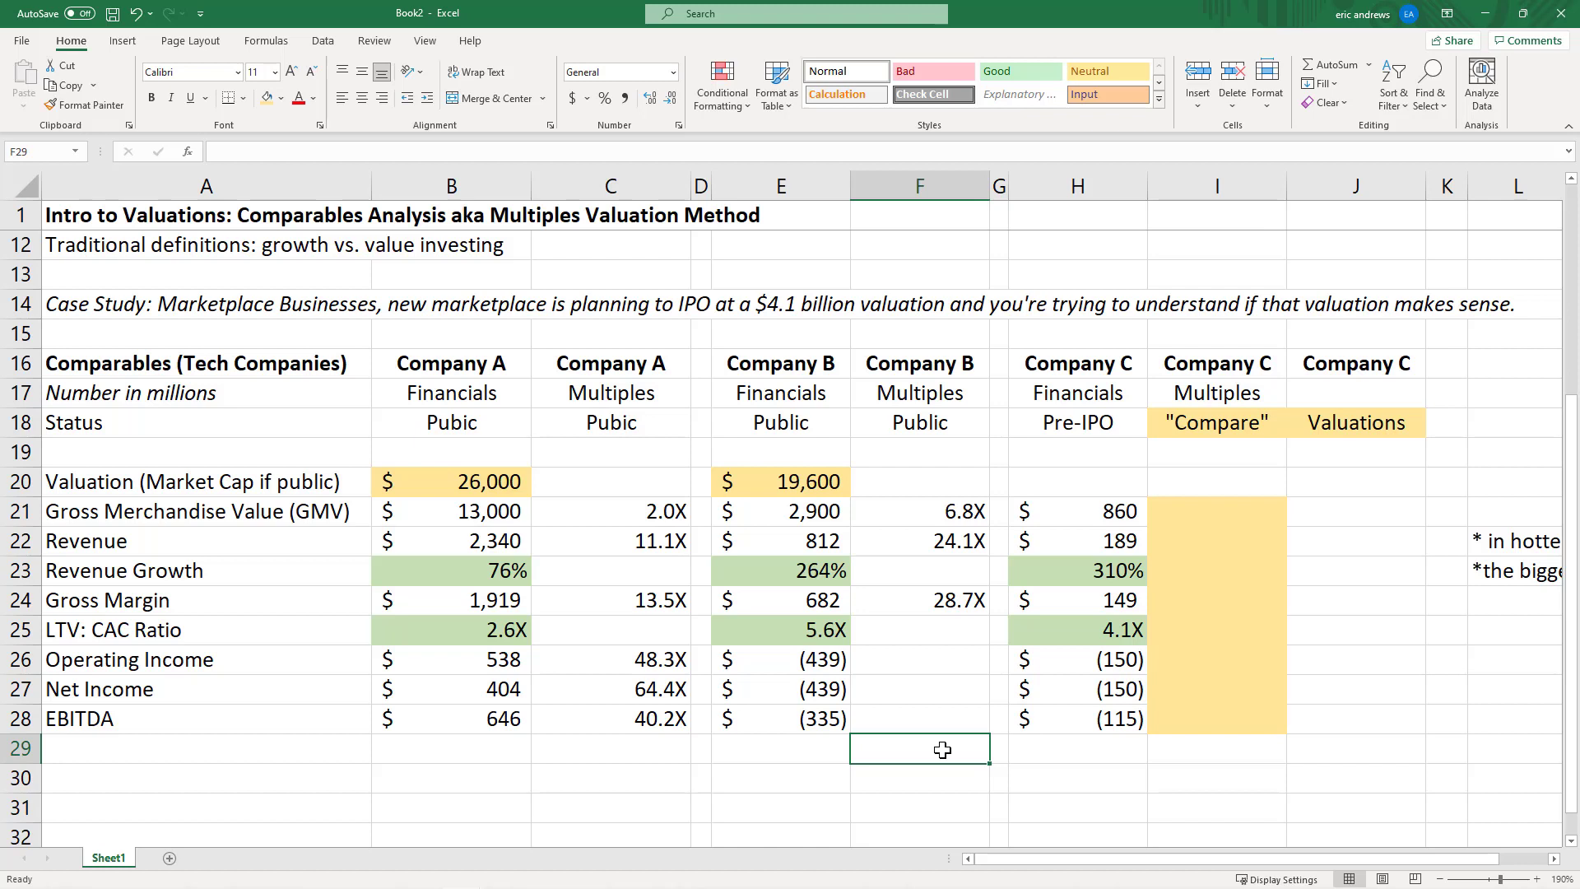
{"action": "left_click_drag", "start_coordinate": [952, 516], "coordinate": [945, 607]}
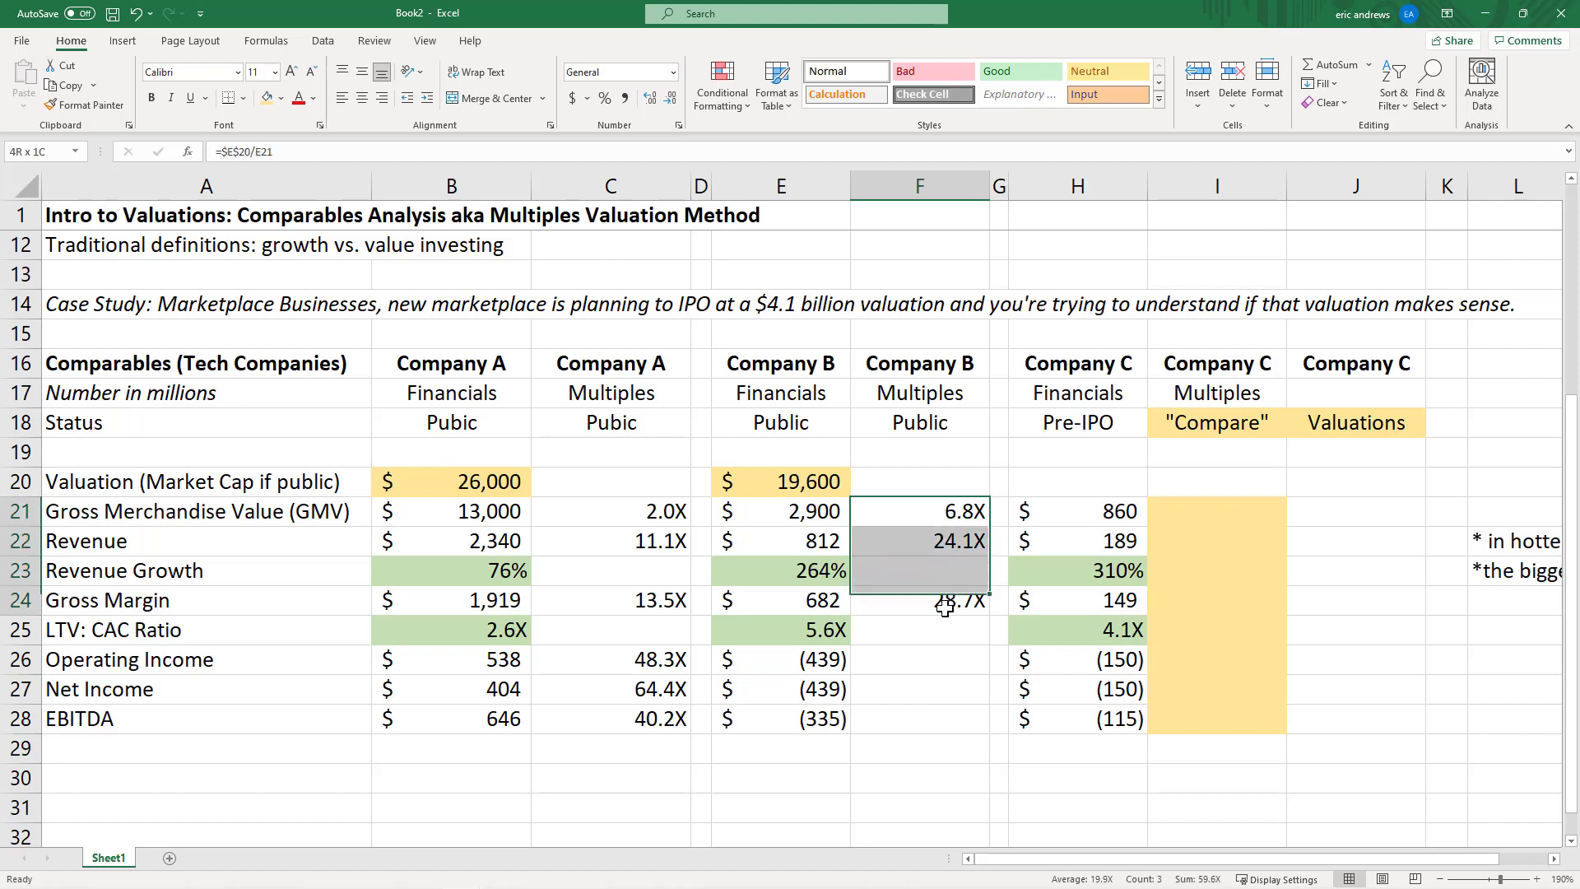
{"action": "left_click", "coordinate": [945, 607]}
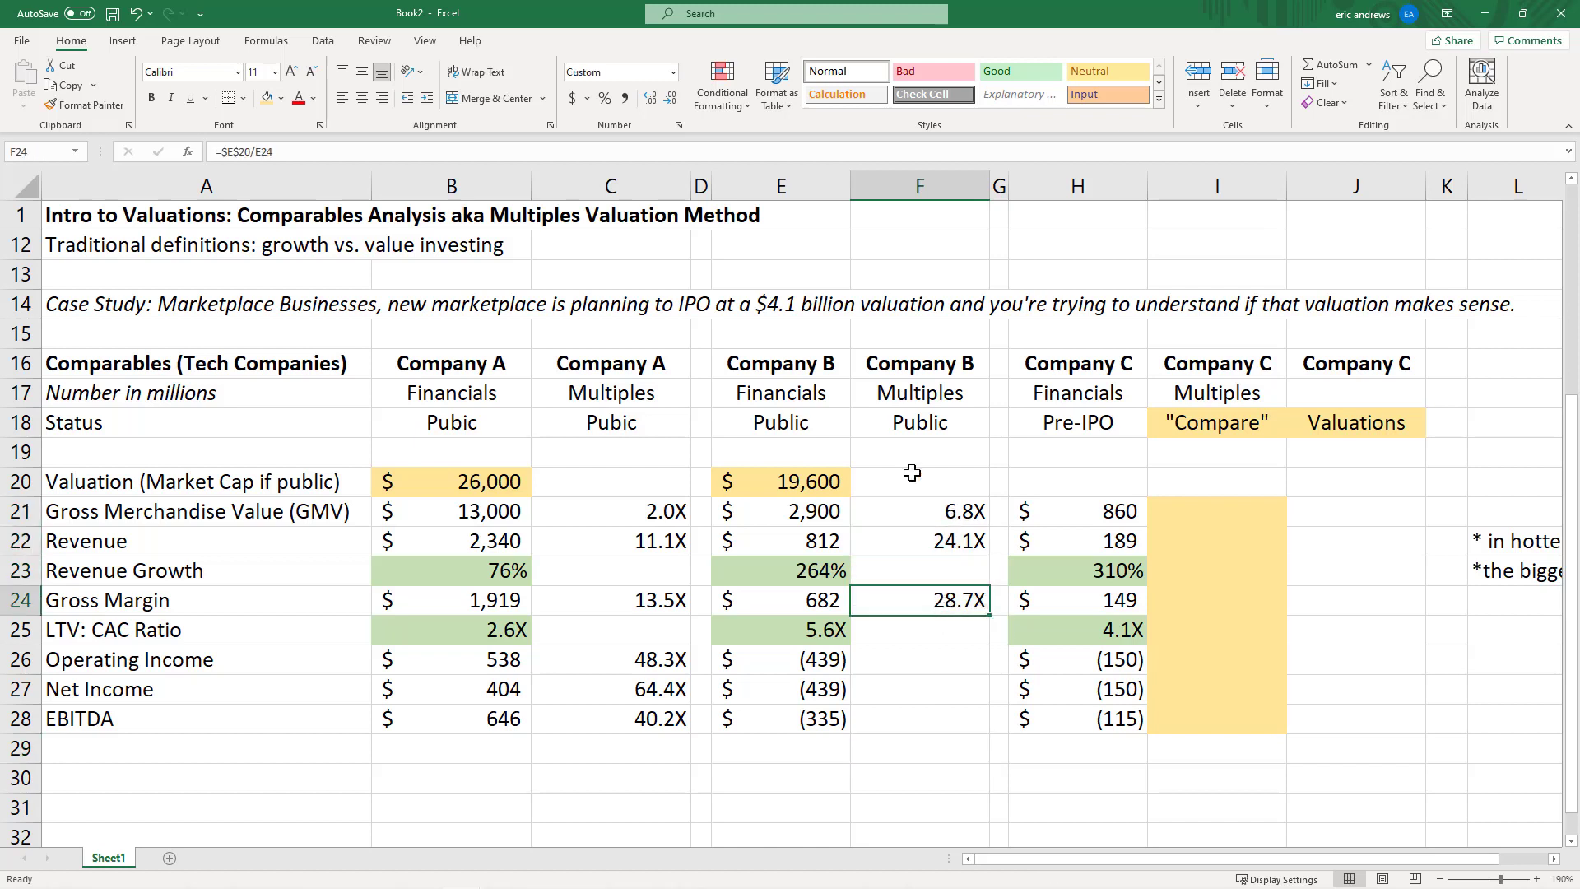
Compare Company A's and Company B's market caps in row 20 and their GMV multiples in row 21
{"action": "left_click", "coordinate": [798, 480]}
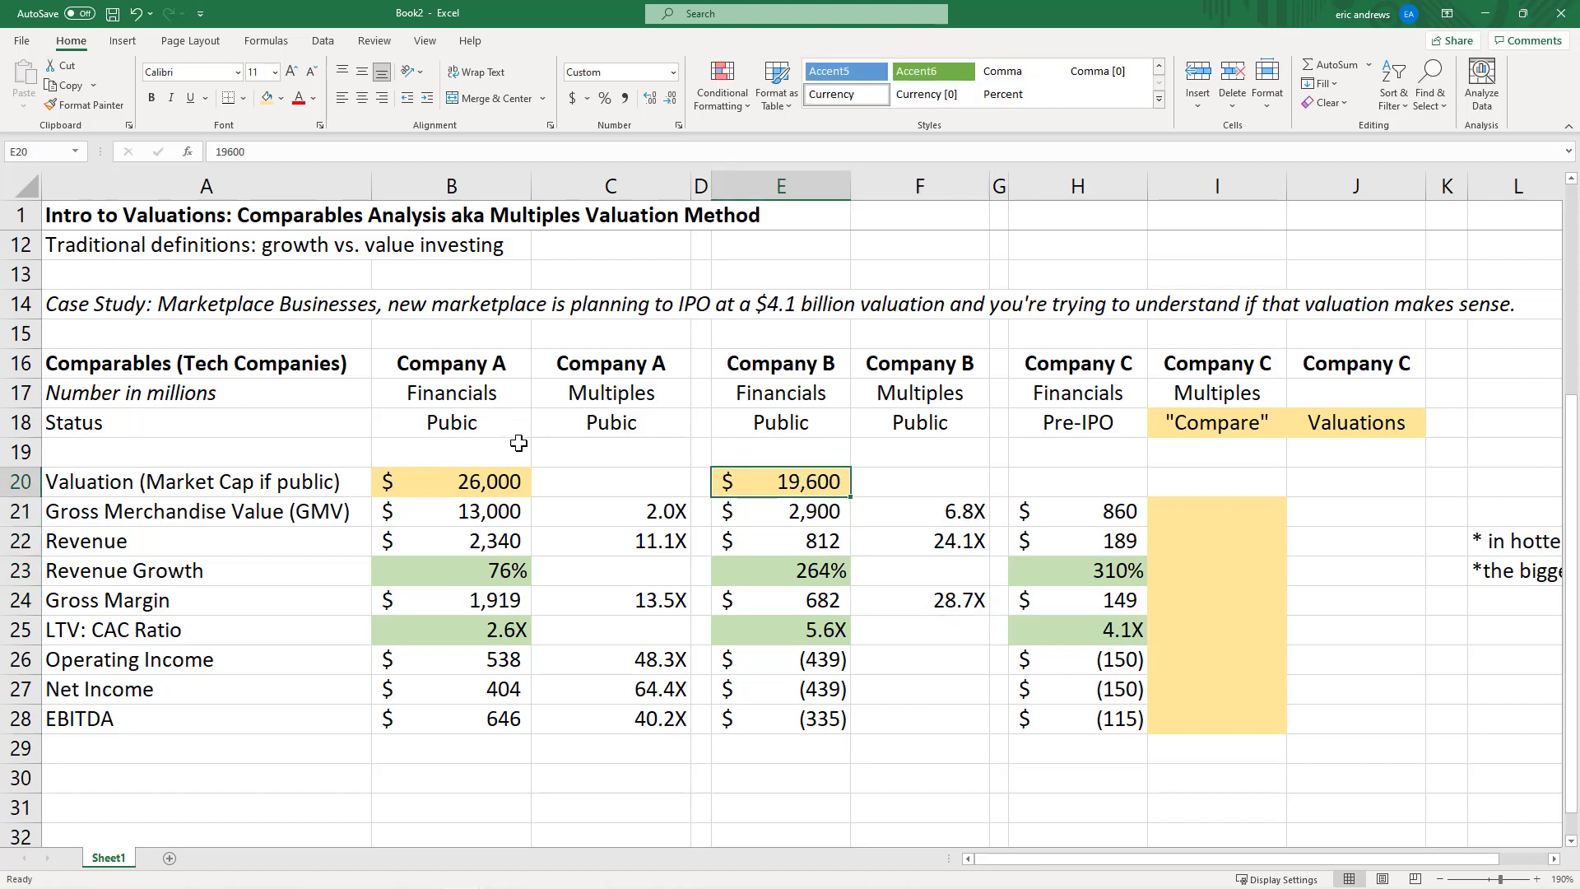
{"action": "left_click", "coordinate": [474, 477]}
{"action": "left_click", "coordinate": [767, 485]}
{"action": "left_click", "coordinate": [1085, 514]}
{"action": "left_click", "coordinate": [930, 514]}
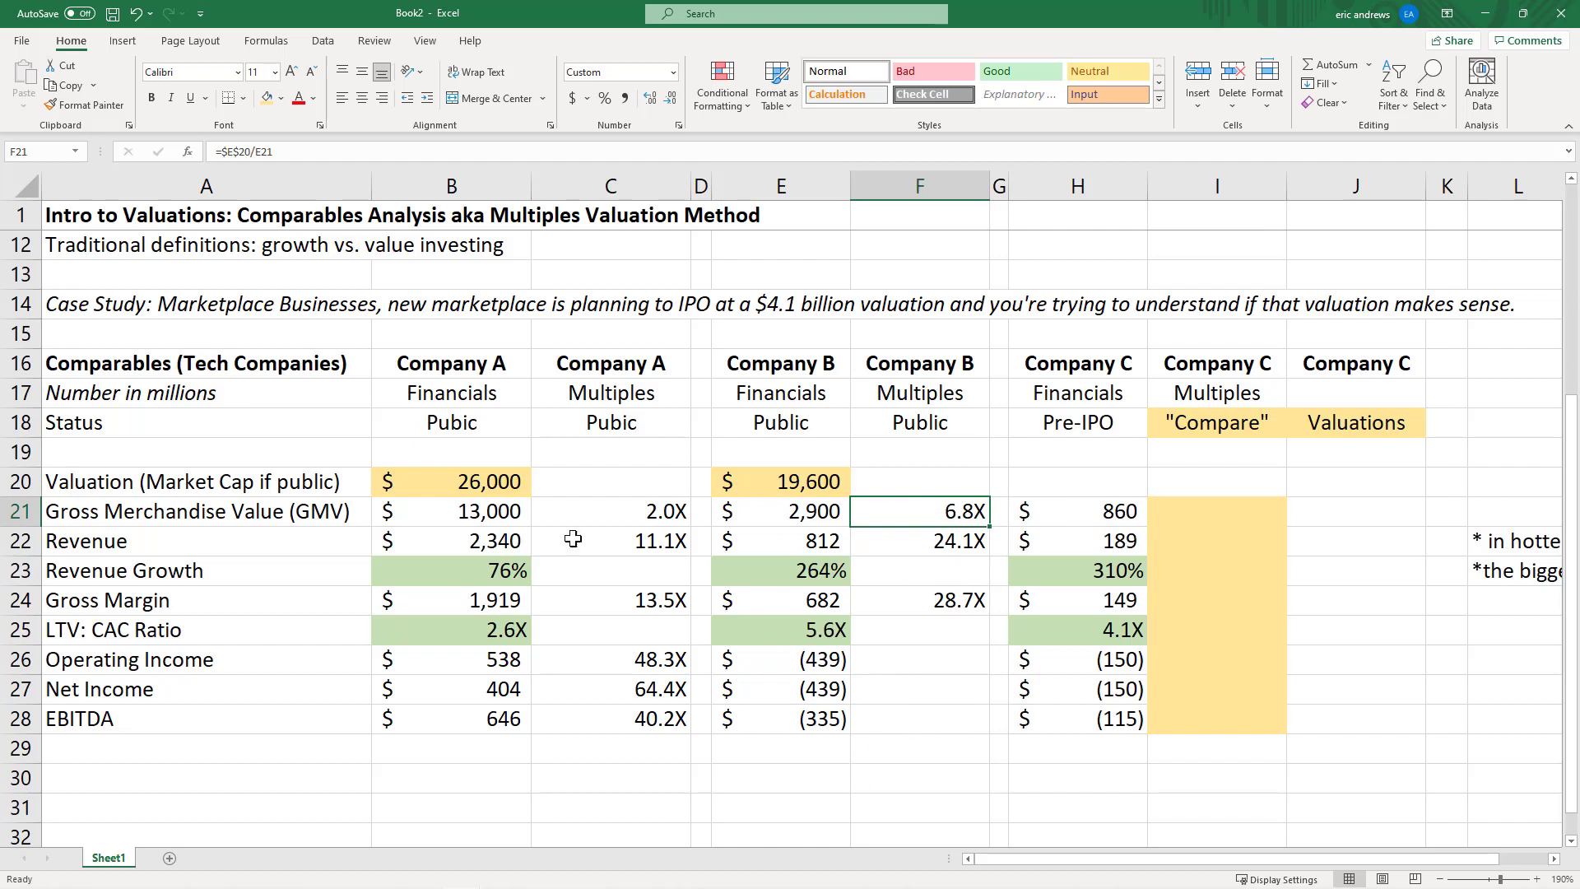
{"action": "left_click", "coordinate": [573, 511]}
{"action": "left_click", "coordinate": [923, 511]}
{"action": "left_click", "coordinate": [1031, 507]}
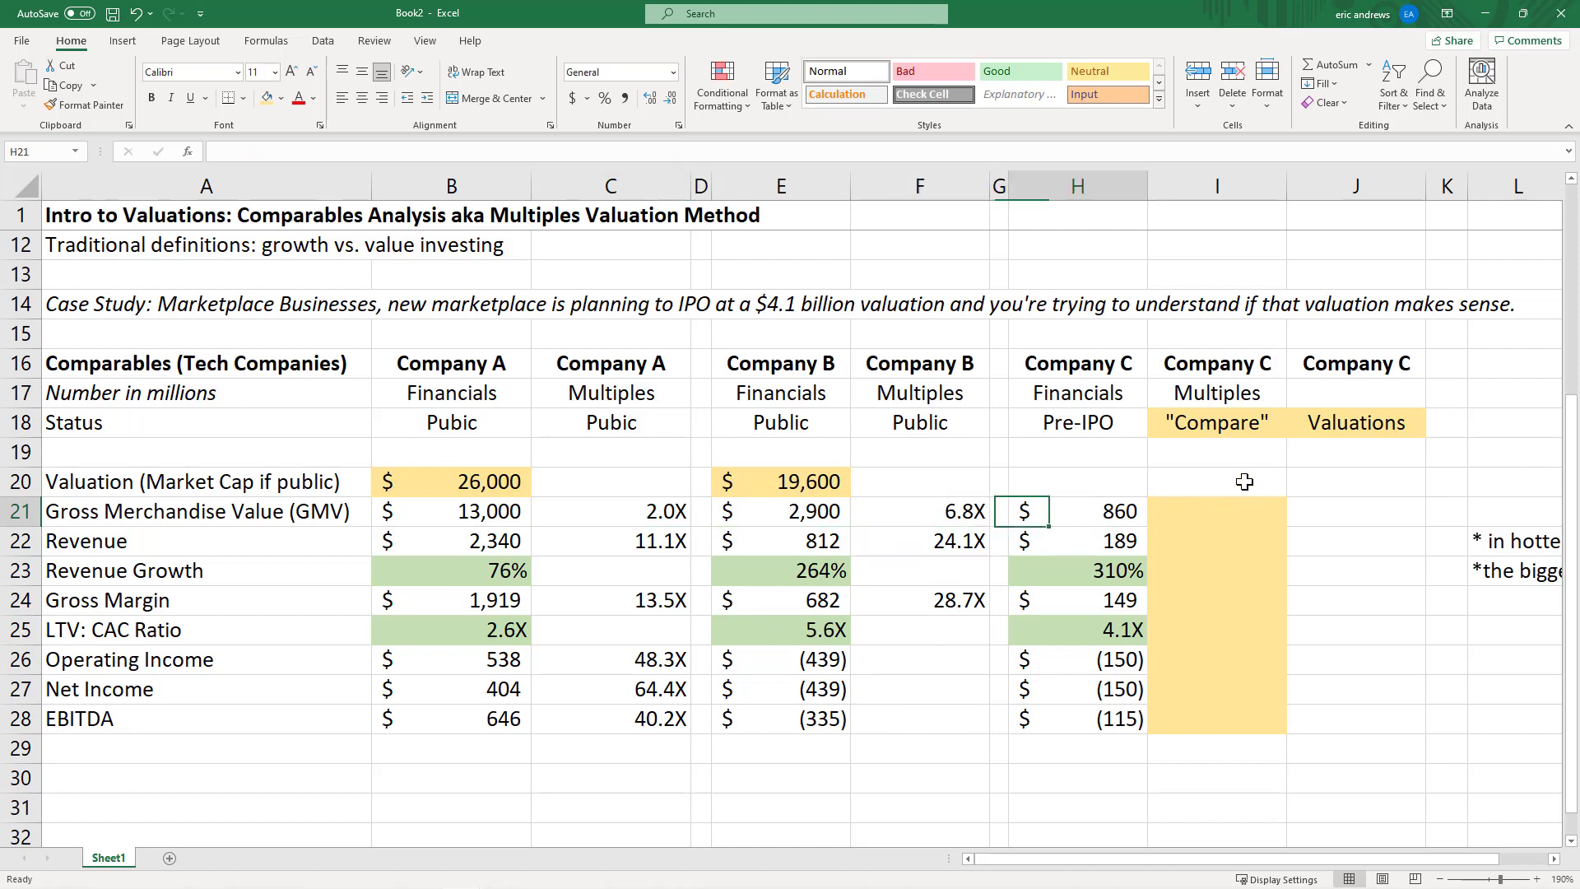
Examine Company C's financials in H21:H28 and the empty "Compare" multiples column beside them
{"action": "left_click", "coordinate": [1242, 506]}
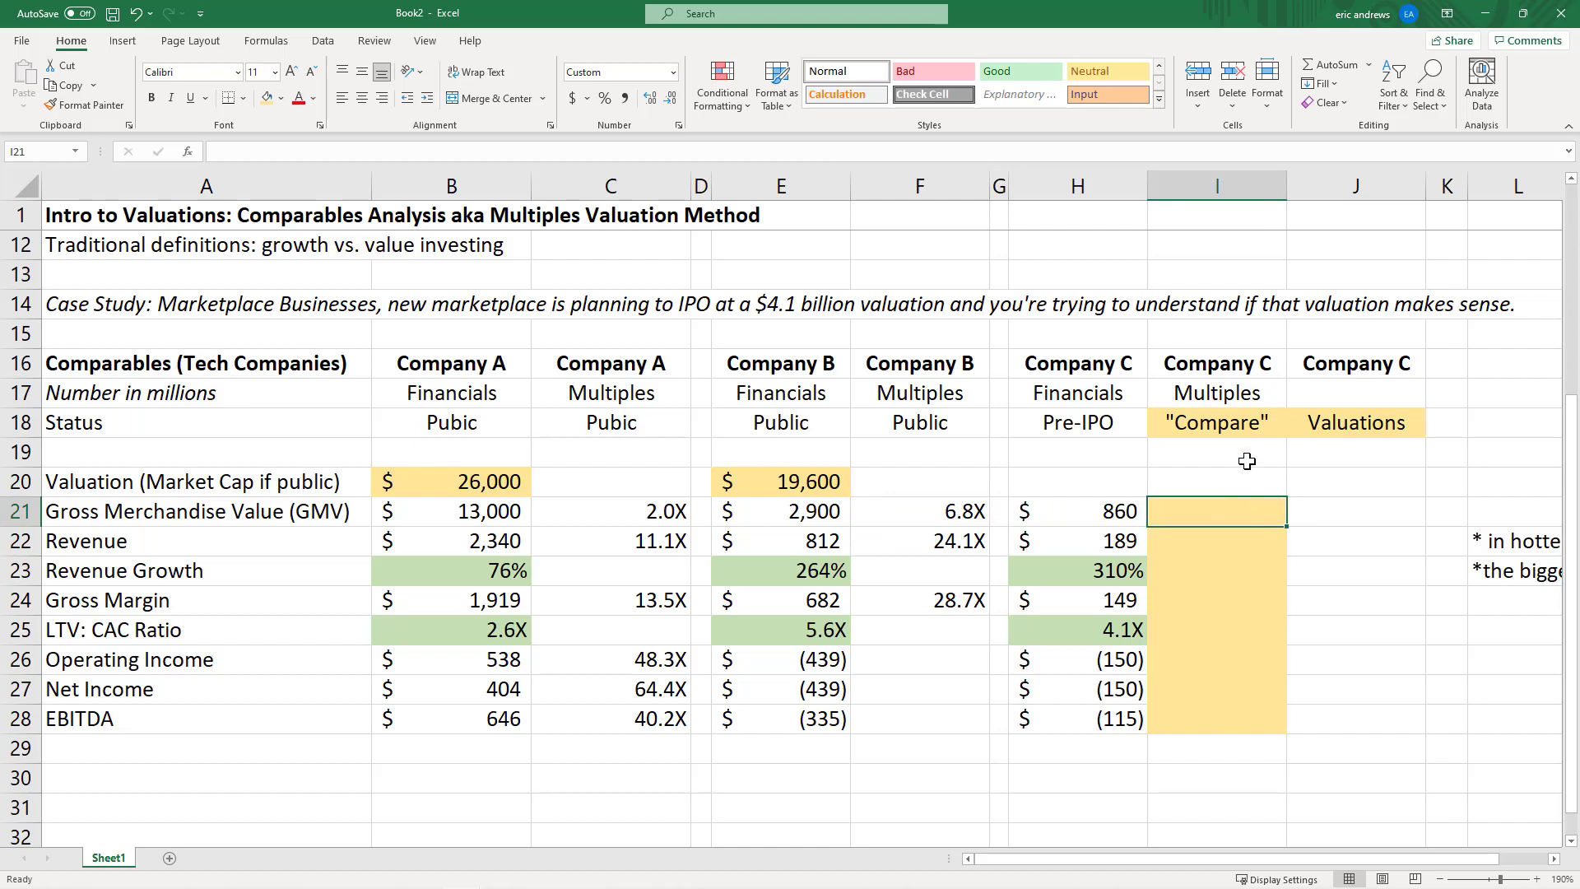
{"action": "left_click_drag", "start_coordinate": [1092, 511], "coordinate": [1109, 716]}
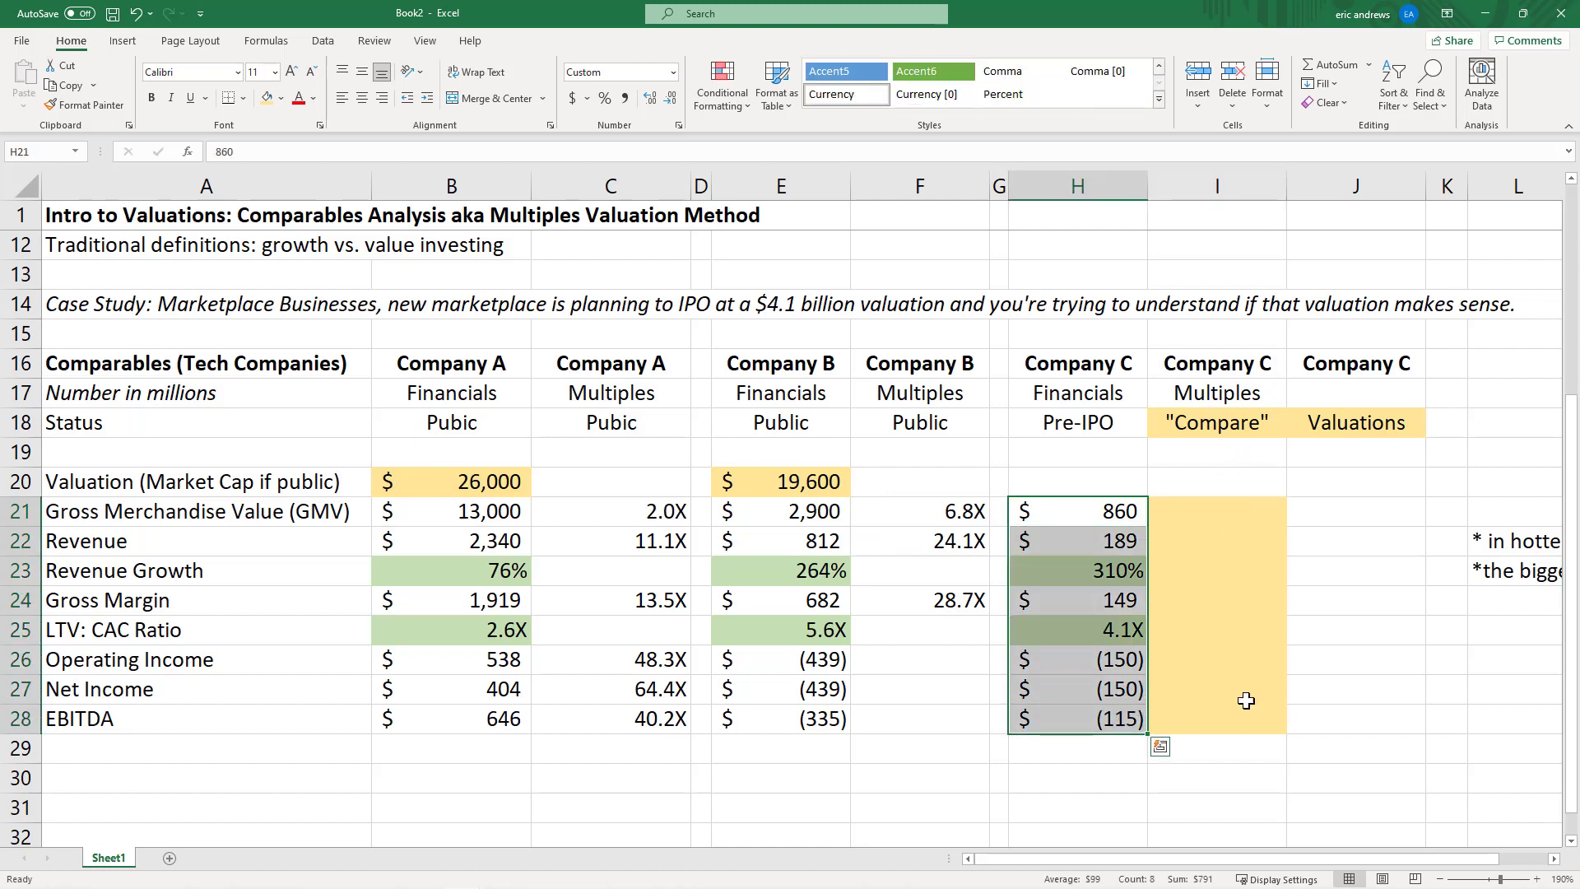
{"action": "left_click", "coordinate": [1088, 519]}
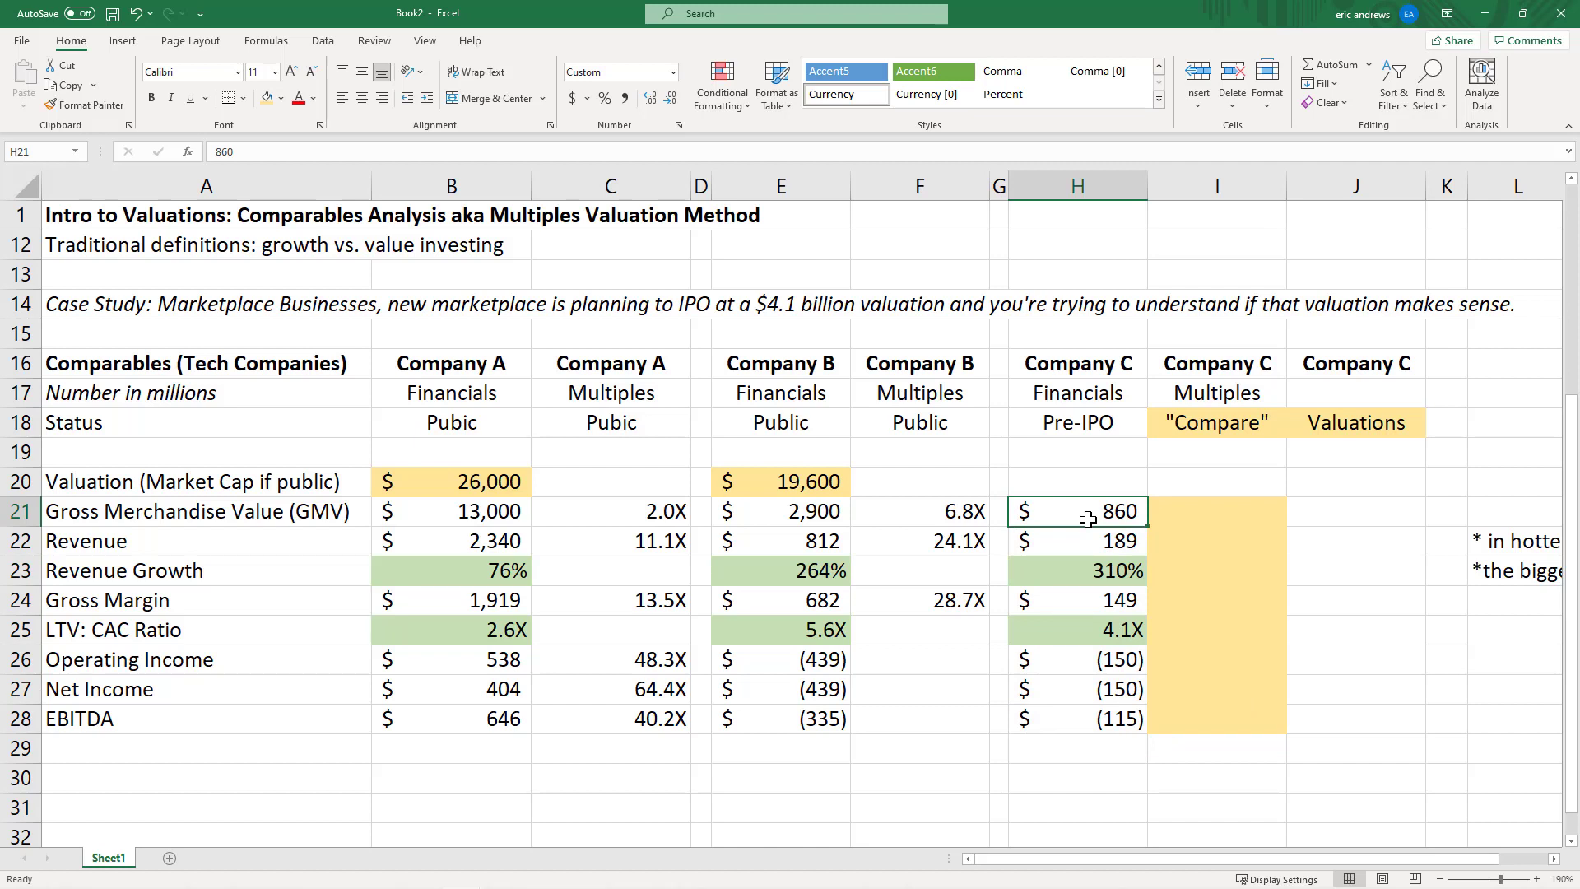
Change Company C's status in H18 to "Just IPO'd"
{"action": "left_click", "coordinate": [1069, 423]}
{"action": "type", "text": "Just"}
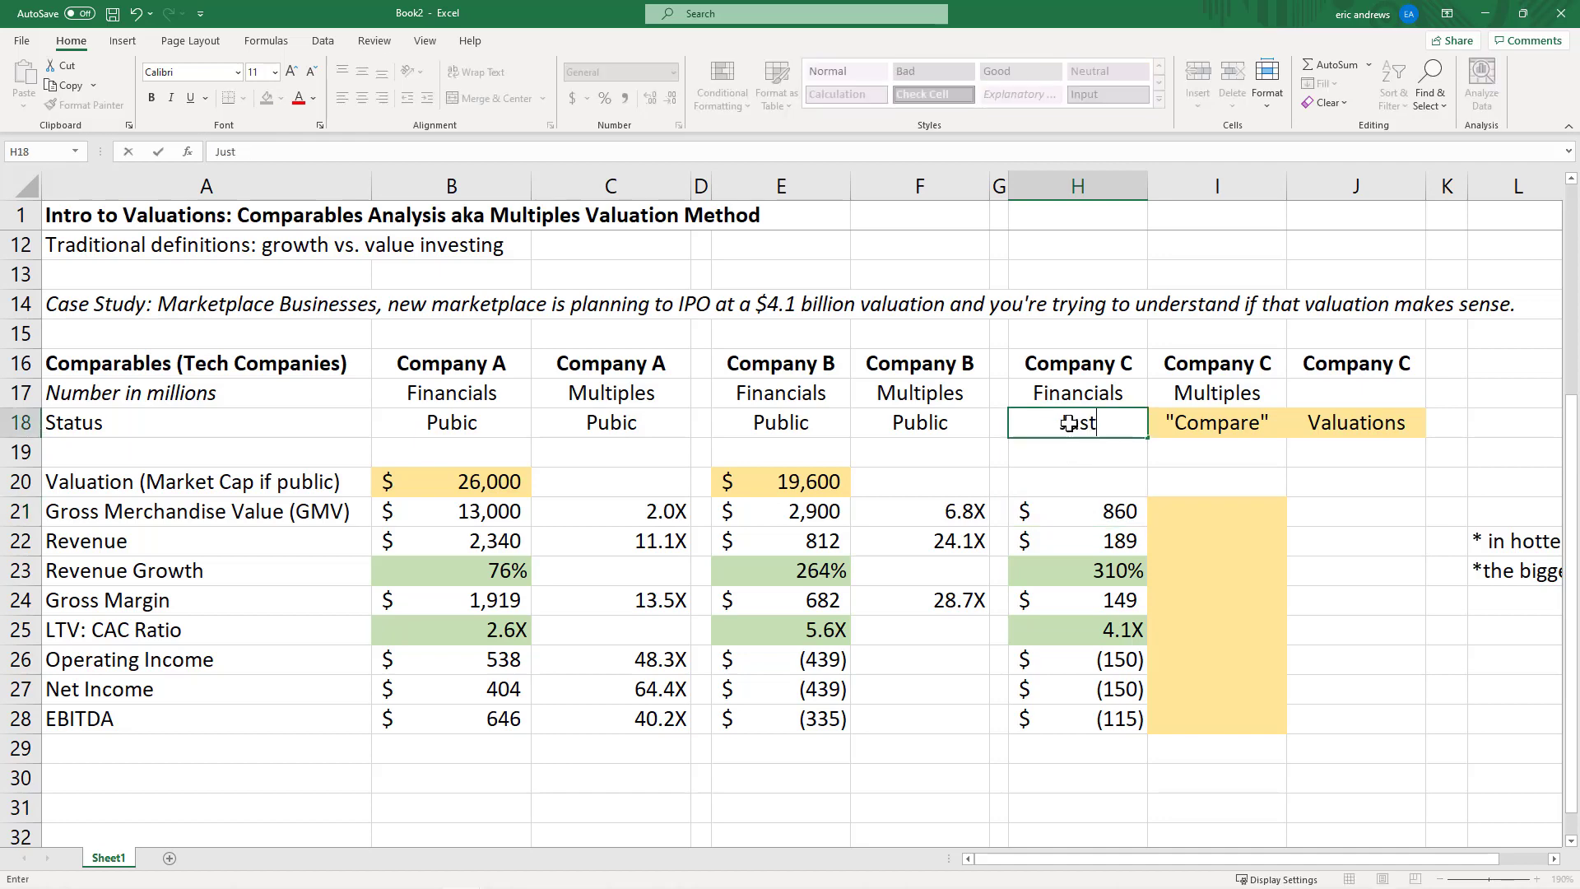
{"action": "type", "text": " IPO'd"}
{"action": "key", "text": "Return"}
{"action": "key", "text": "Return"}
{"action": "key", "text": "Return"}
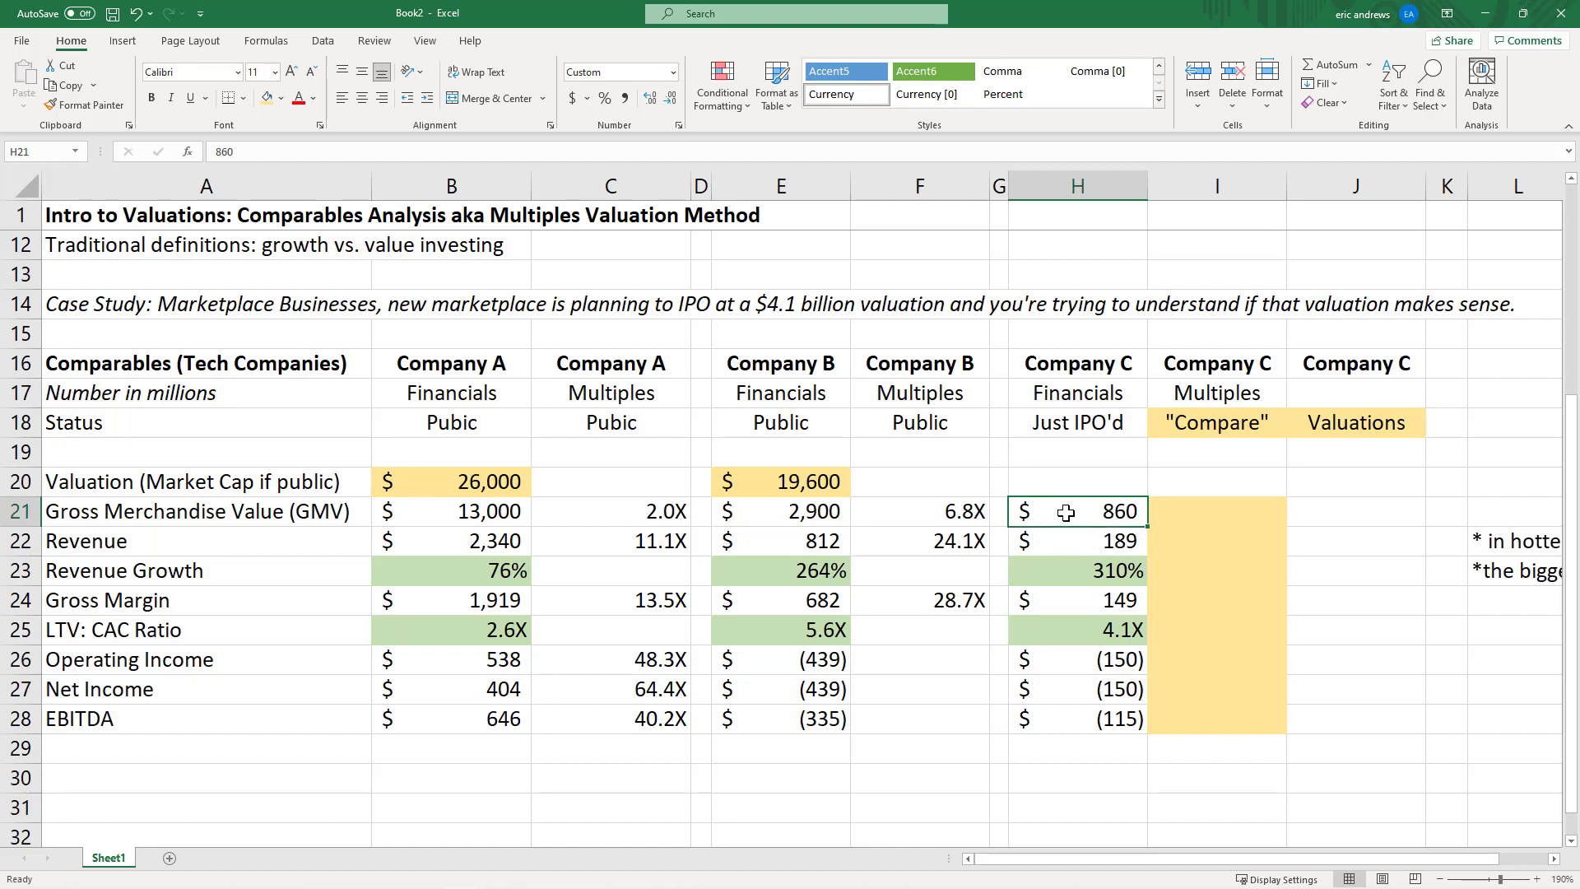
Examine Company C's revenue, revenue growth, gross margin and LTV: CAC ratio in H22:H25
{"action": "left_click", "coordinate": [1081, 541]}
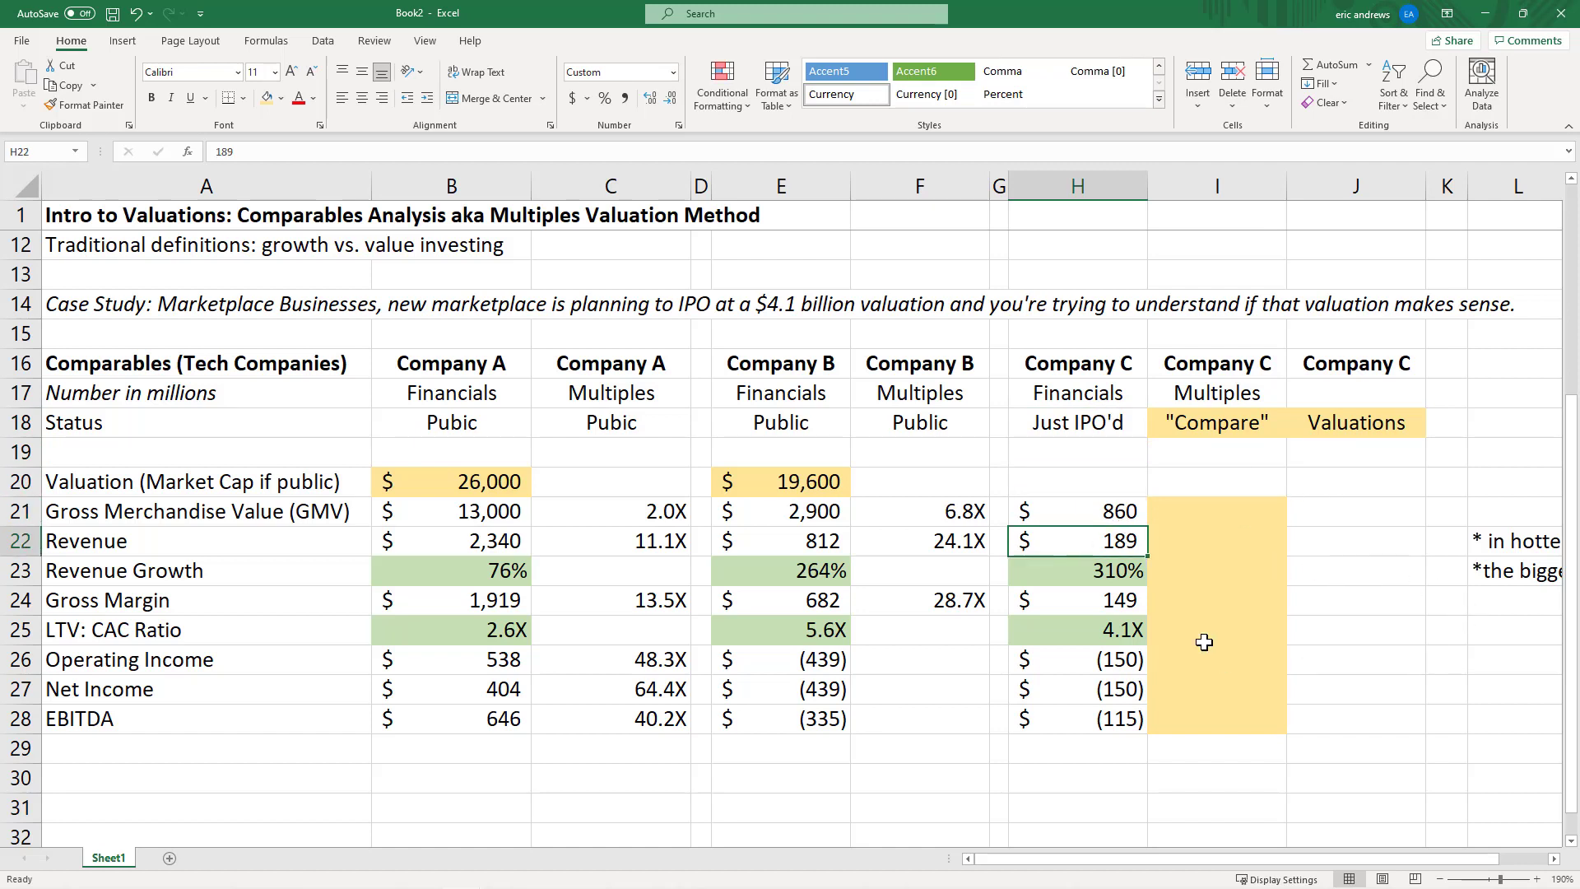
{"action": "left_click", "coordinate": [1124, 578]}
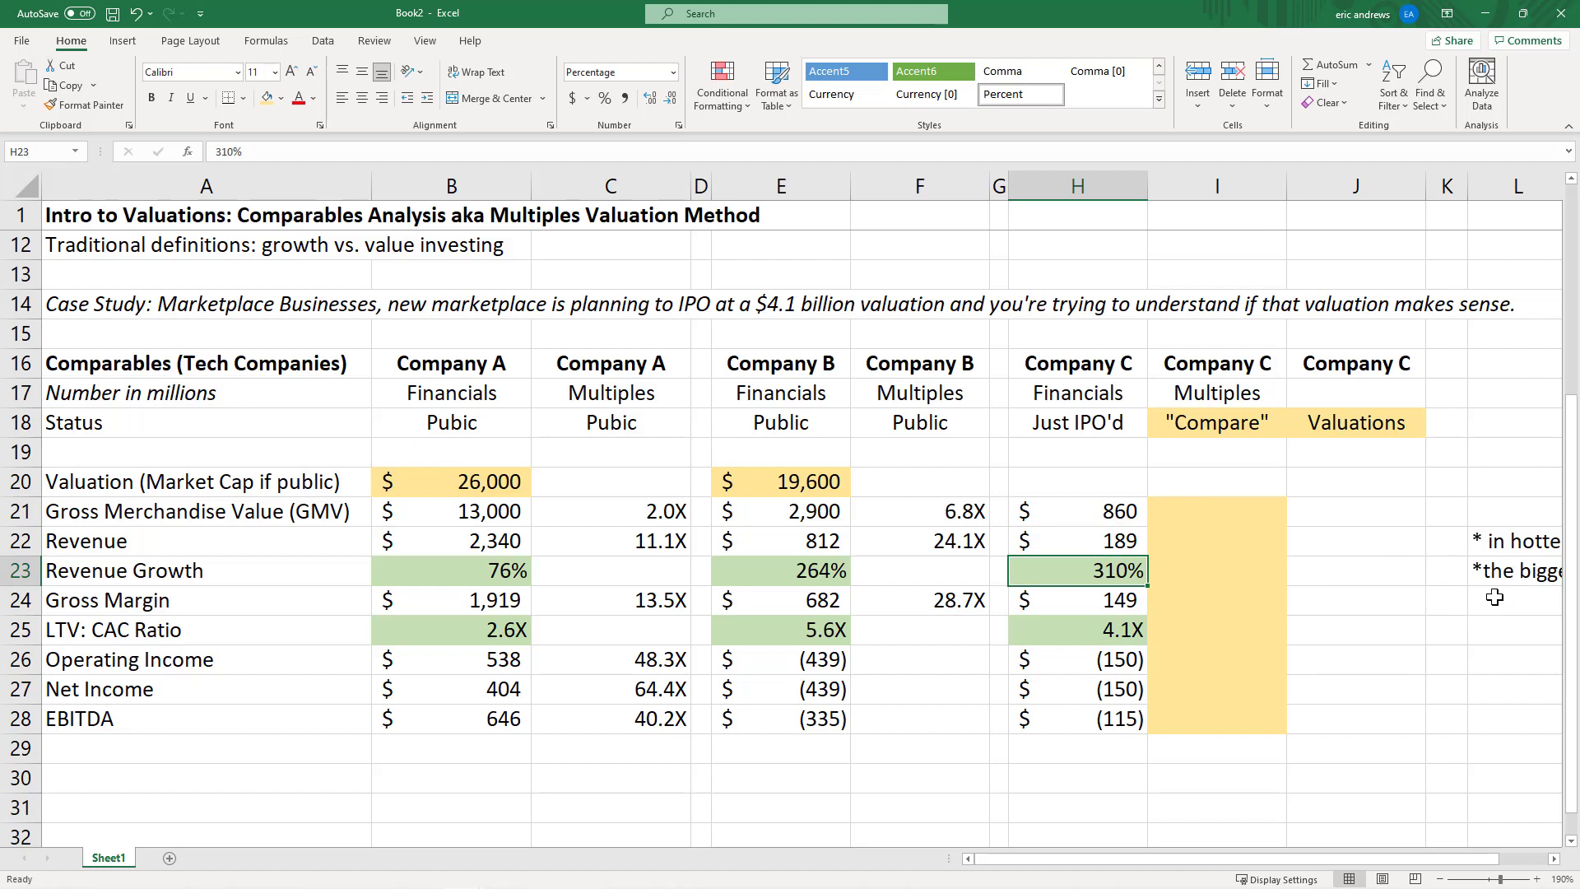
{"action": "left_click", "coordinate": [1102, 606]}
{"action": "left_click", "coordinate": [1086, 631]}
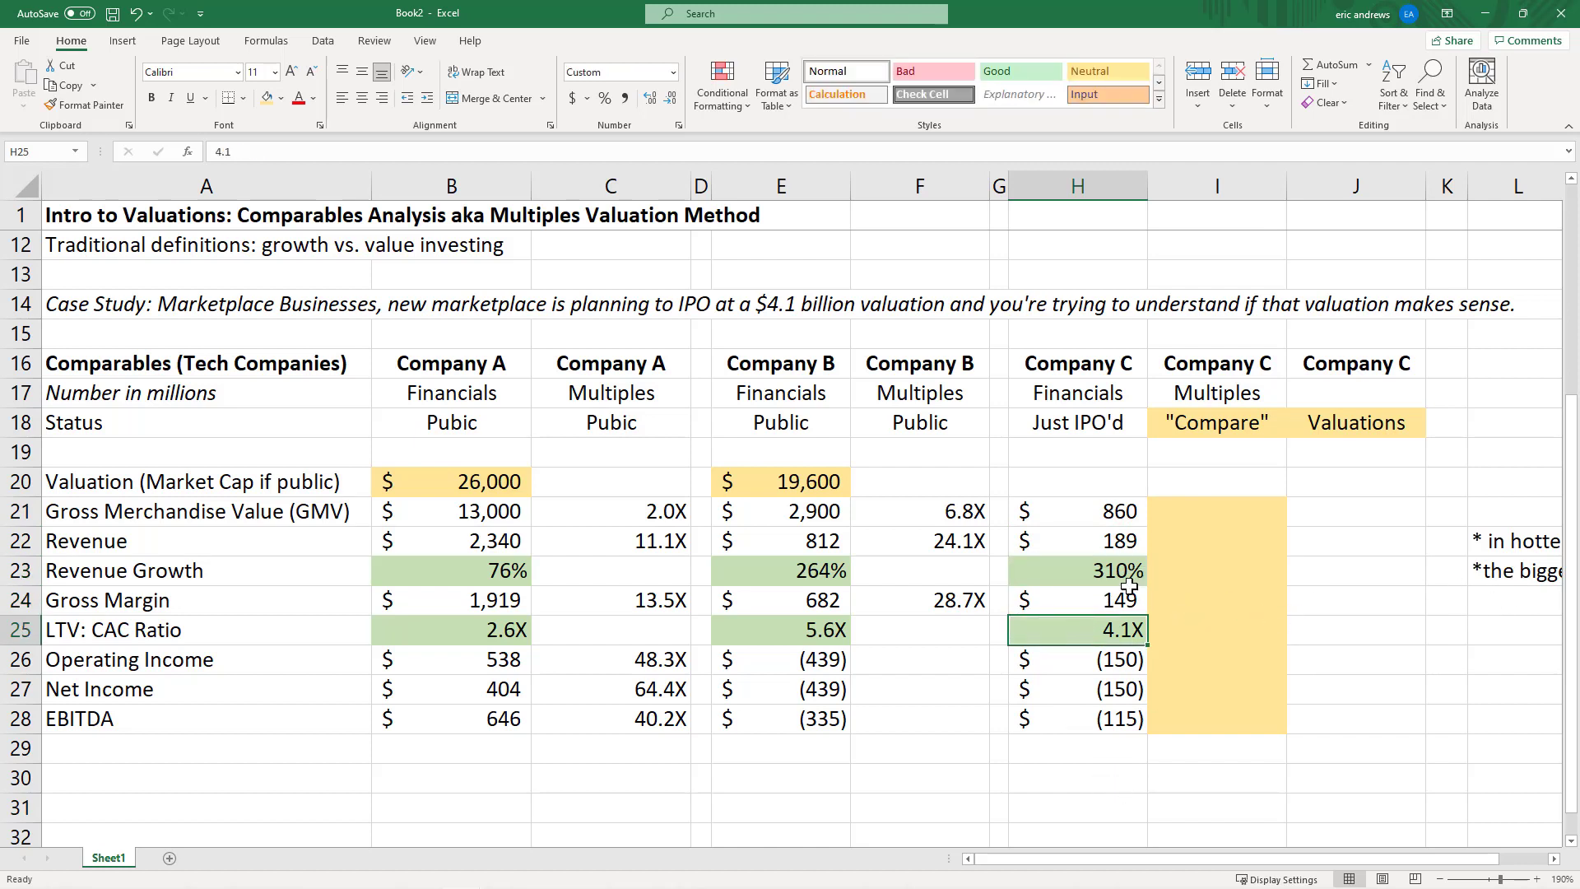
{"action": "left_click", "coordinate": [1091, 601]}
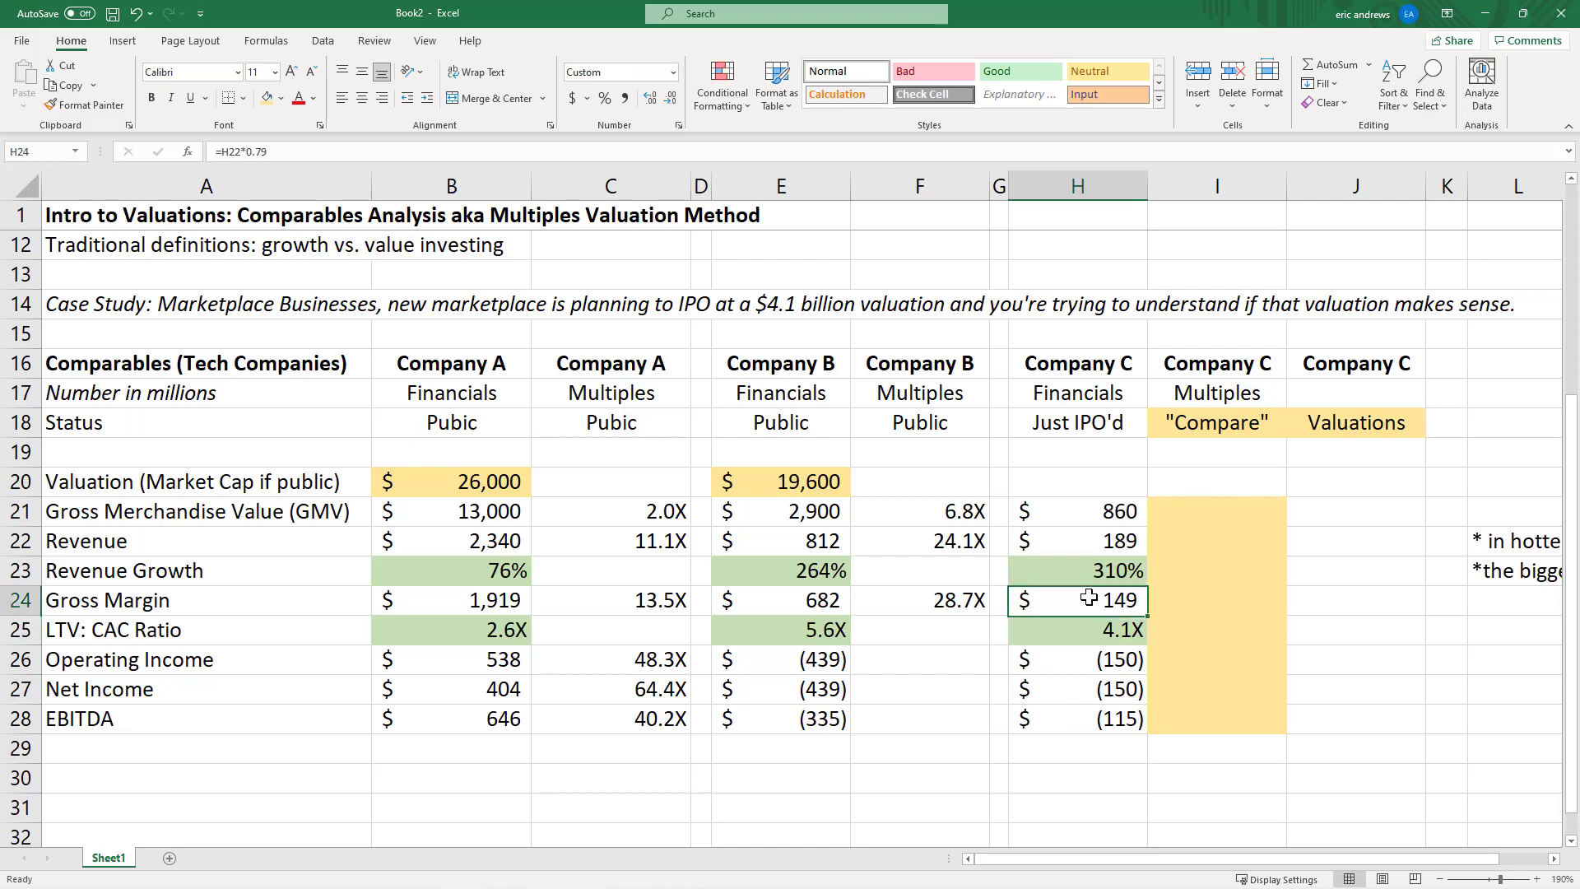
{"action": "left_click", "coordinate": [1163, 517]}
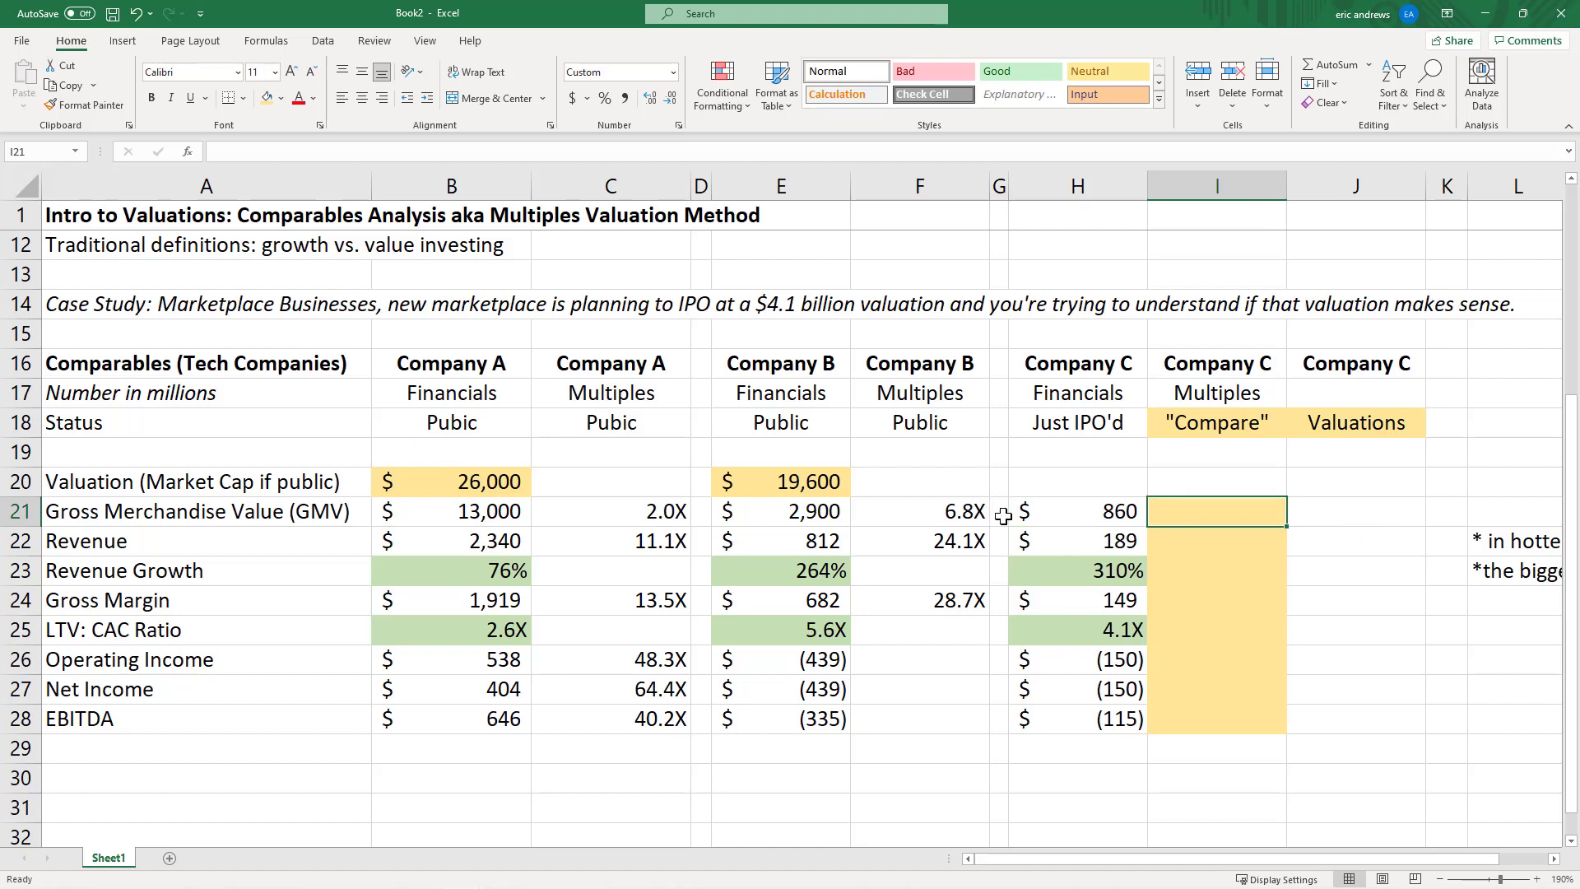
Compare Company A's and Company B's GMV multiples in row 21 alongside each company's revenue growth and LTV: CAC ratio
{"action": "left_click", "coordinate": [967, 517]}
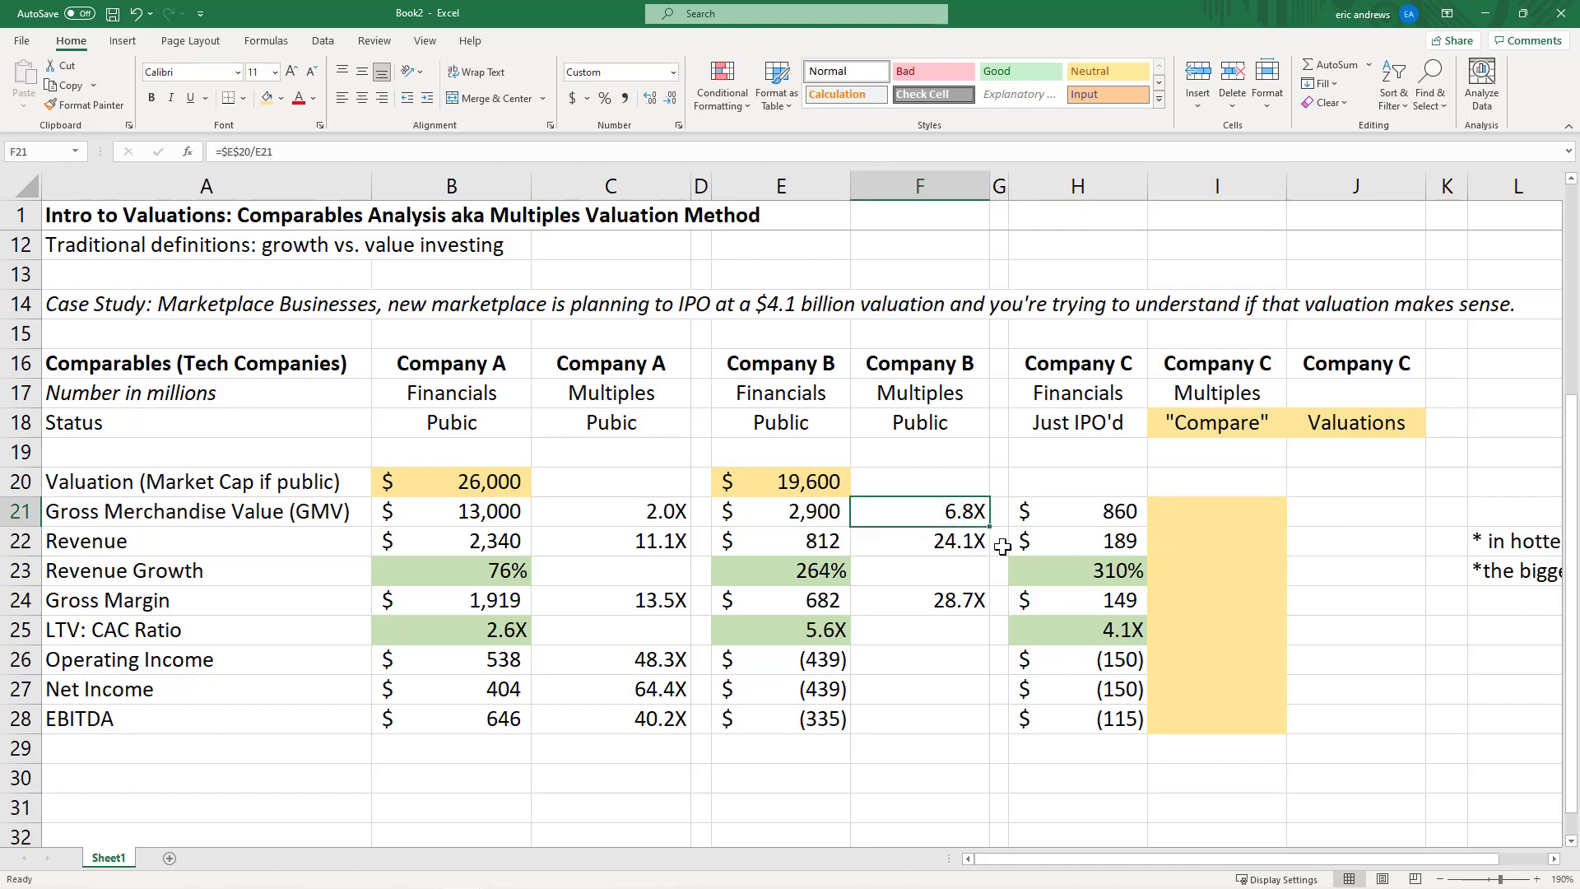
{"action": "left_click", "coordinate": [609, 511]}
{"action": "left_click", "coordinate": [822, 512]}
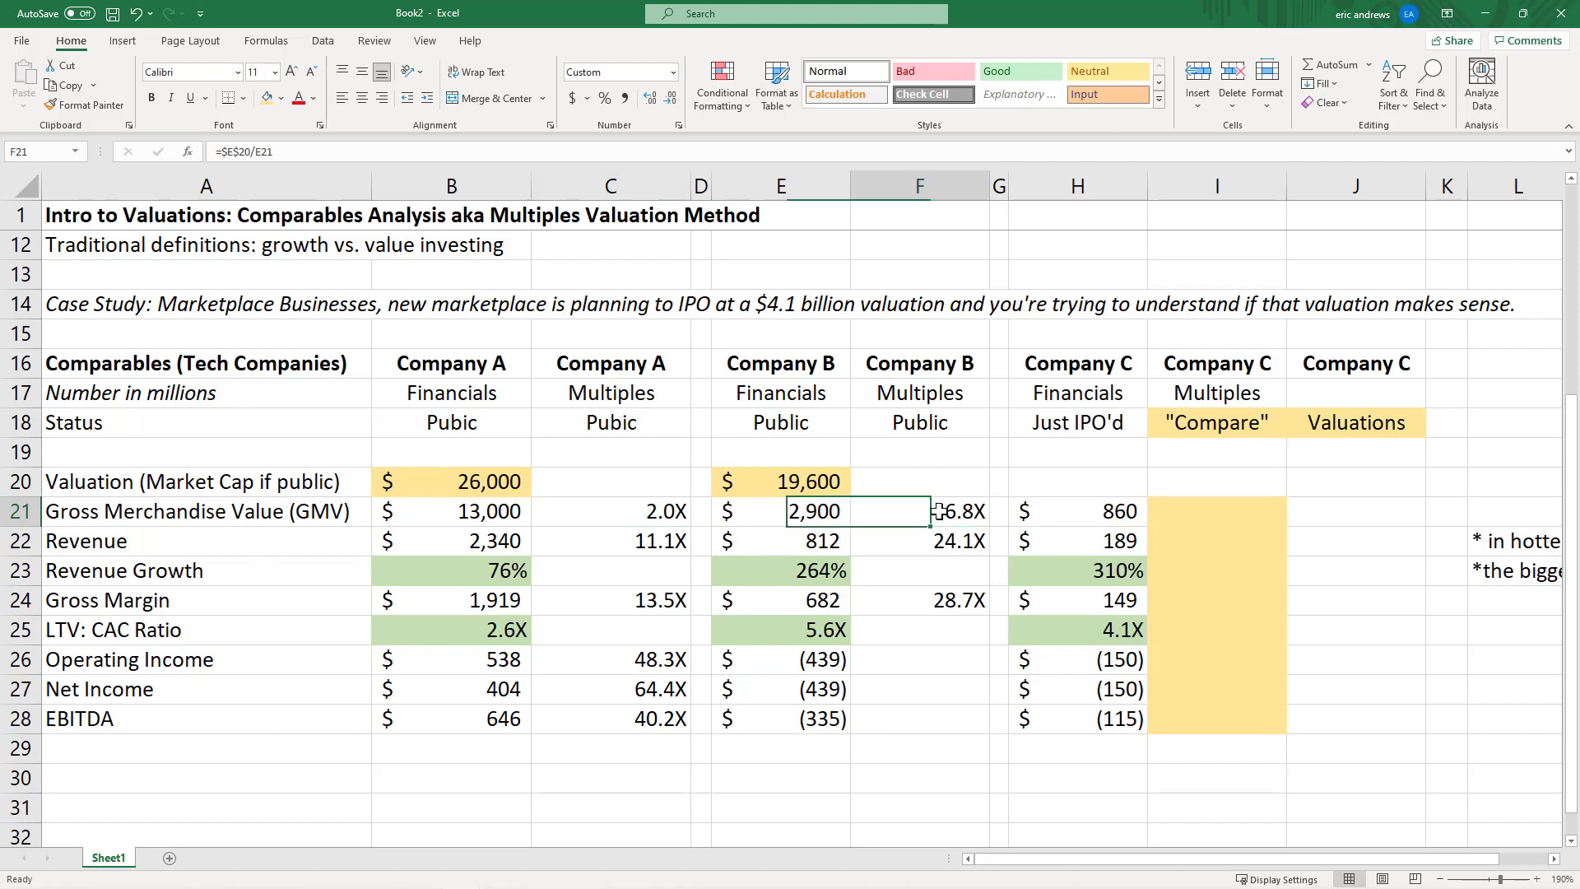
{"action": "left_click", "coordinate": [947, 512]}
{"action": "left_click", "coordinate": [642, 517]}
{"action": "left_click", "coordinate": [477, 571]}
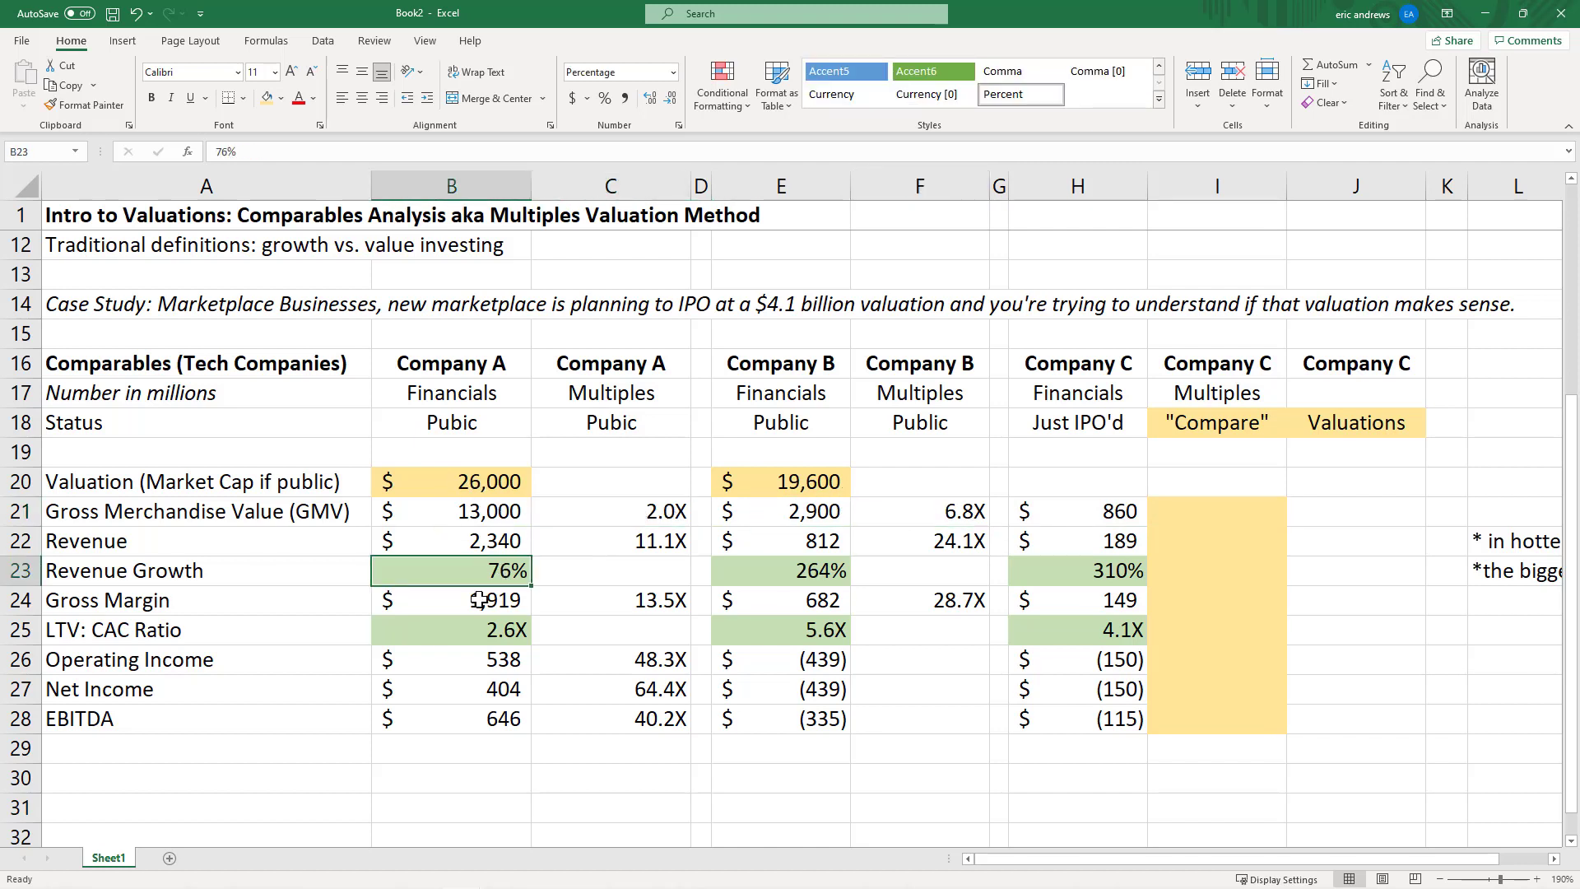
{"action": "left_click", "coordinate": [478, 634]}
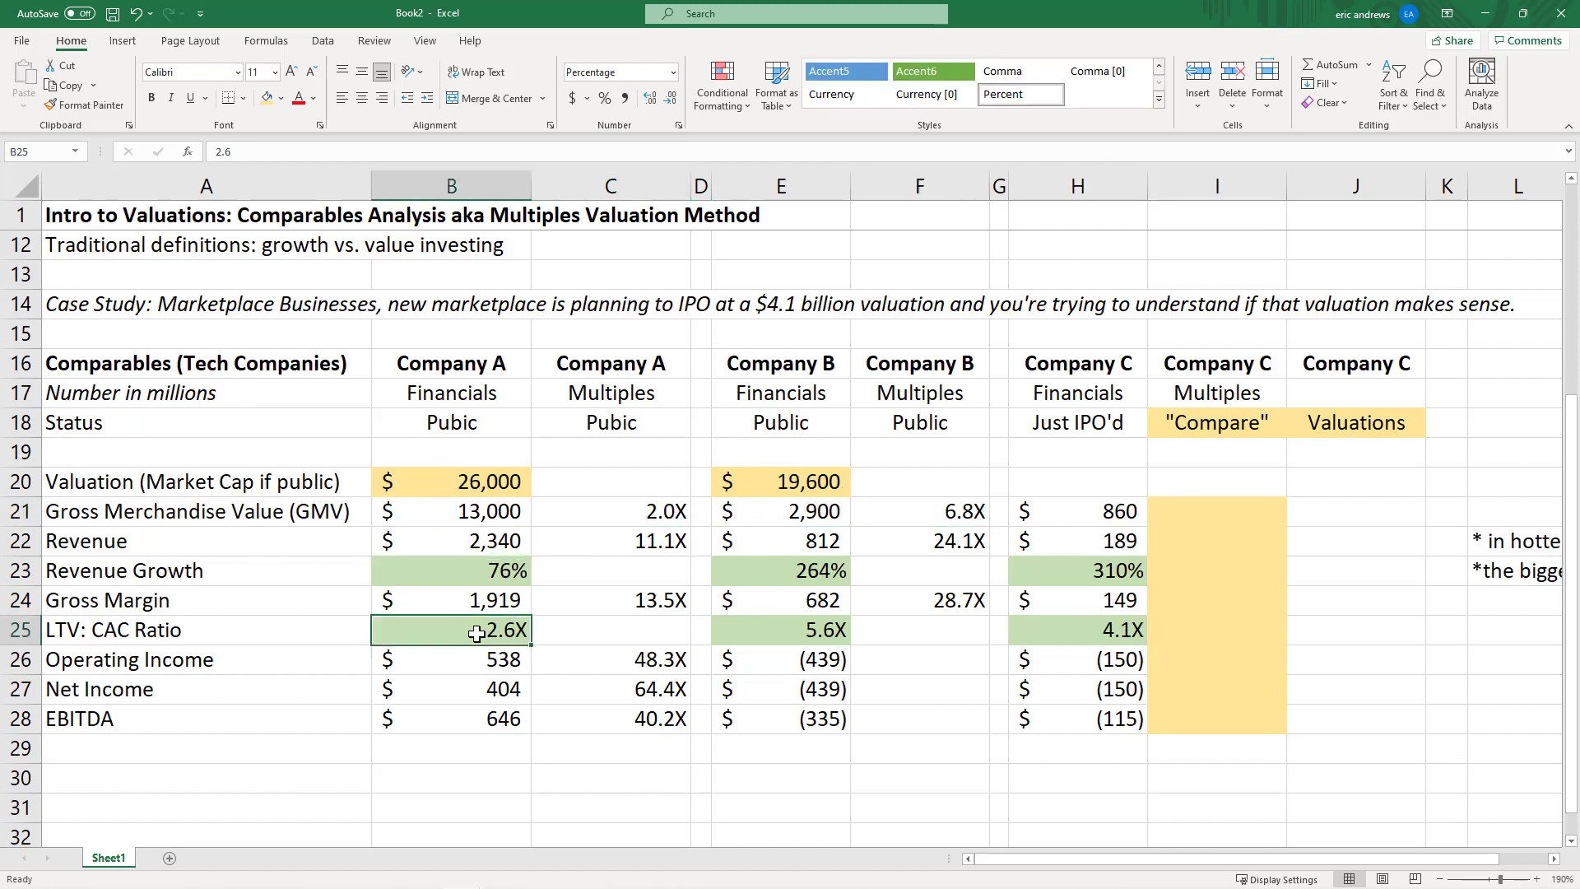
{"action": "left_click", "coordinate": [649, 517]}
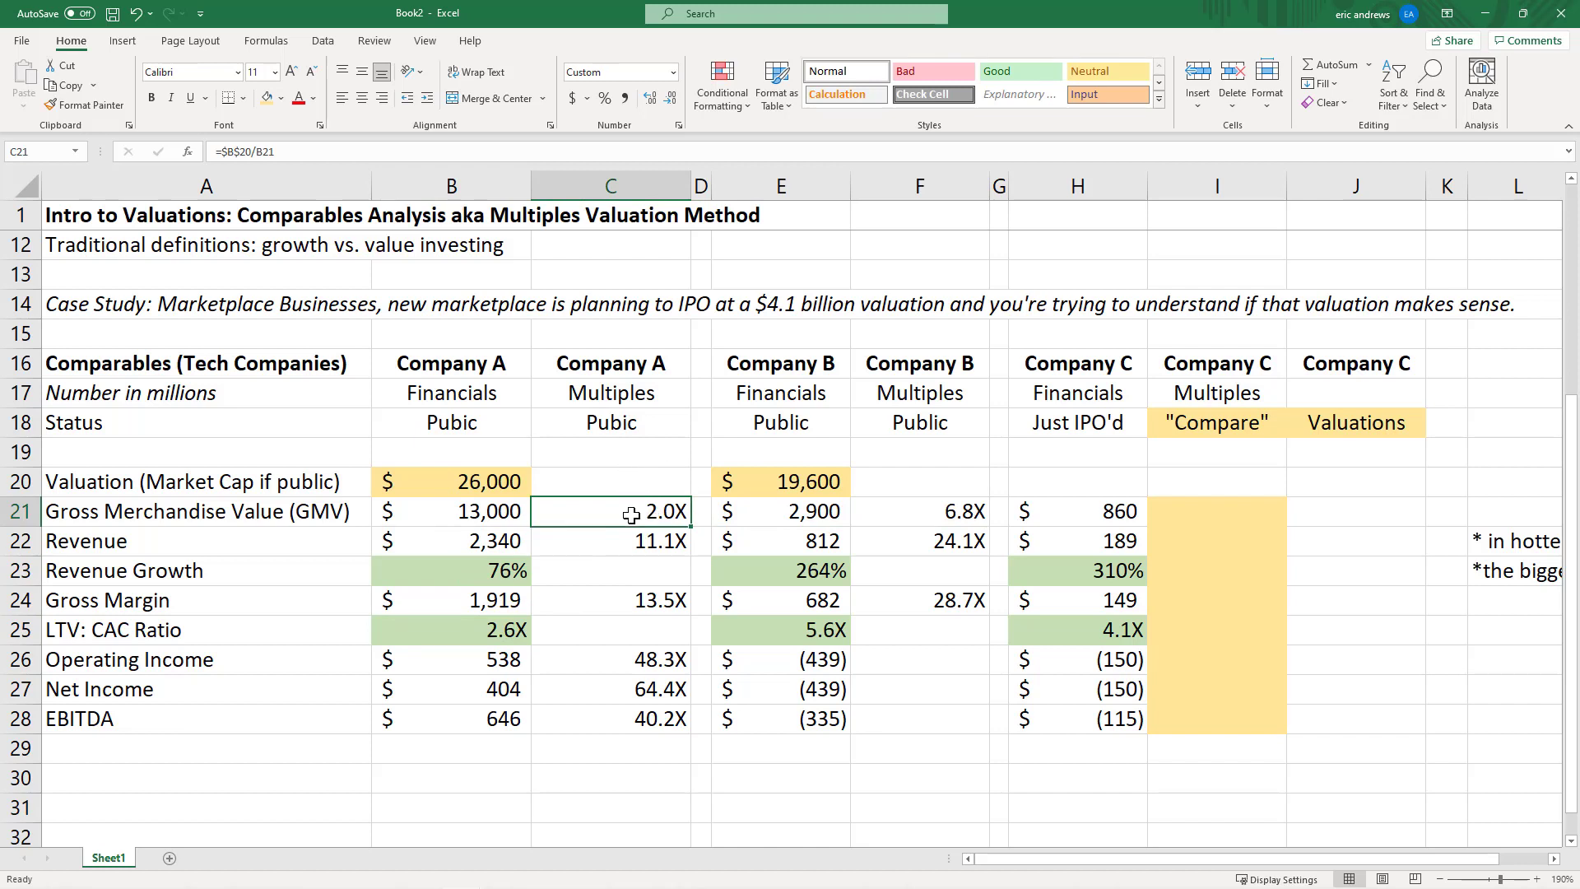
{"action": "left_click", "coordinate": [963, 505]}
{"action": "left_click", "coordinate": [780, 579]}
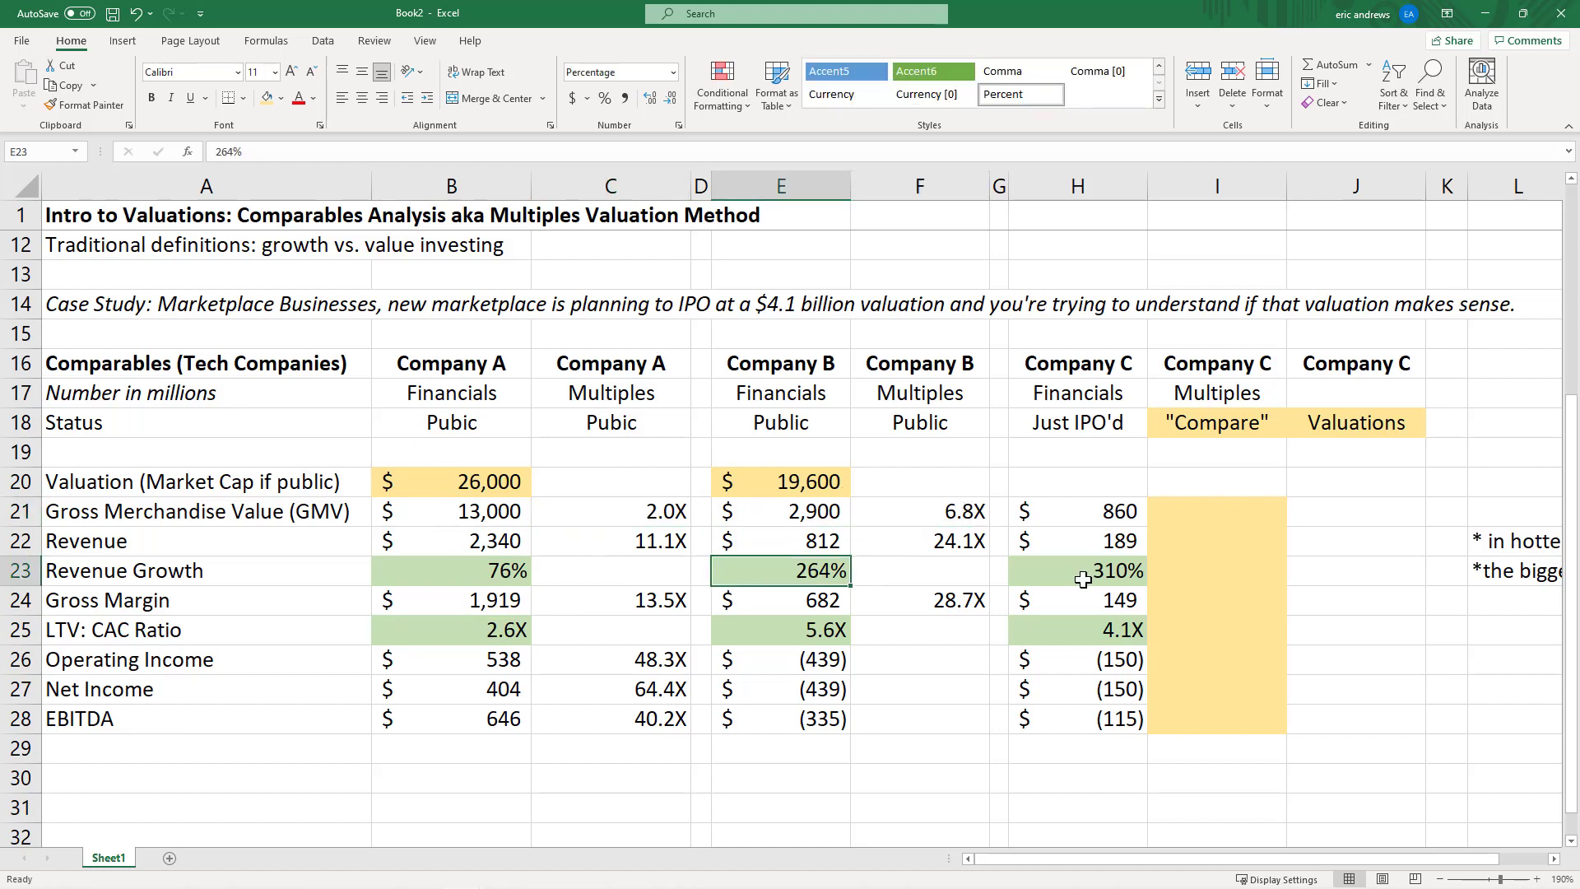
{"action": "left_click", "coordinate": [791, 635]}
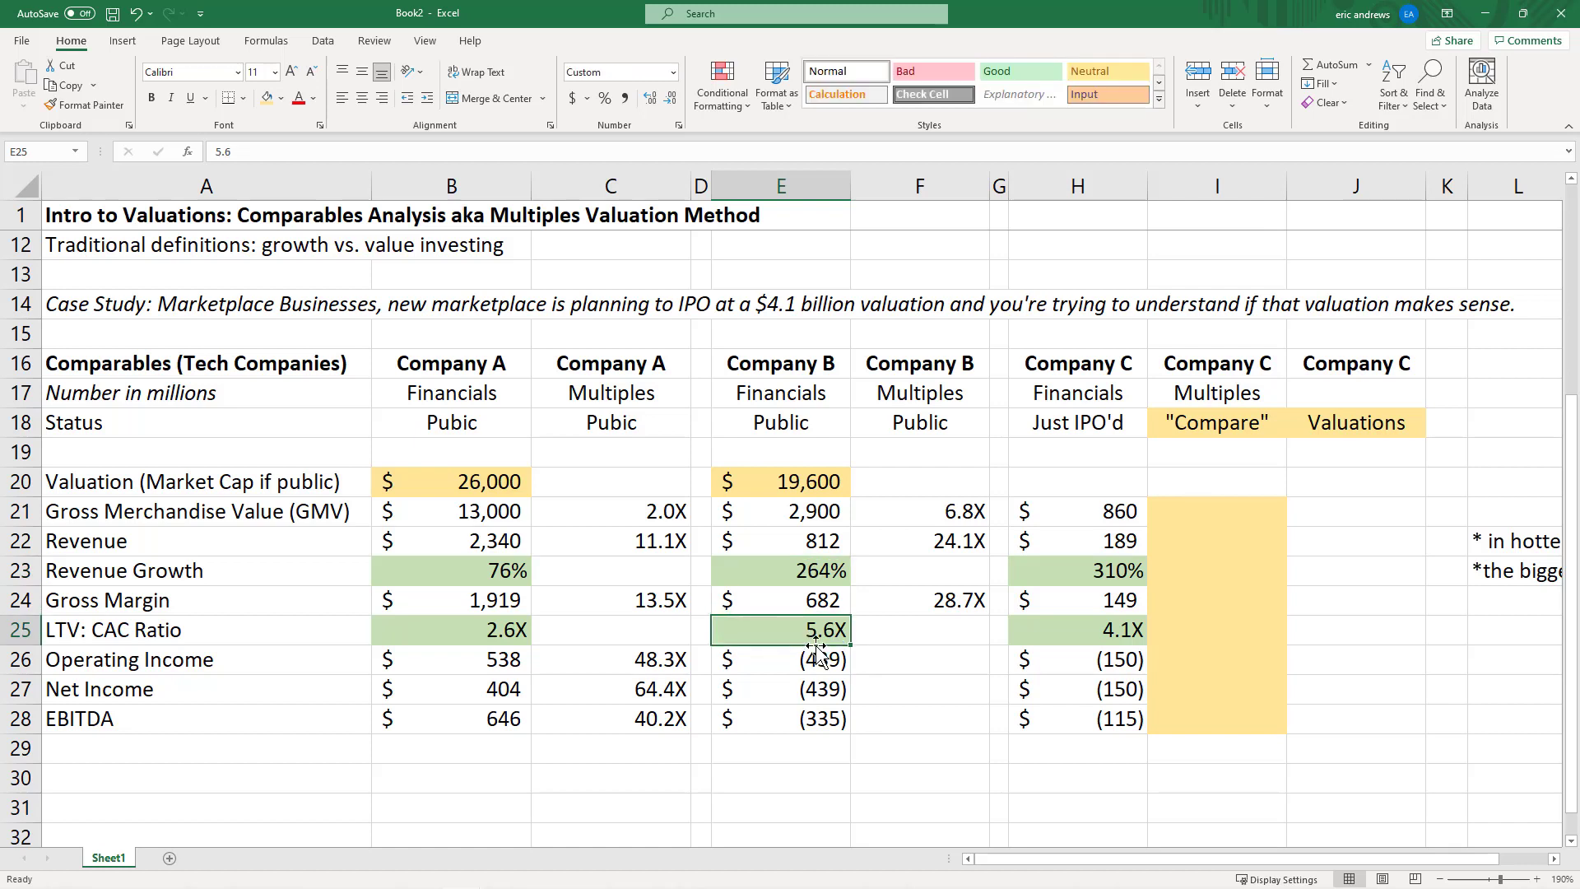
Enter 5 as Company C's GMV multiple in I21, weighing it against Company A's and B's GMV multiples
{"action": "left_click", "coordinate": [1203, 514]}
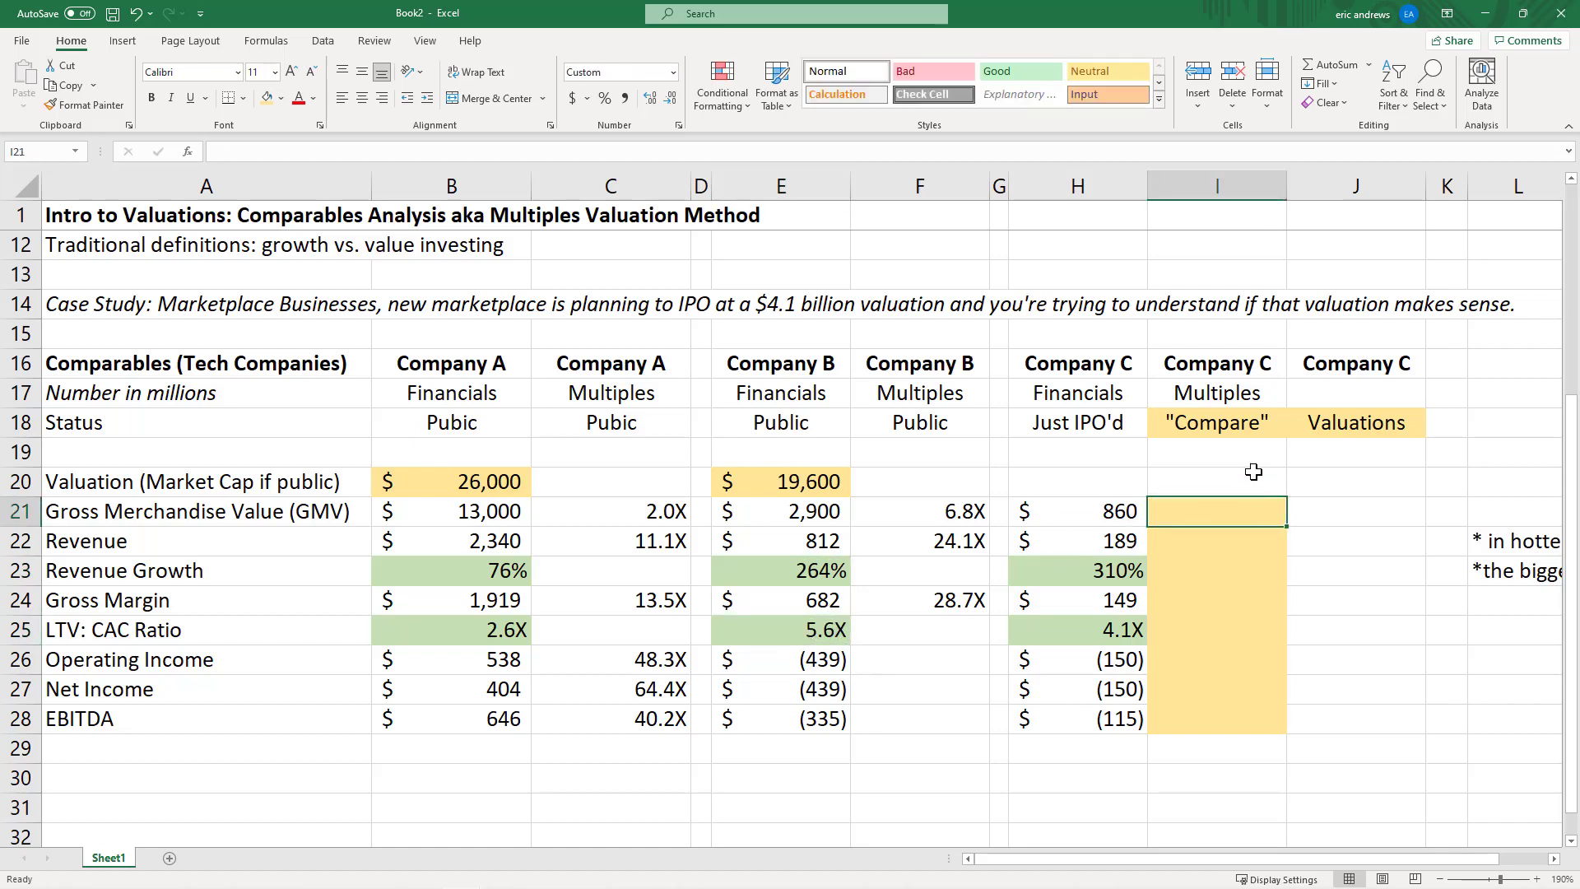
{"action": "left_click", "coordinate": [632, 507]}
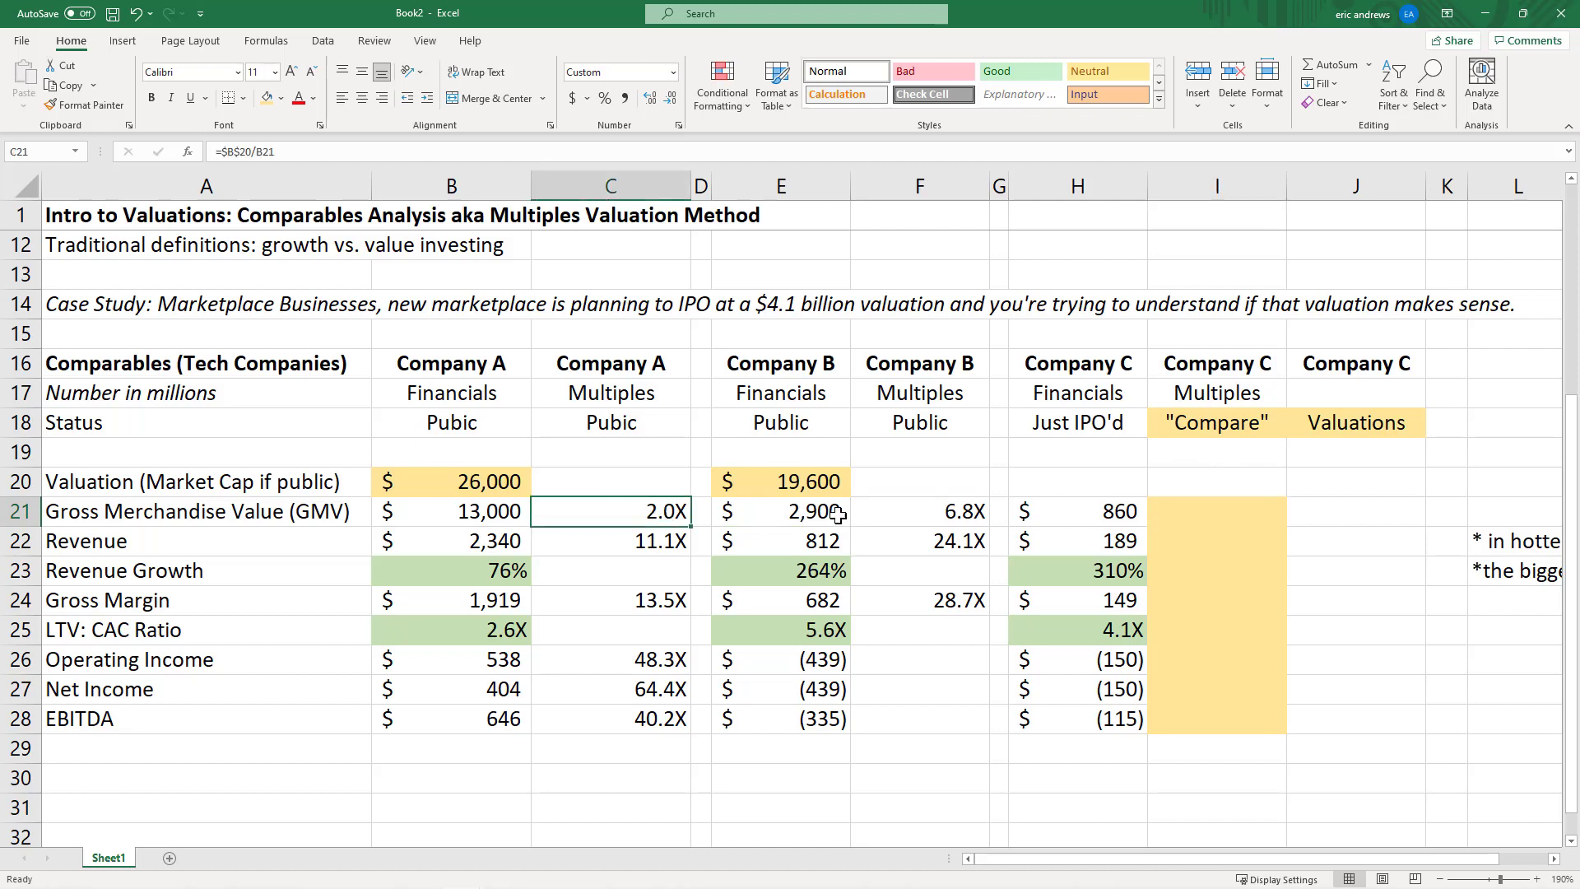
{"action": "left_click", "coordinate": [896, 518]}
{"action": "left_click", "coordinate": [1224, 514]}
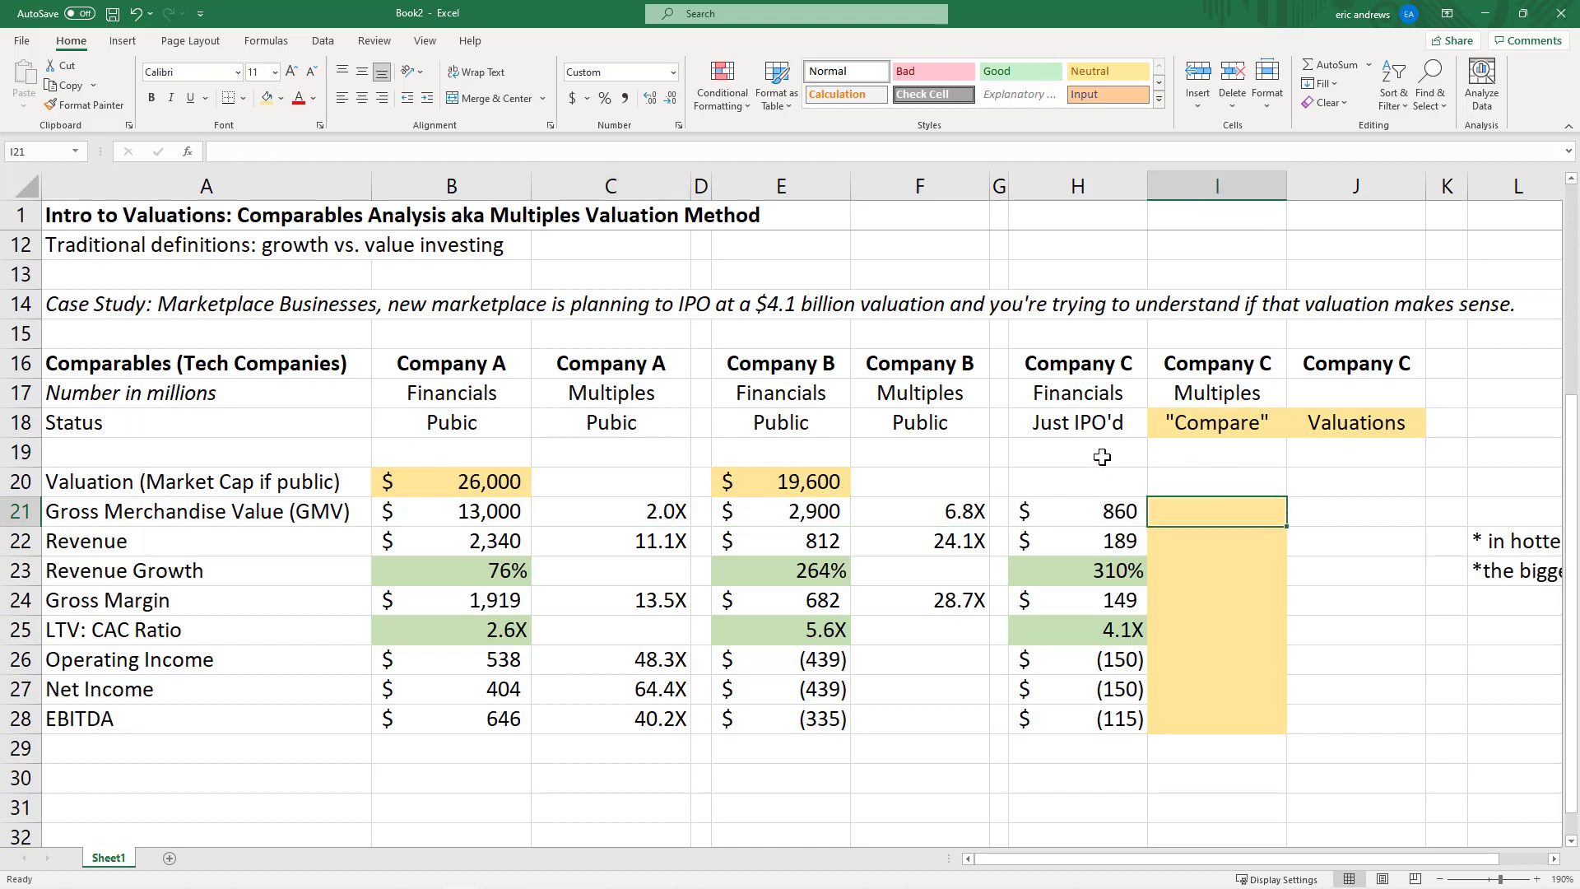
{"action": "type", "text": "5"}
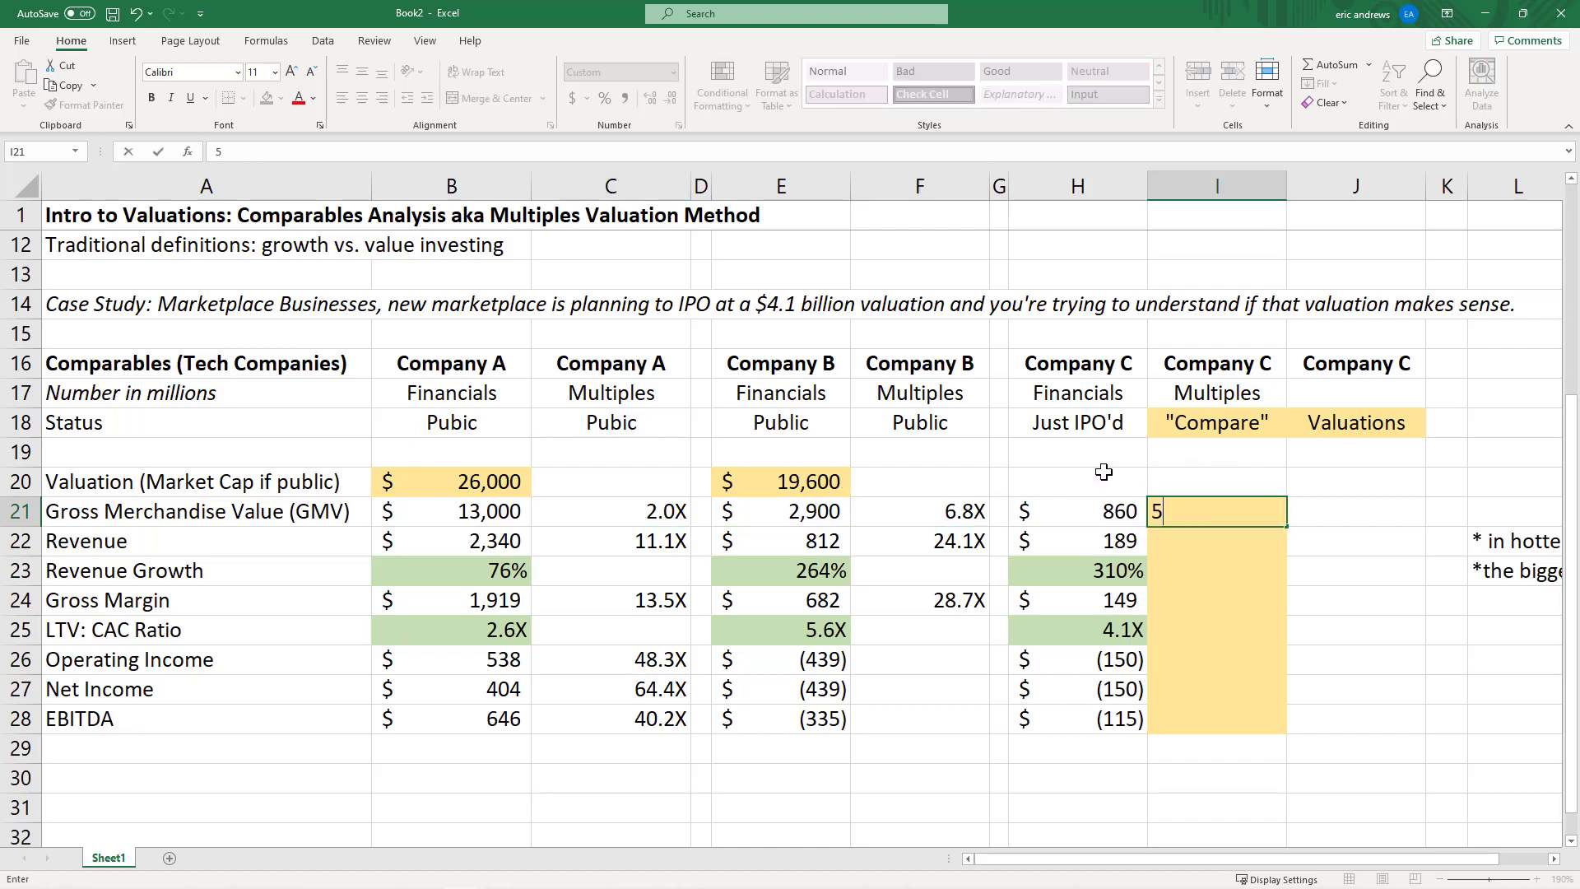
{"action": "key", "text": "ctrl+Return"}
Review Company C's GMV multiple against its LTV: CAC ratio and Company B's GMV multiple and revenue growth
{"action": "left_click", "coordinate": [1118, 622]}
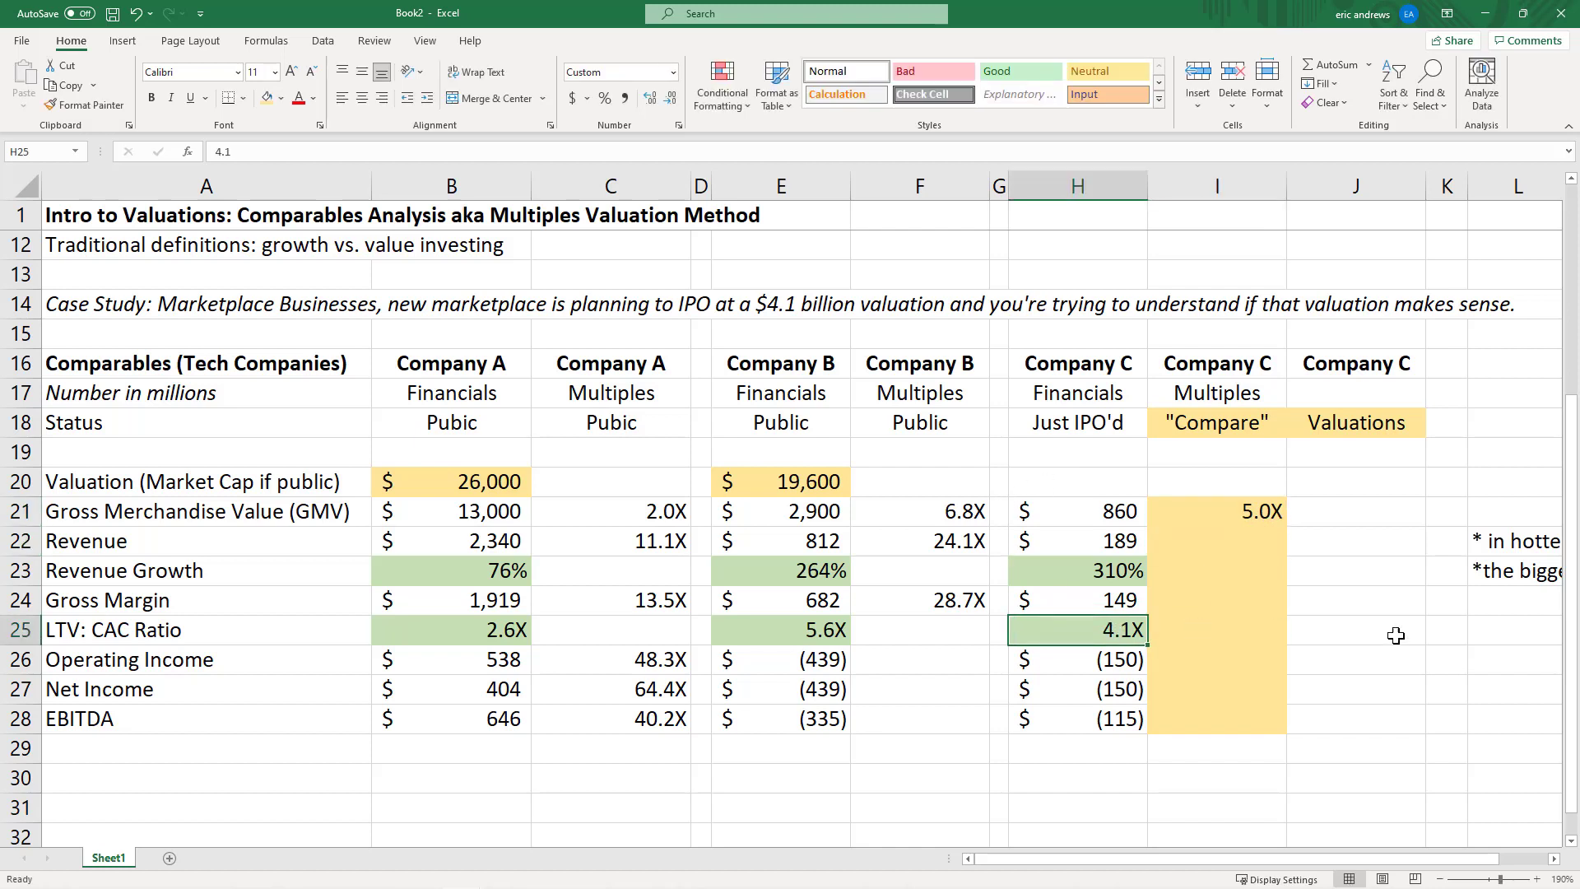
{"action": "left_click", "coordinate": [1216, 513]}
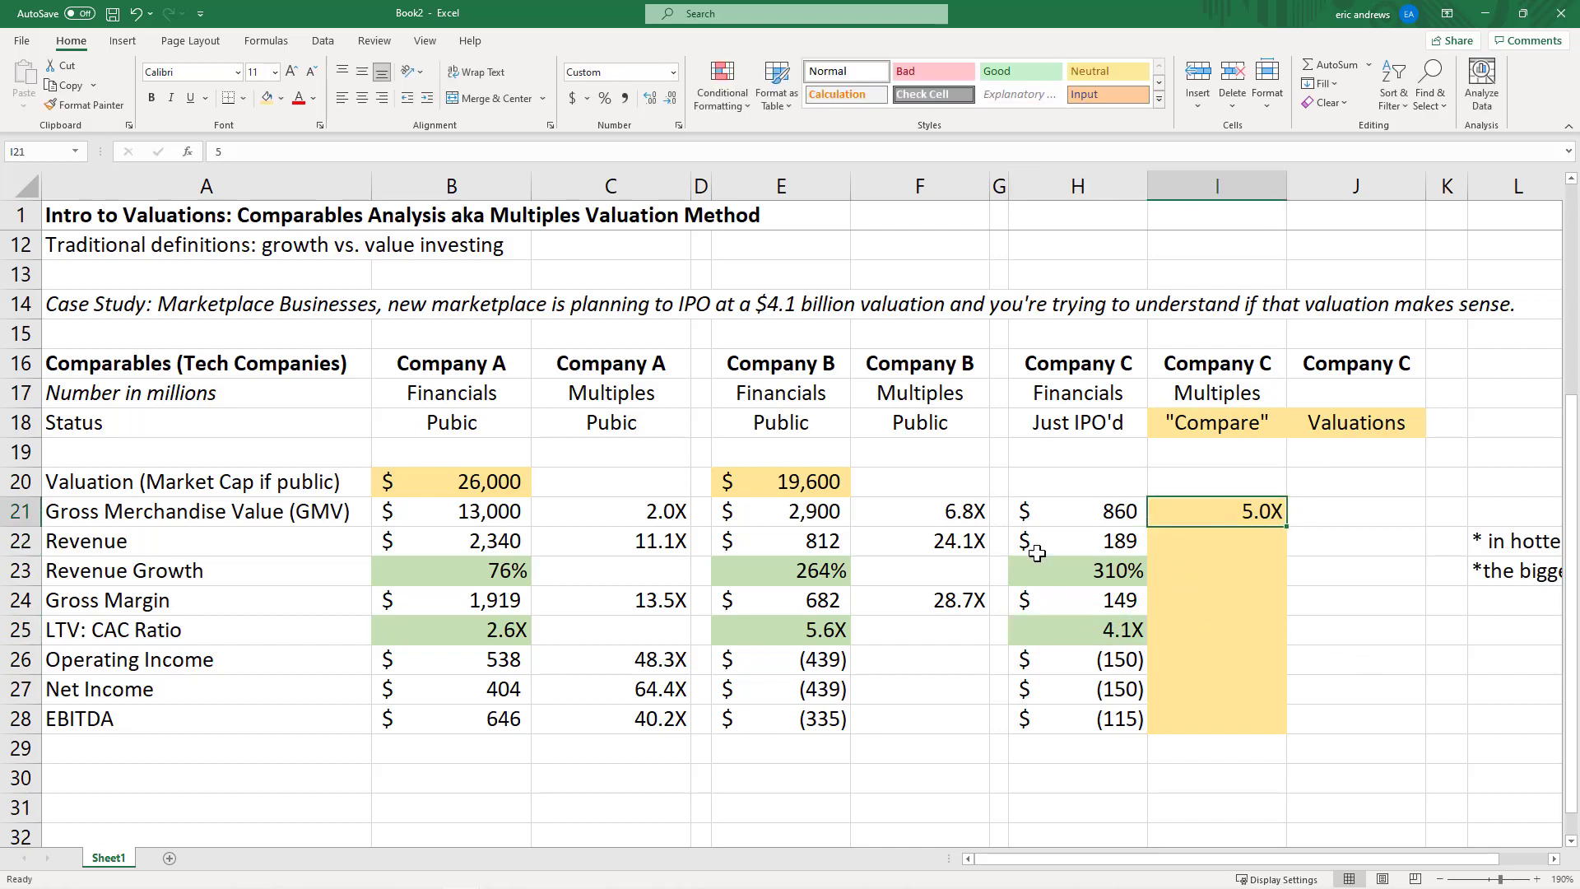
{"action": "left_click", "coordinate": [943, 512]}
{"action": "left_click", "coordinate": [1206, 518]}
{"action": "left_click", "coordinate": [772, 574]}
Compare Company A's and Company B's revenue multiples across row 22 as a reference for Company C
{"action": "left_click", "coordinate": [1182, 538]}
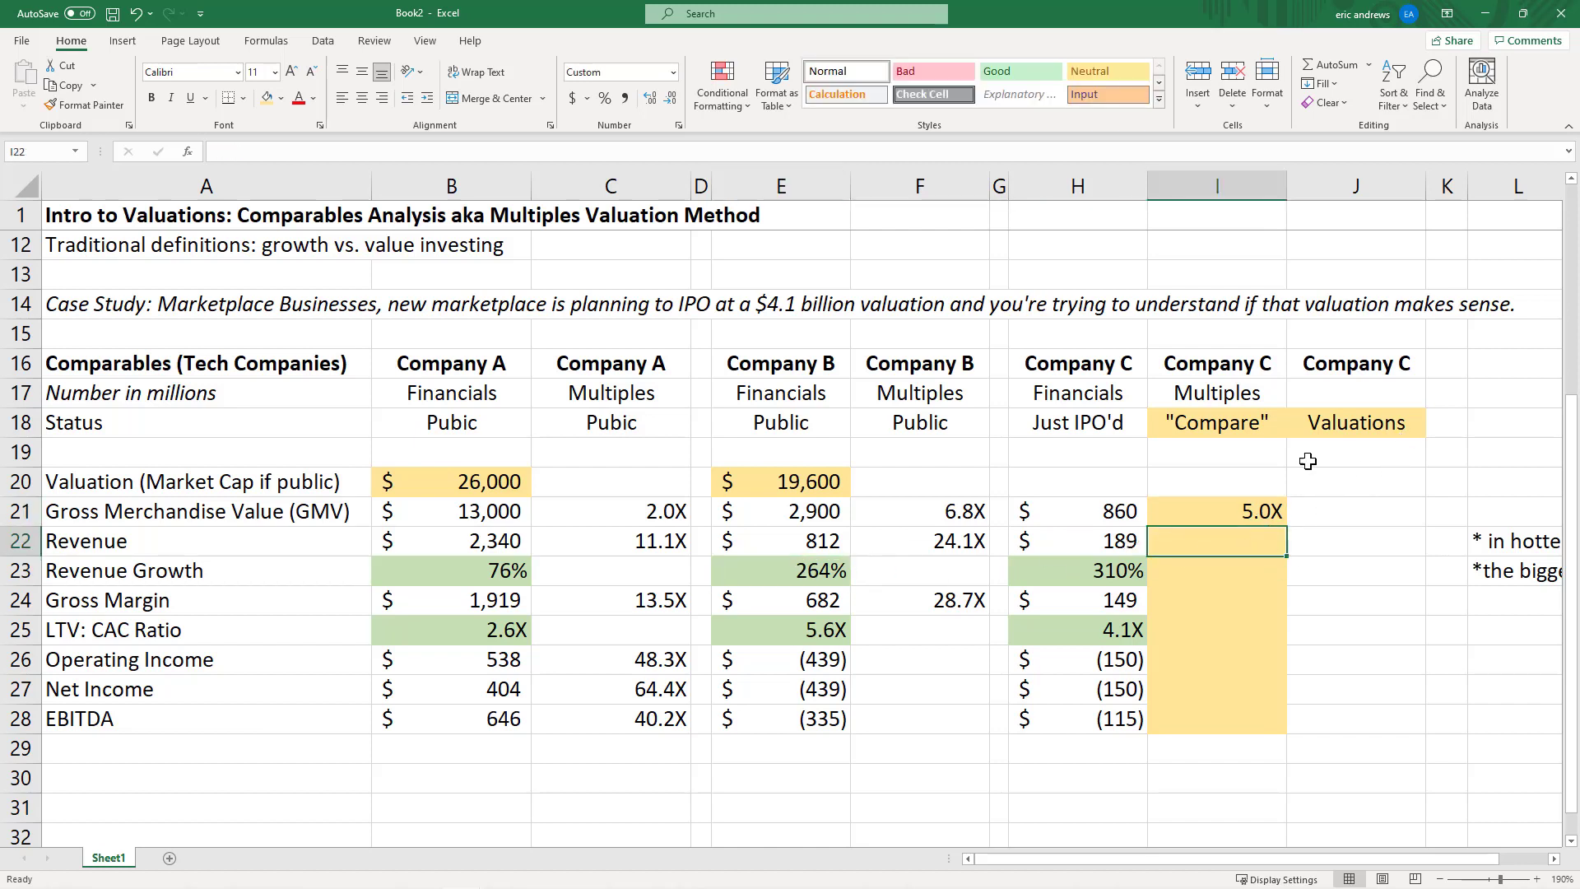
{"action": "left_click", "coordinate": [956, 543]}
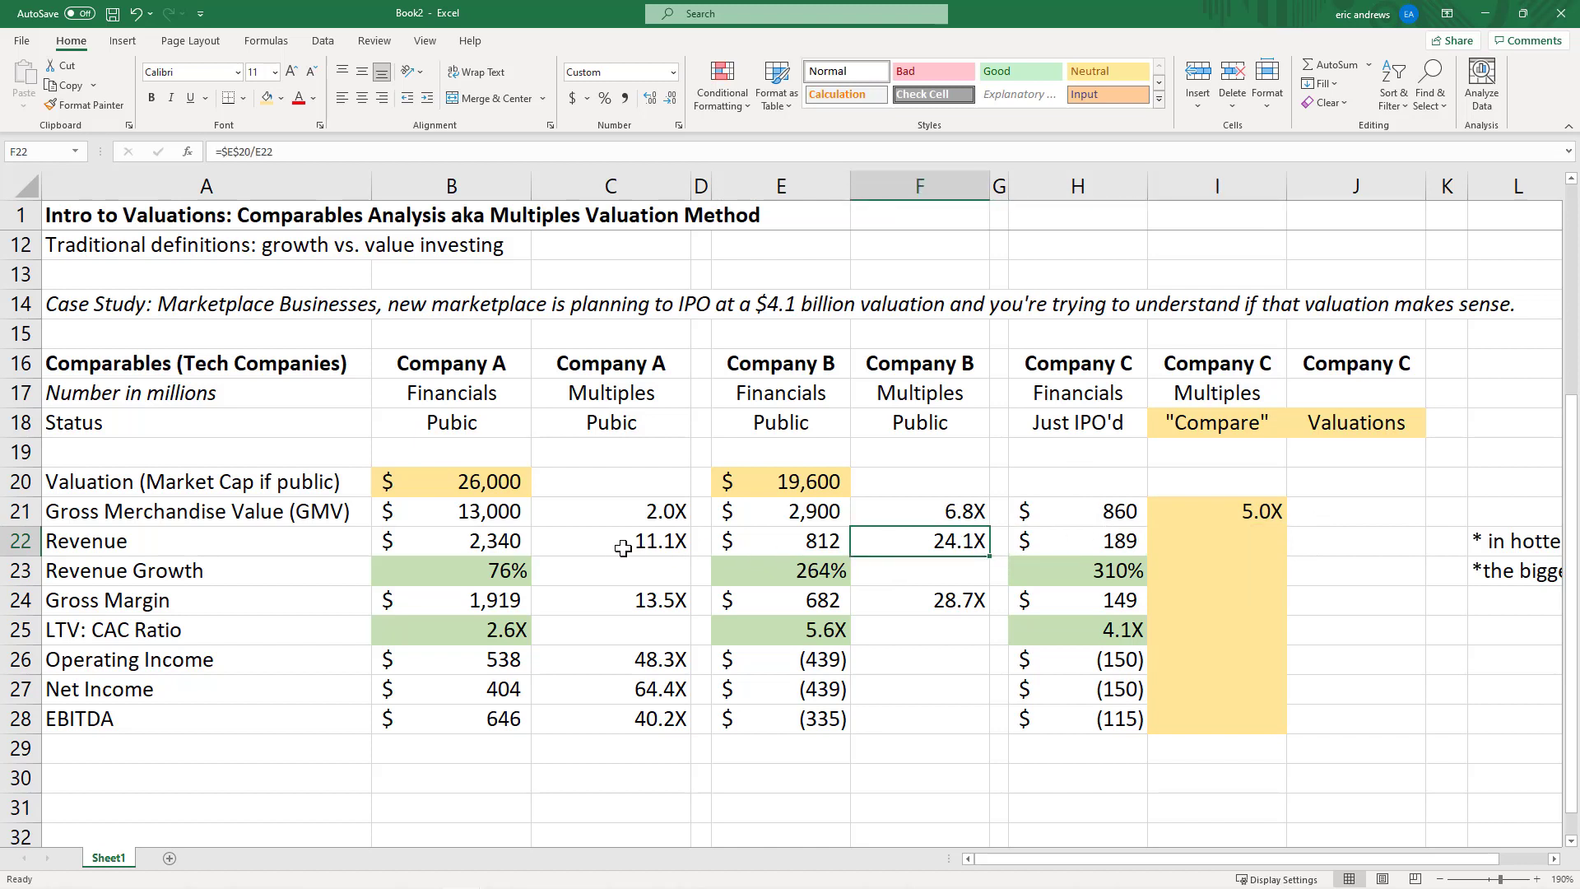
{"action": "key", "text": "Left"}
{"action": "key", "text": "Left"}
{"action": "key", "text": "Left"}
{"action": "key", "text": "Right"}
{"action": "key", "text": "Right"}
{"action": "key", "text": "Right"}
Enter 20 as Company C's revenue multiple in I22 and revise it to 18
{"action": "left_click", "coordinate": [1238, 544]}
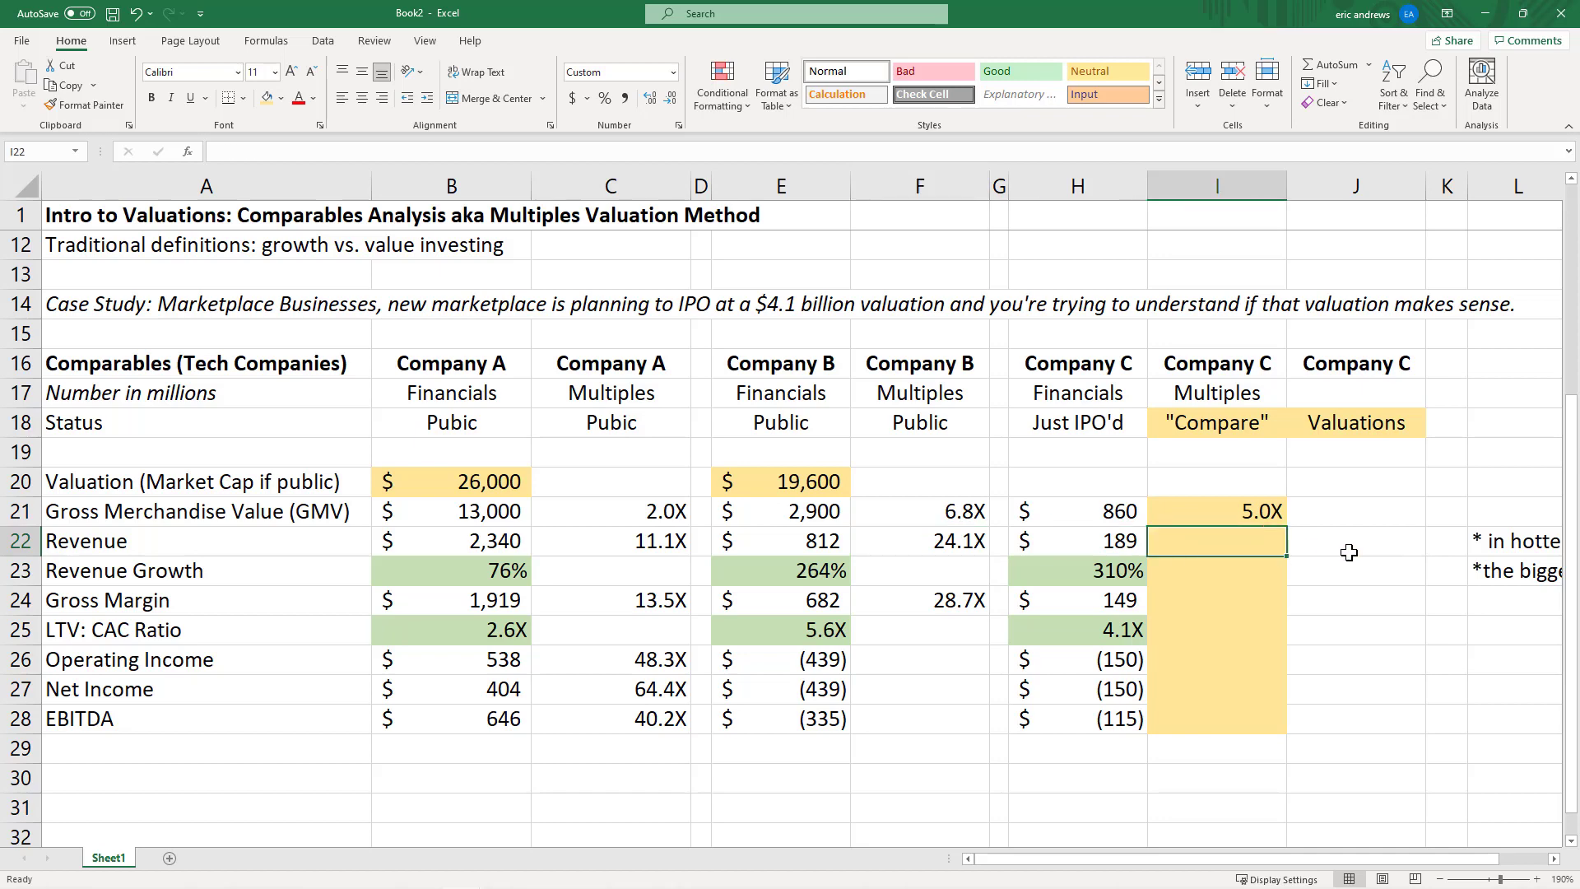
{"action": "type", "text": "20"}
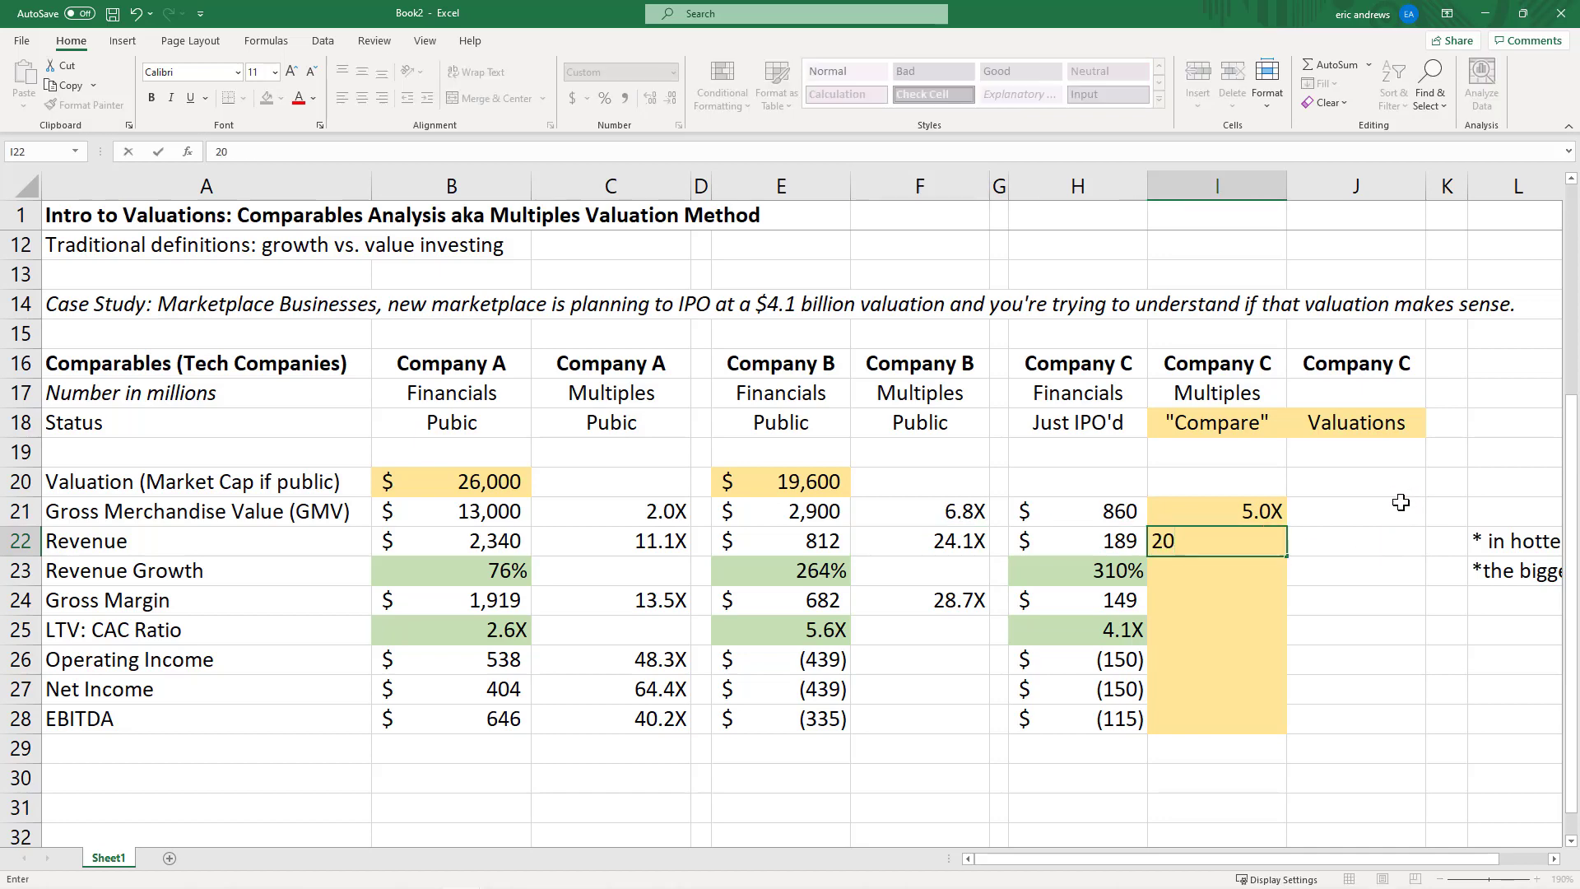
{"action": "key", "text": "ctrl+Return"}
{"action": "type", "text": "18"}
{"action": "key", "text": "ctrl+Return"}
{"action": "key", "text": "Down"}
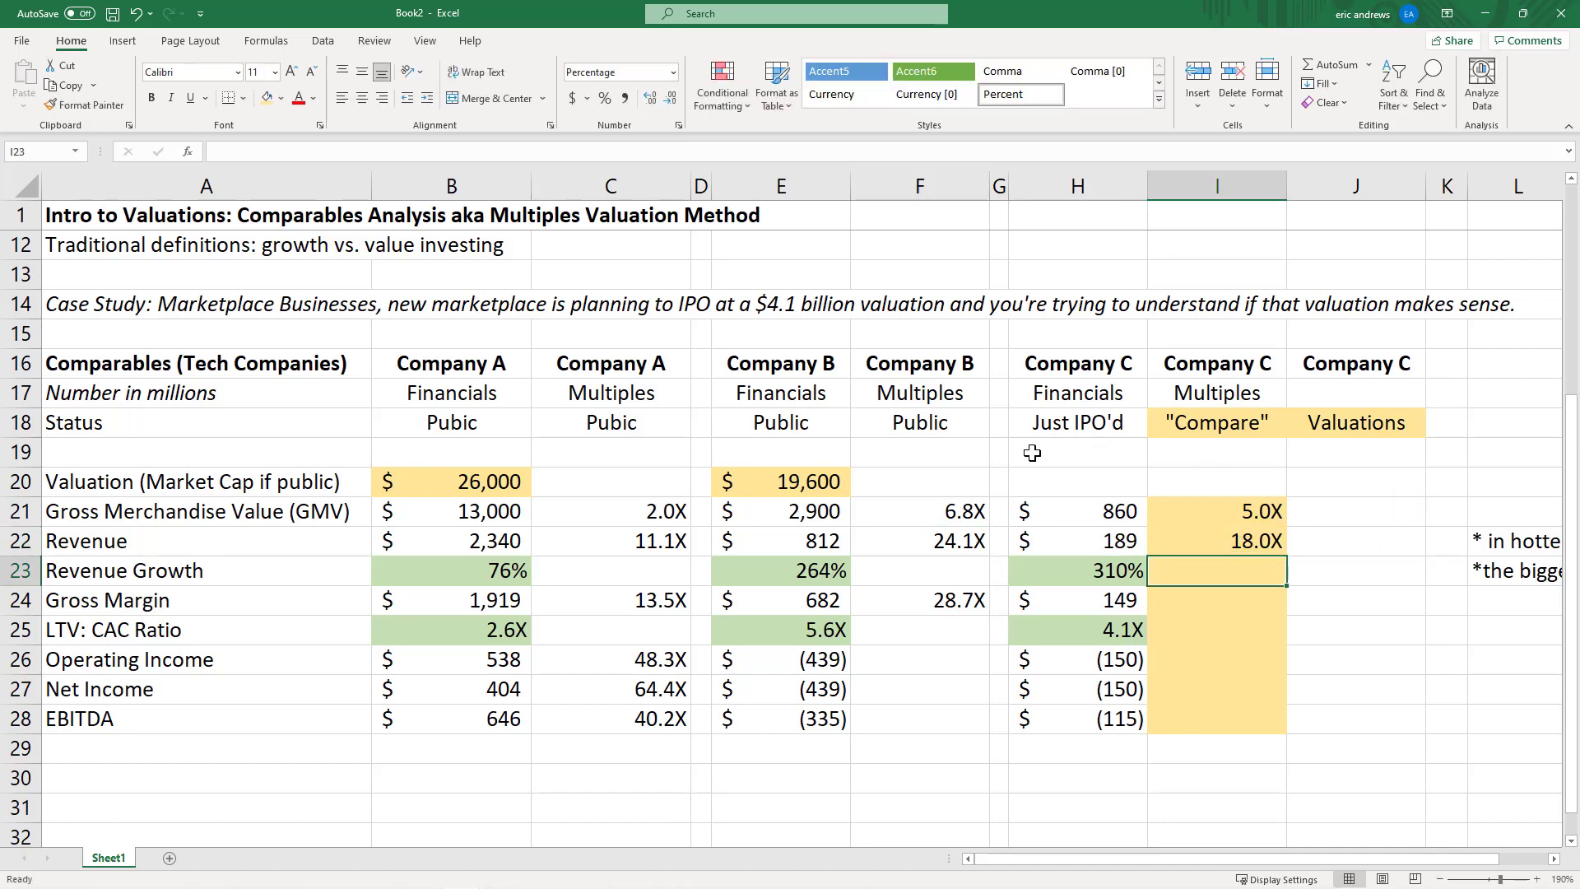
Compare Company B's and C's revenue growth in row 23 and set Company C's revenue multiple in I22 to 20
{"action": "key", "text": "ctrl+Left"}
{"action": "key", "text": "ctrl+Left"}
{"action": "key", "text": "ctrl+Left"}
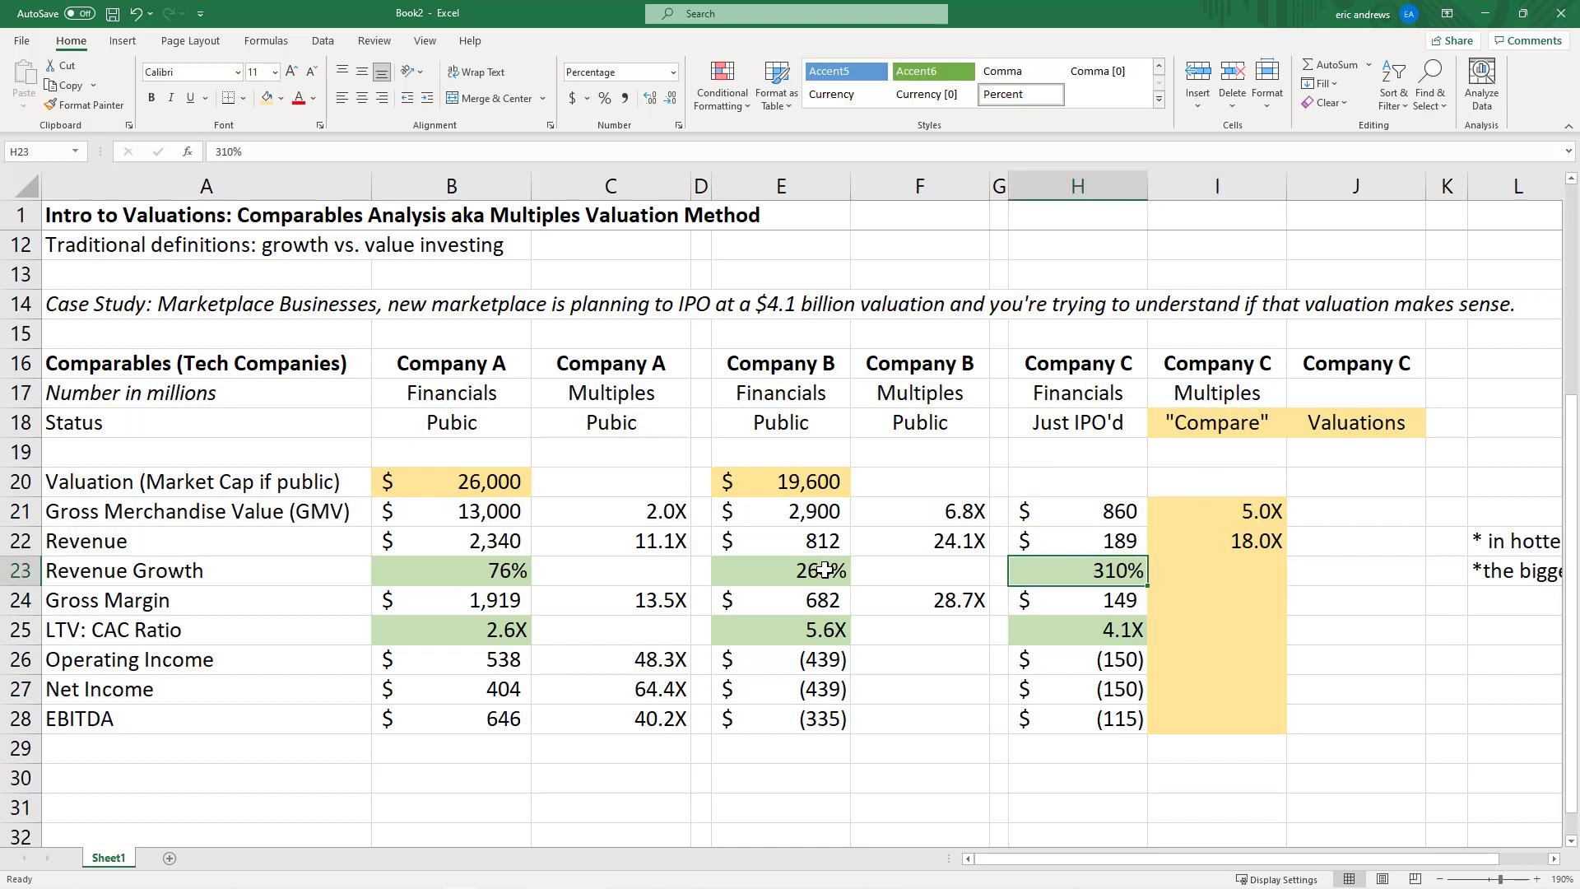
{"action": "left_click", "coordinate": [778, 579]}
{"action": "left_click", "coordinate": [1085, 578]}
{"action": "left_click", "coordinate": [1247, 573]}
{"action": "left_click", "coordinate": [1239, 545]}
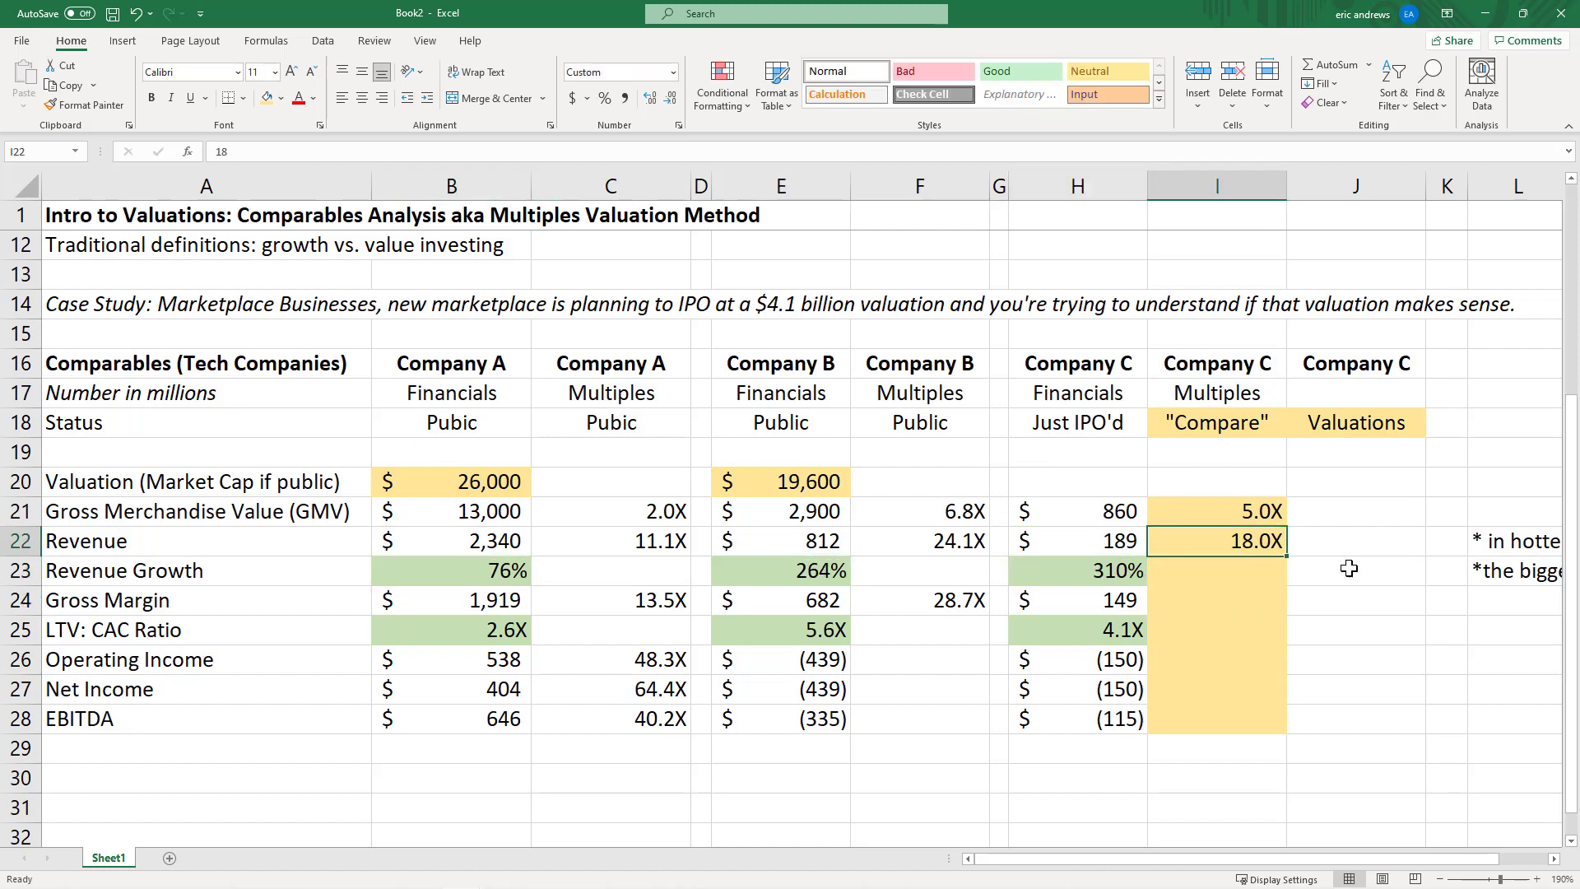
{"action": "type", "text": "20"}
{"action": "key", "text": "Return"}
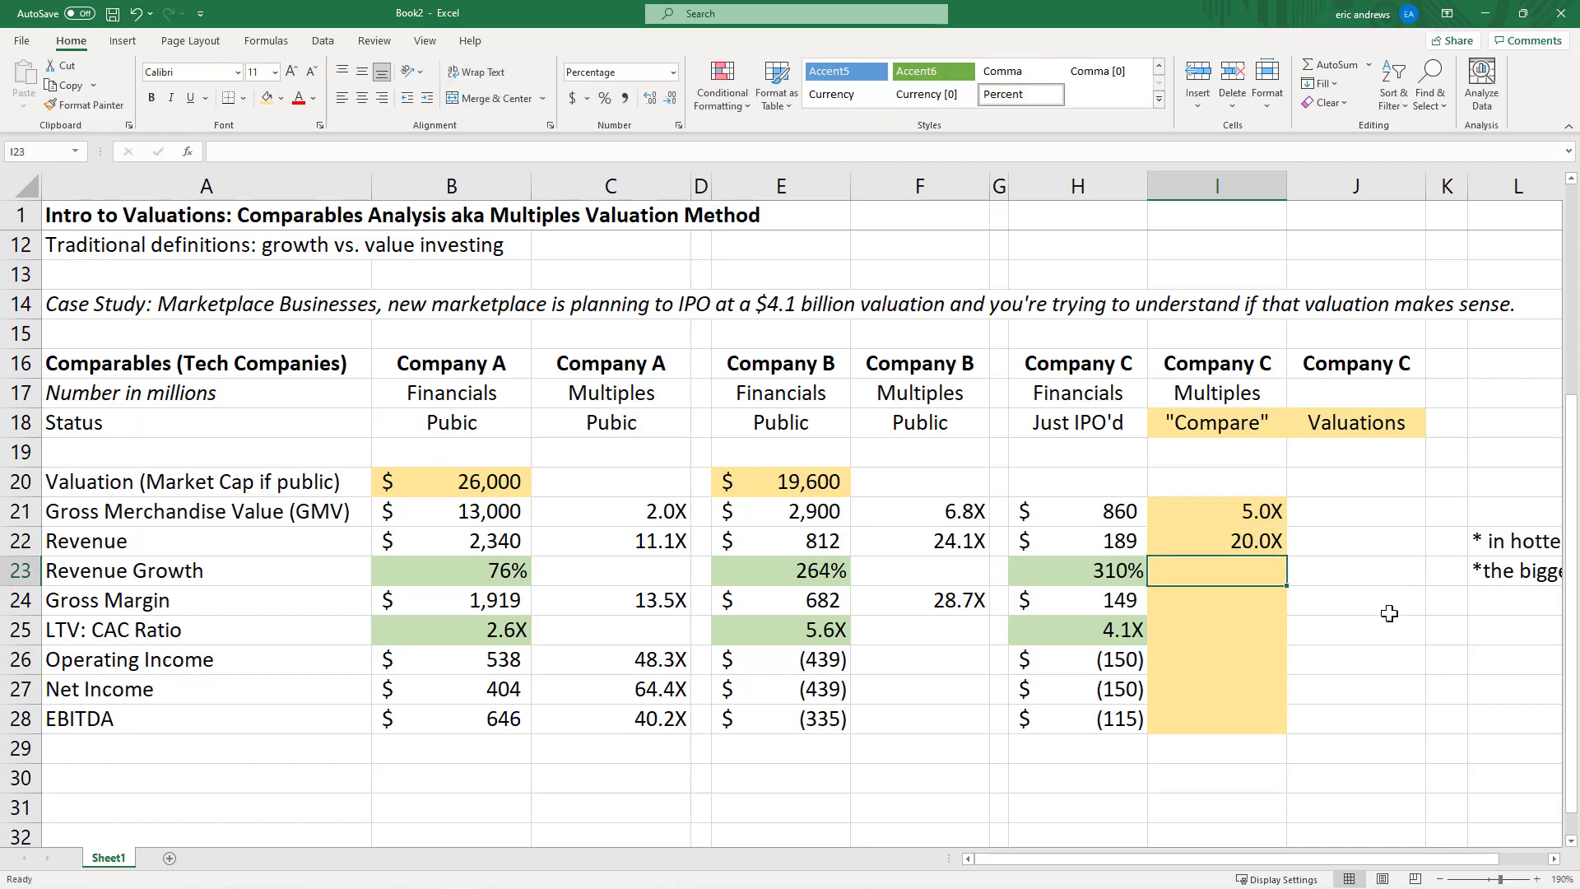
Check Company A's and B's gross margin multiples and enter 24 as Company C's gross margin multiple in I24
{"action": "key", "text": "Return"}
{"action": "left_click", "coordinate": [580, 598]}
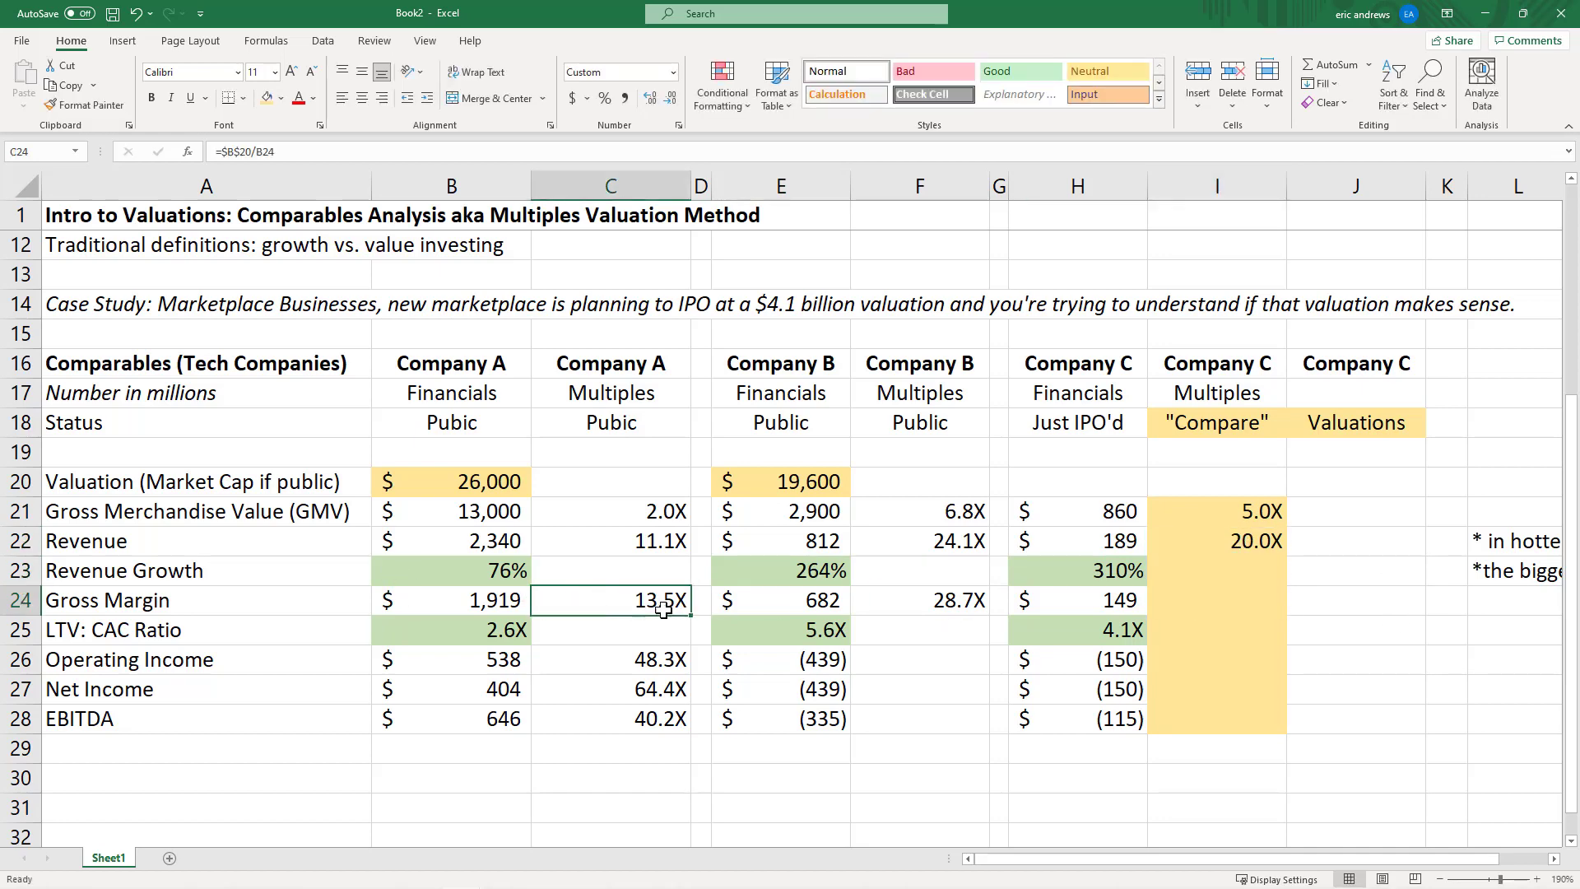
{"action": "left_click", "coordinate": [956, 603]}
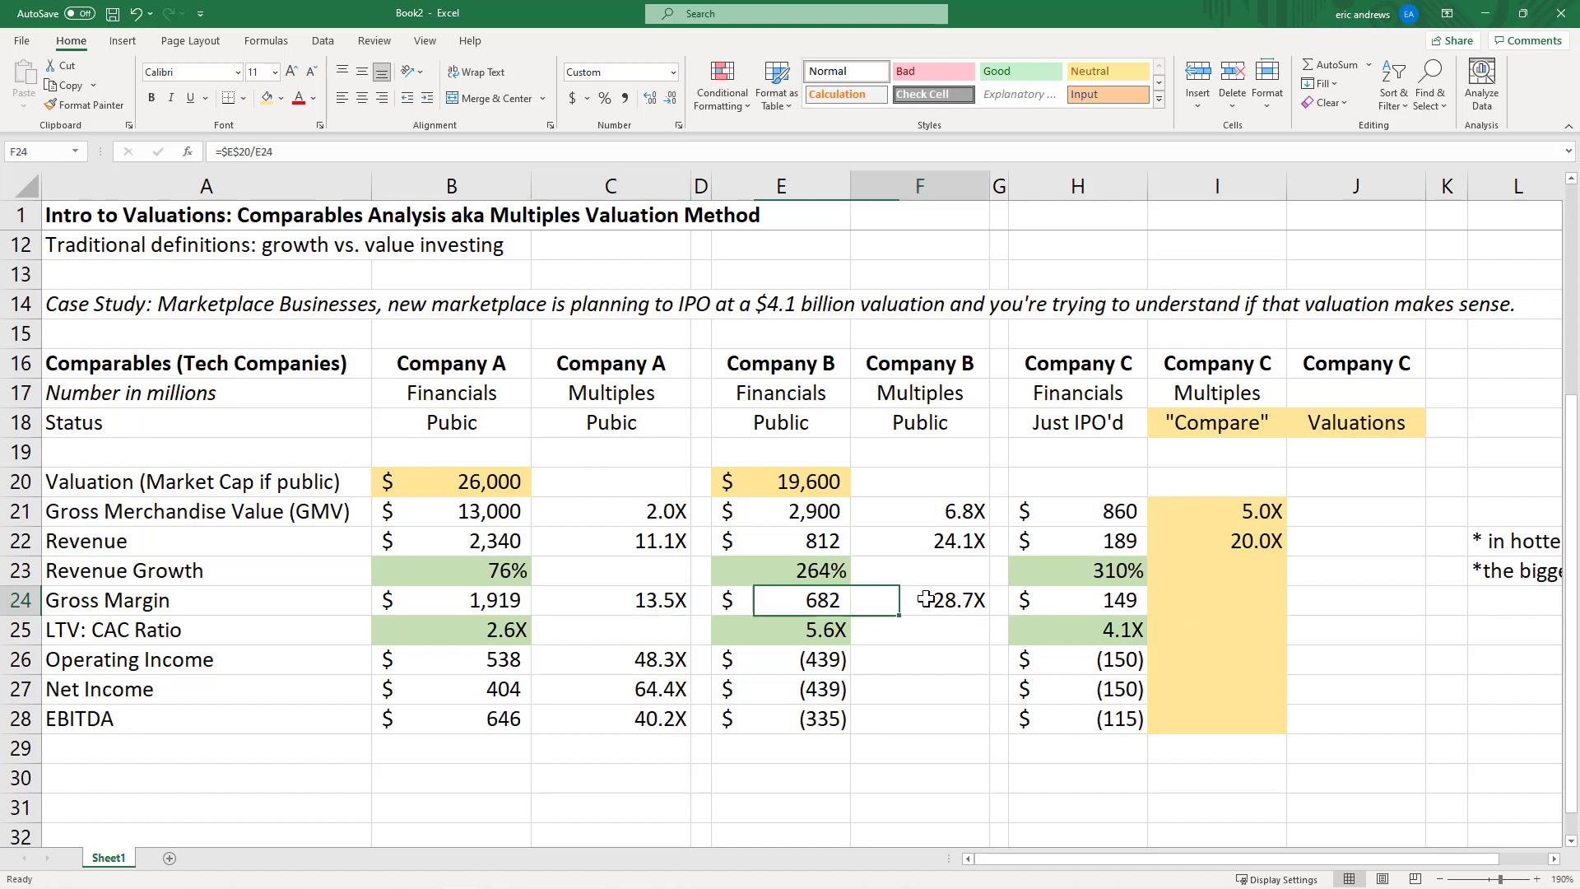
{"action": "left_click", "coordinate": [1207, 600]}
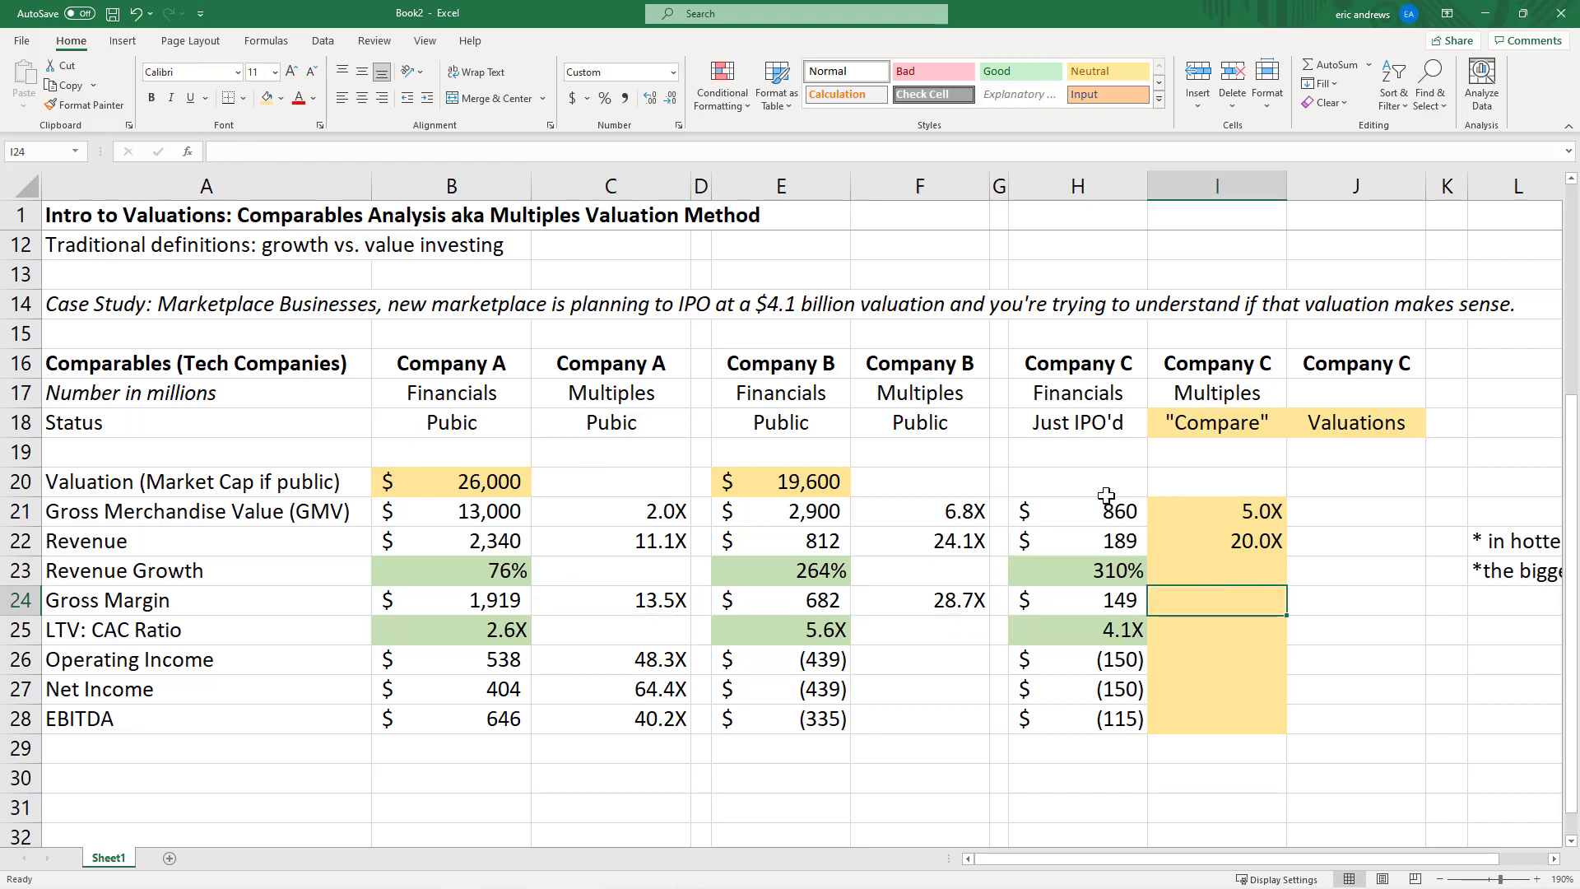
{"action": "type", "text": "24"}
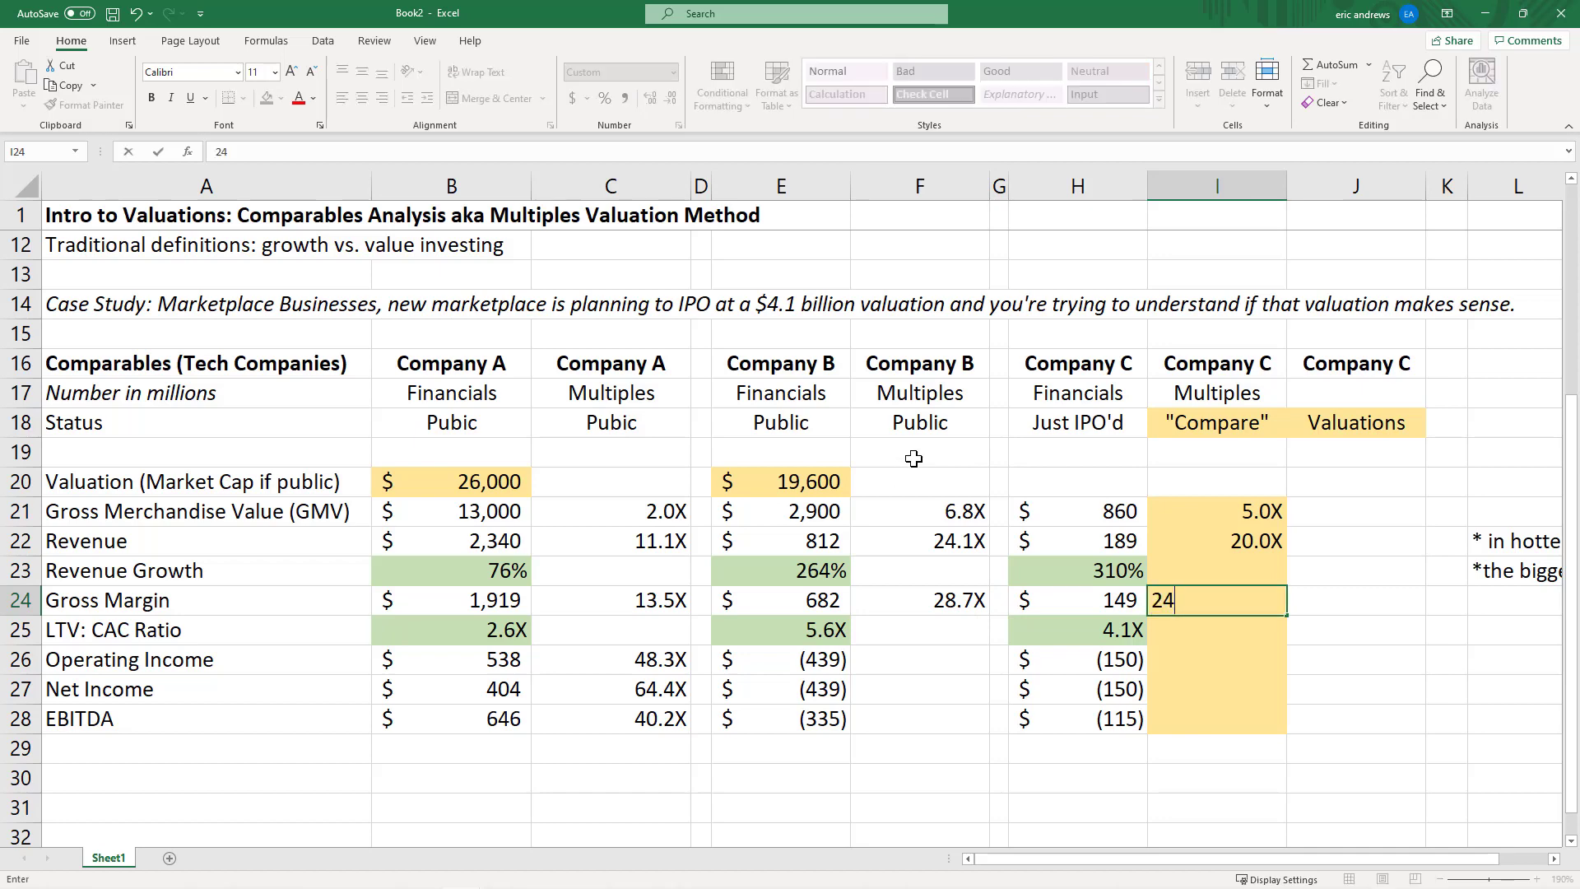
{"action": "key", "text": "ctrl+Return"}
Examine Company C's operating income, net income and EBITDA in H26:H28 and its "Compare" multiples in I21:I24
{"action": "left_click_drag", "start_coordinate": [1114, 666], "coordinate": [1111, 719]}
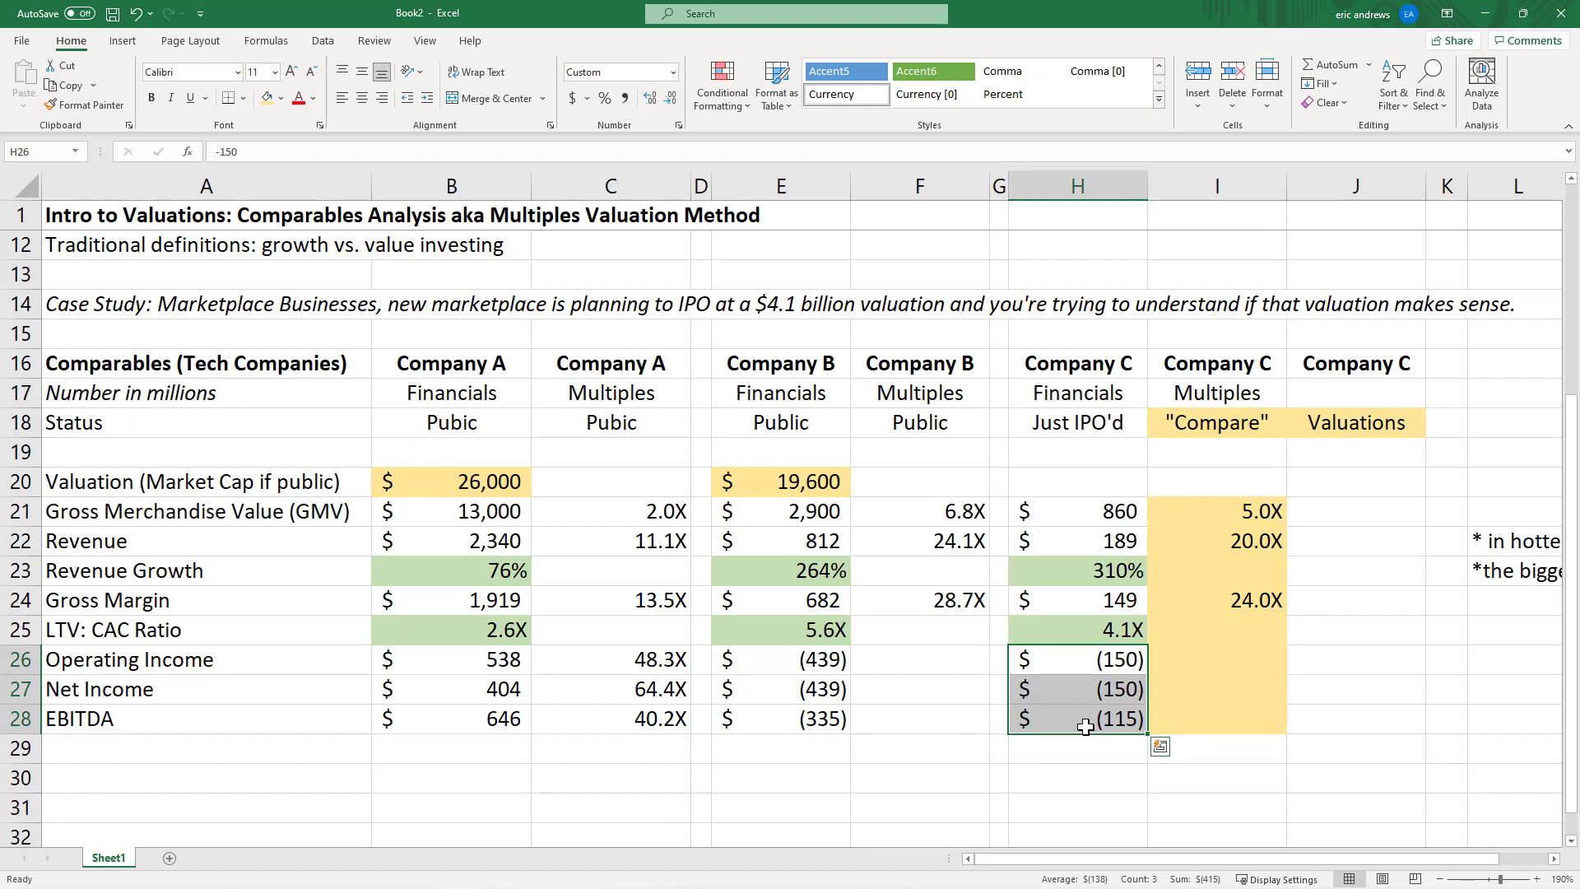
{"action": "left_click", "coordinate": [1331, 510]}
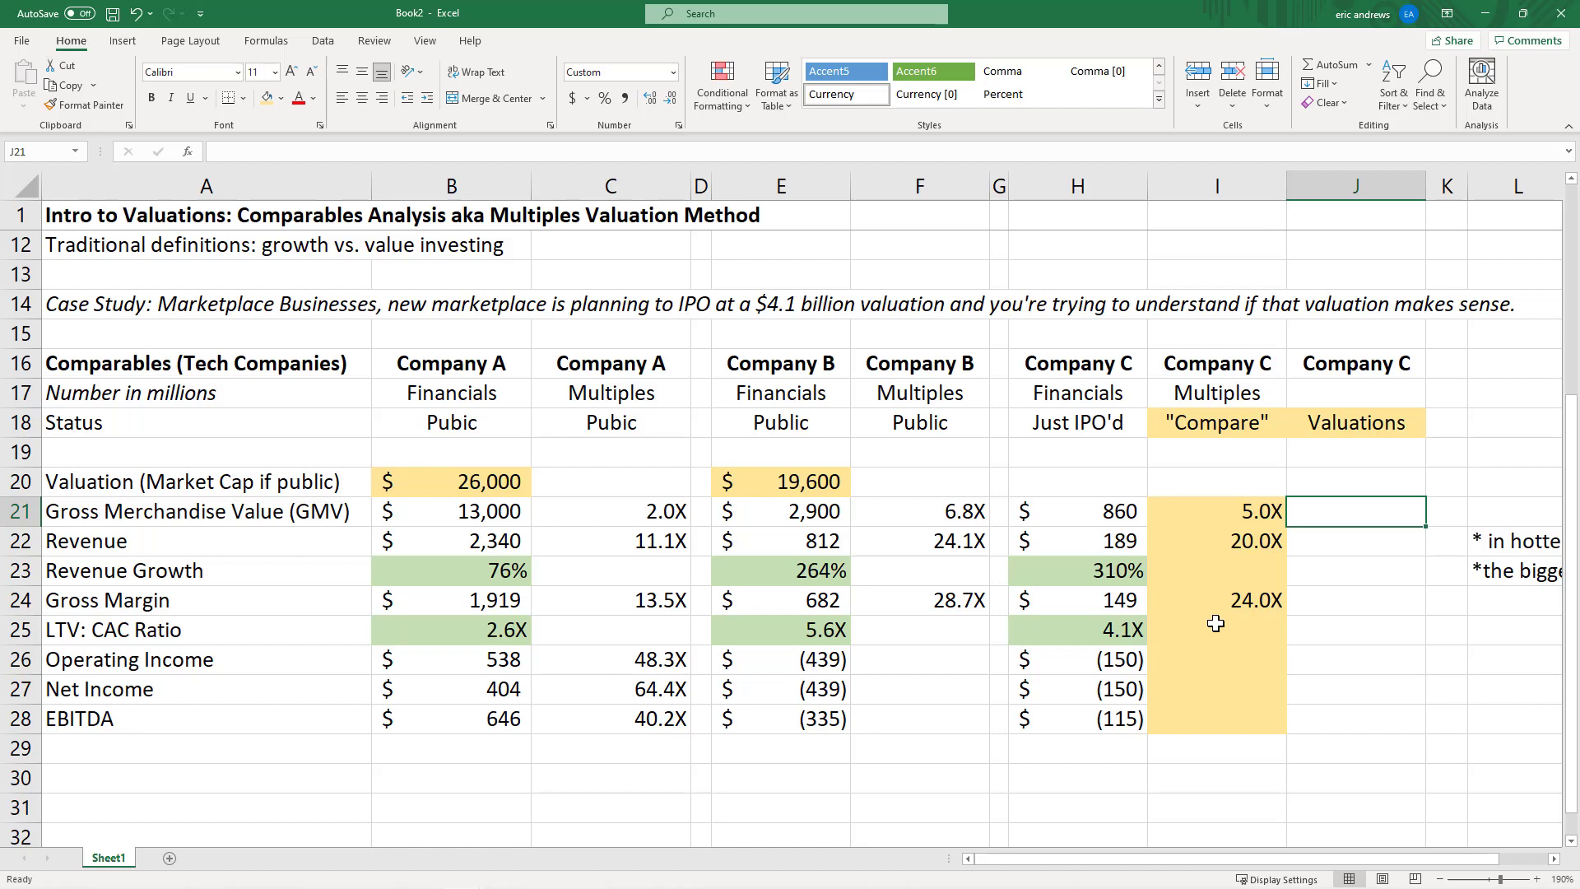
{"action": "left_click_drag", "start_coordinate": [1250, 504], "coordinate": [1250, 613]}
{"action": "left_click", "coordinate": [1241, 424]}
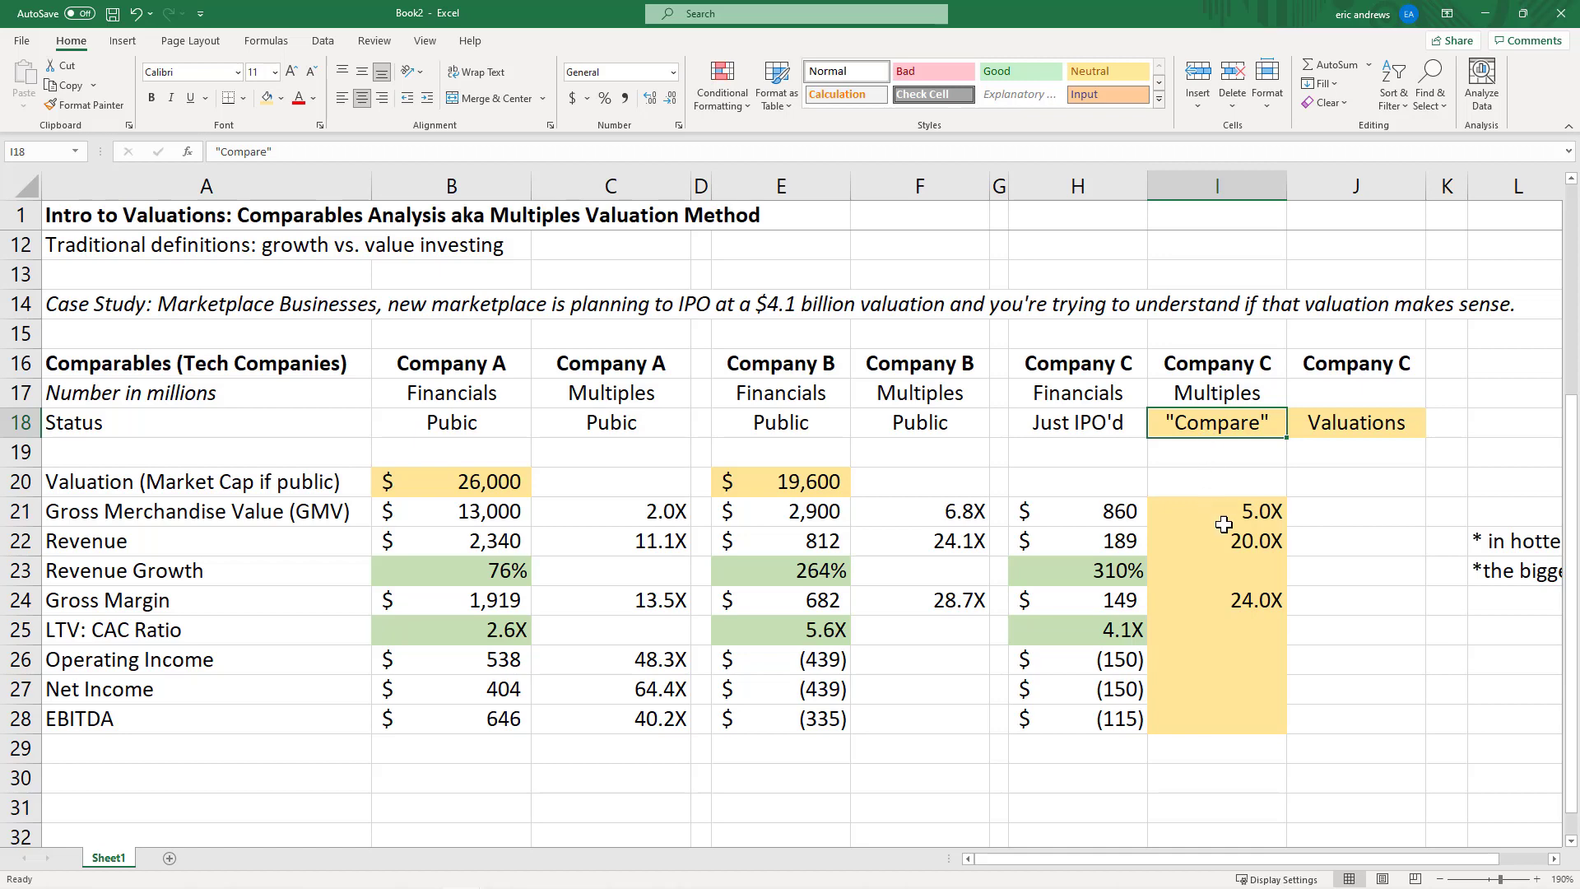
Calculate Company C's GMV-based valuation in J21 by multiplying its GMV in H21 by the multiple in I21
{"action": "left_click_drag", "start_coordinate": [1224, 524], "coordinate": [1251, 613]}
{"action": "left_click", "coordinate": [1316, 509]}
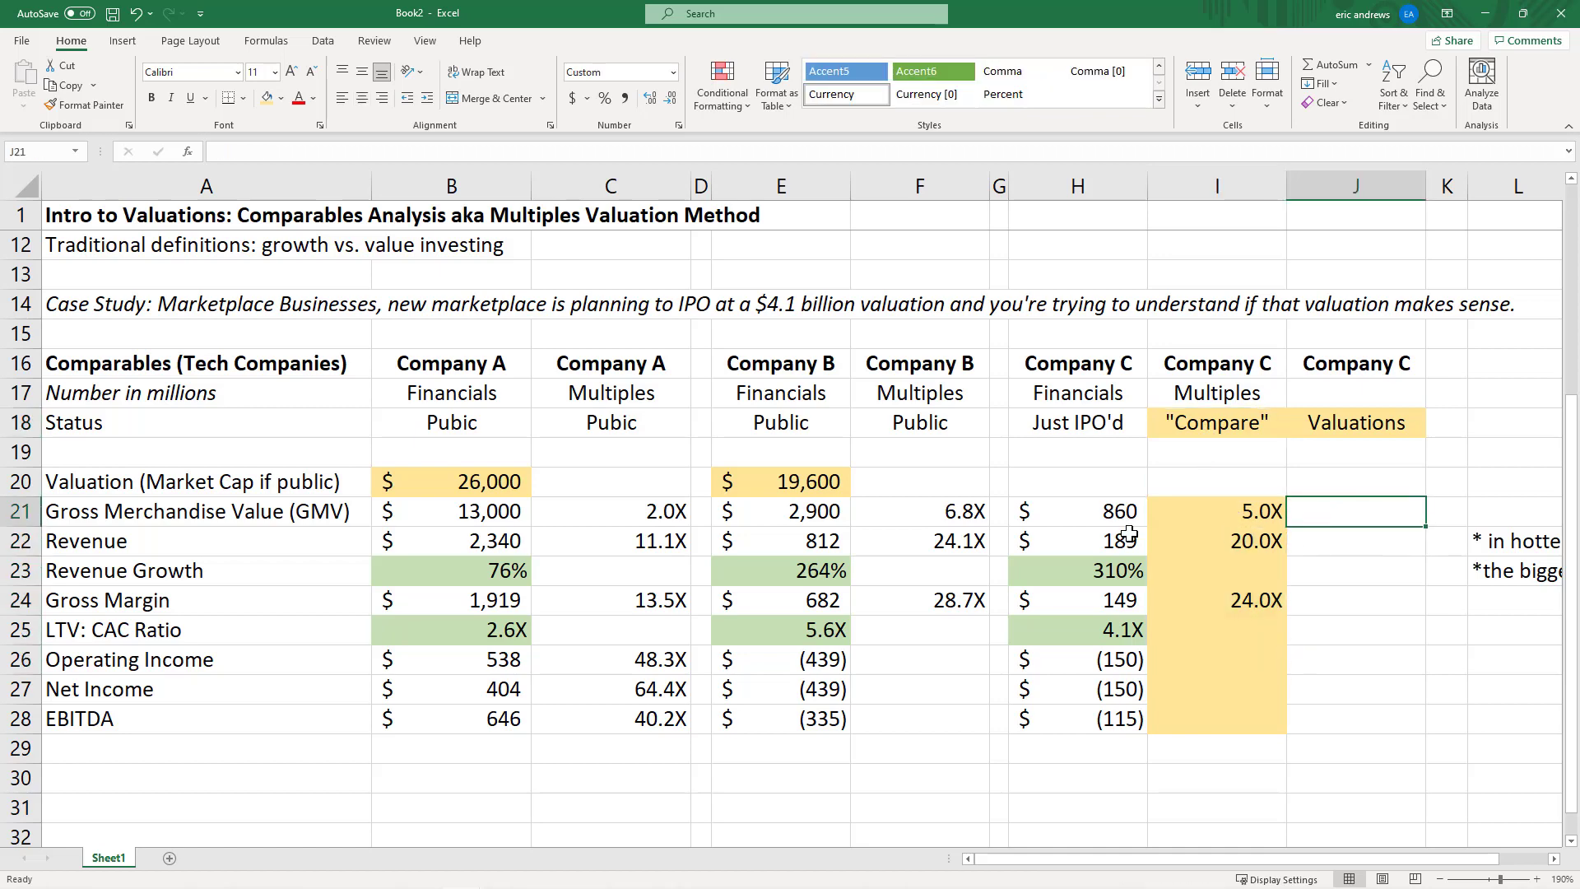
{"action": "type", "text": "="}
{"action": "left_click", "coordinate": [1103, 511]}
{"action": "type", "text": "*"}
{"action": "left_click", "coordinate": [1249, 511]}
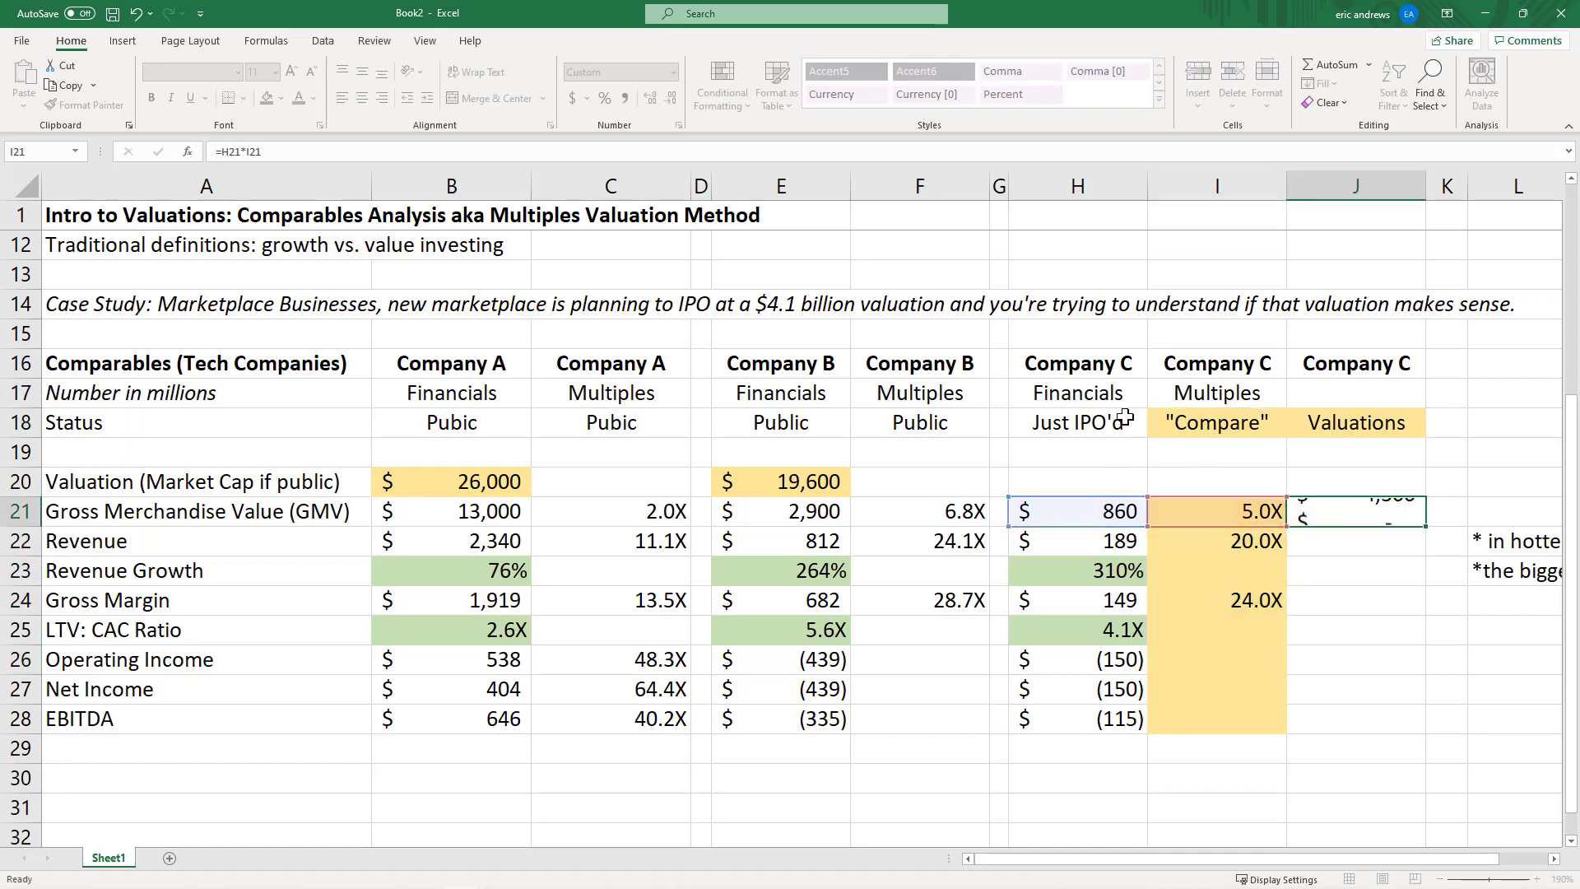
{"action": "key", "text": "ctrl+Return"}
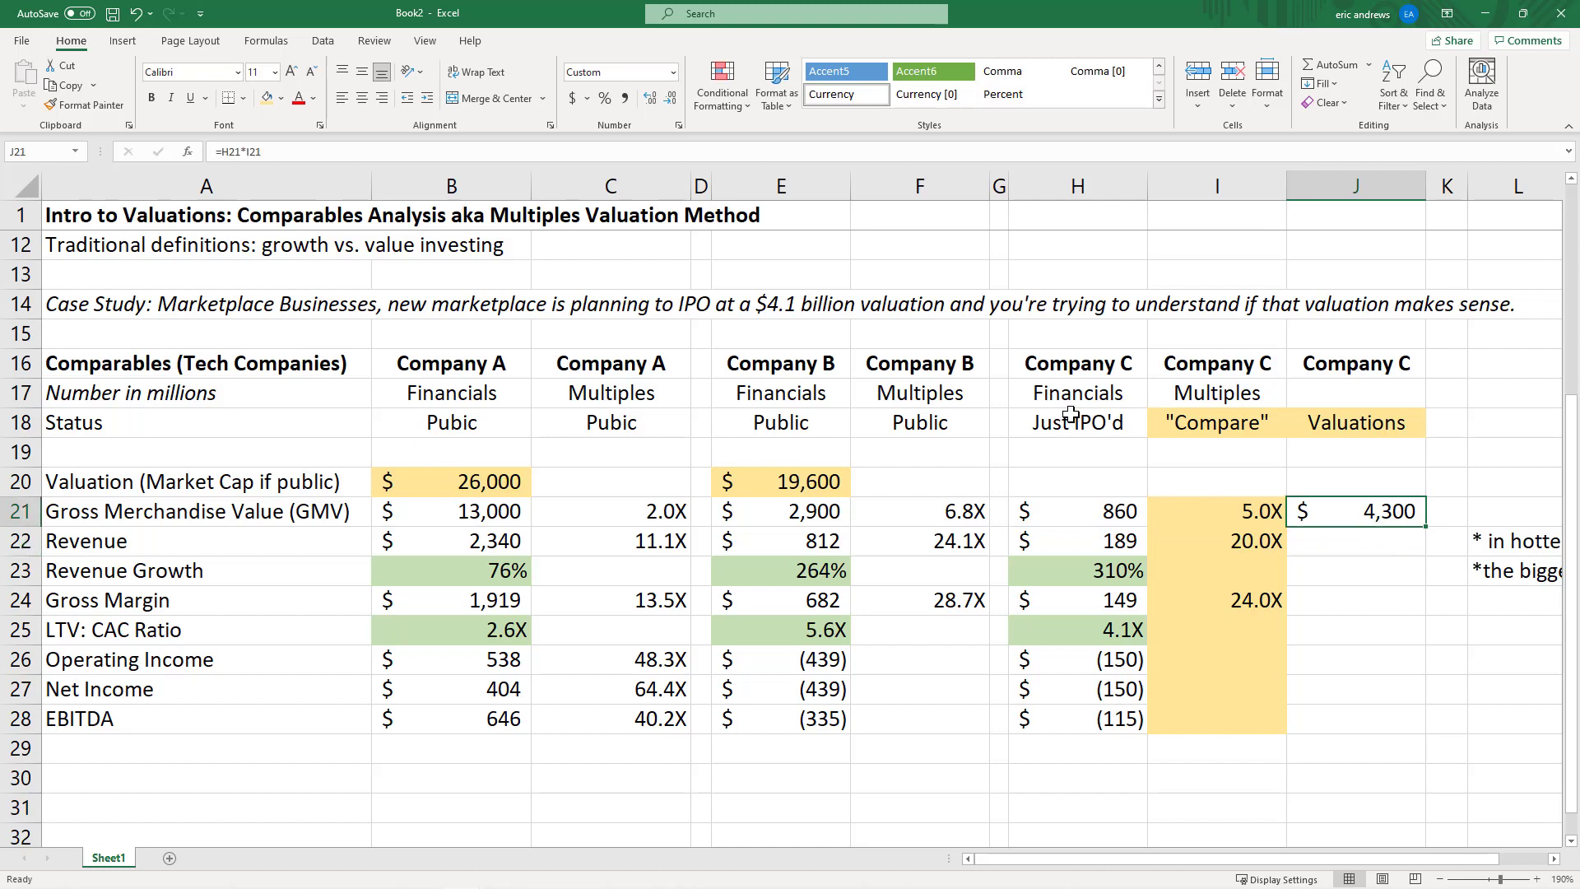
Copy the valuation formula from J21 to the Revenue row in J22 and the Gross Margin row in J24
{"action": "key", "text": "ctrl+c"}
{"action": "key", "text": "Down"}
{"action": "key", "text": "ctrl+v"}
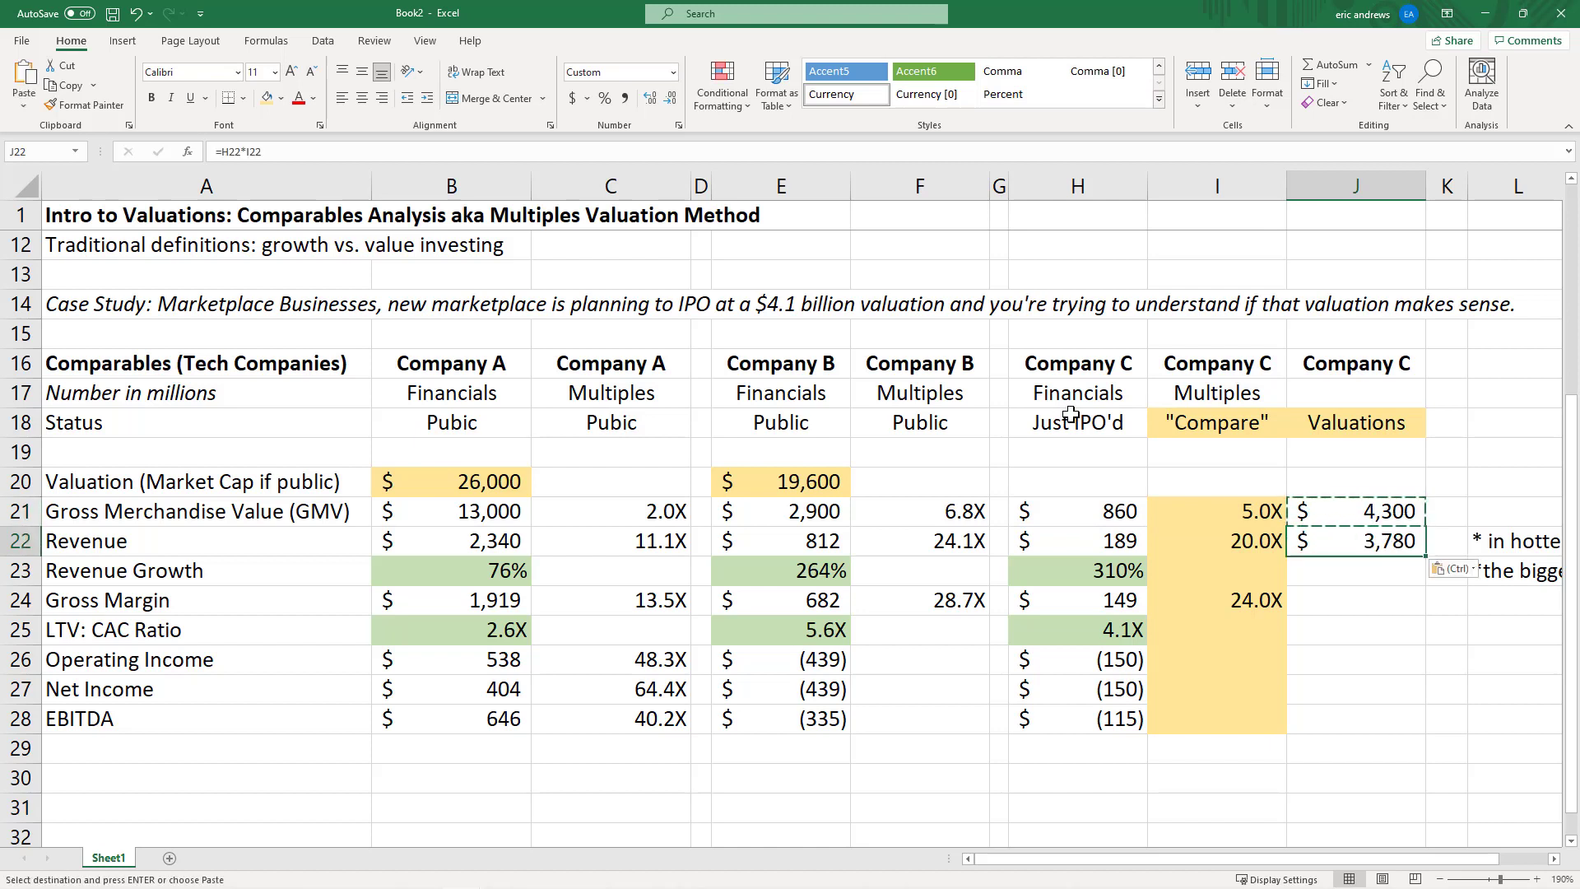
{"action": "key", "text": "Down"}
{"action": "key", "text": "Down"}
{"action": "key", "text": "ctrl+v"}
{"action": "key", "text": "Up"}
{"action": "key", "text": "Up"}
{"action": "key", "text": "Up"}
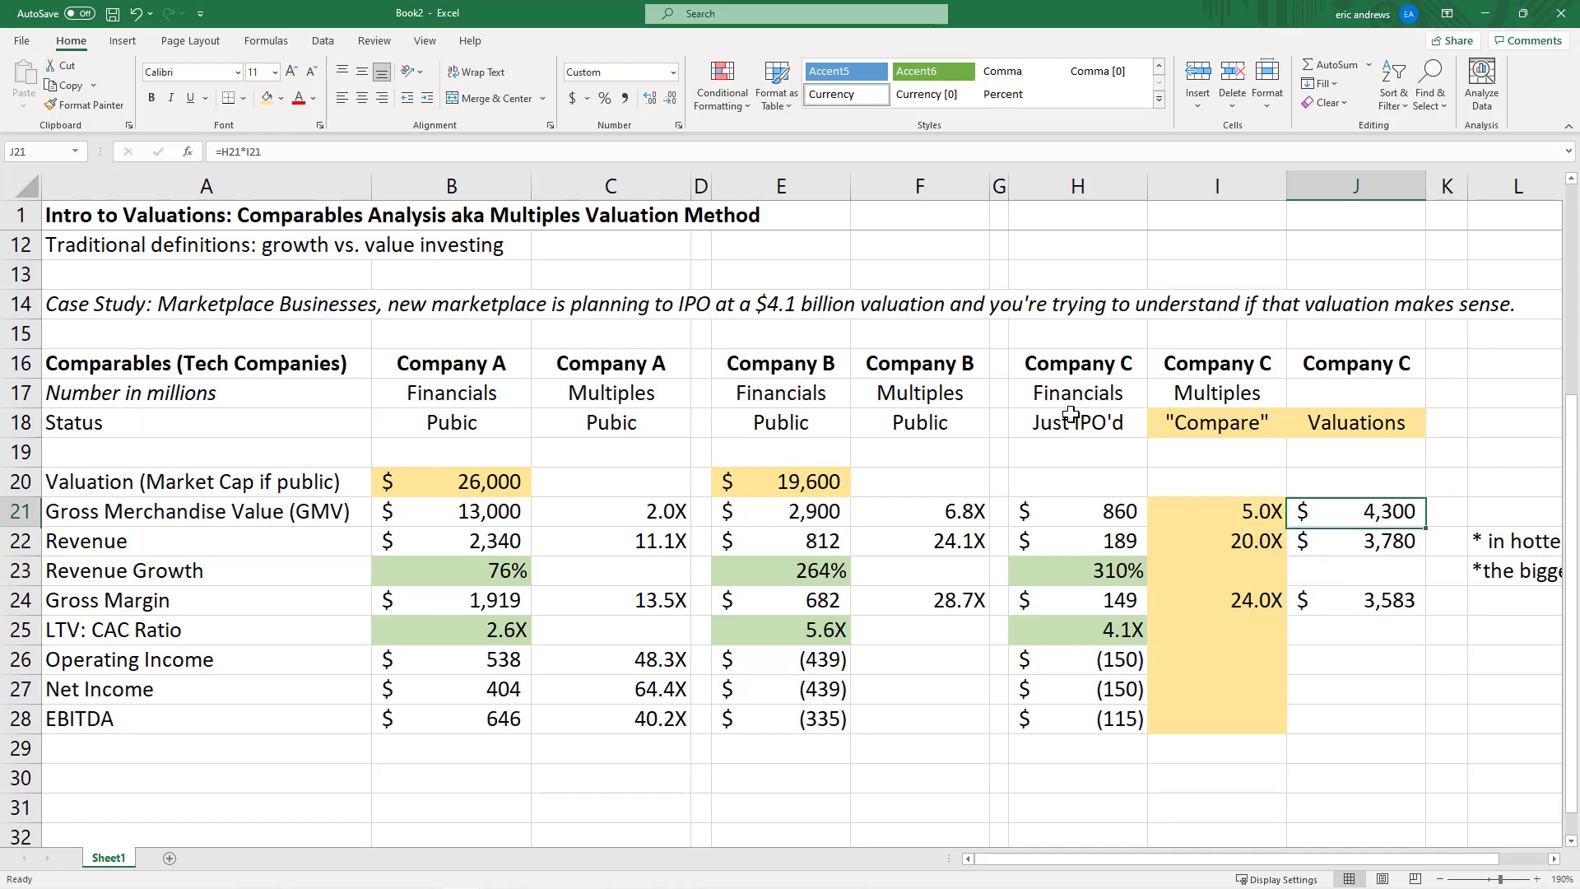
{"action": "key", "text": "Escape"}
Check the J21 formula and compare Company C's valuations in J21:J24 with the $4.1 billion IPO valuation in row 14
{"action": "key", "text": "F2"}
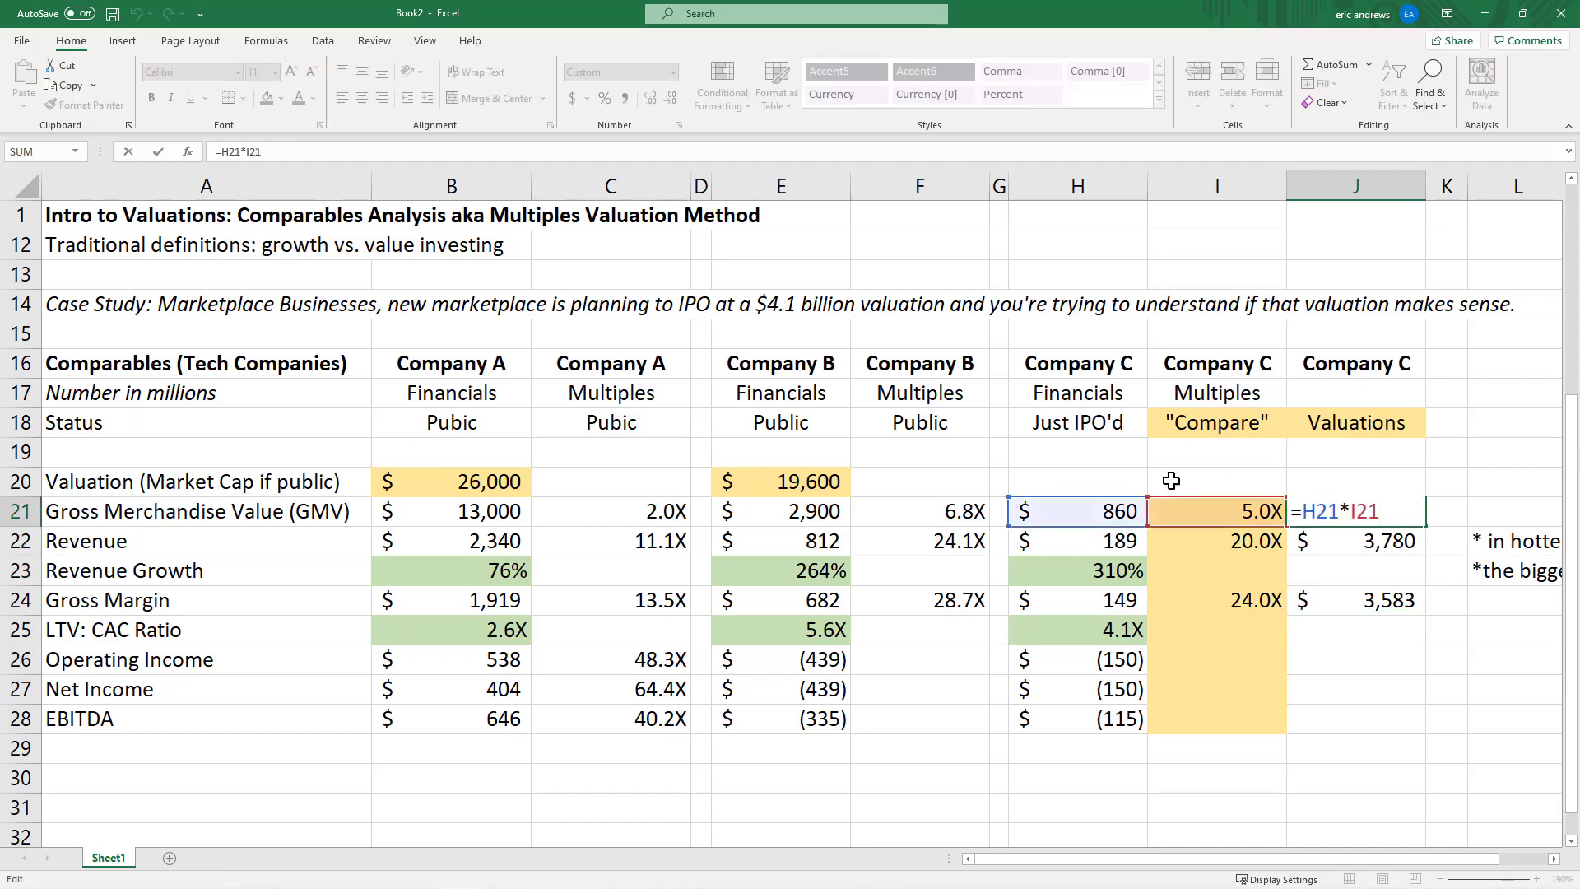
{"action": "key", "text": "Escape"}
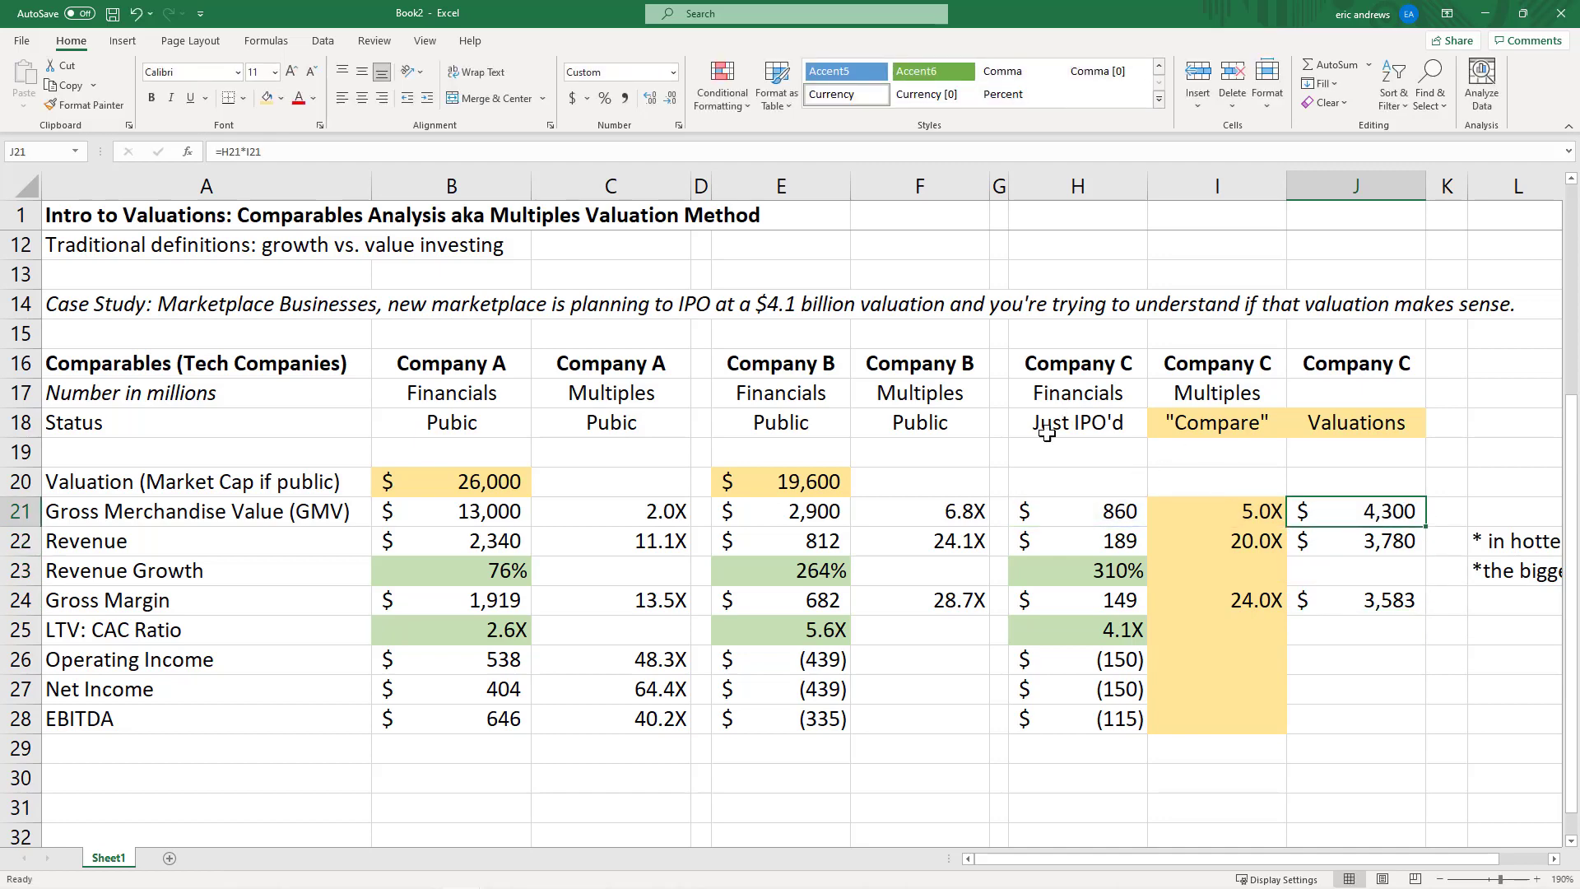
{"action": "left_click_drag", "start_coordinate": [148, 307], "coordinate": [1446, 303]}
{"action": "left_click", "coordinate": [751, 300]}
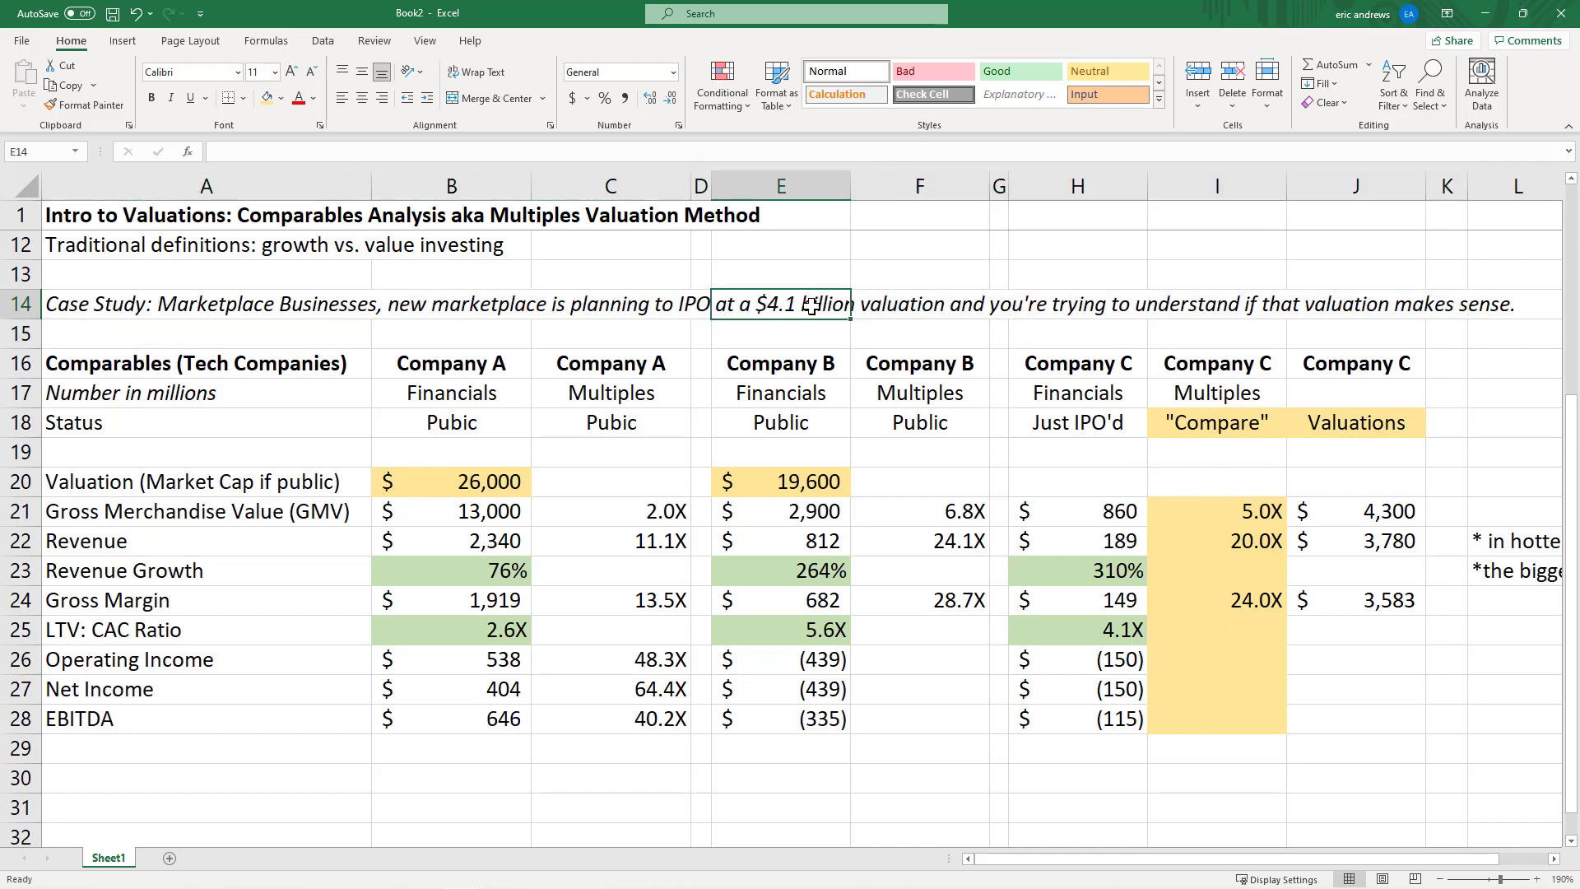
{"action": "left_click", "coordinate": [1406, 502]}
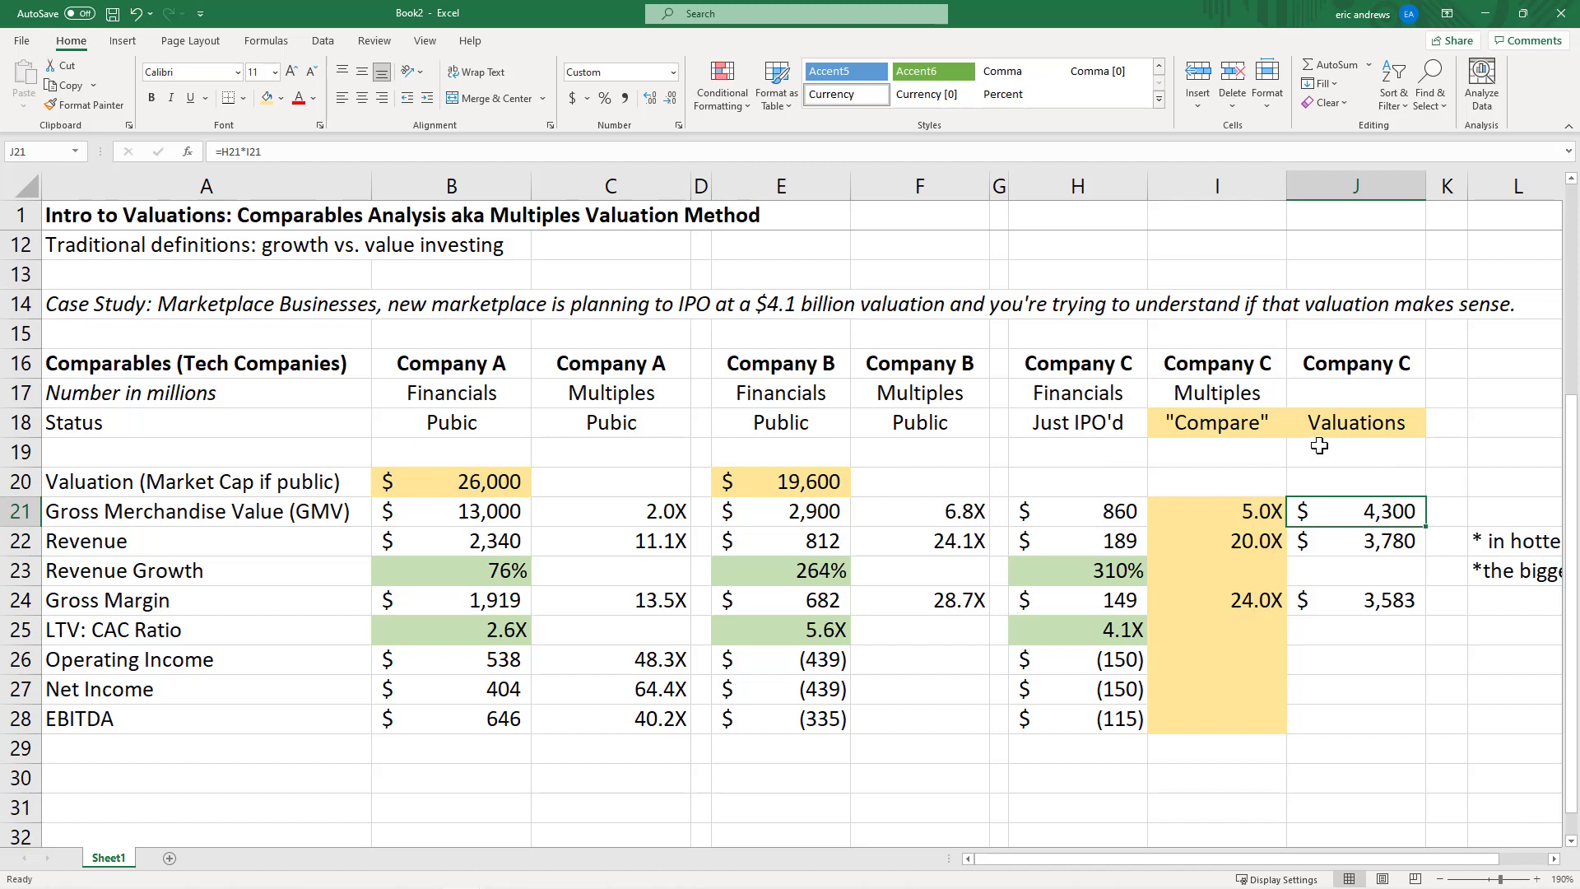
{"action": "key", "text": "Down"}
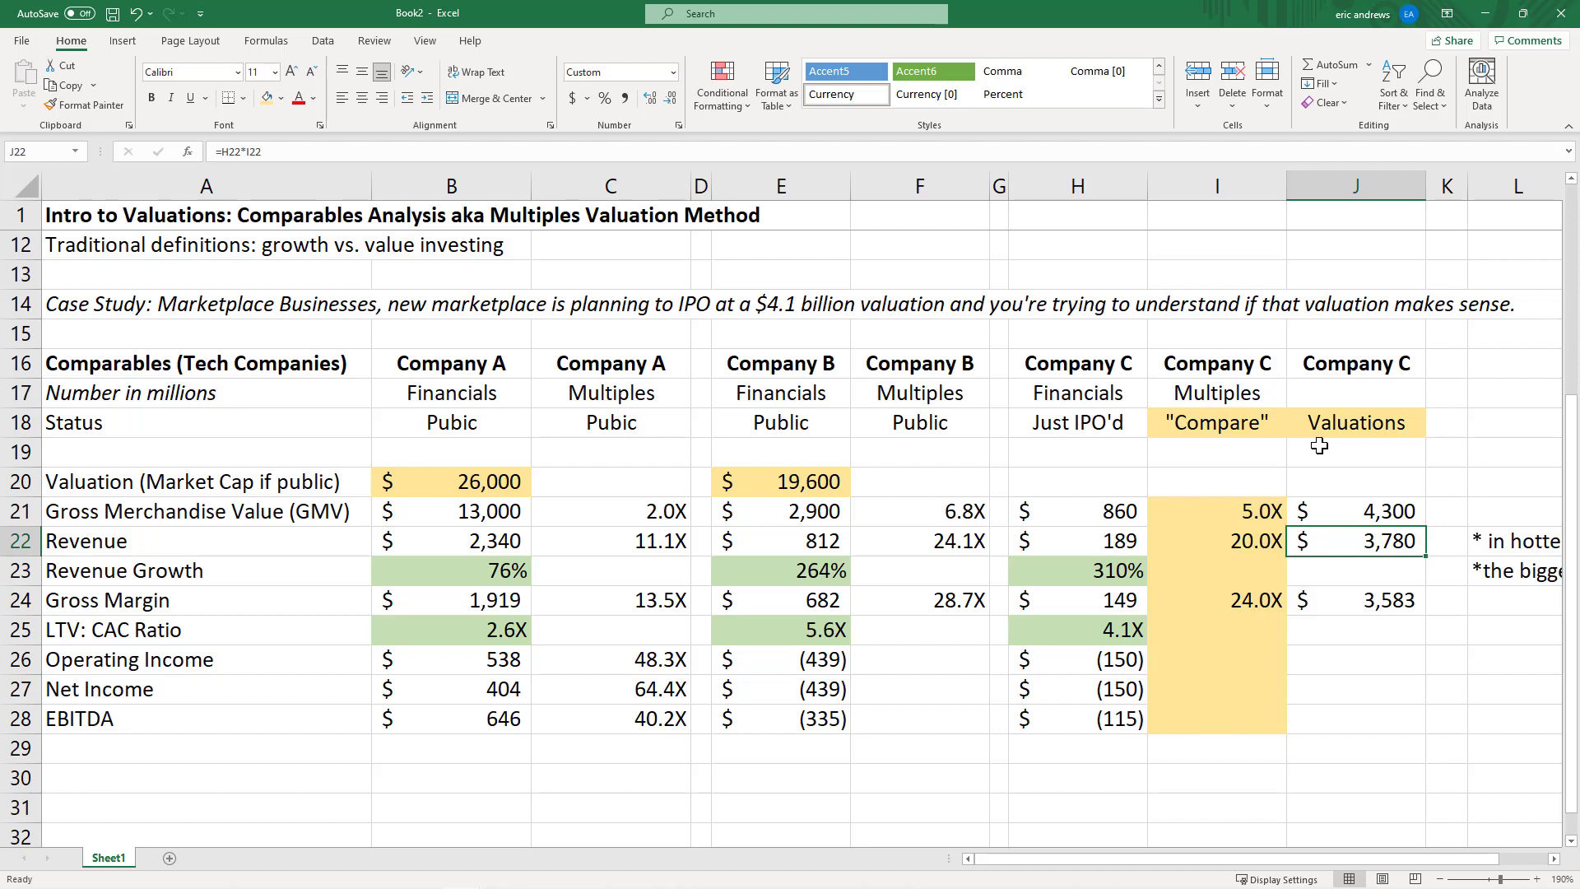
{"action": "key", "text": "Down"}
{"action": "key", "text": "Down"}
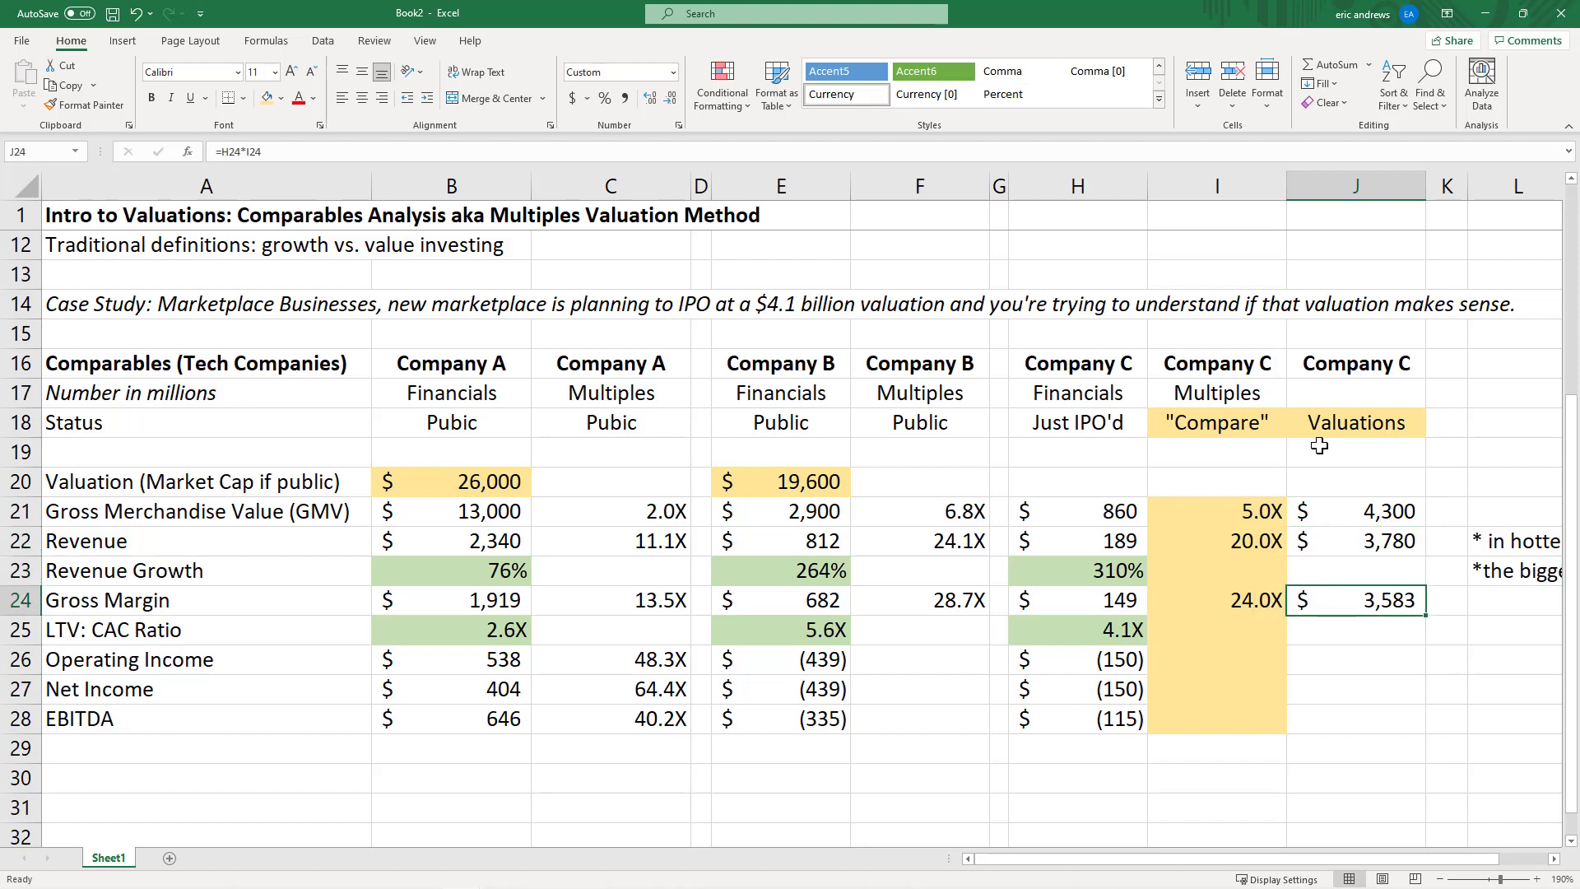
{"action": "left_click_drag", "start_coordinate": [1370, 507], "coordinate": [1370, 708]}
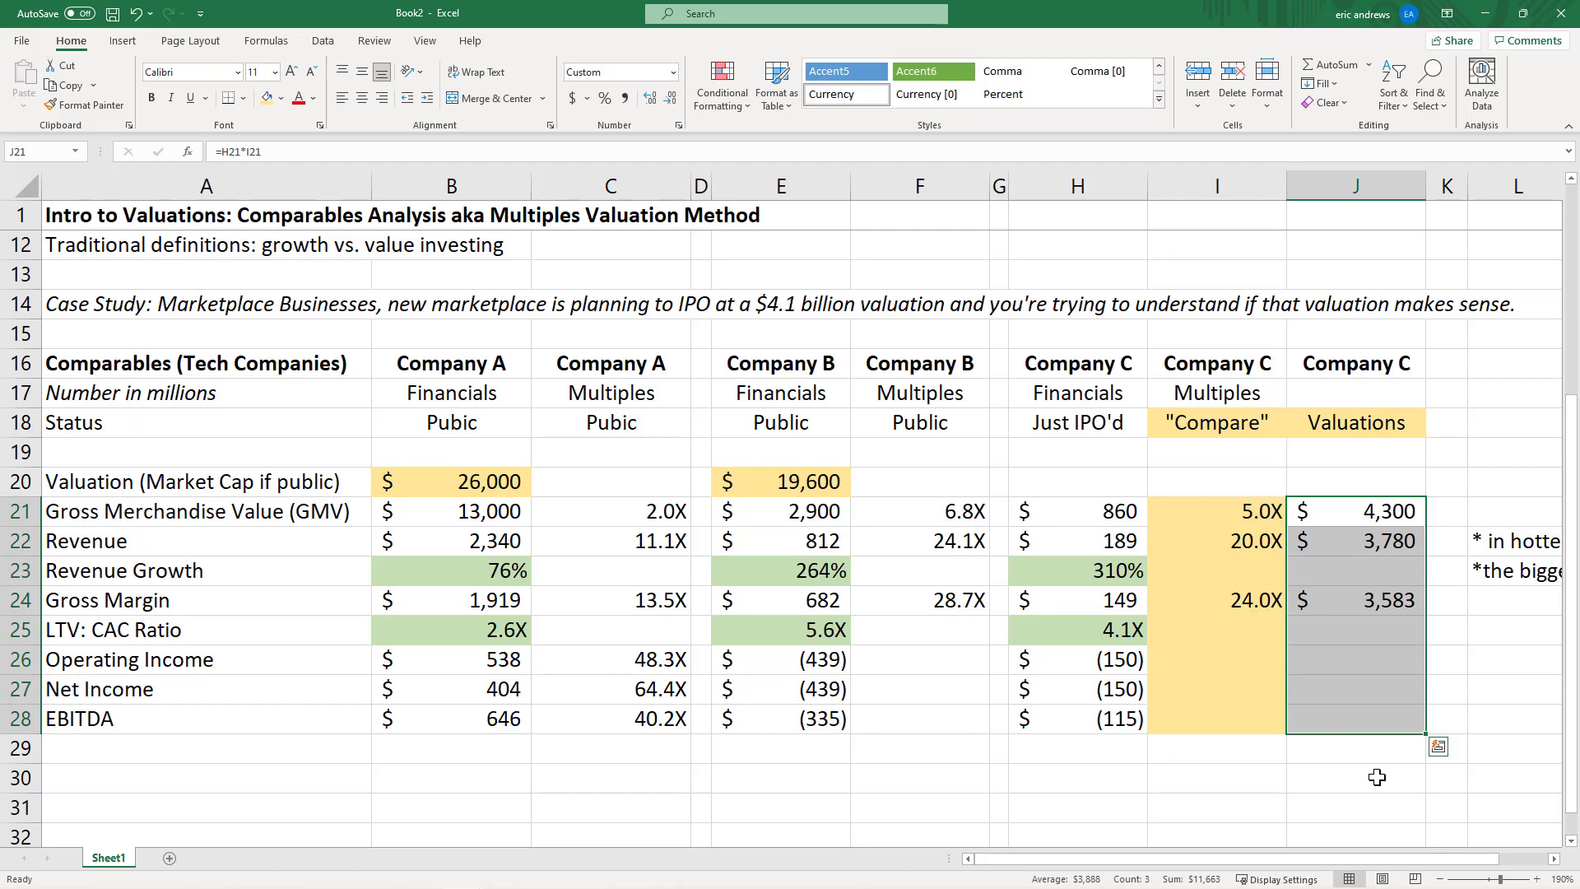
{"action": "left_click", "coordinate": [1345, 540]}
{"action": "left_click", "coordinate": [1439, 879]}
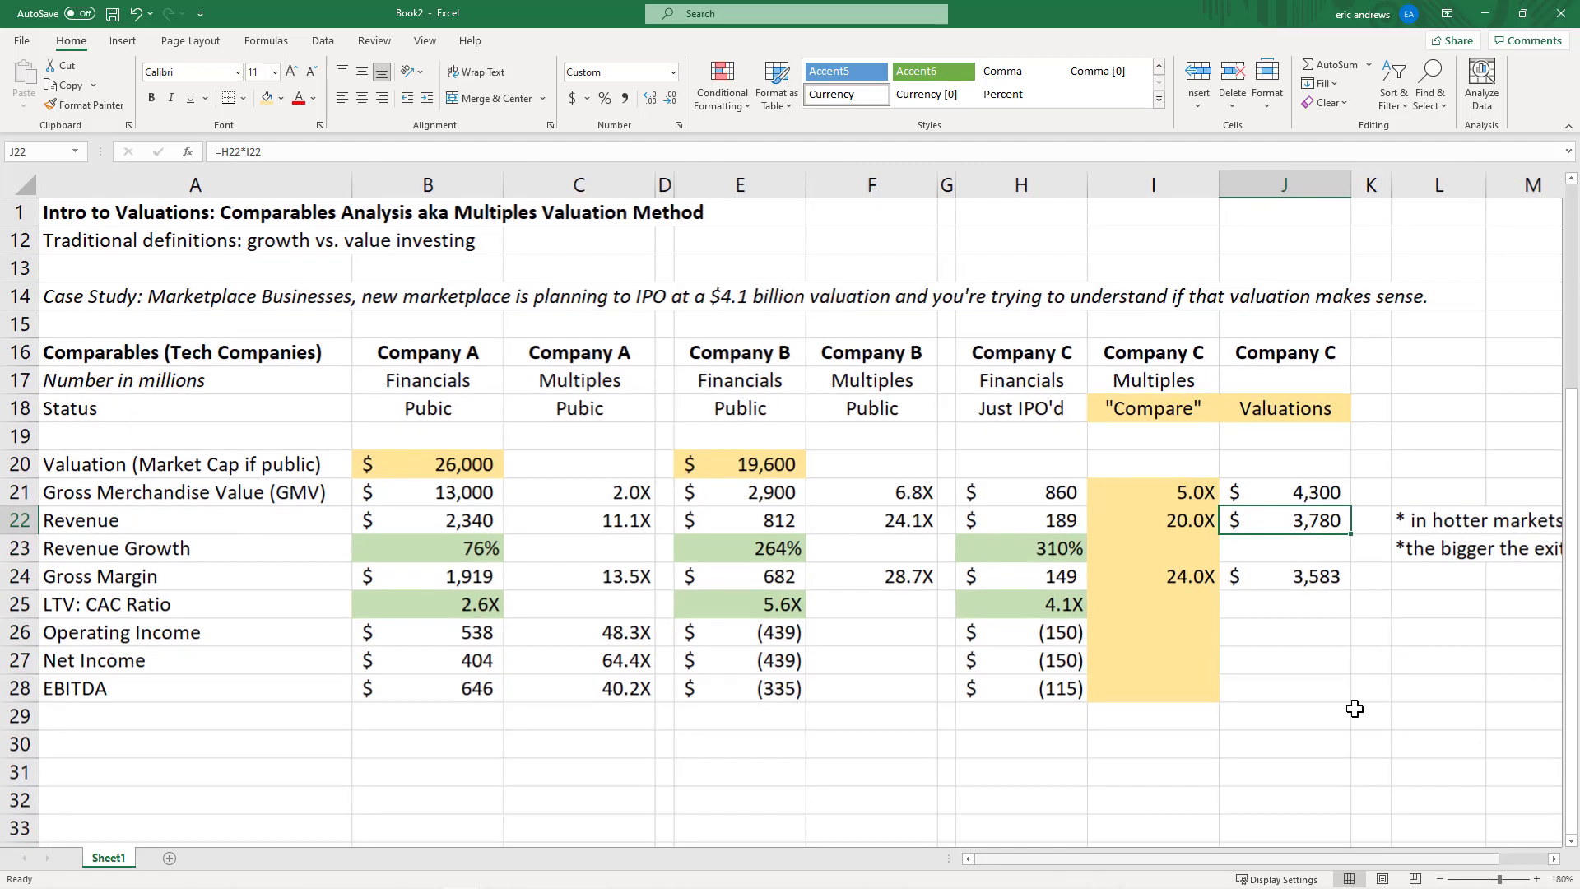
Review Company C's "Compare" multiples in I21:I28, its revenue growth in H23 and its valuations in column J against the IPO valuation
{"action": "left_click_drag", "start_coordinate": [1167, 494], "coordinate": [1168, 692]}
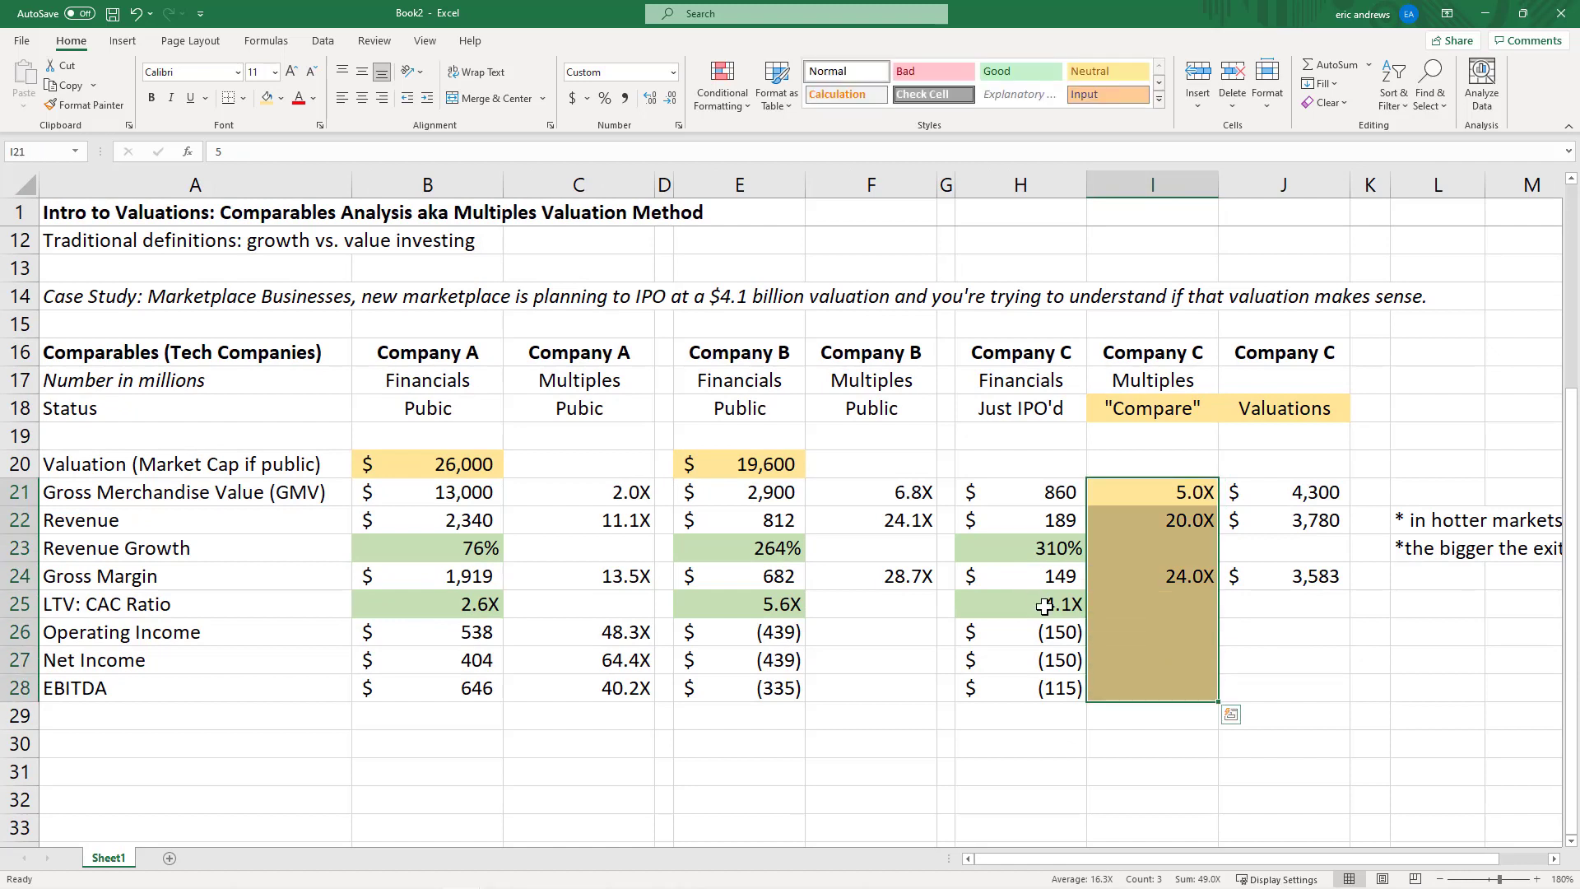
{"action": "left_click", "coordinate": [1039, 548]}
{"action": "left_click_drag", "start_coordinate": [1293, 494], "coordinate": [1298, 576]}
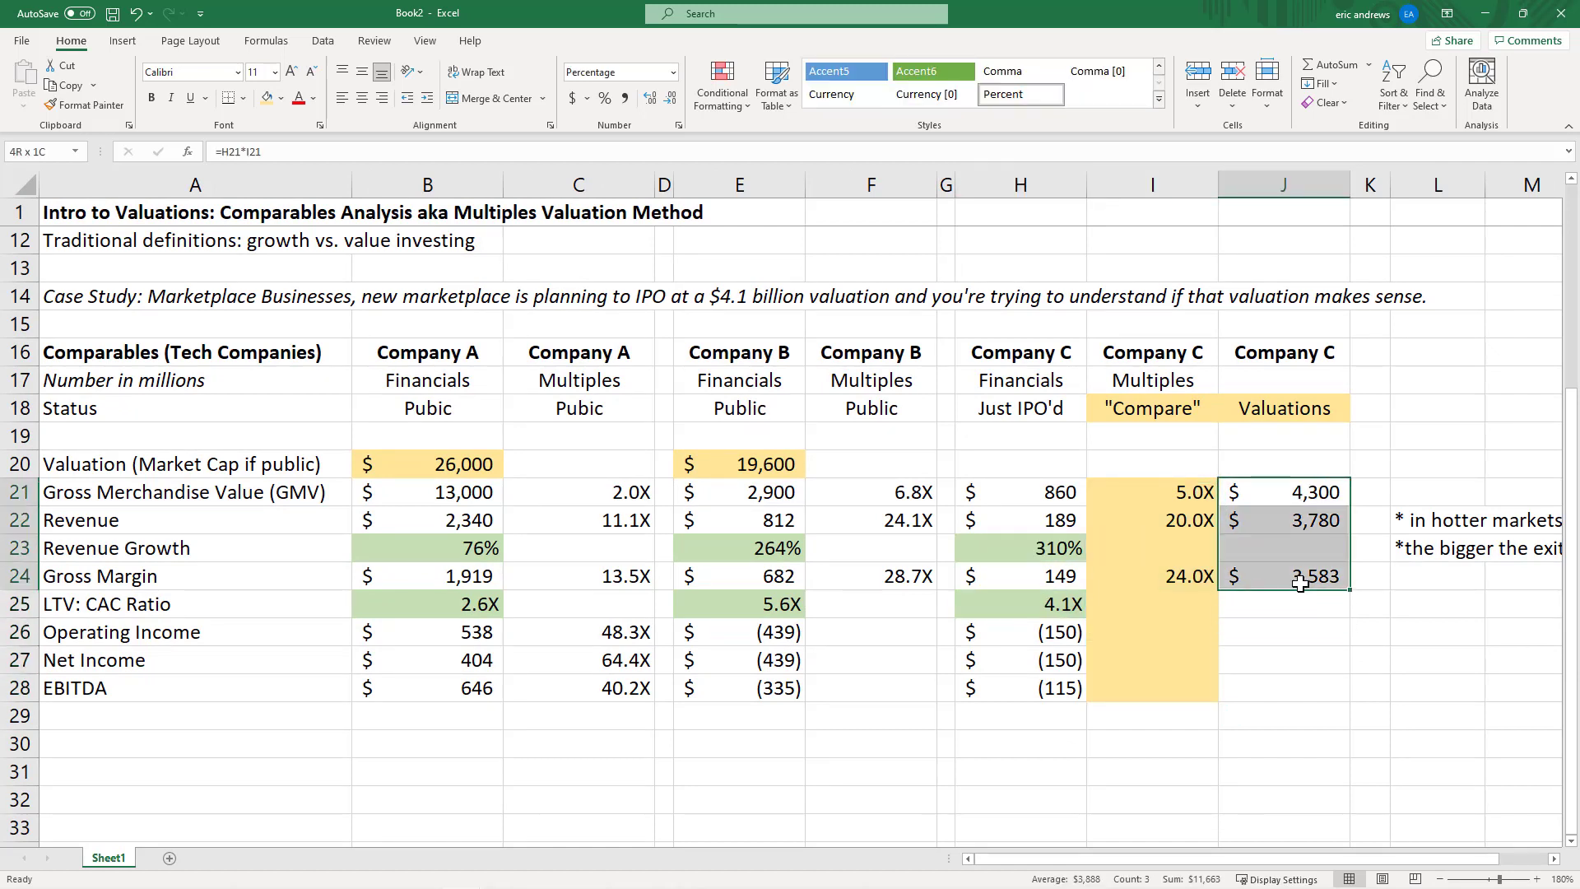
{"action": "left_click", "coordinate": [747, 299]}
{"action": "left_click_drag", "start_coordinate": [1312, 494], "coordinate": [1338, 574]}
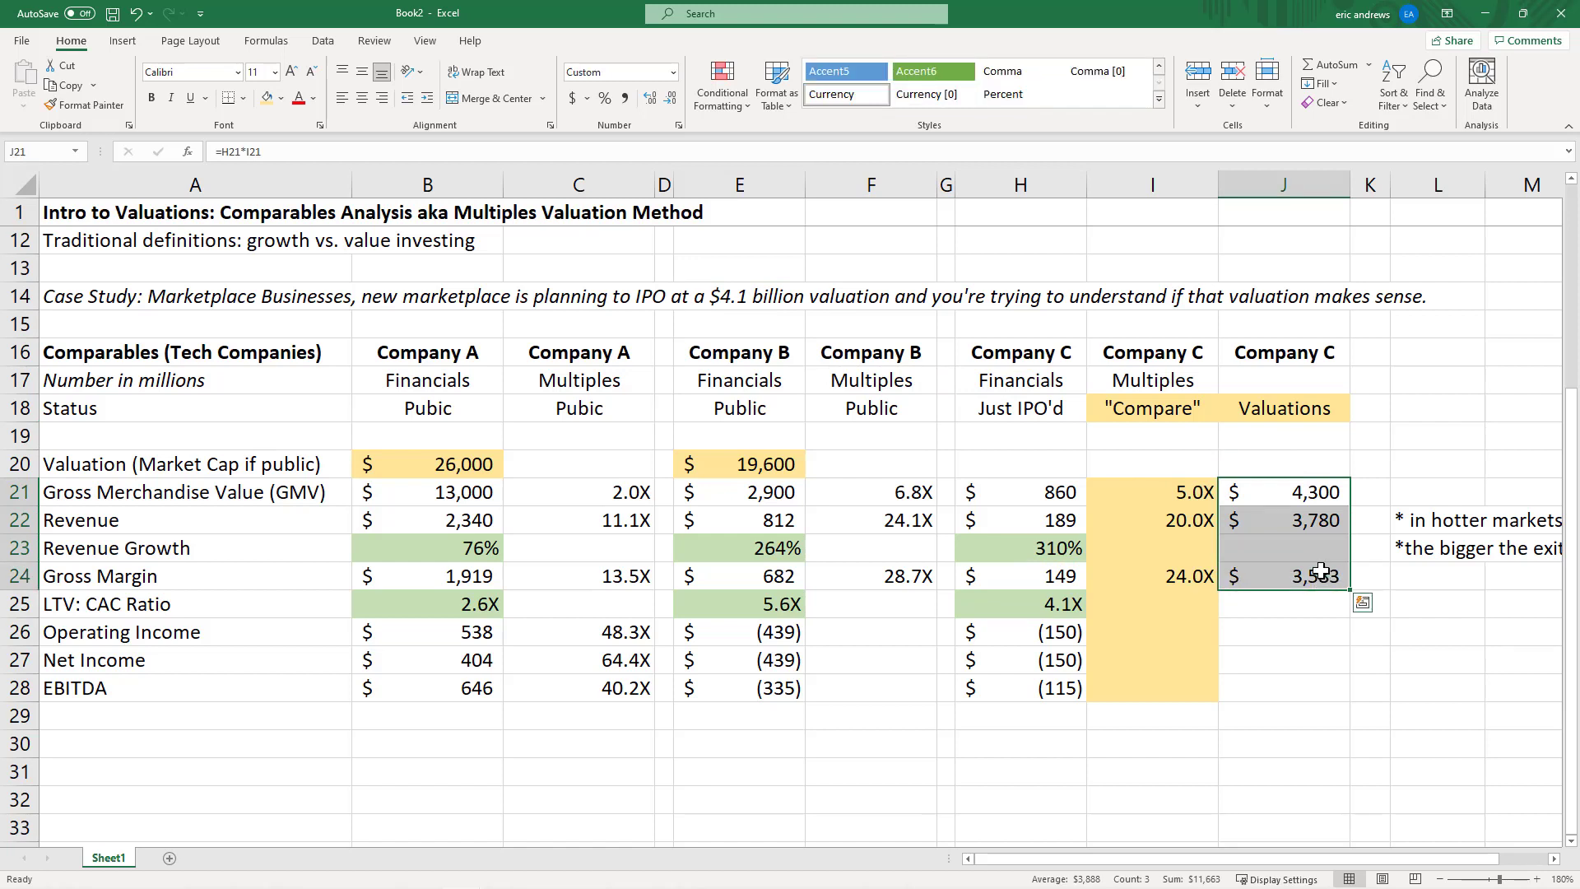
{"action": "left_click", "coordinate": [1302, 627]}
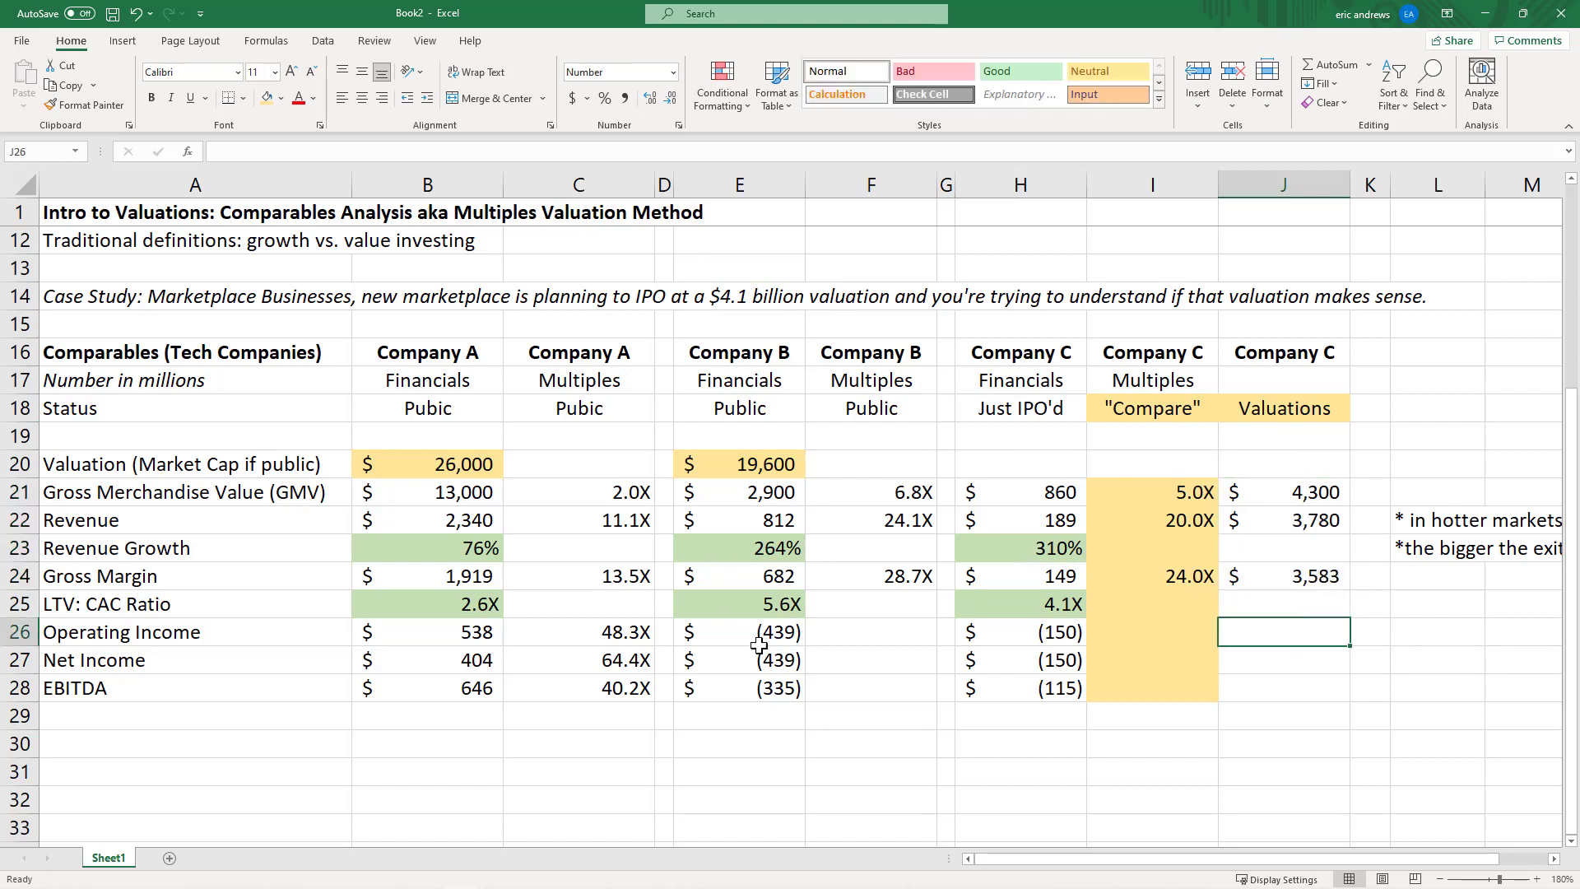
{"action": "left_click_drag", "start_coordinate": [1312, 492], "coordinate": [1319, 688]}
{"action": "left_click", "coordinate": [1319, 688]}
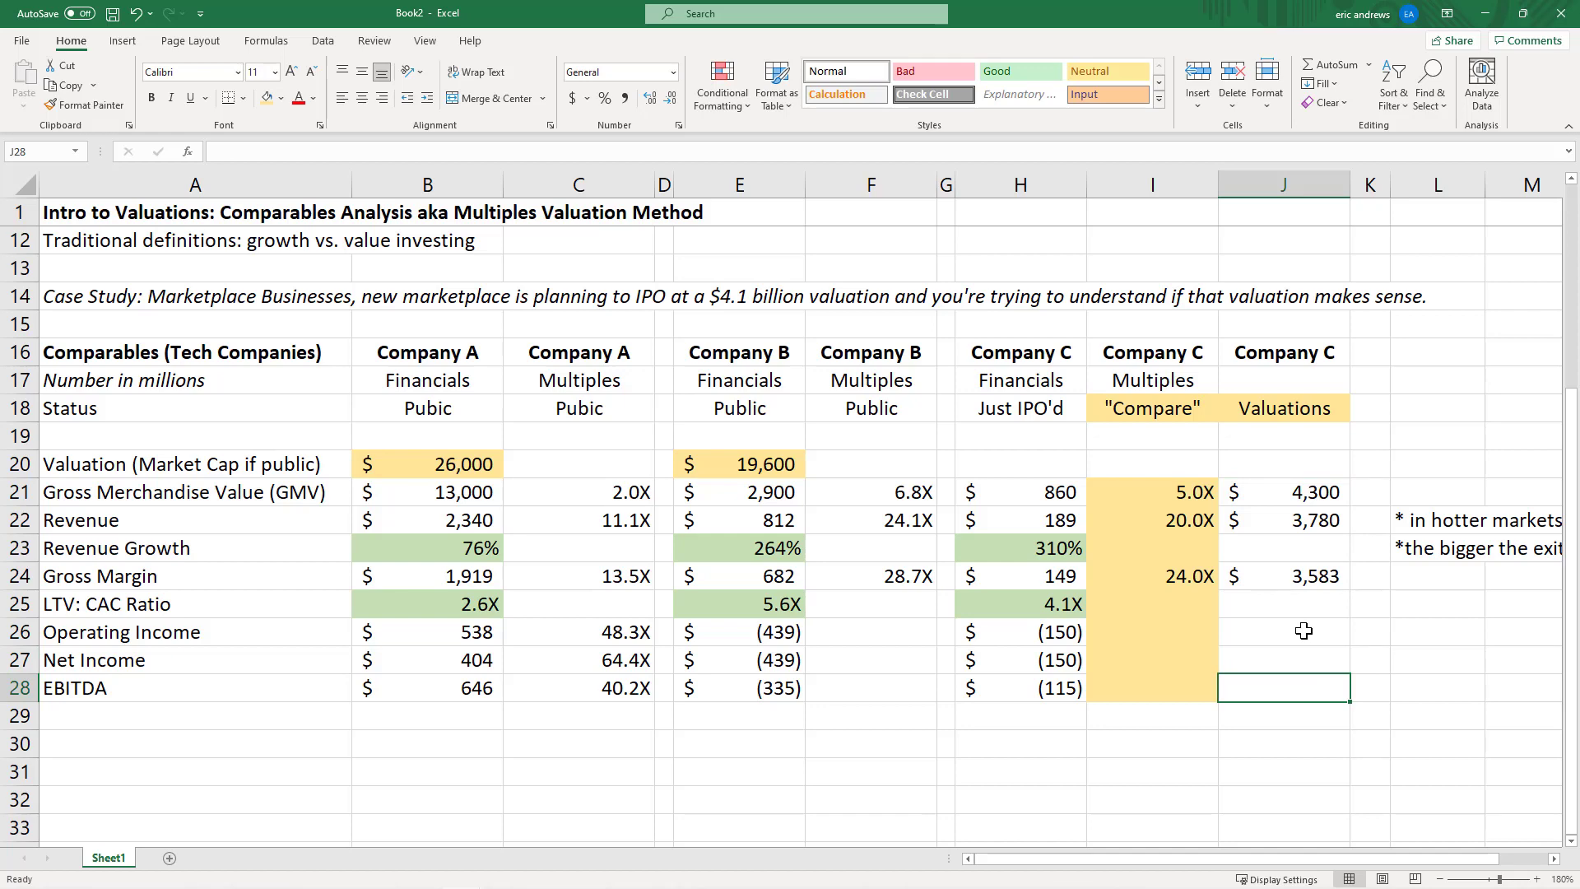
Read the hotter-markets pricing note in L22 and go back along row 23 to the Revenue Growth label
{"action": "left_click", "coordinate": [1432, 519]}
{"action": "key", "text": "Right"}
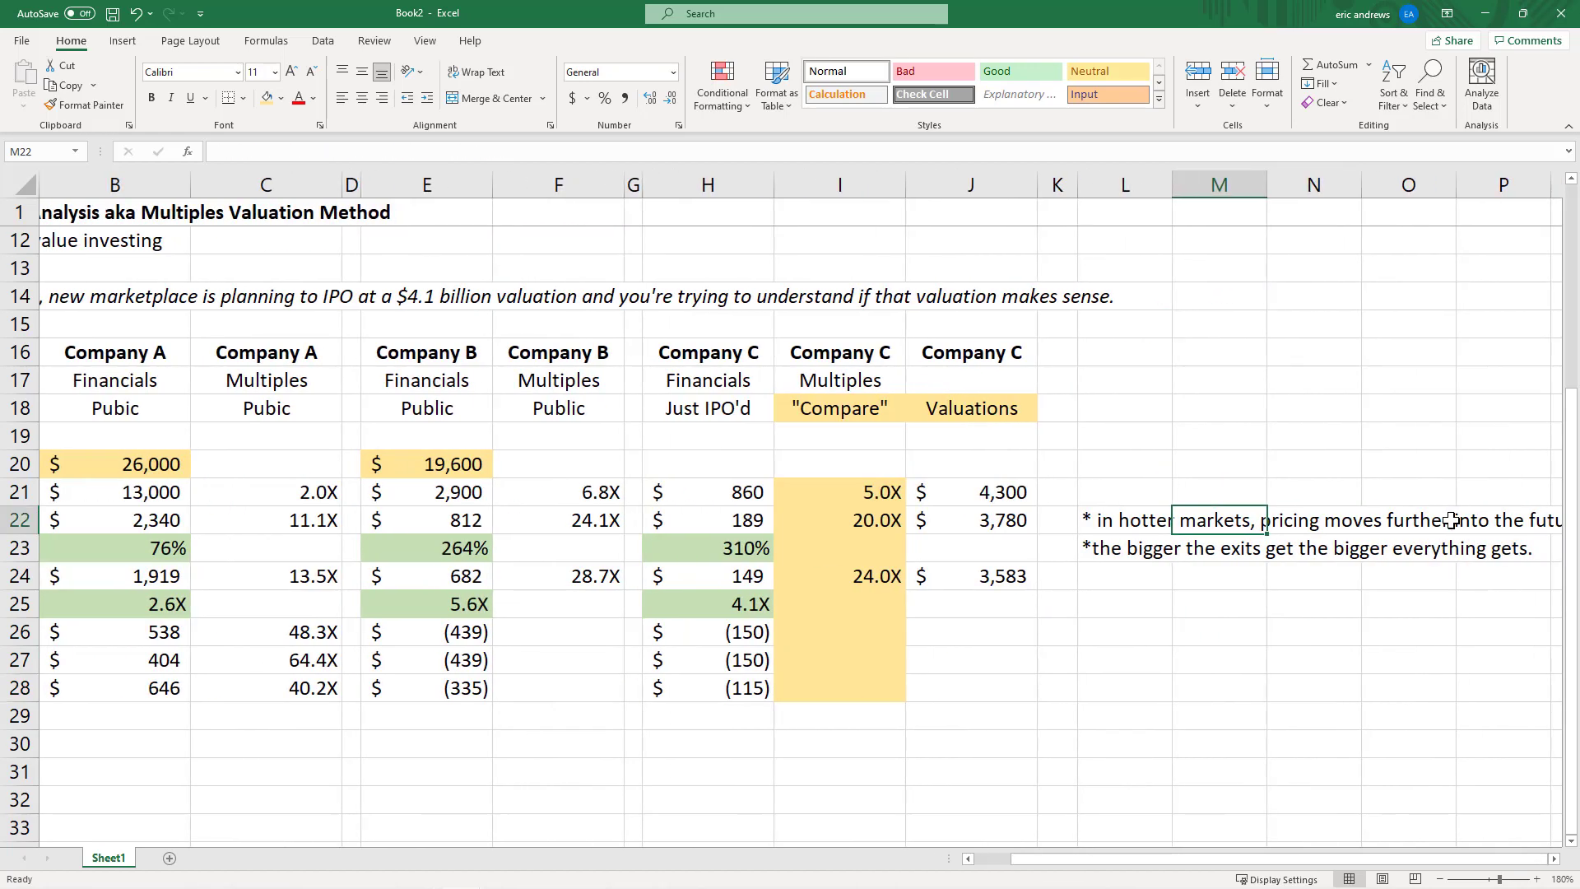
{"action": "left_click", "coordinate": [1440, 879]}
{"action": "left_click", "coordinate": [1440, 879]}
{"action": "left_click", "coordinate": [994, 489]}
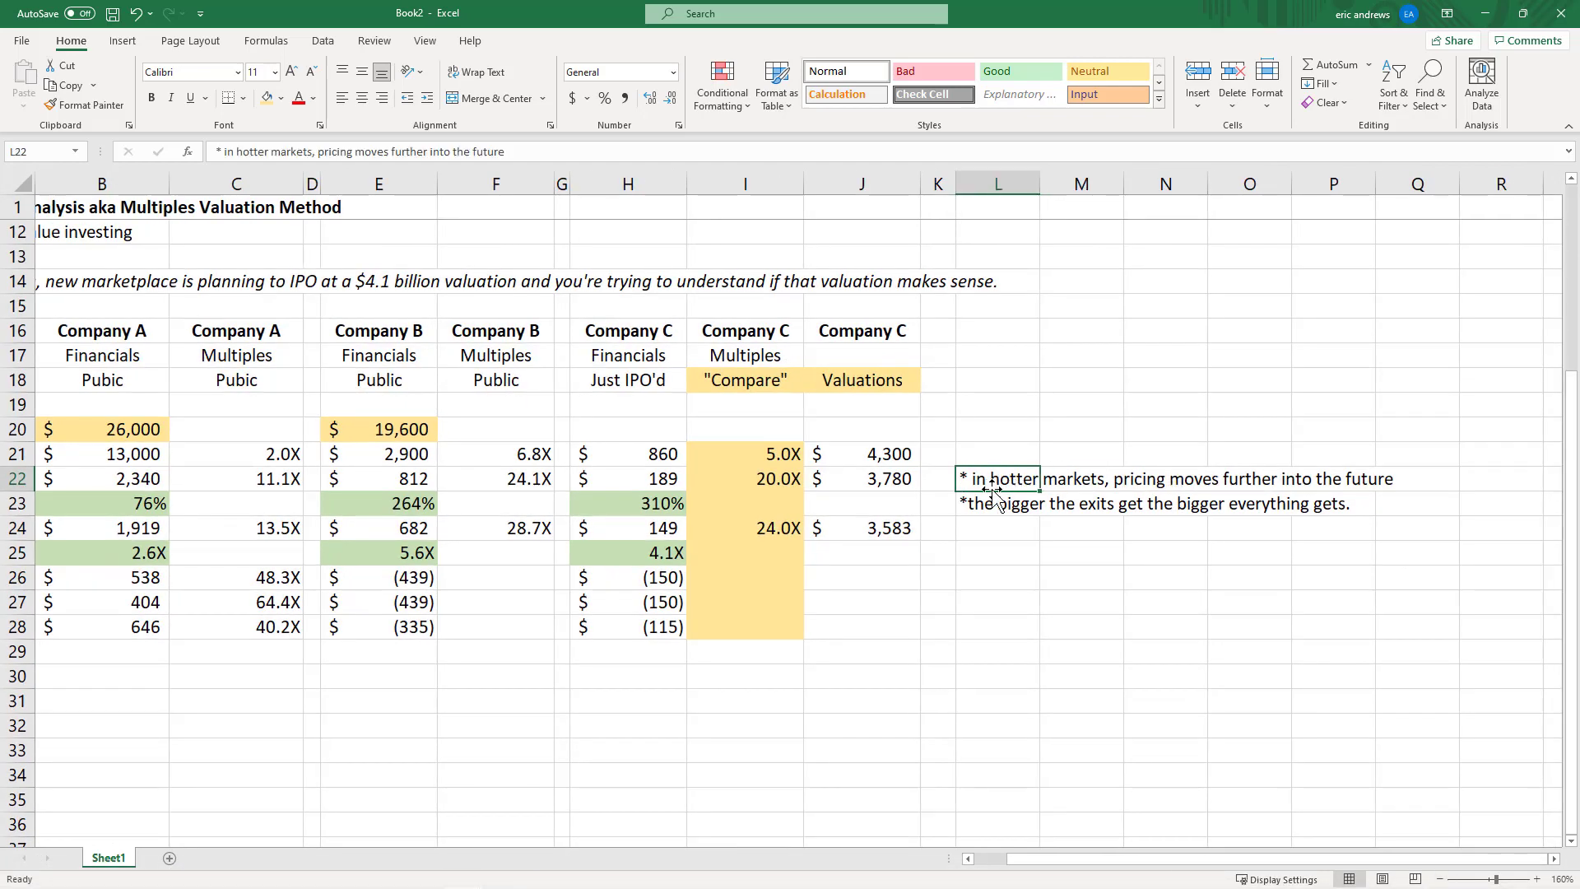
{"action": "key", "text": "Down"}
{"action": "key", "text": "Left"}
{"action": "key", "text": "Left"}
{"action": "key", "text": "Left"}
{"action": "key", "text": "Left"}
{"action": "key", "text": "Left"}
{"action": "key", "text": "Left"}
{"action": "key", "text": "Left"}
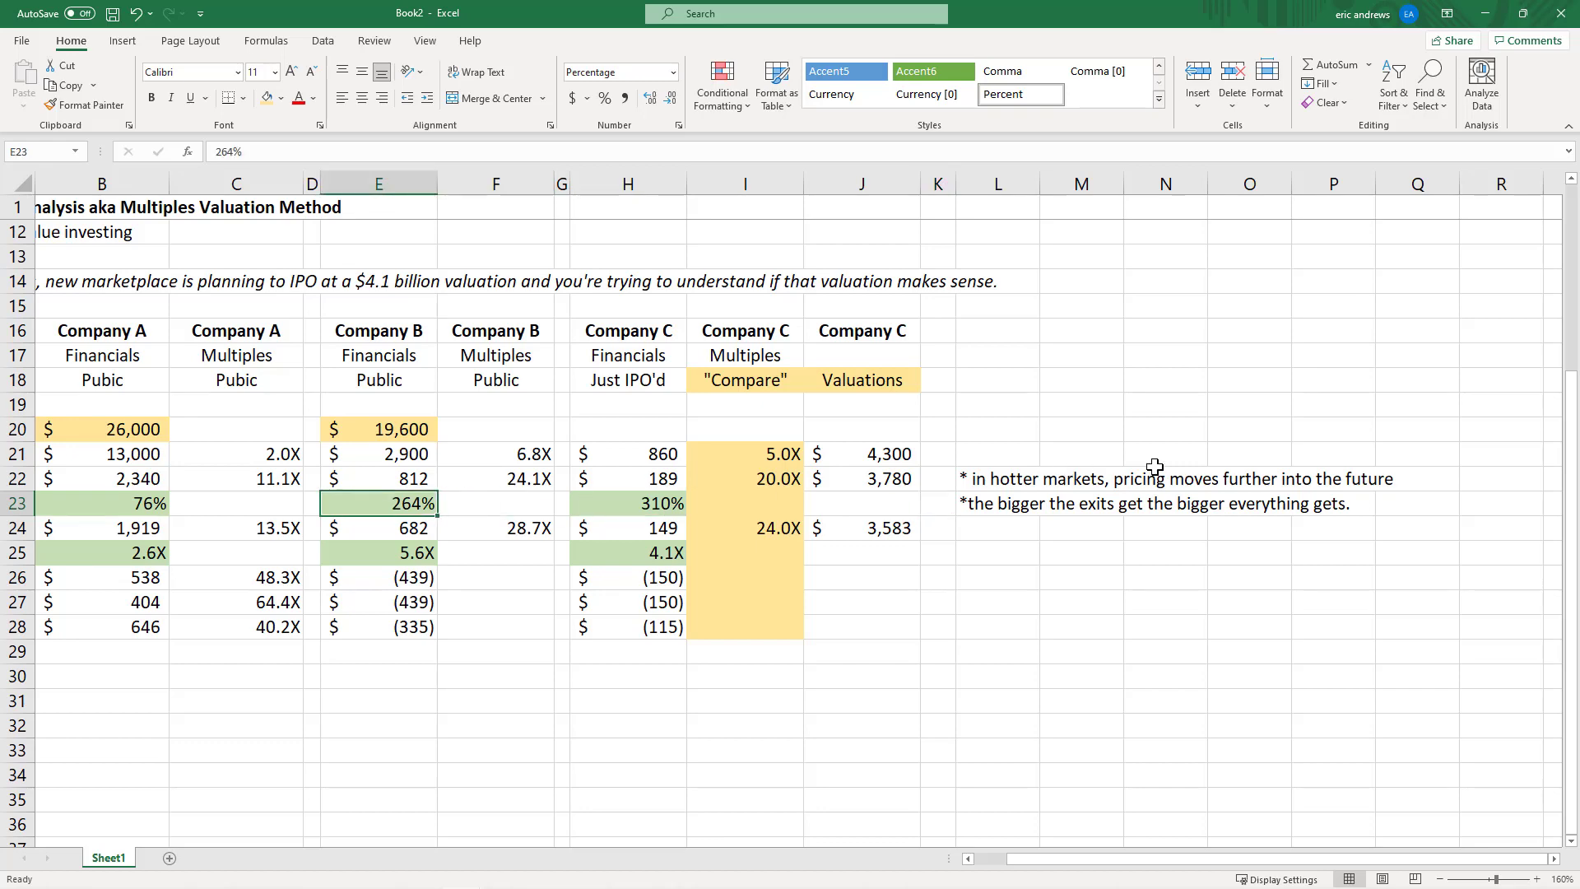
{"action": "key", "text": "Left"}
{"action": "key", "text": "Left"}
{"action": "key", "text": "Left"}
{"action": "key", "text": "Left"}
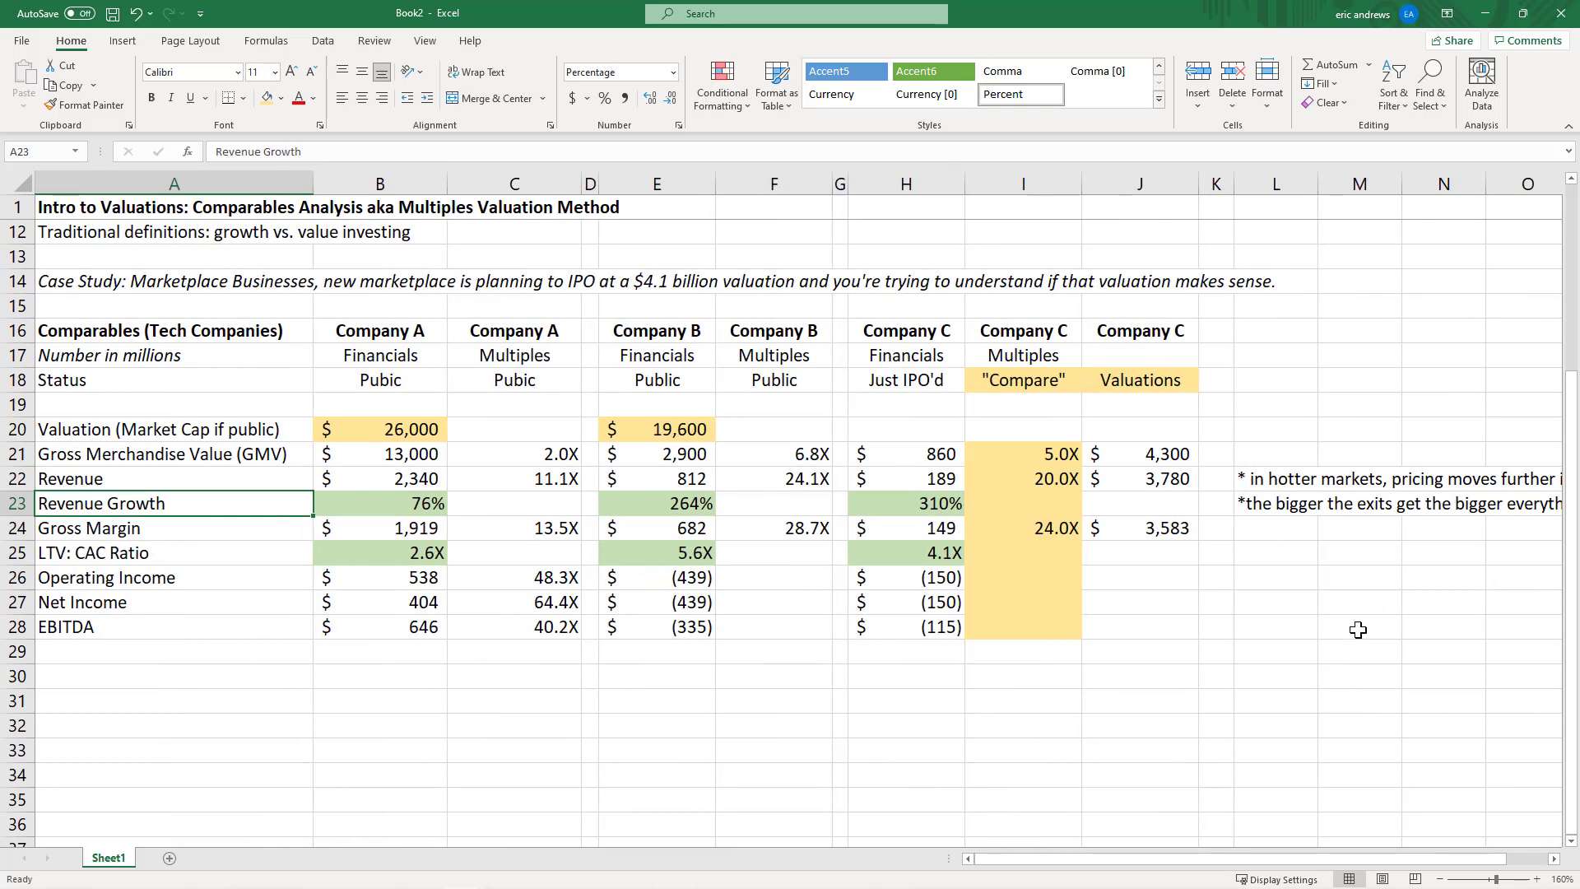
Examine the note about bigger exits in L23 together with the hotter-markets note in L22
{"action": "left_click", "coordinate": [1283, 504]}
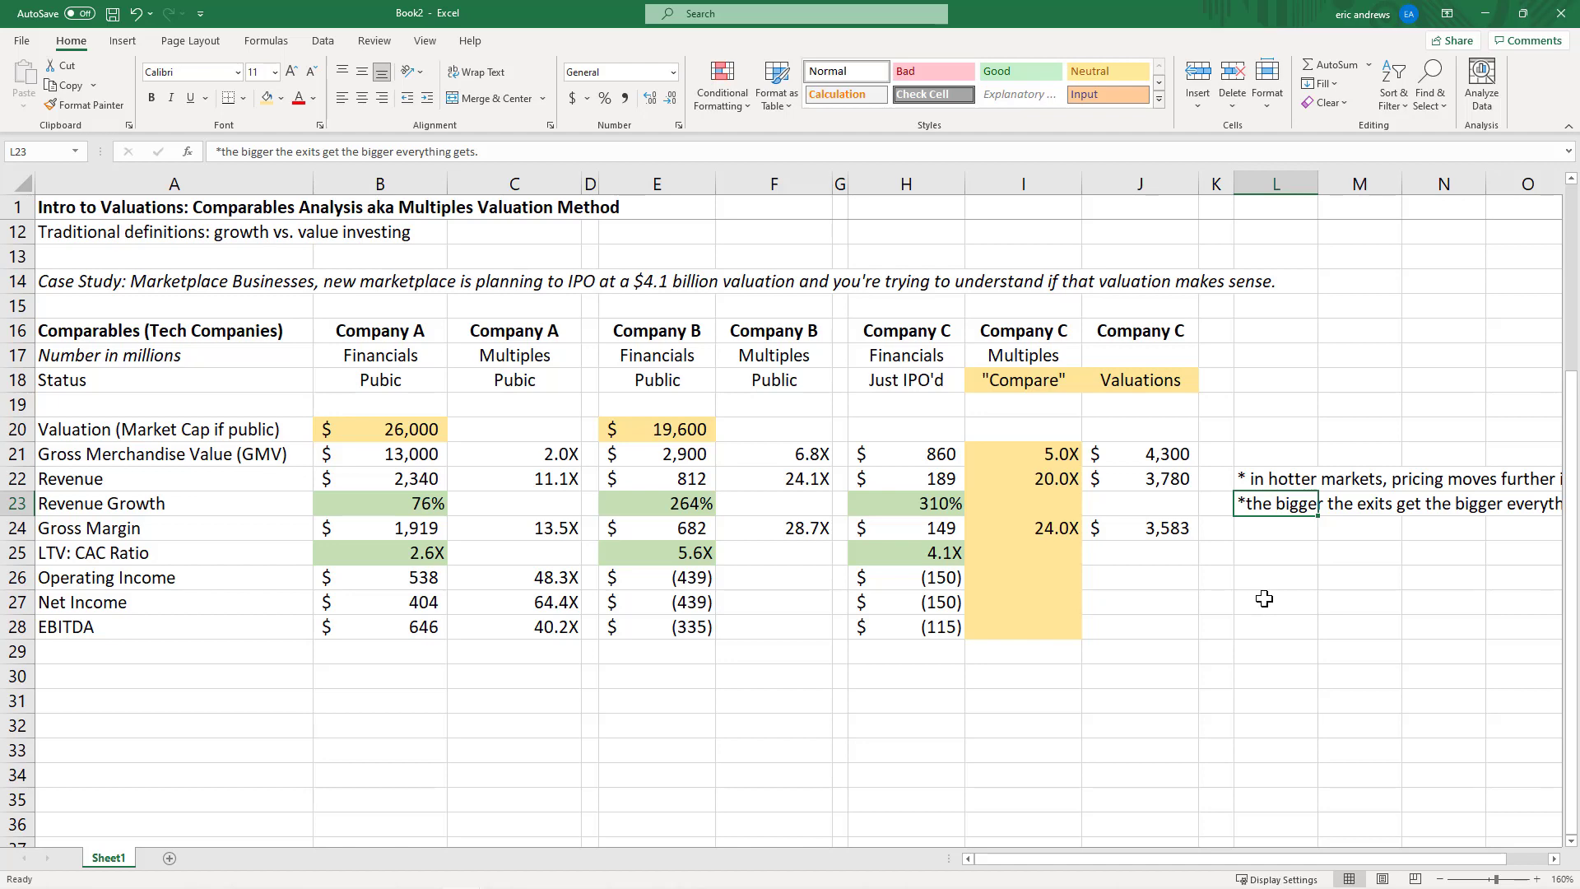
{"action": "left_click", "coordinate": [1537, 879]}
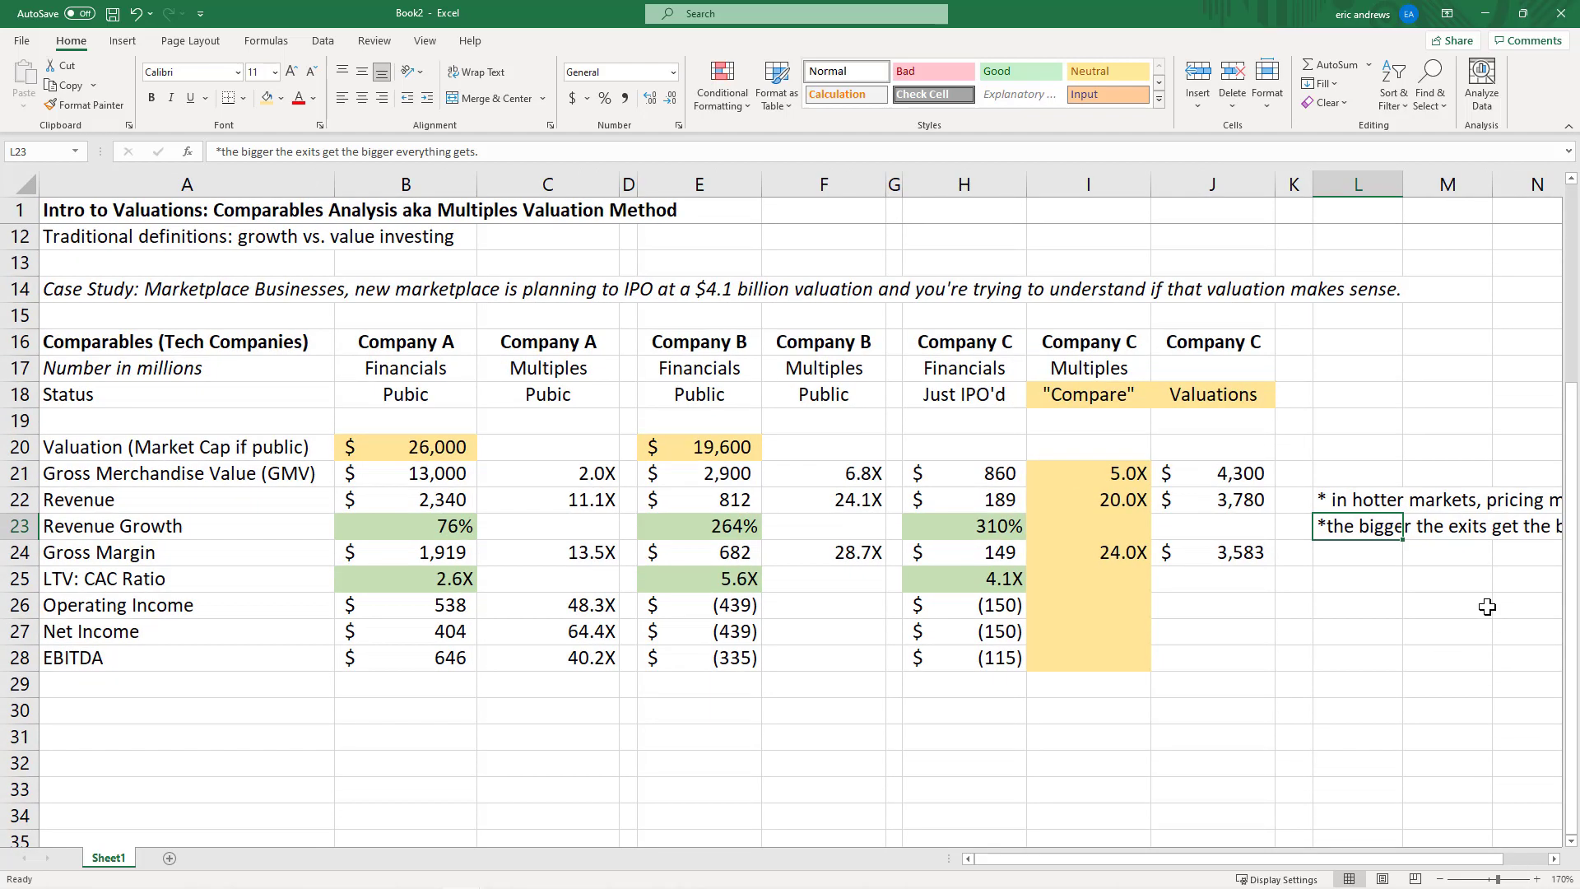
{"action": "left_click", "coordinate": [1536, 878]}
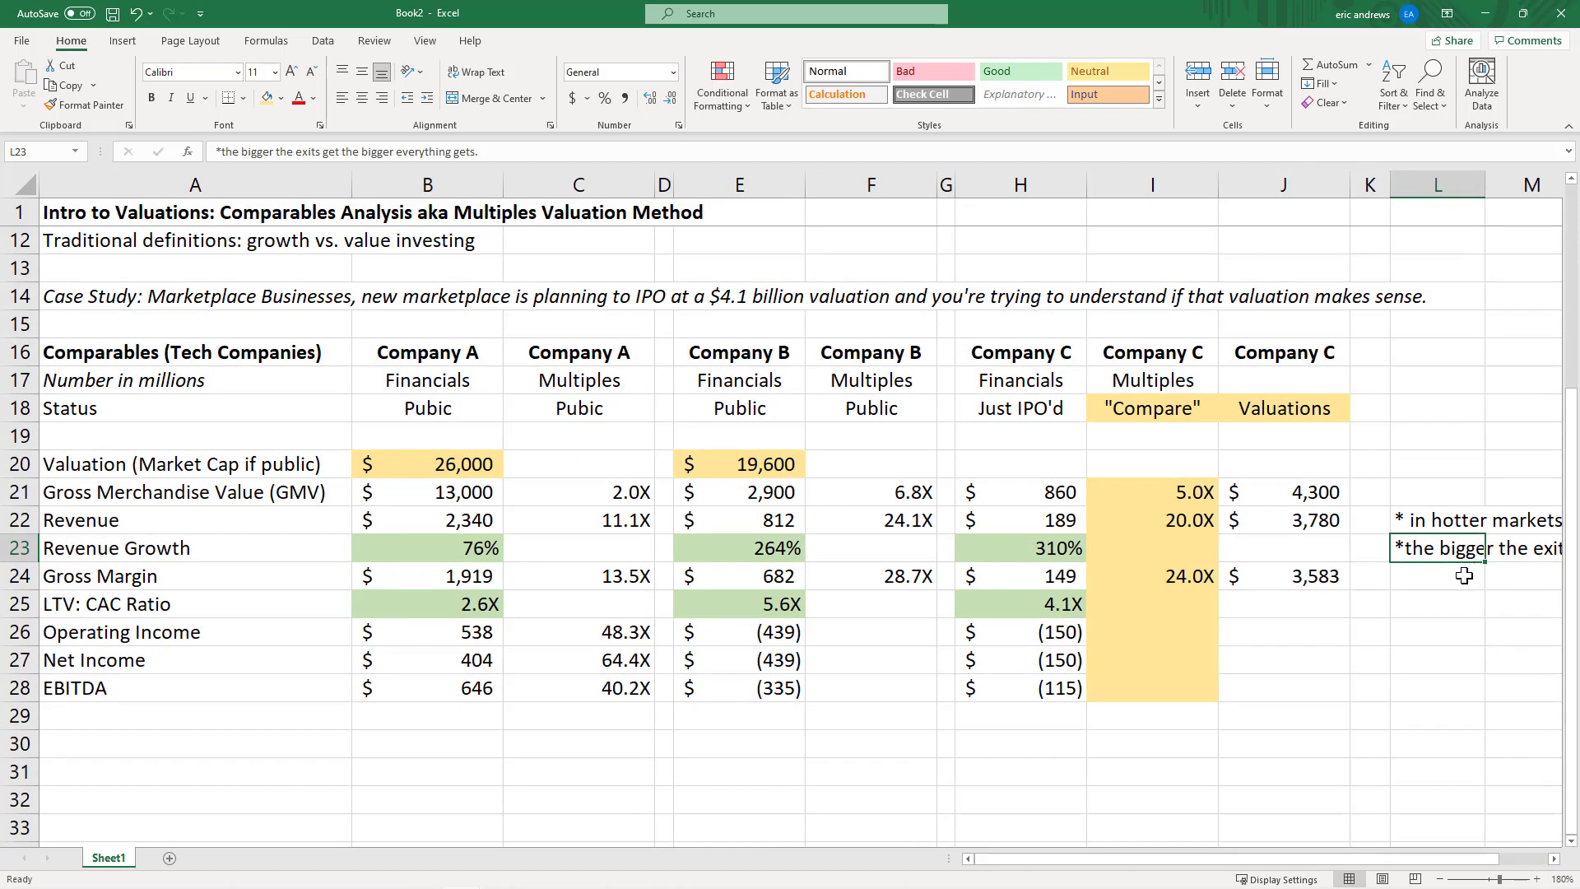
{"action": "key", "text": "Up"}
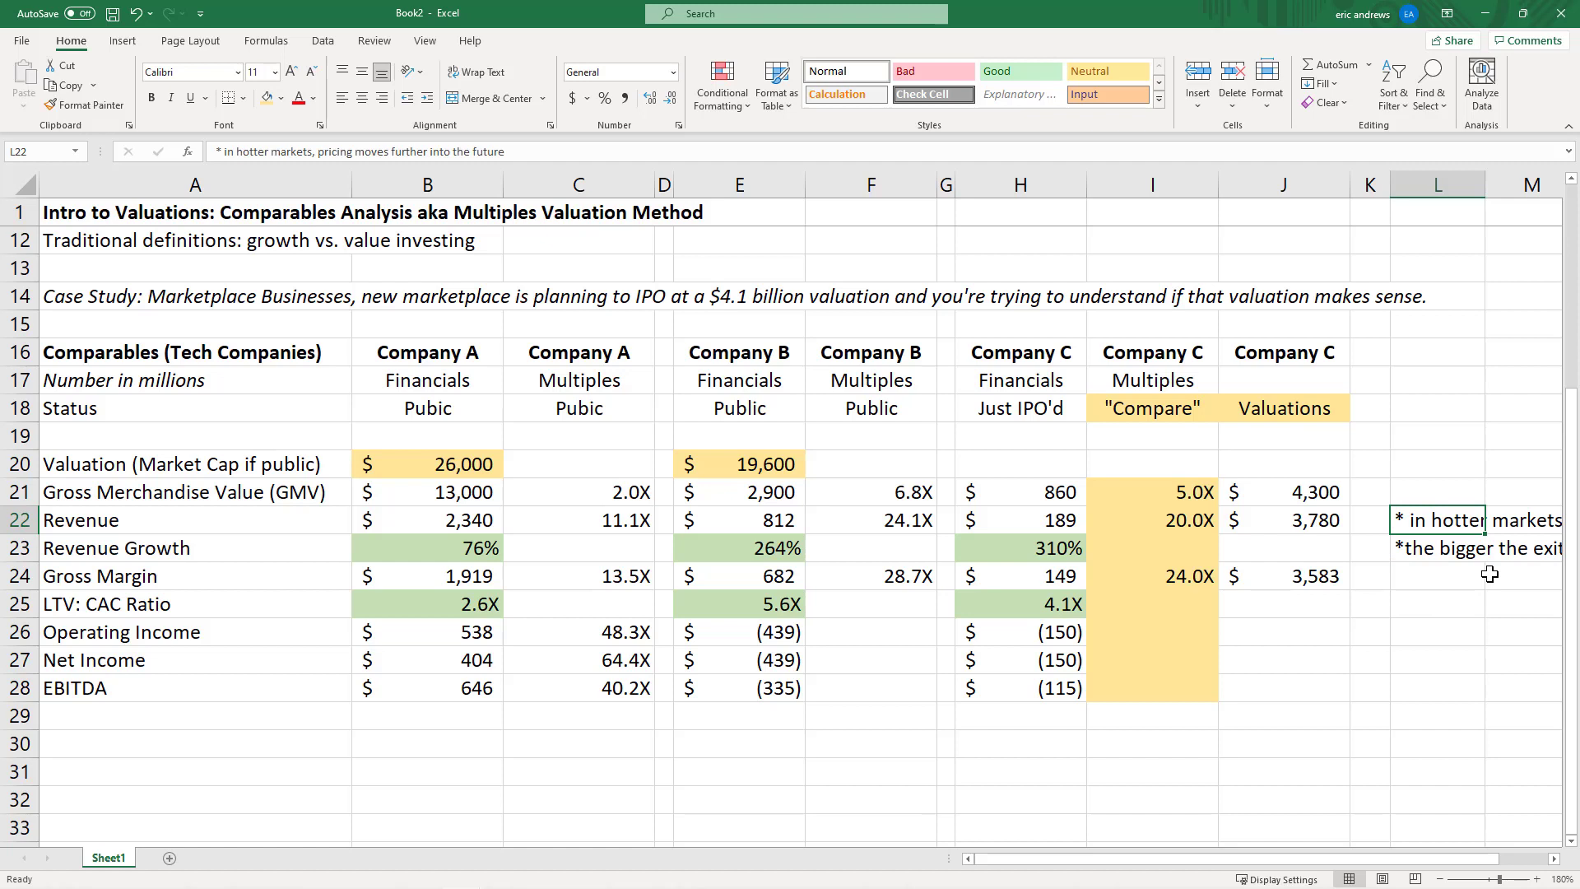
{"action": "key", "text": "Down"}
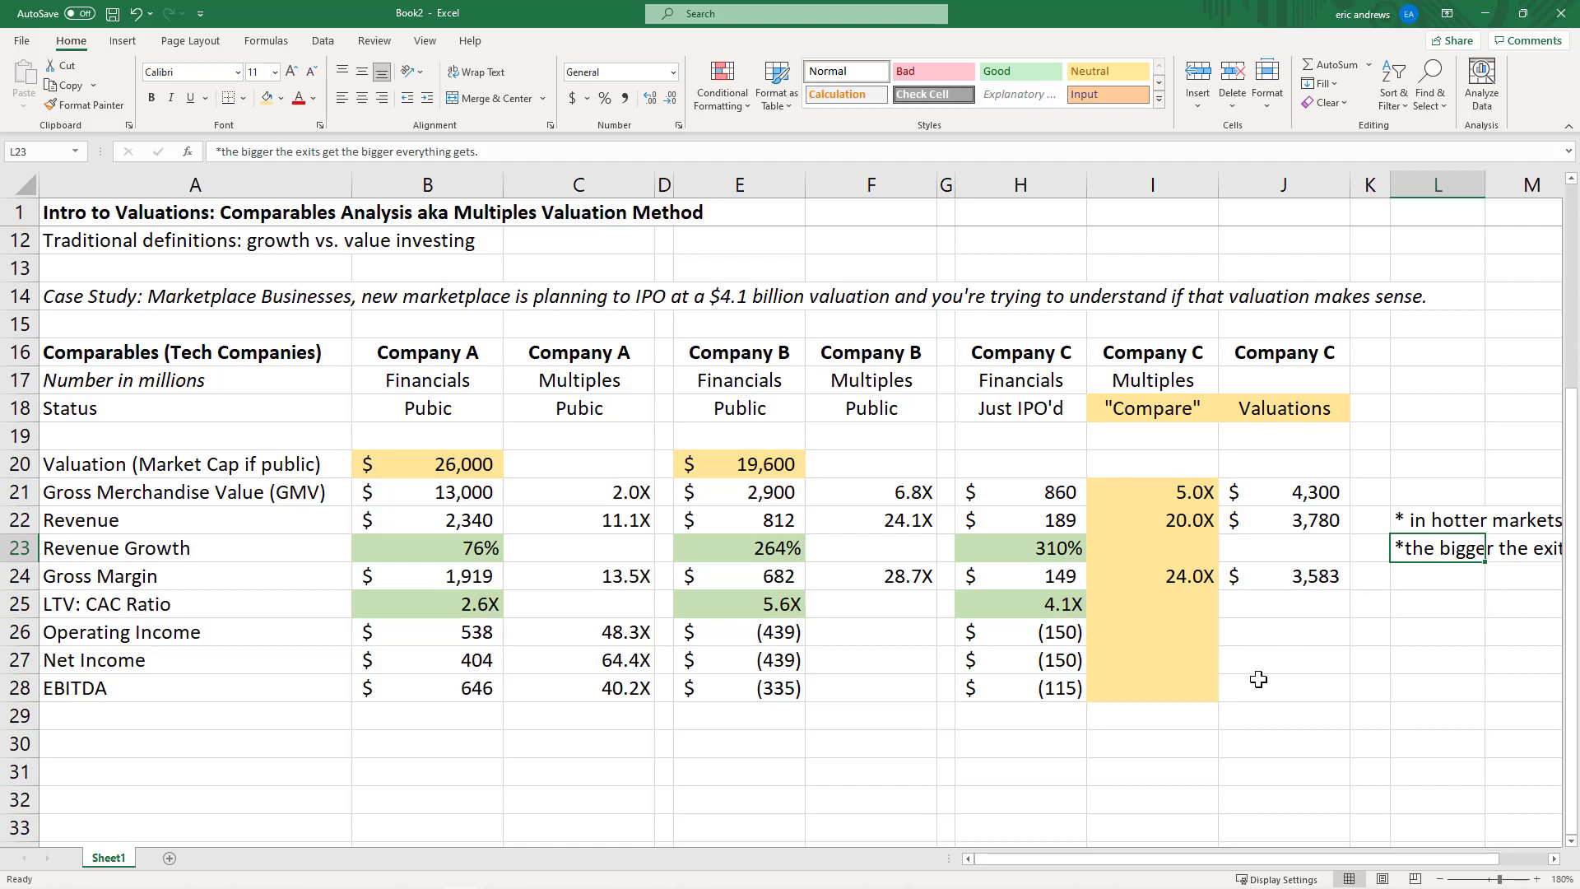
Review Company C's financials in H21:H28 and project its GMV in I30 with the formula =H21*3
{"action": "mouse_move", "coordinate": [1051, 672]}
{"action": "left_mouse_down"}
{"action": "mouse_move", "coordinate": [1049, 496]}
{"action": "mouse_move", "coordinate": [1051, 685]}
{"action": "left_mouse_up"}
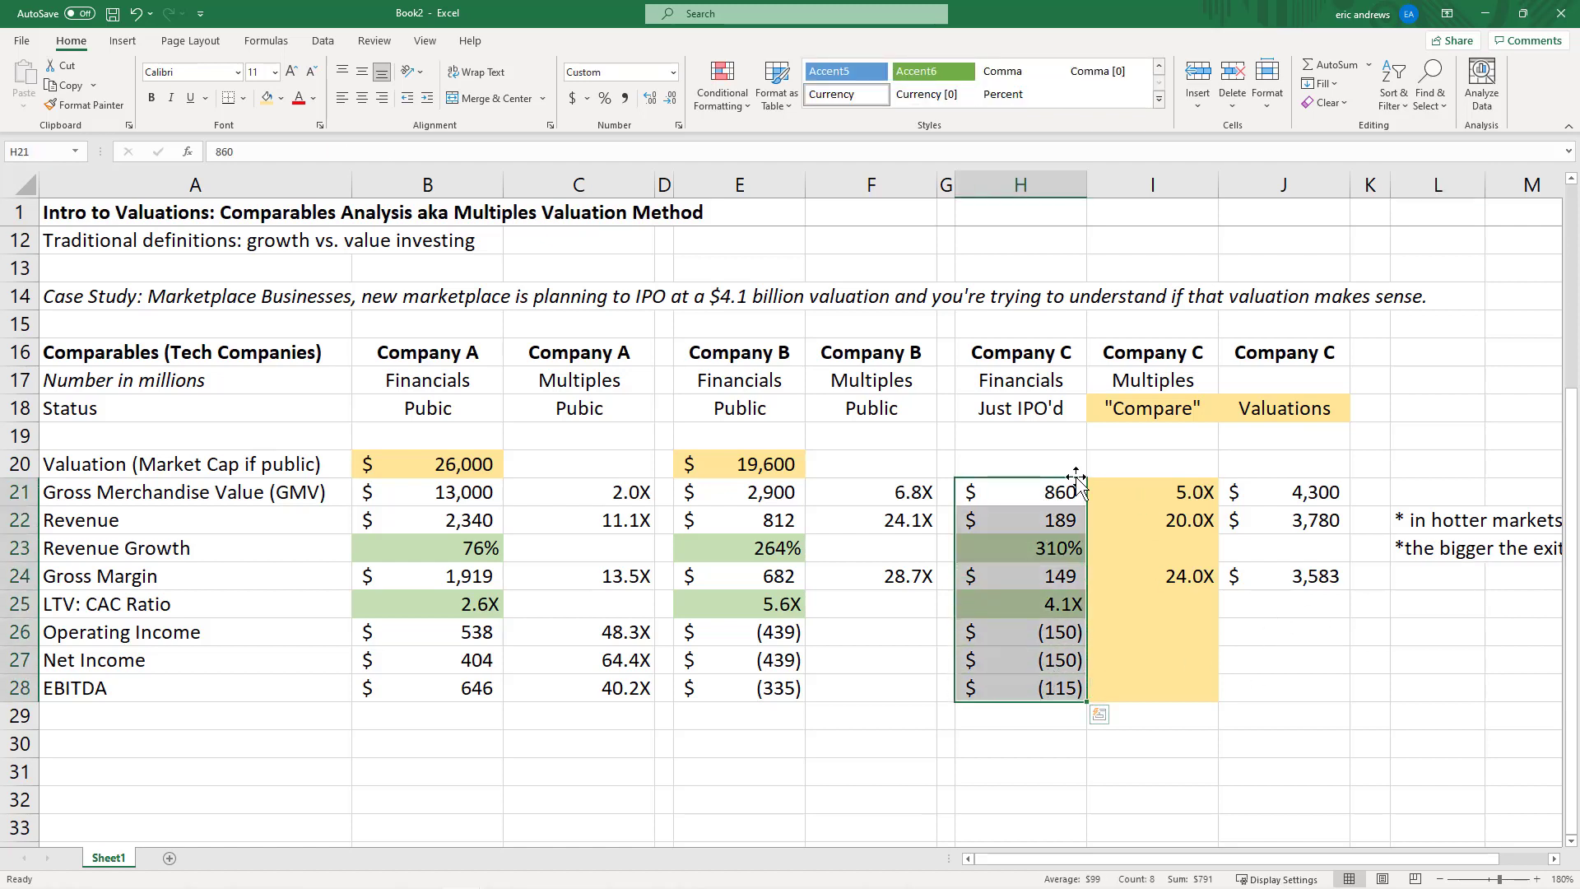
{"action": "left_click", "coordinate": [1036, 494]}
{"action": "left_click", "coordinate": [1066, 544]}
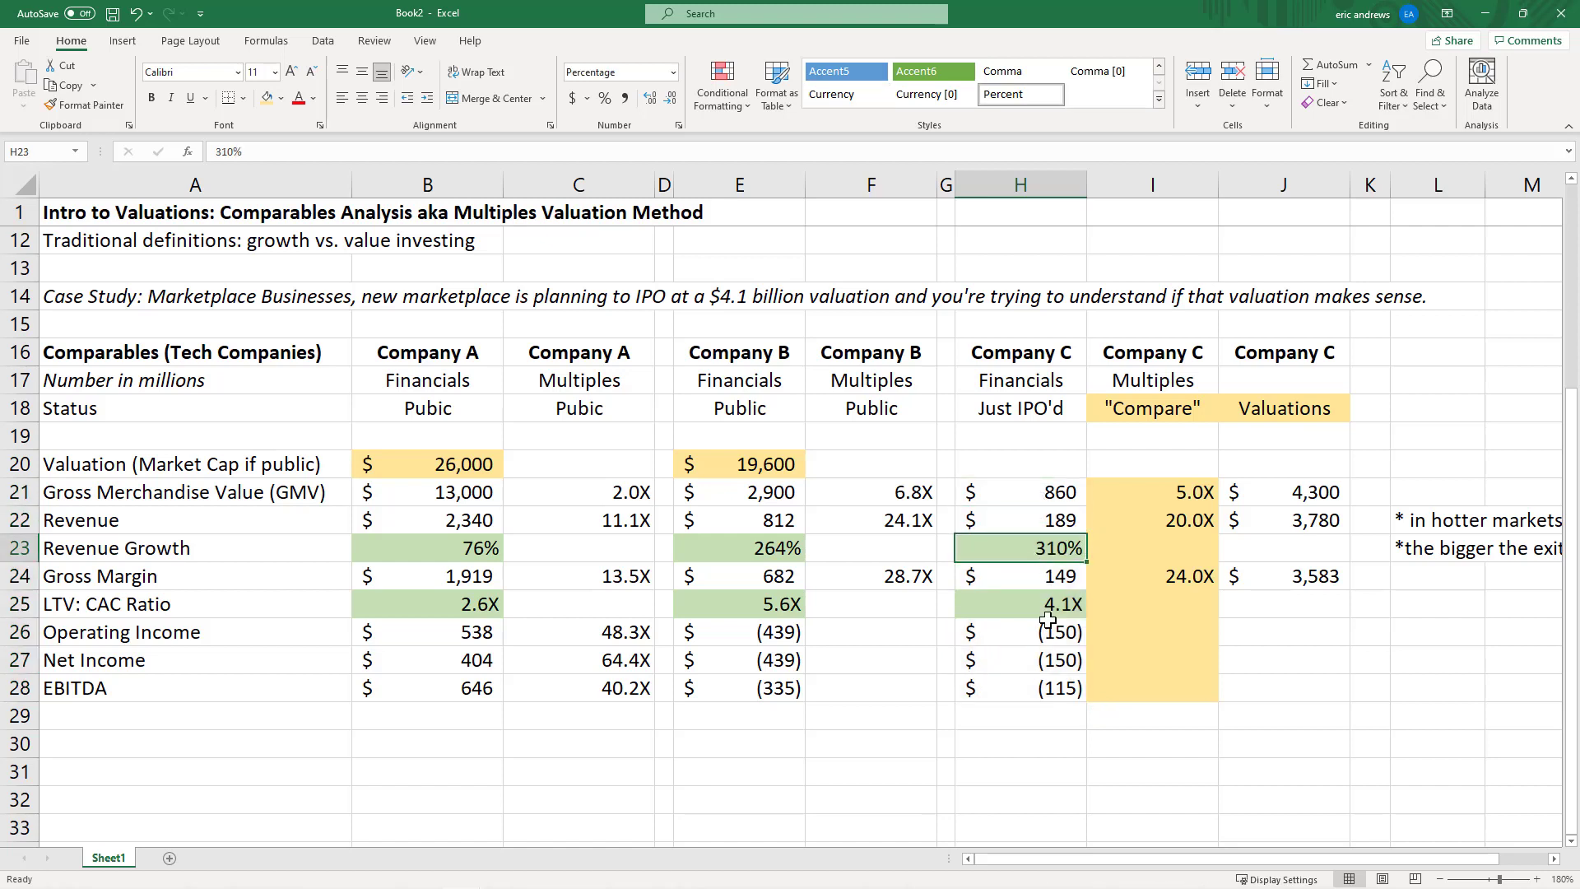
{"action": "left_click", "coordinate": [1132, 745]}
{"action": "type", "text": "="}
{"action": "left_click", "coordinate": [1032, 497]}
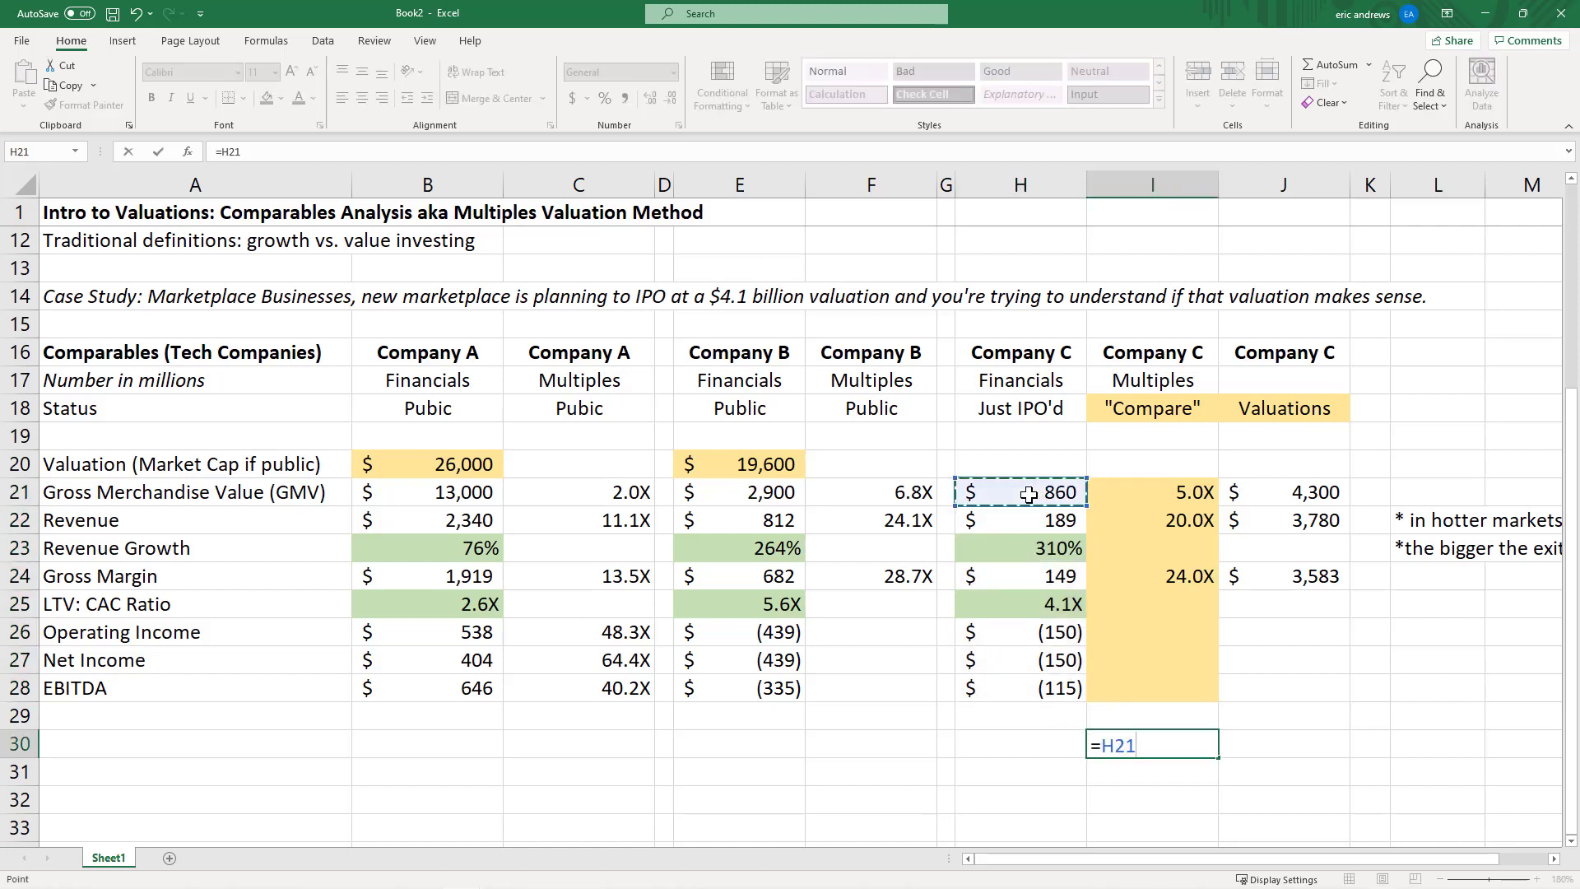
{"action": "type", "text": "*"}
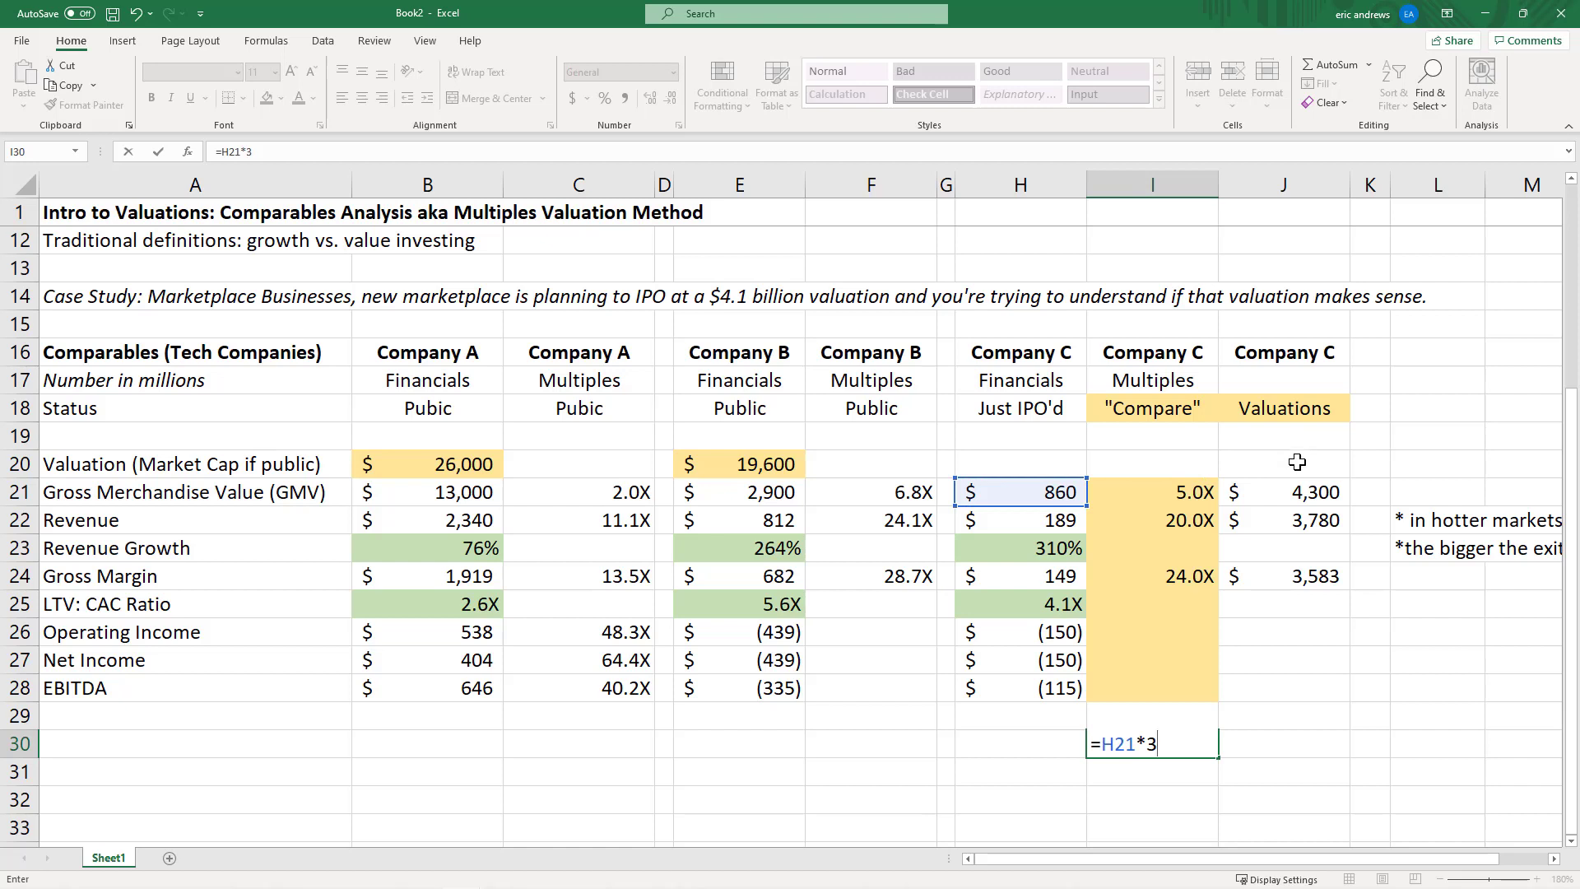
{"action": "type", "text": "3"}
{"action": "key", "text": "ctrl+Return"}
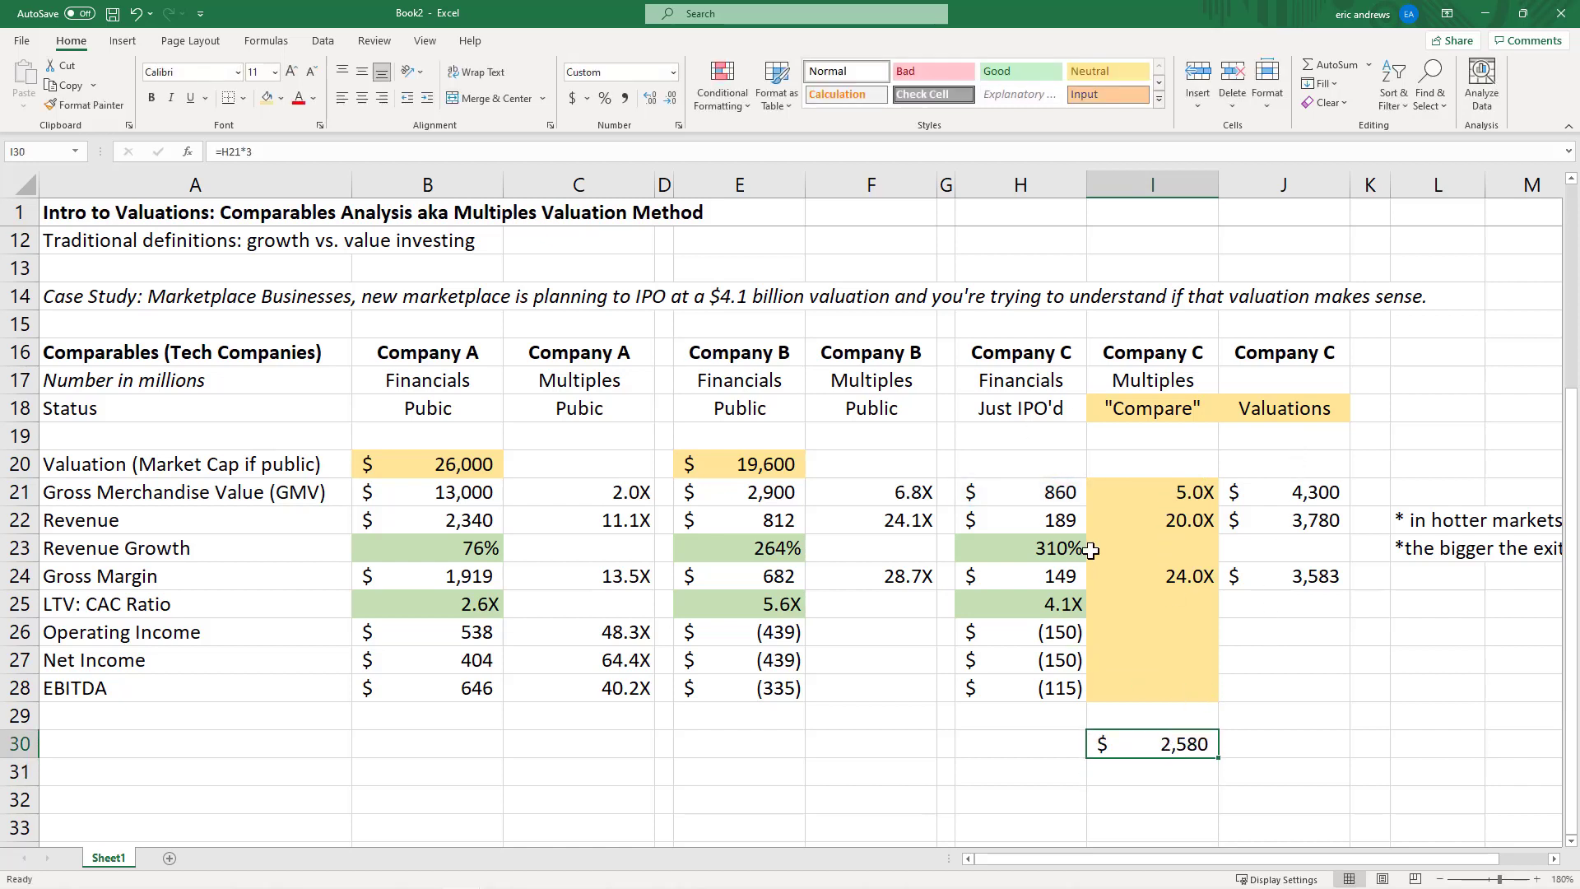
Compare Company C's multiples in column I with the projected GMV in I30 and revisit the hotter-markets note in L22
{"action": "left_click_drag", "start_coordinate": [1148, 491], "coordinate": [1166, 751]}
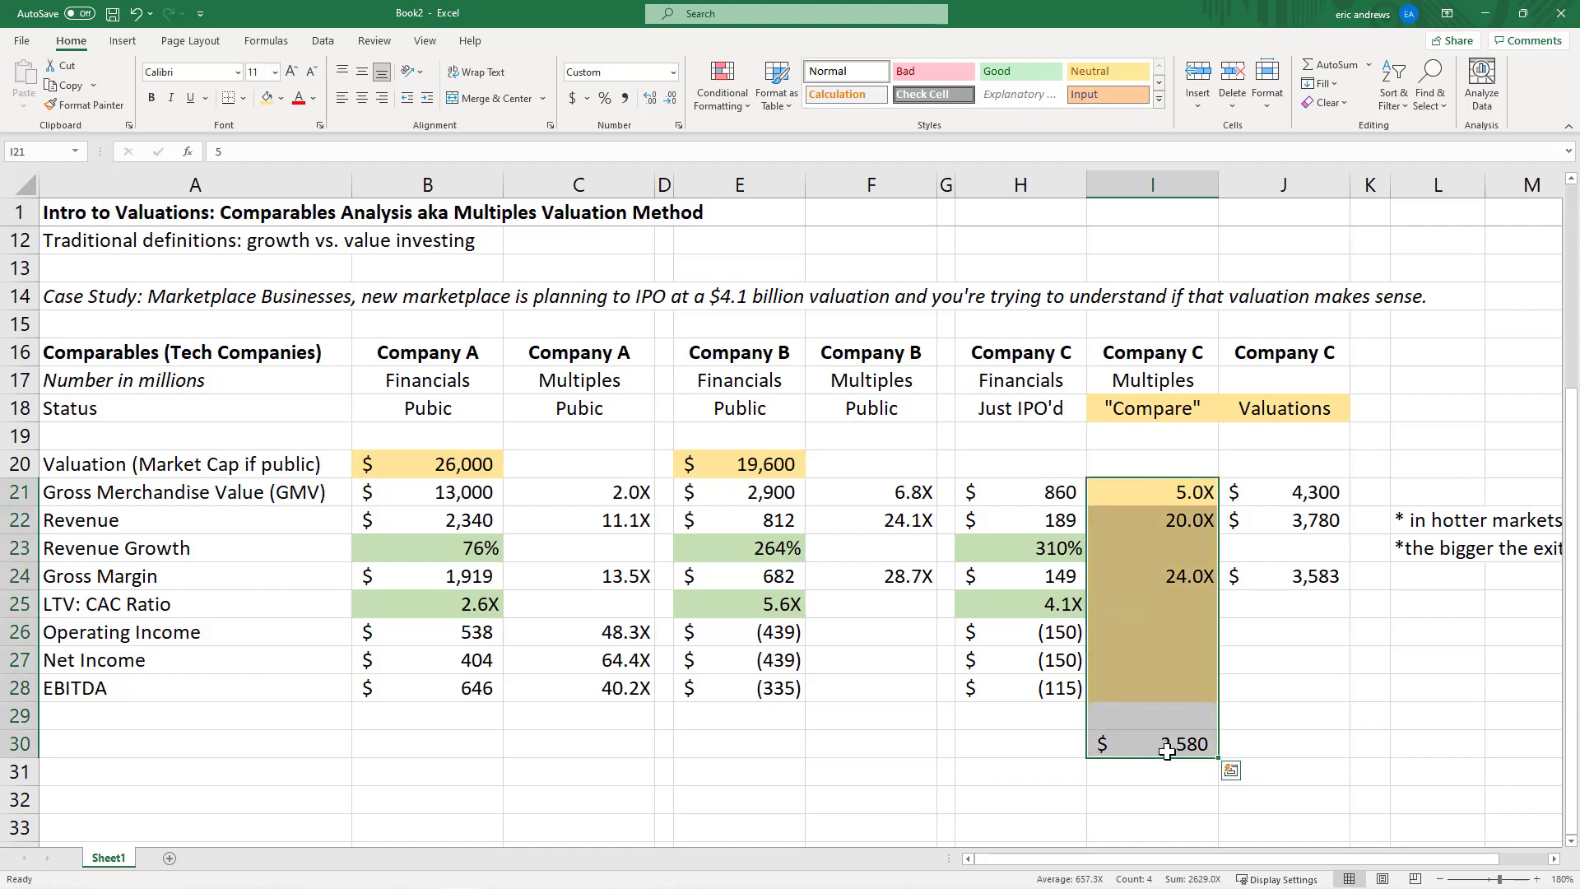
{"action": "left_click", "coordinate": [1167, 752]}
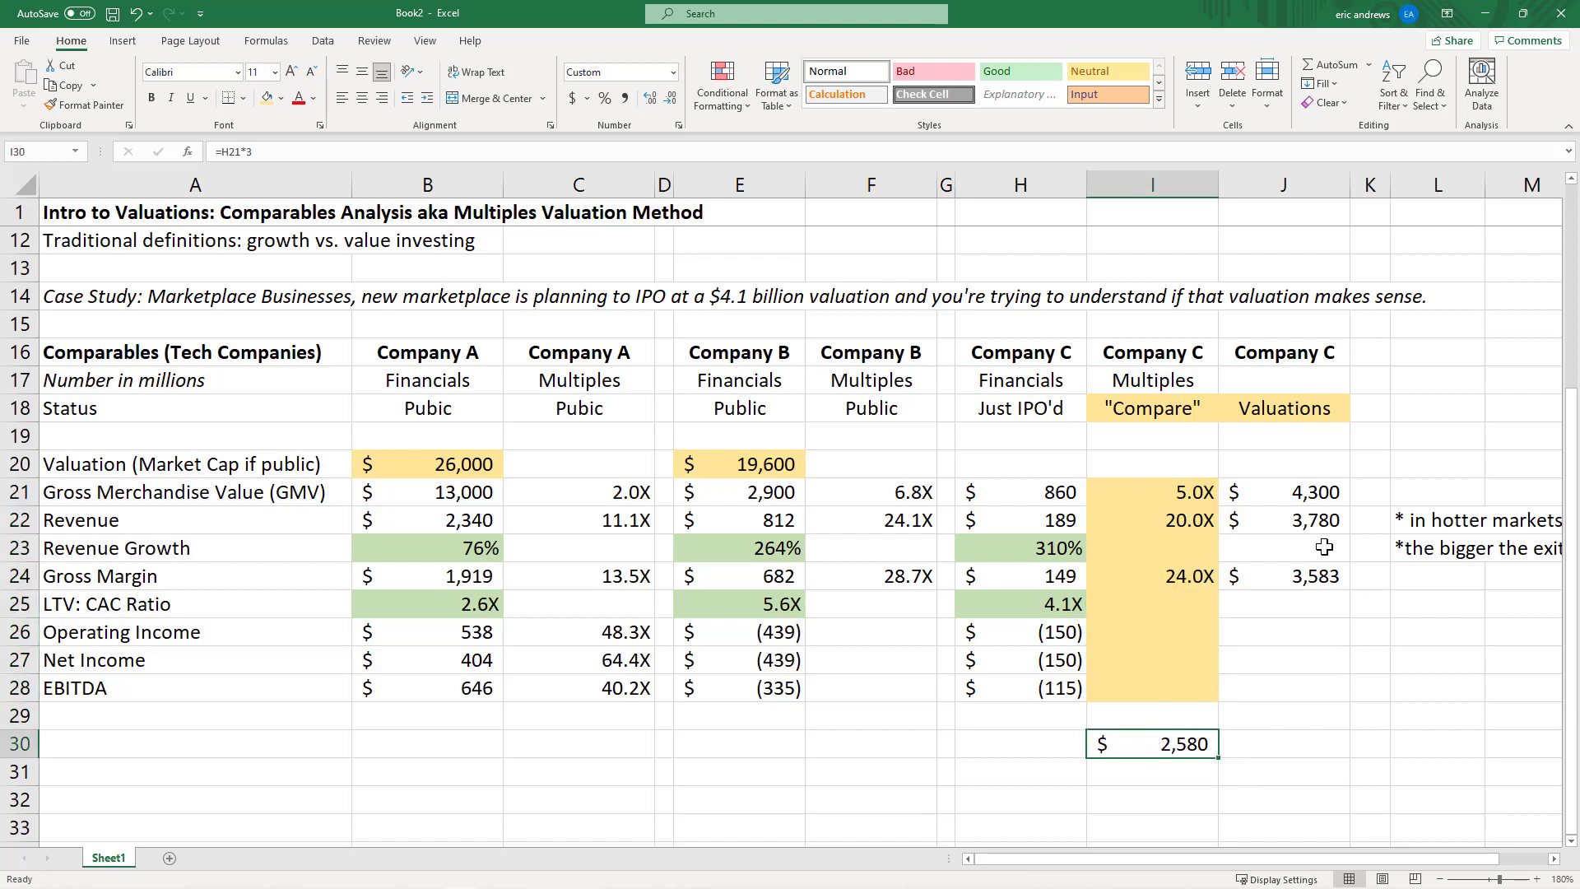
{"action": "left_click", "coordinate": [1395, 510]}
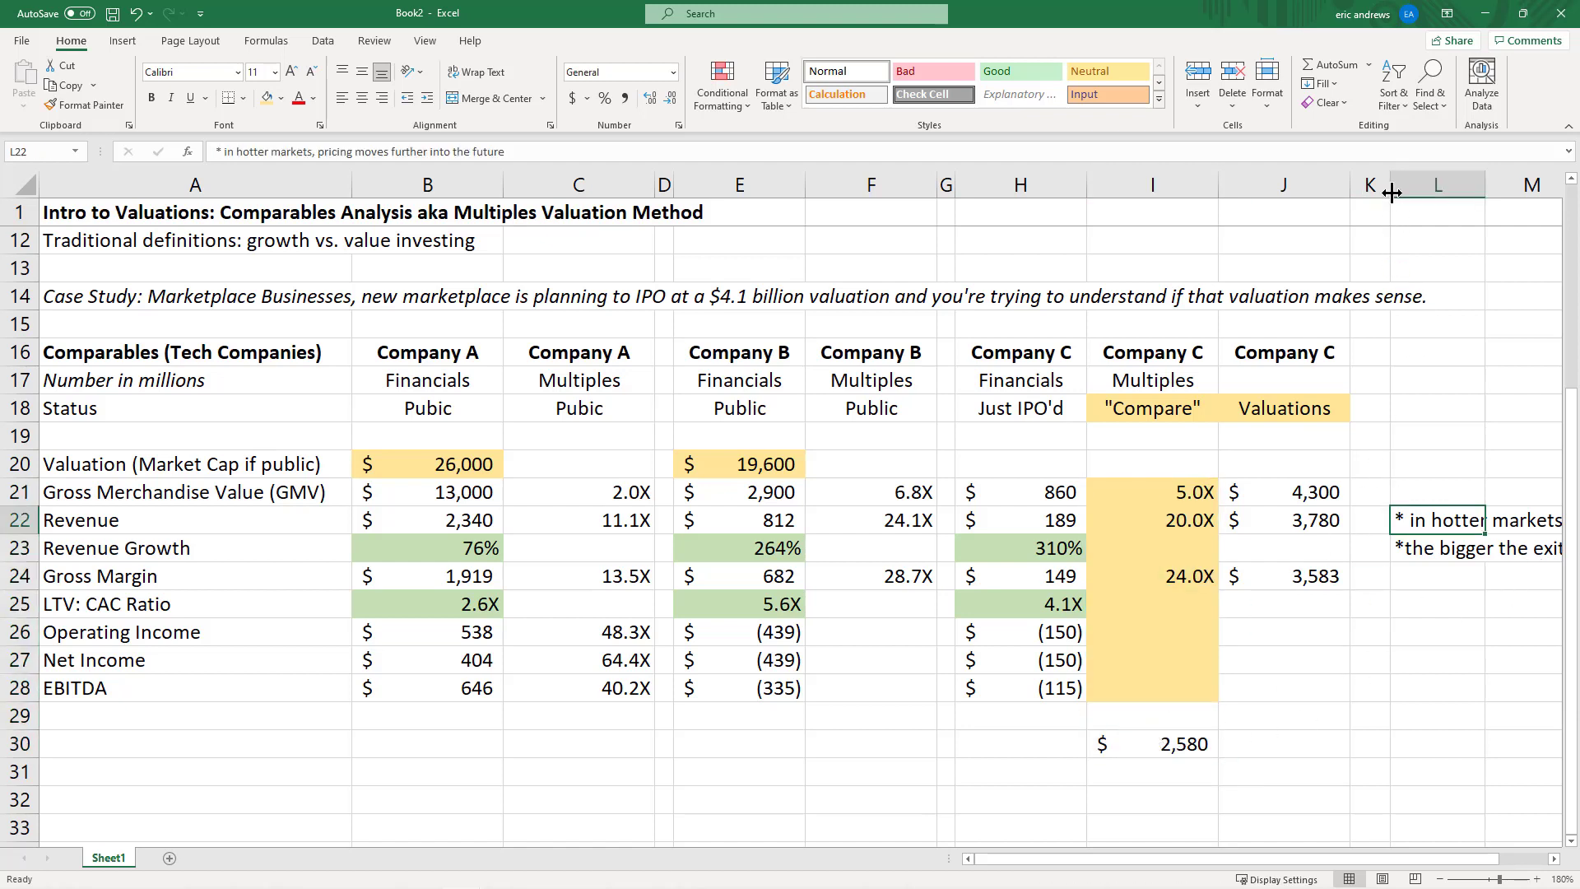
Widen column K and calculate Company C's projected GMV-based valuation in K21 with the formula =I21*I30
{"action": "left_click_drag", "start_coordinate": [1390, 193], "coordinate": [1442, 194]}
{"action": "left_click", "coordinate": [1396, 492]}
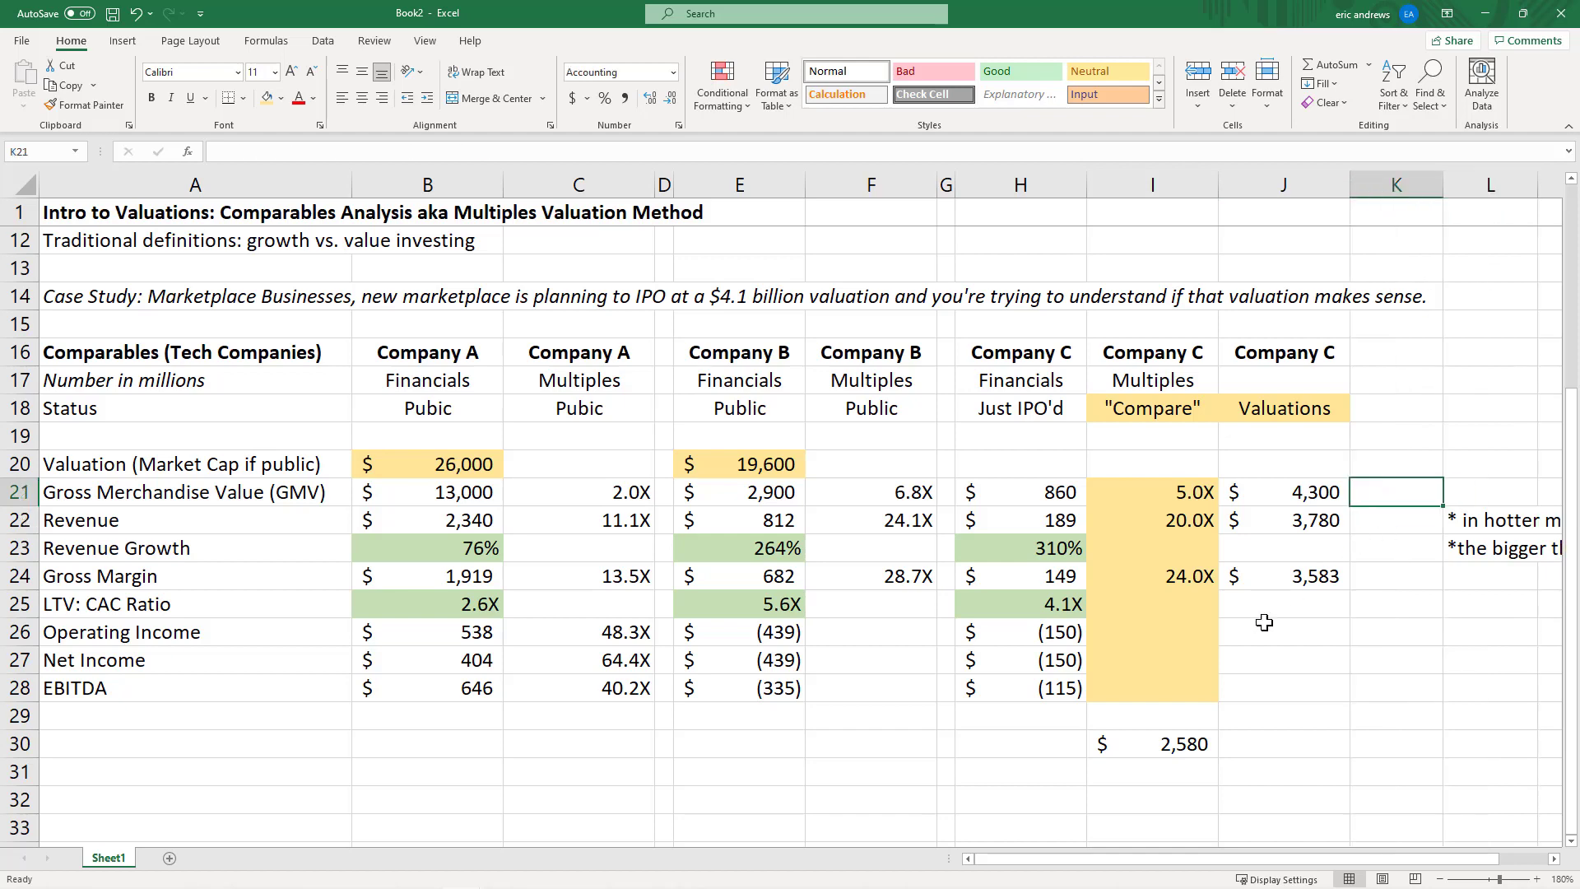
{"action": "type", "text": "="}
{"action": "left_click", "coordinate": [1168, 492]}
{"action": "type", "text": "*"}
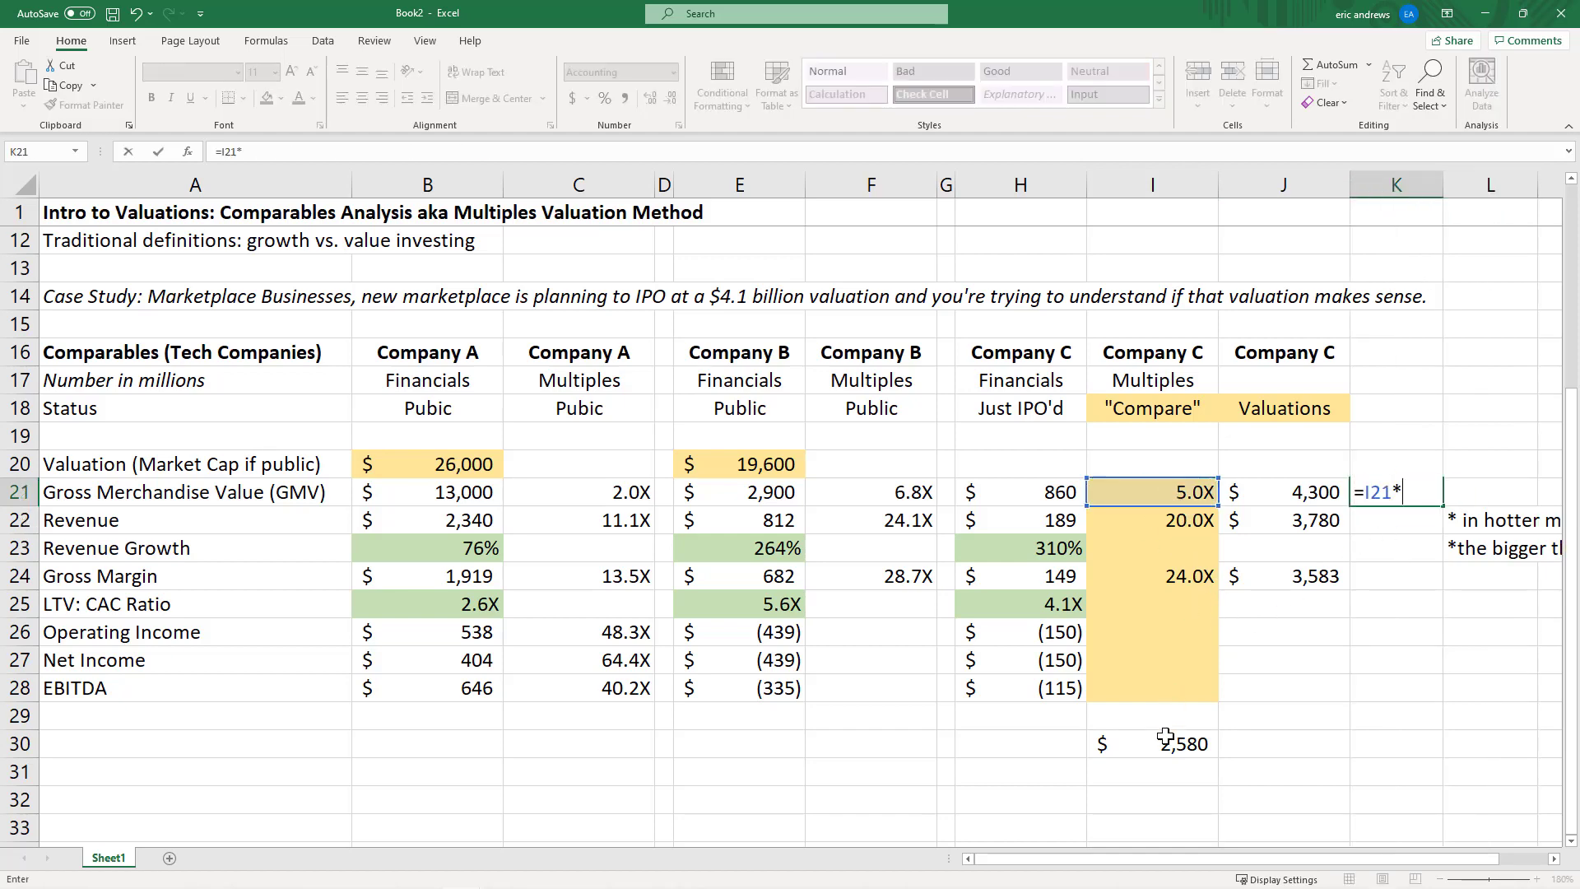
{"action": "left_click", "coordinate": [1165, 735]}
{"action": "key", "text": "ctrl+Return"}
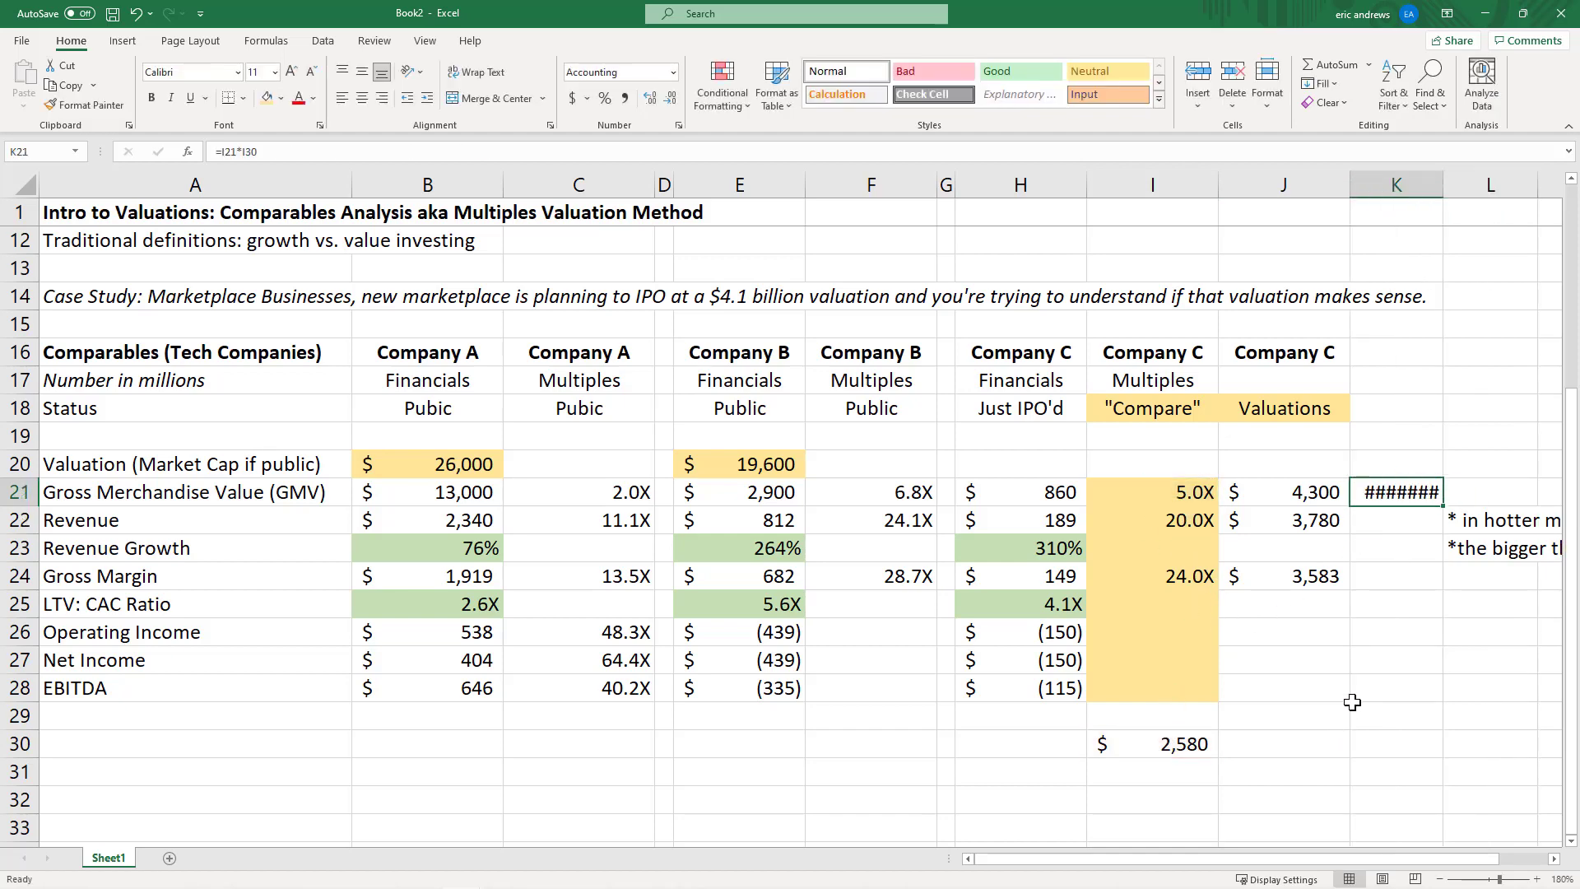
Fit column K's width to its contents and format K21 to show no decimals
{"action": "double_click", "coordinate": [1436, 177]}
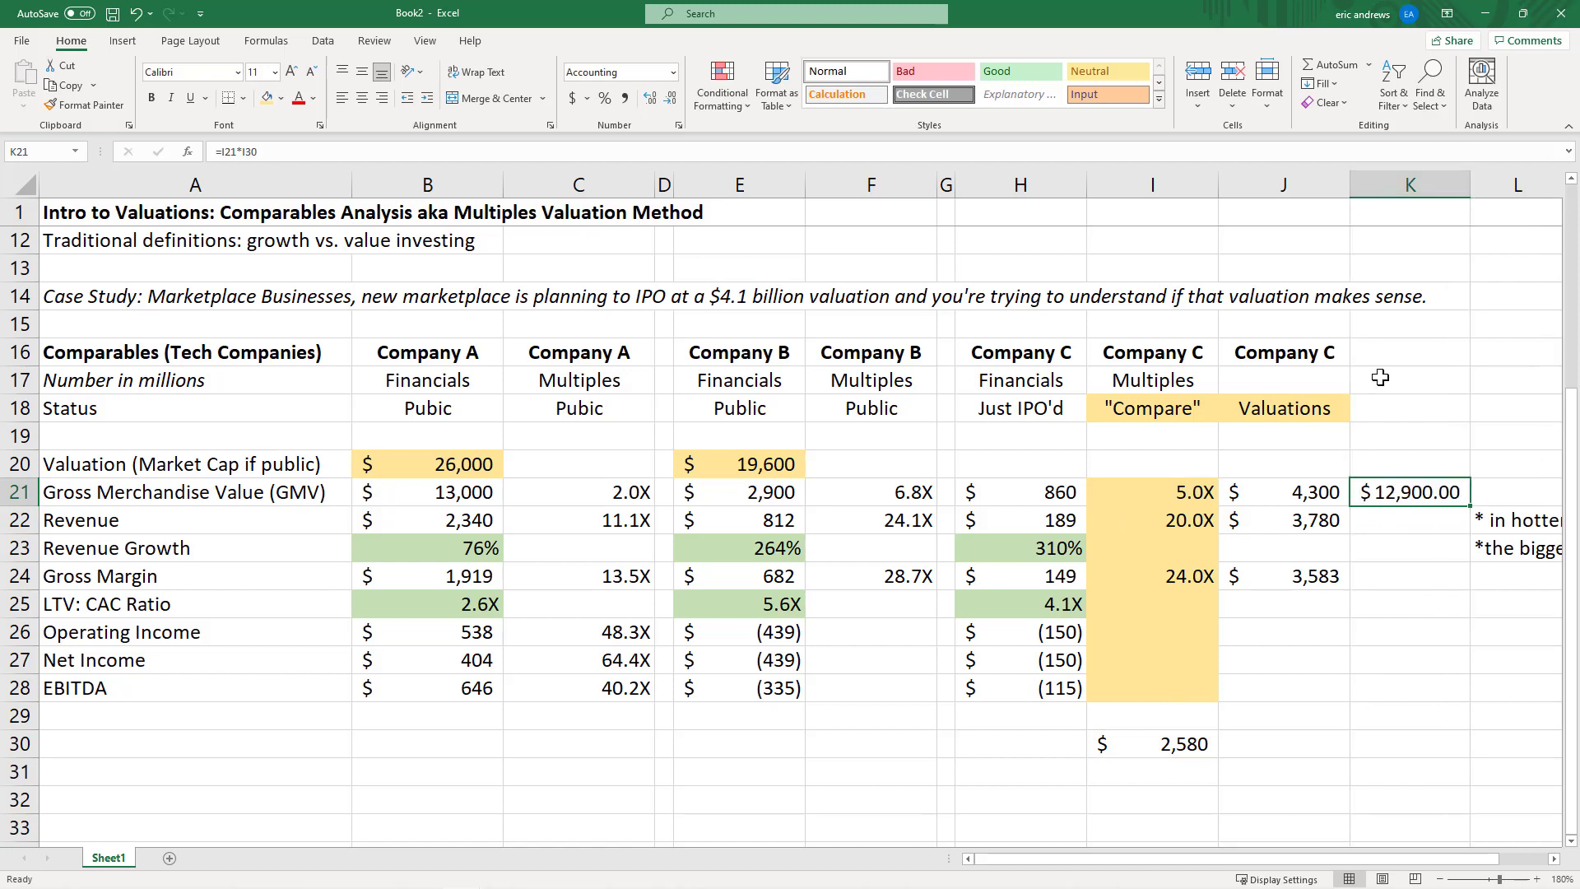
{"action": "left_click", "coordinate": [672, 100]}
{"action": "left_click", "coordinate": [672, 99]}
{"action": "left_click", "coordinate": [1403, 518]}
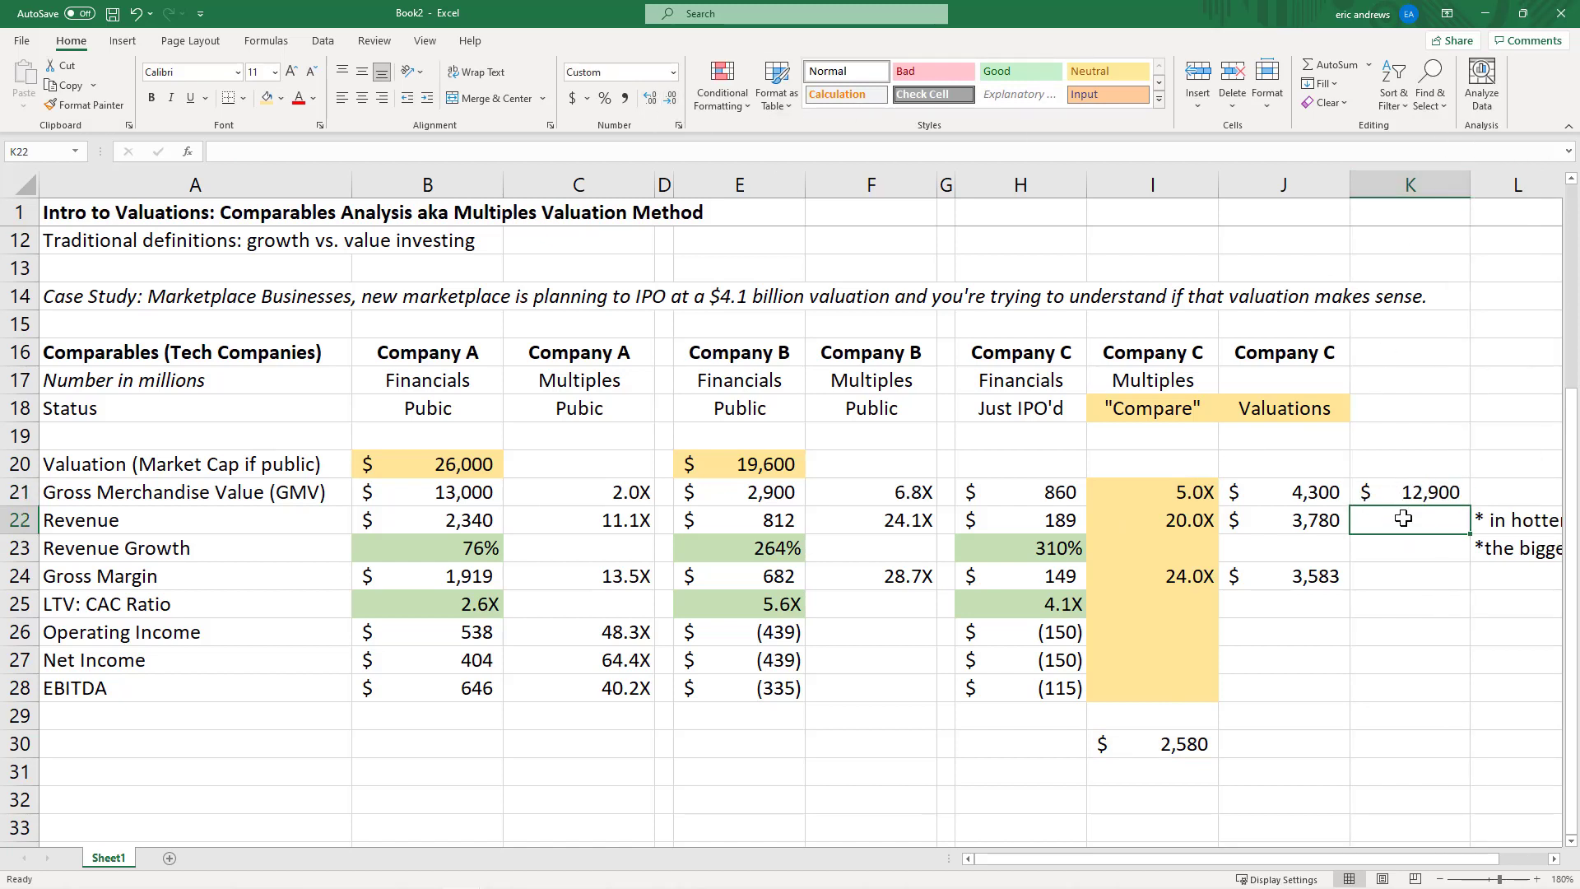
Project Company C's revenue in I31 with the formula =H22*3 and copy the K21 valuation formula to K22
{"action": "left_click", "coordinate": [1176, 772]}
{"action": "type", "text": "="}
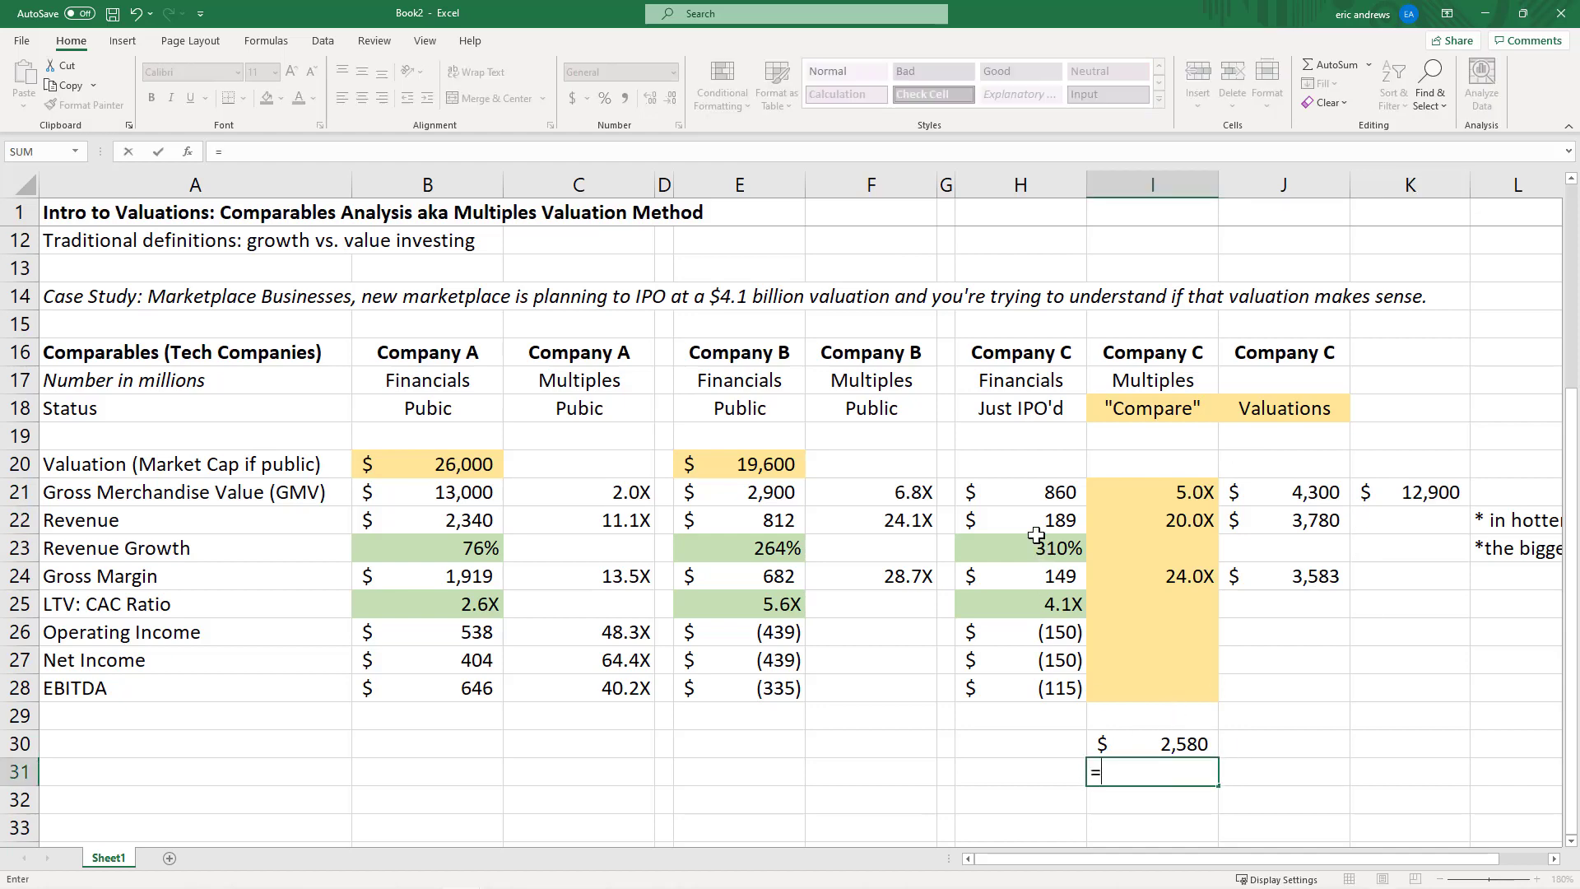
{"action": "left_click", "coordinate": [1036, 536]}
{"action": "type", "text": "*3"}
{"action": "key", "text": "Return"}
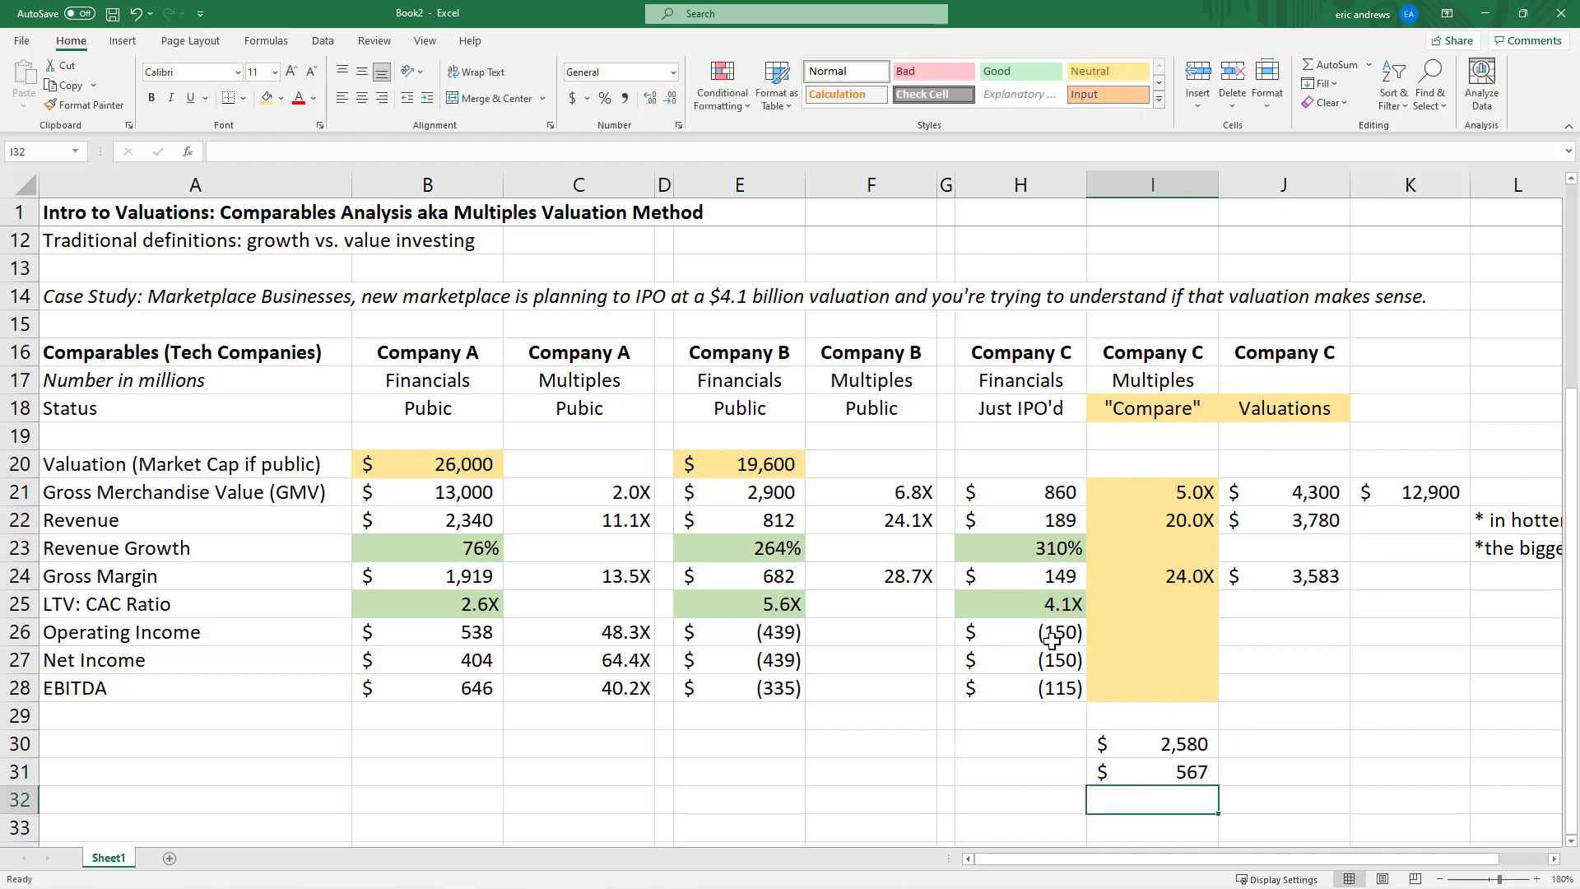
{"action": "left_click", "coordinate": [1410, 492]}
{"action": "left_click_drag", "start_coordinate": [1470, 506], "coordinate": [1470, 520]}
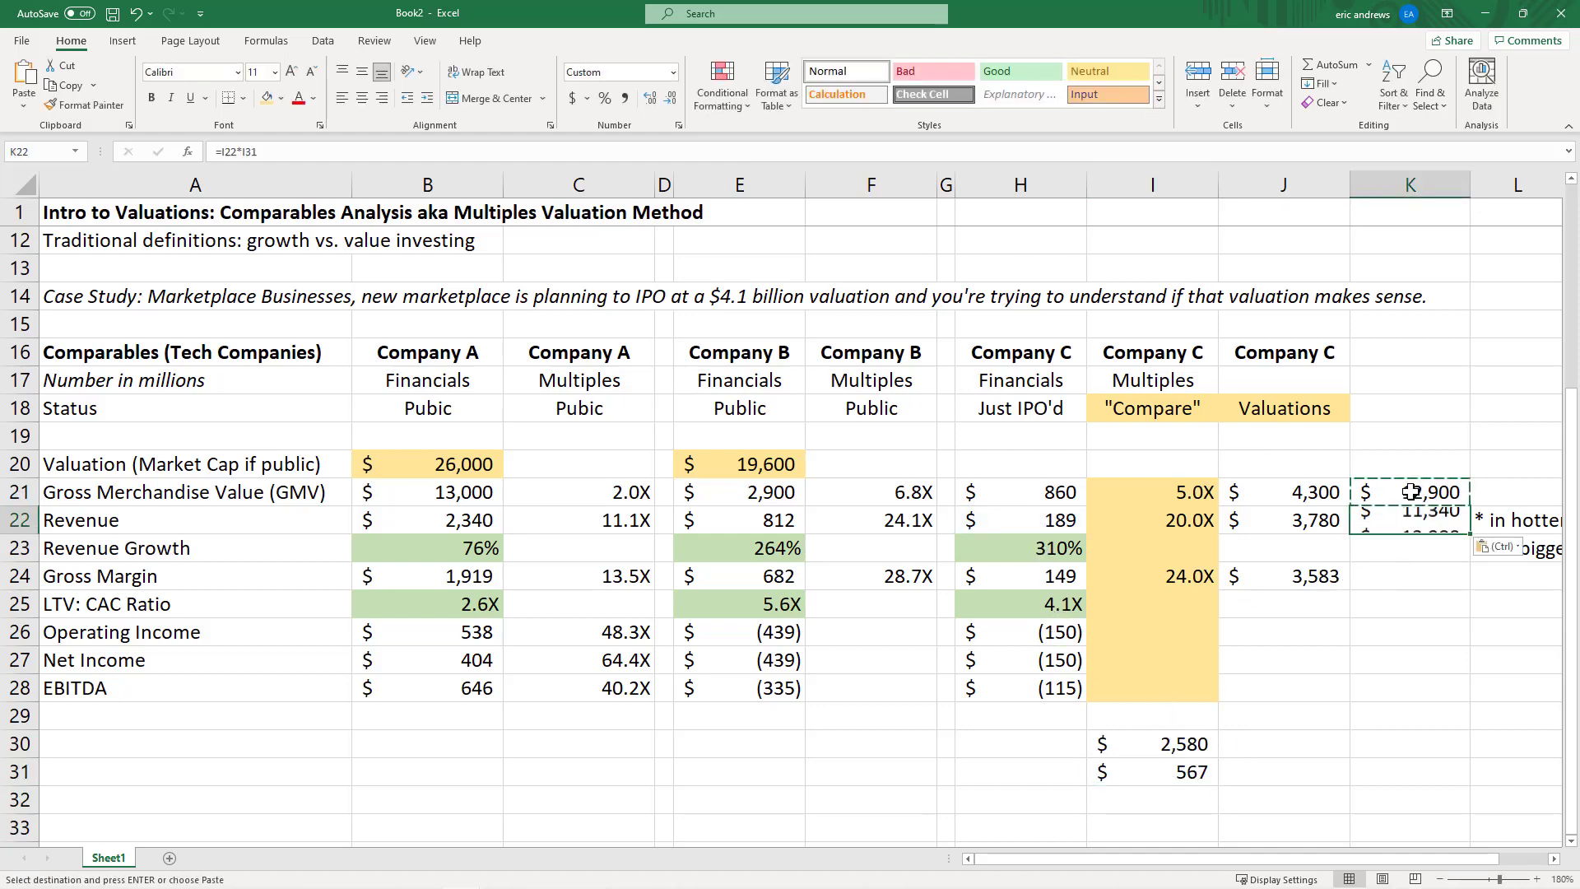
{"action": "left_click", "coordinate": [1409, 576]}
{"action": "type", "text": "="}
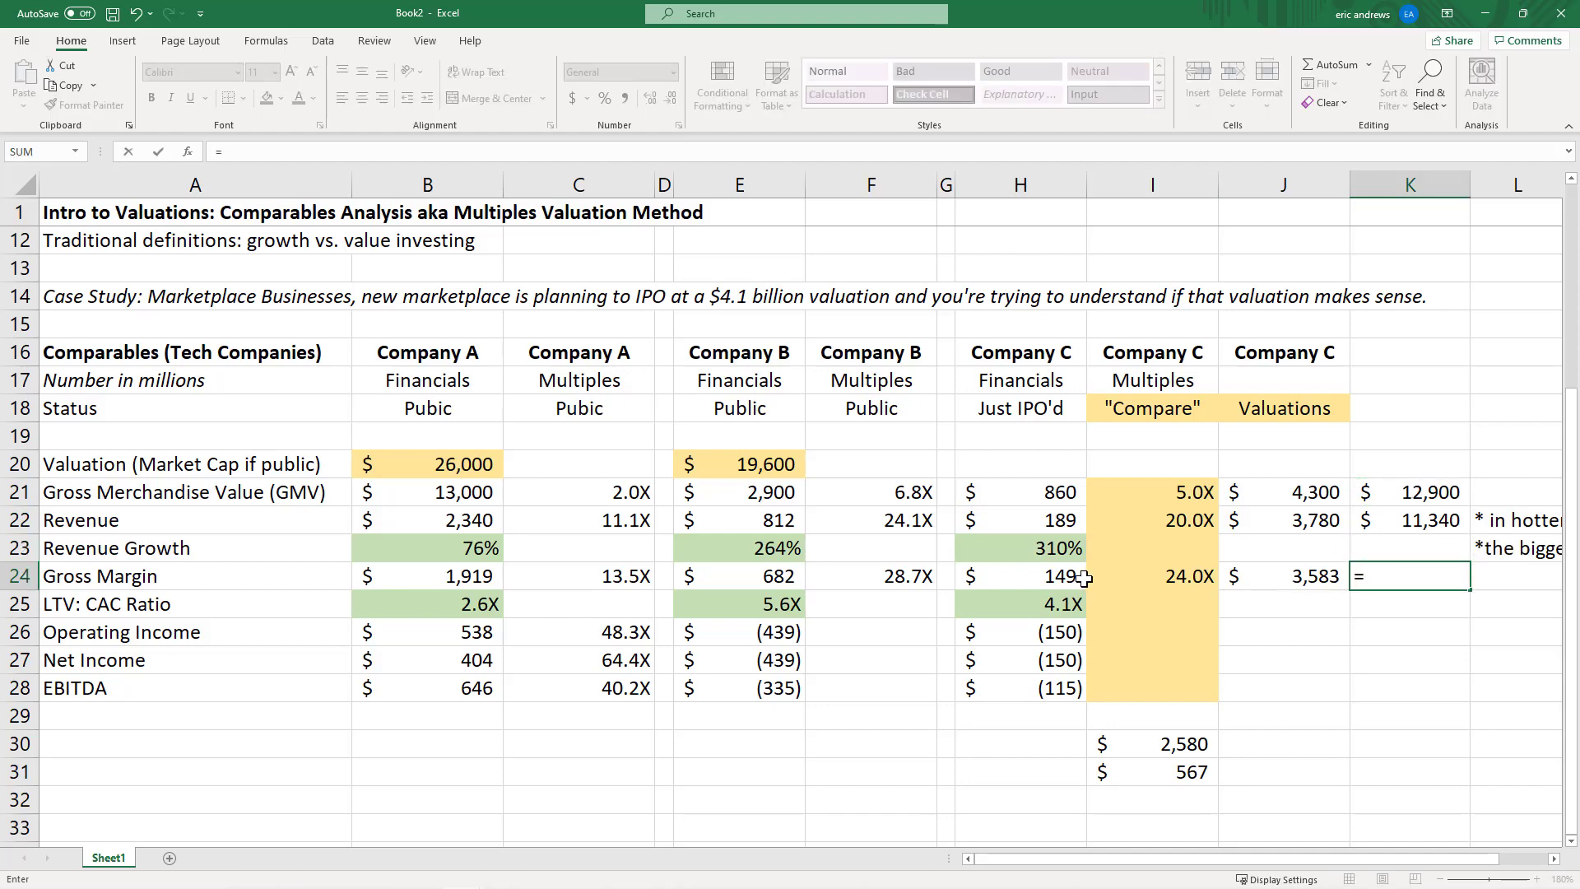
{"action": "key", "text": "Escape"}
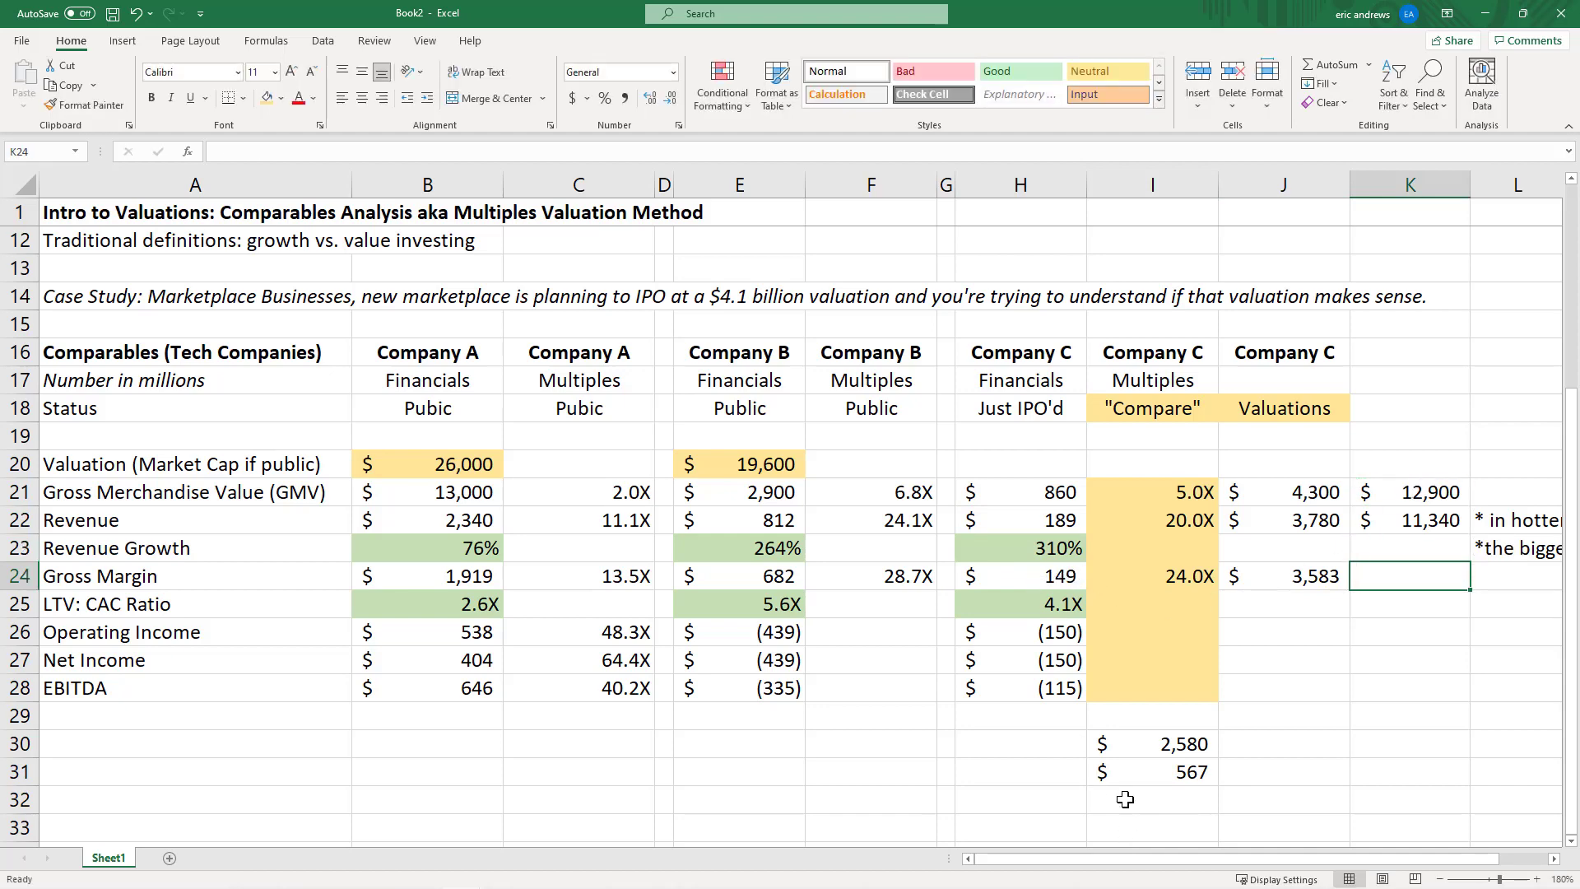
Project Company C's gross margin in I32 with the formula =H24*3
{"action": "left_click", "coordinate": [1126, 797]}
{"action": "type", "text": "="}
{"action": "left_click", "coordinate": [1021, 573]}
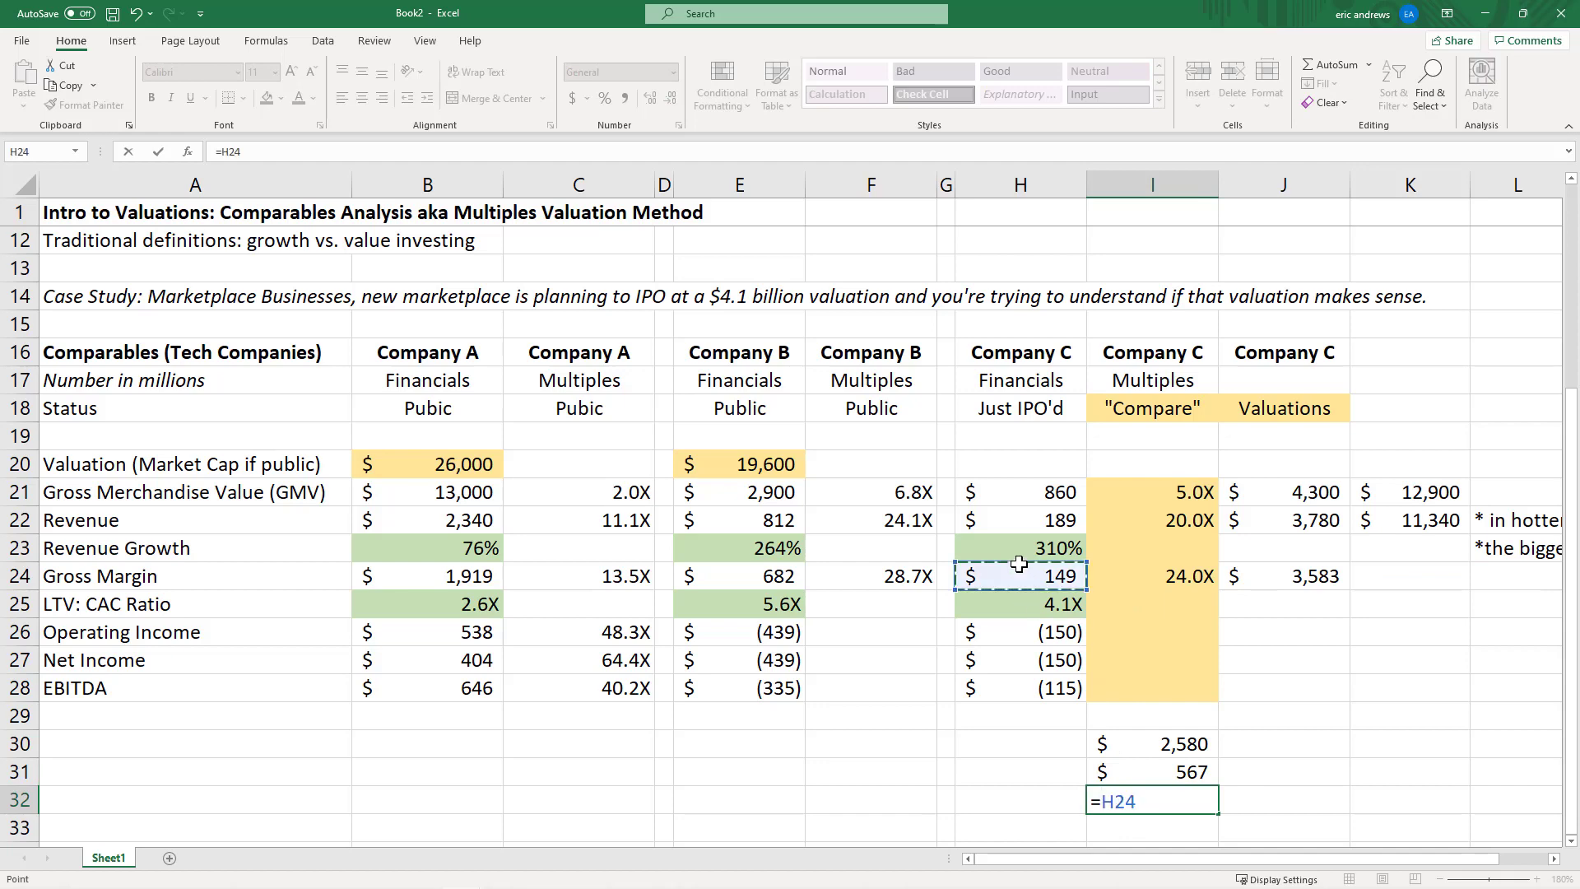
{"action": "type", "text": "*3"}
{"action": "key", "text": "Return"}
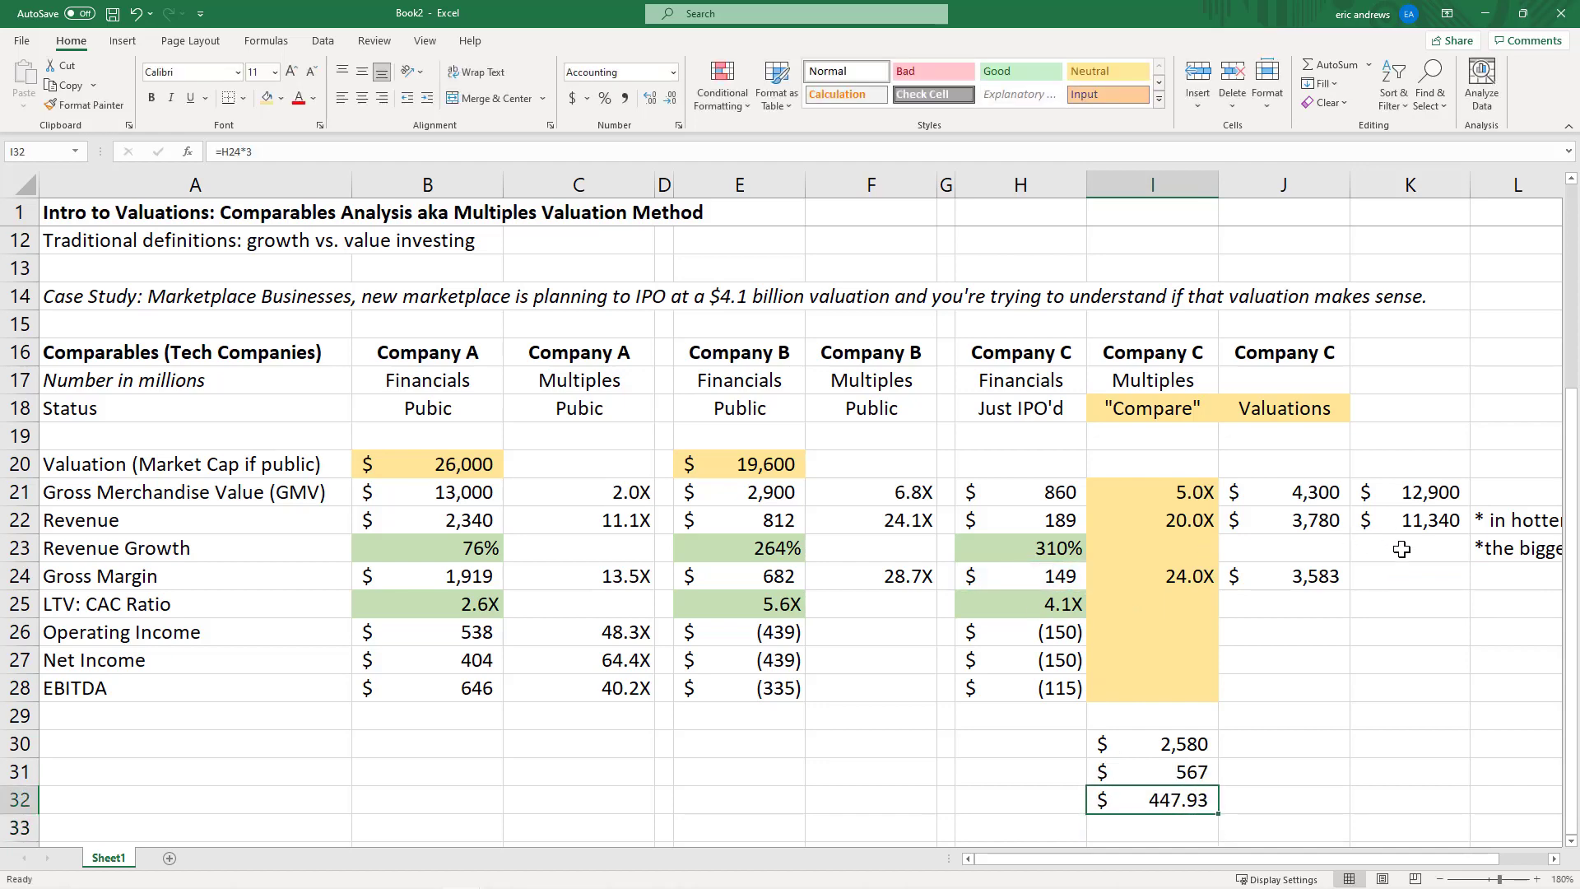
Calculate the valuation from projected gross margin in K24 with the formula =I32*I24
{"action": "left_click", "coordinate": [1402, 579]}
{"action": "type", "text": "="}
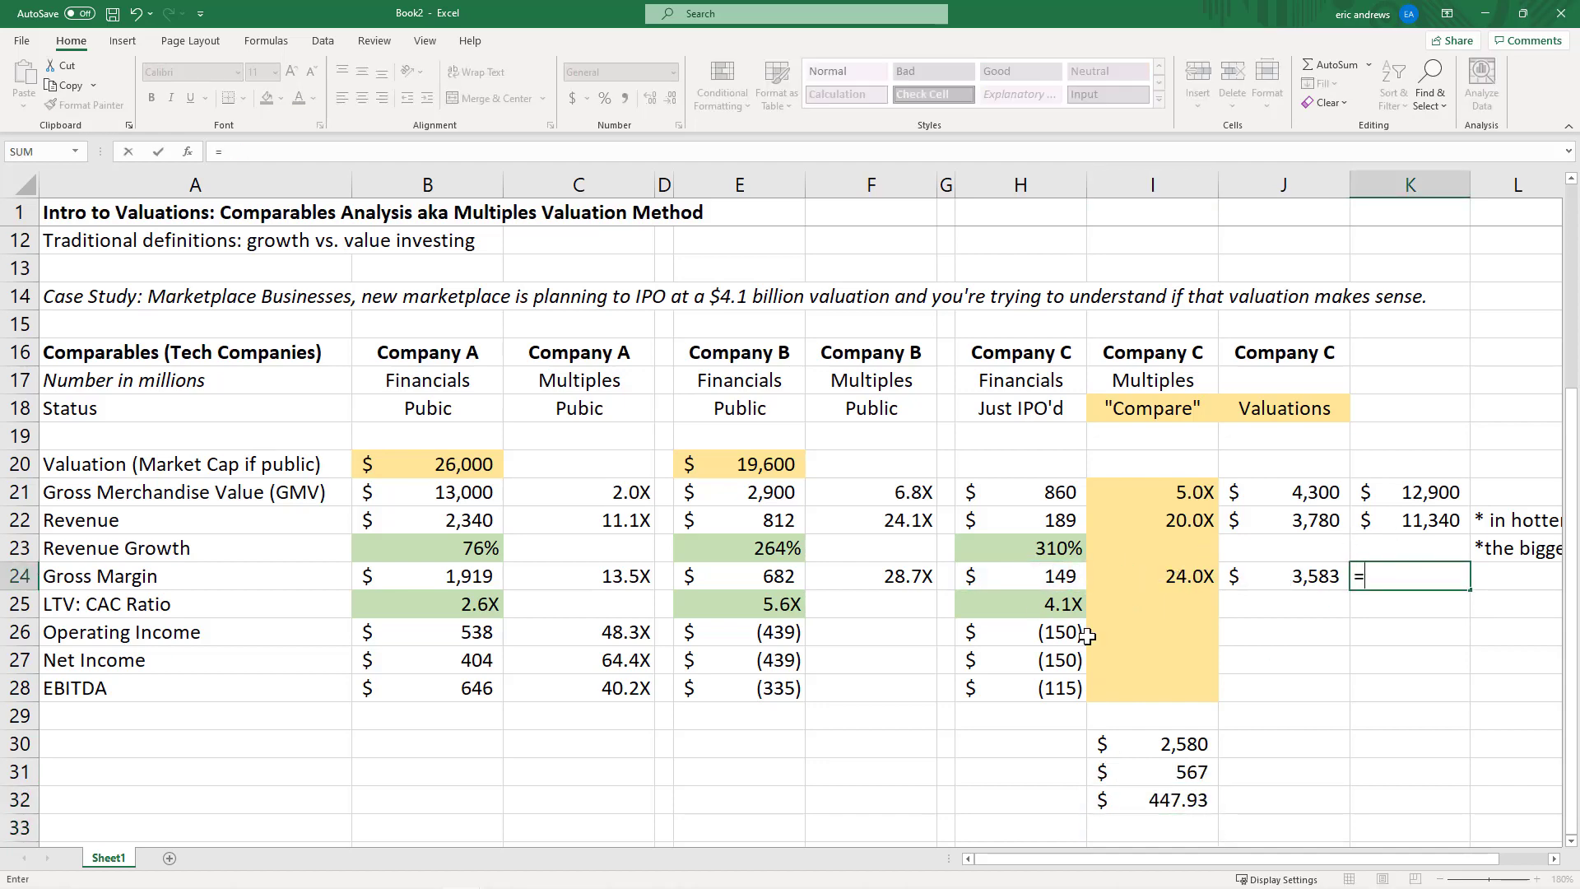
{"action": "left_click", "coordinate": [1158, 800]}
{"action": "type", "text": "*"}
{"action": "left_click", "coordinate": [1136, 575]}
{"action": "key", "text": "Return"}
Format K24 and I32 to show no decimals, and review the projected valuations in K21:K24
{"action": "left_click", "coordinate": [1403, 575]}
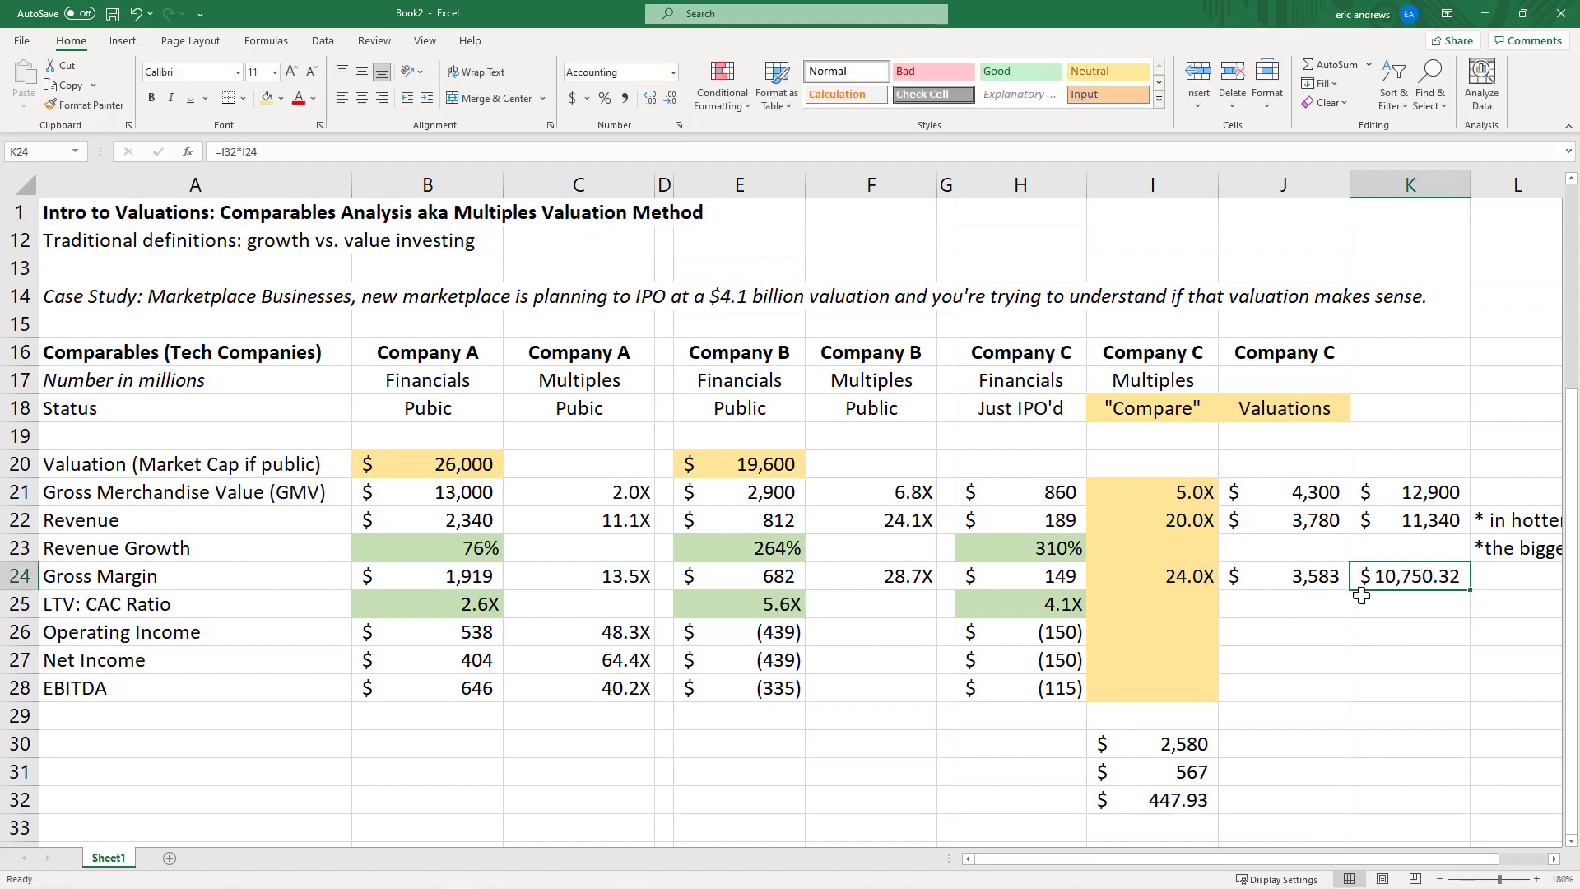
{"action": "left_click", "coordinate": [668, 99]}
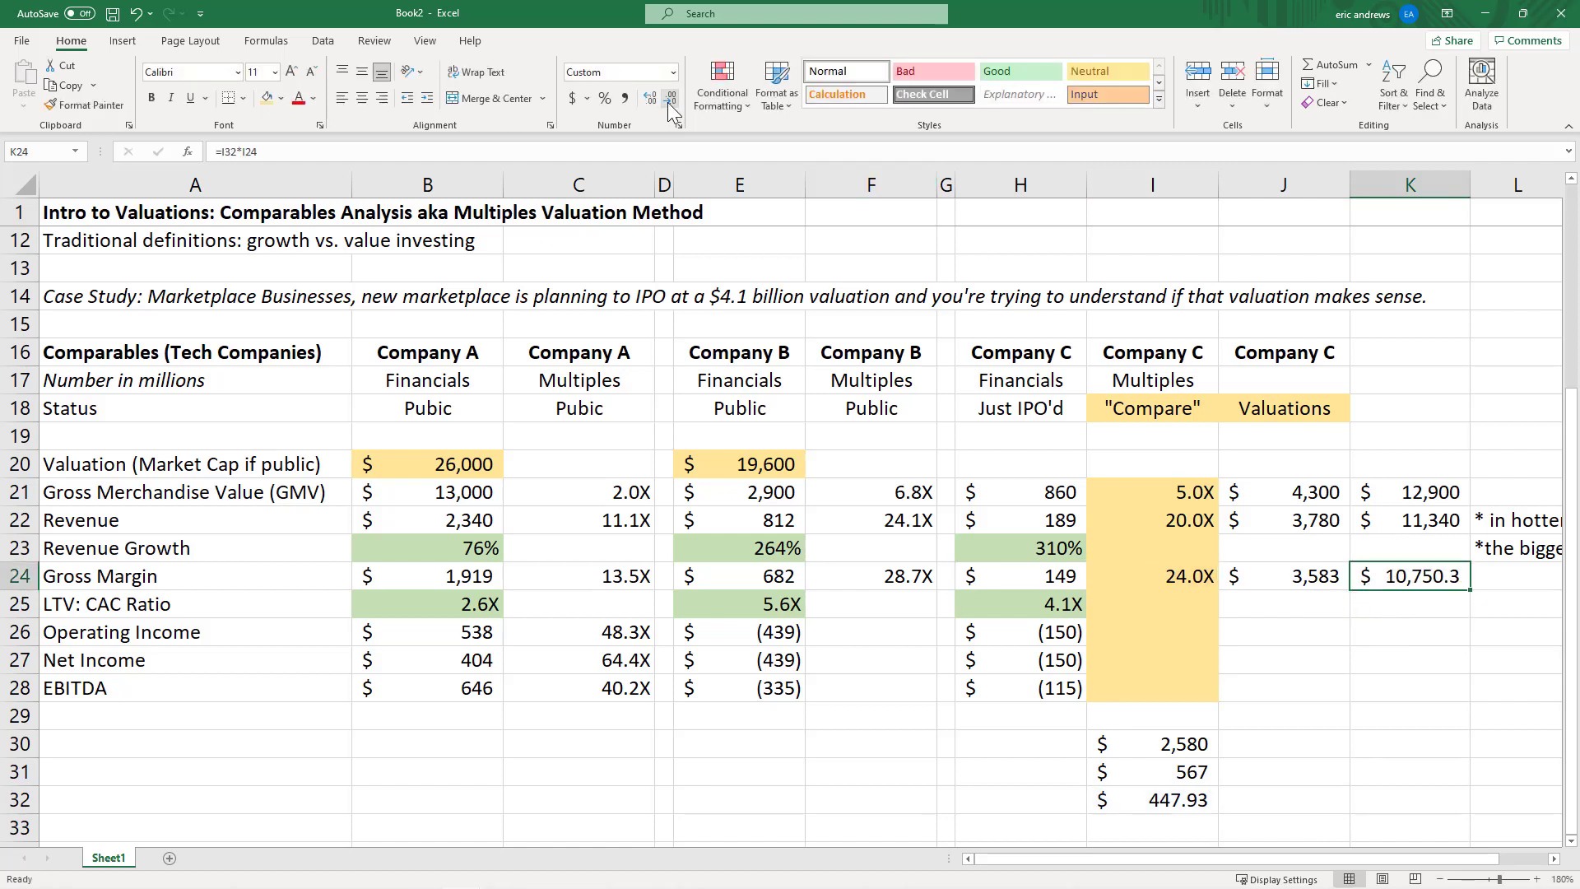
{"action": "left_click", "coordinate": [668, 100]}
{"action": "left_click", "coordinate": [1149, 806]}
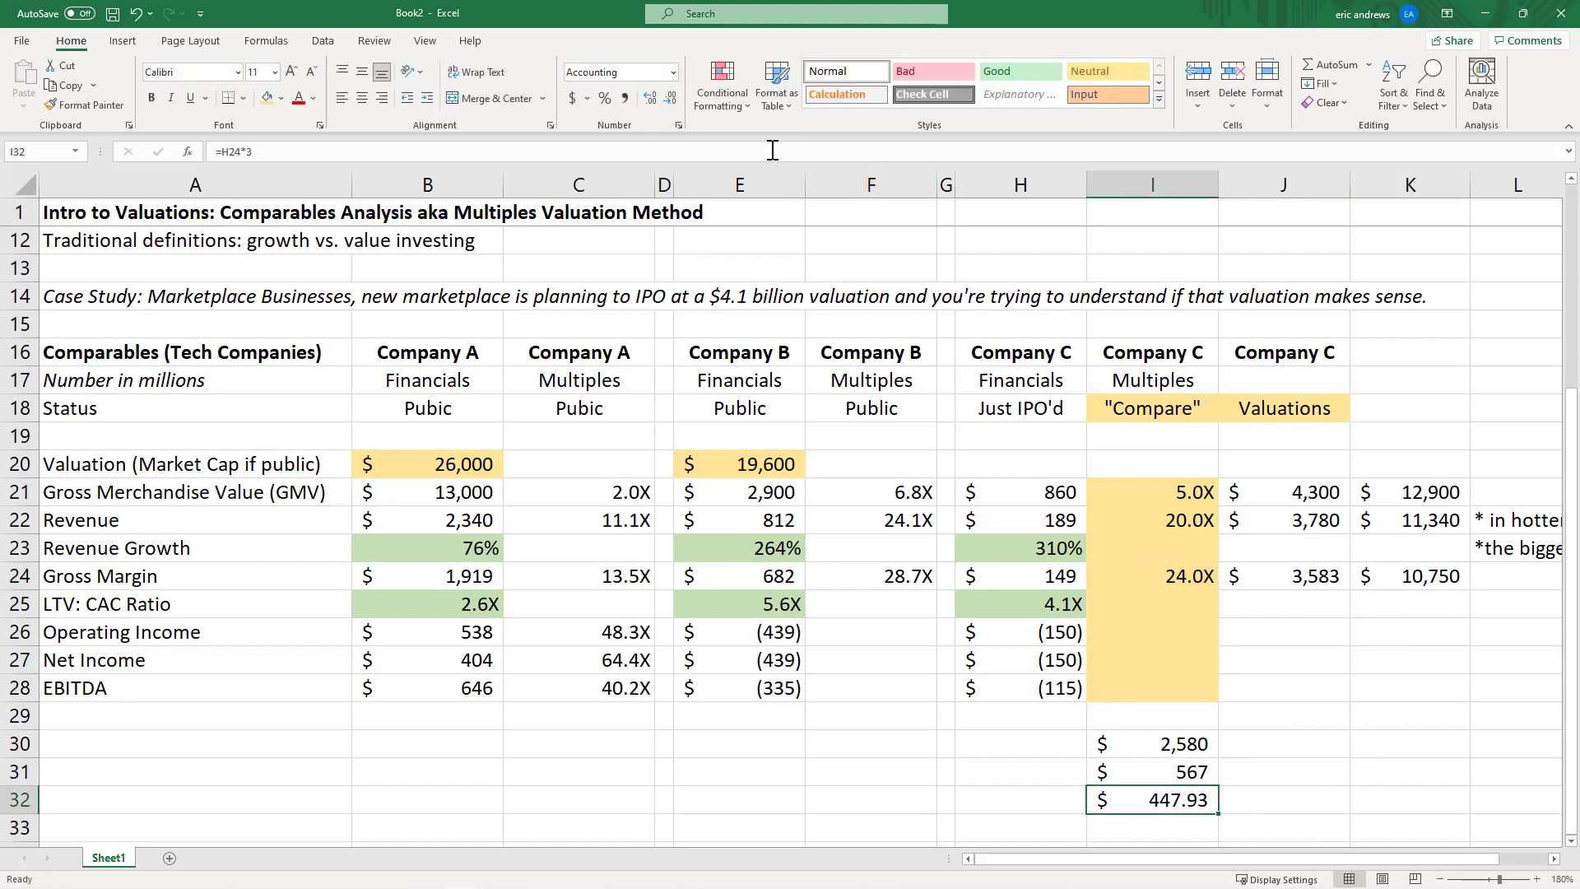
{"action": "left_click", "coordinate": [668, 100]}
{"action": "left_click", "coordinate": [668, 100]}
{"action": "left_click_drag", "start_coordinate": [1433, 485], "coordinate": [1424, 577]}
{"action": "left_click", "coordinate": [1404, 638]}
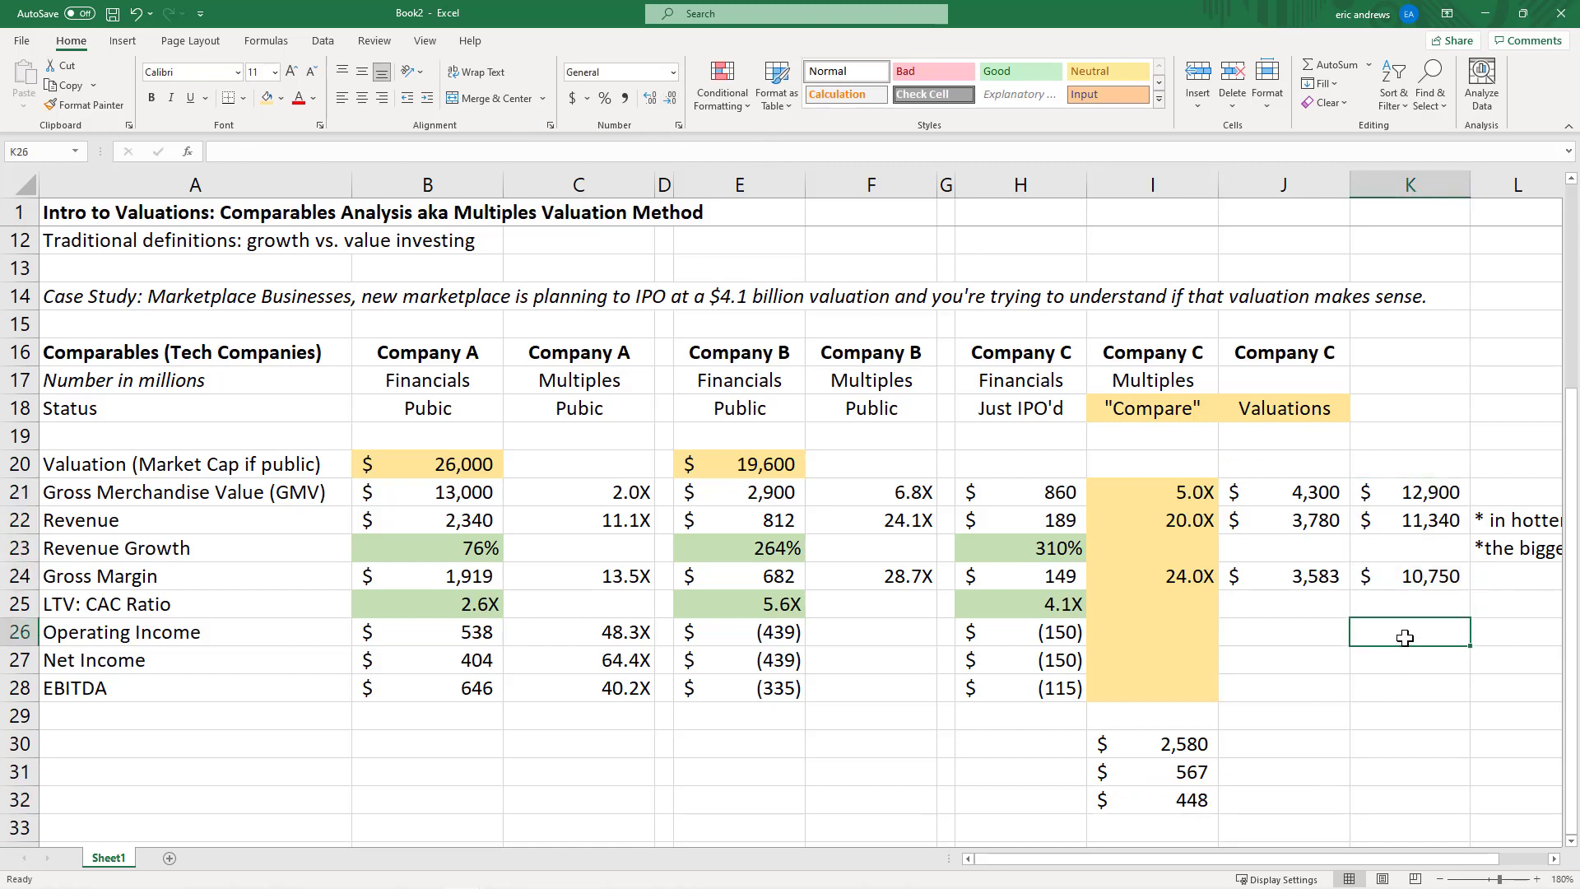